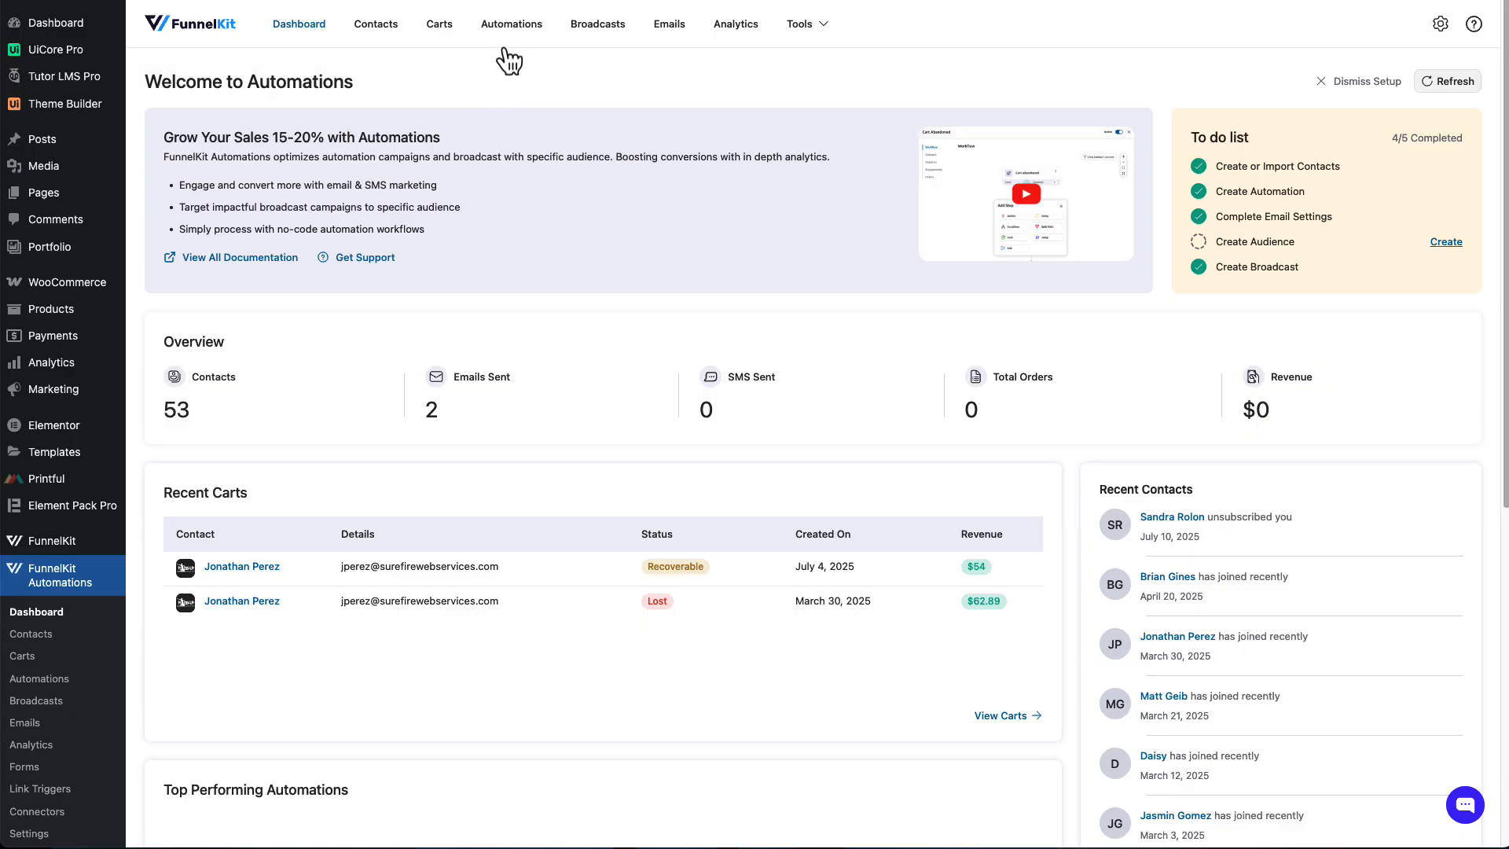
Step: Delete the existing 3 Part Abandon Cart automation from the automations list
left_click(512, 31)
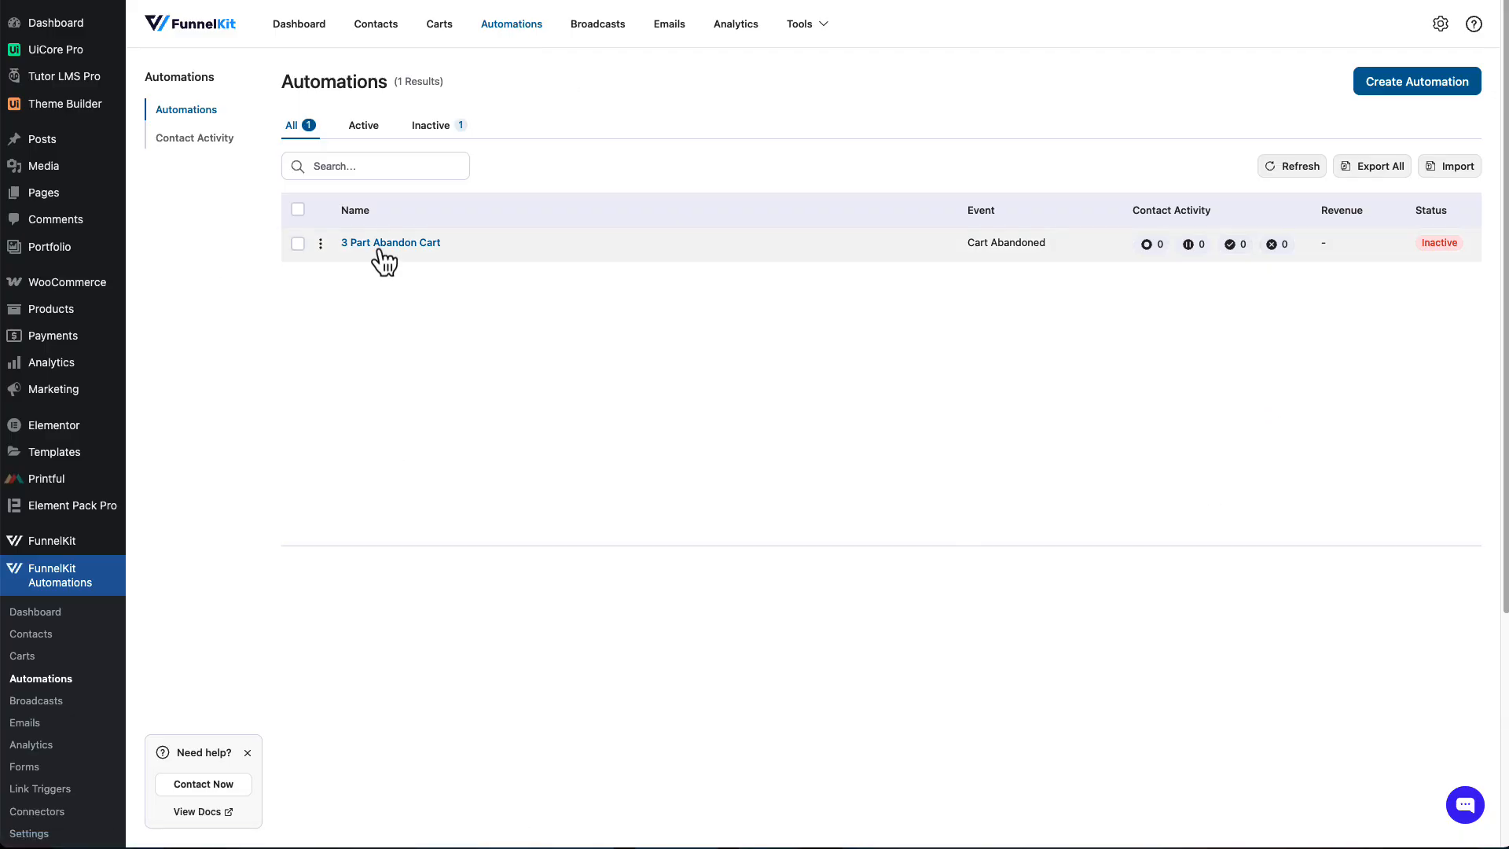
left_click(299, 245)
left_click(580, 168)
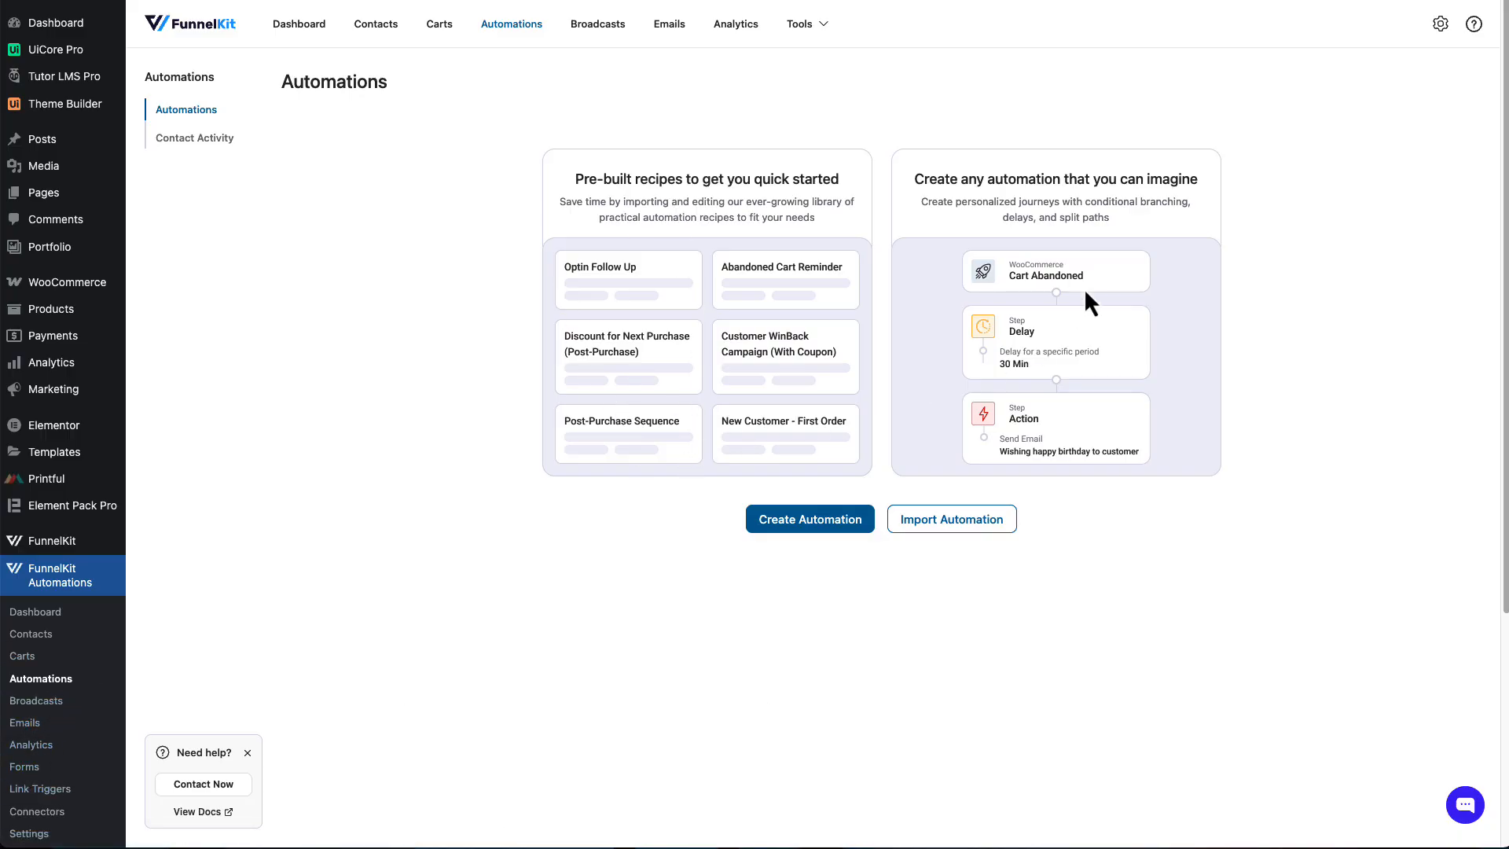
Step: Start a new automation, browse the recipe library and open the WooCommerce Abandoned Cart Reminder recipe
left_click(817, 536)
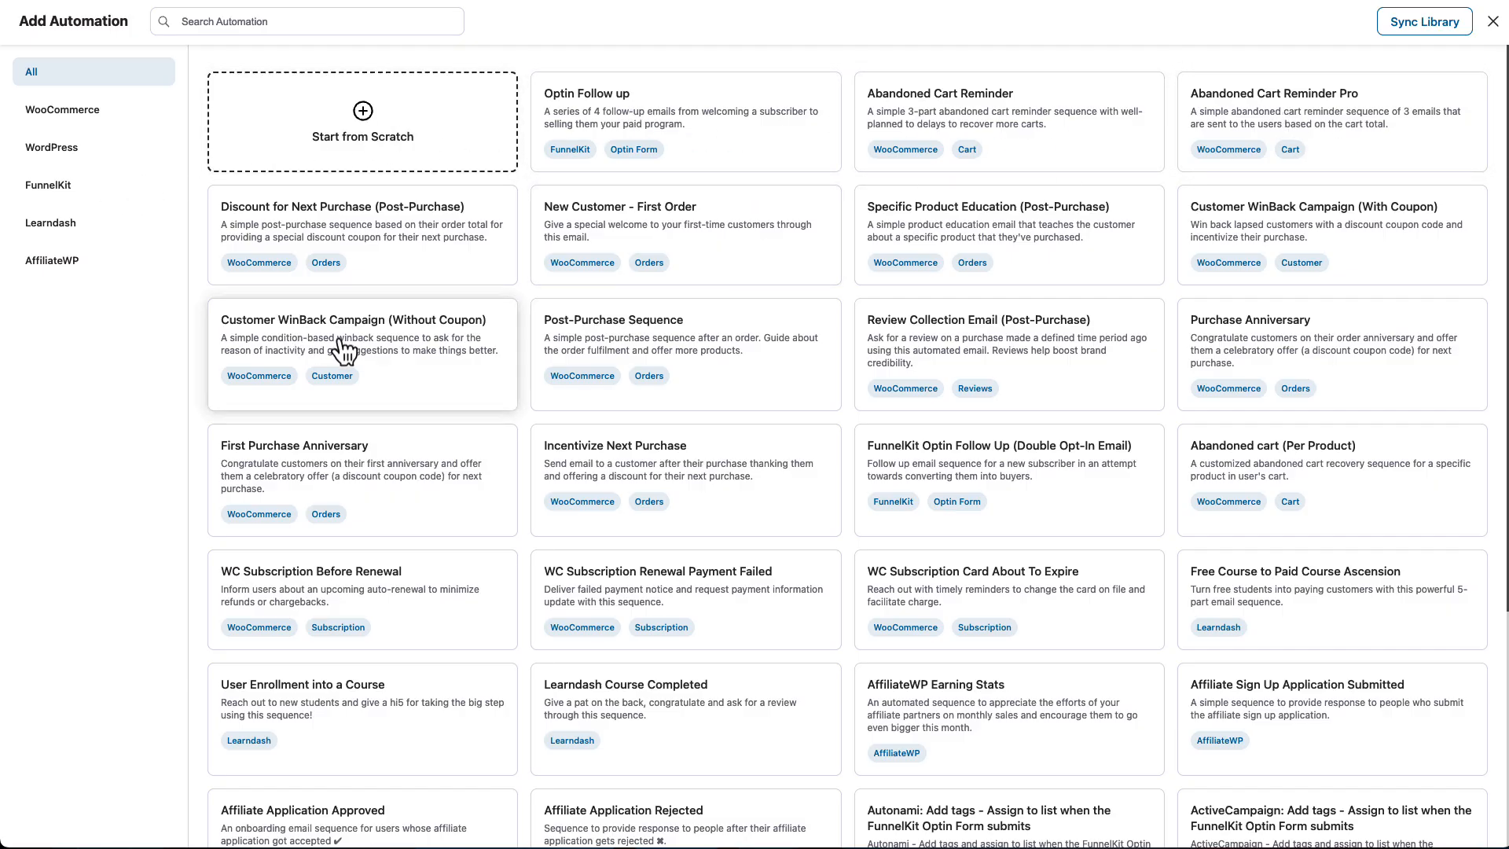
scroll(346, 346, "down", 1)
scroll(346, 350, "down", 4)
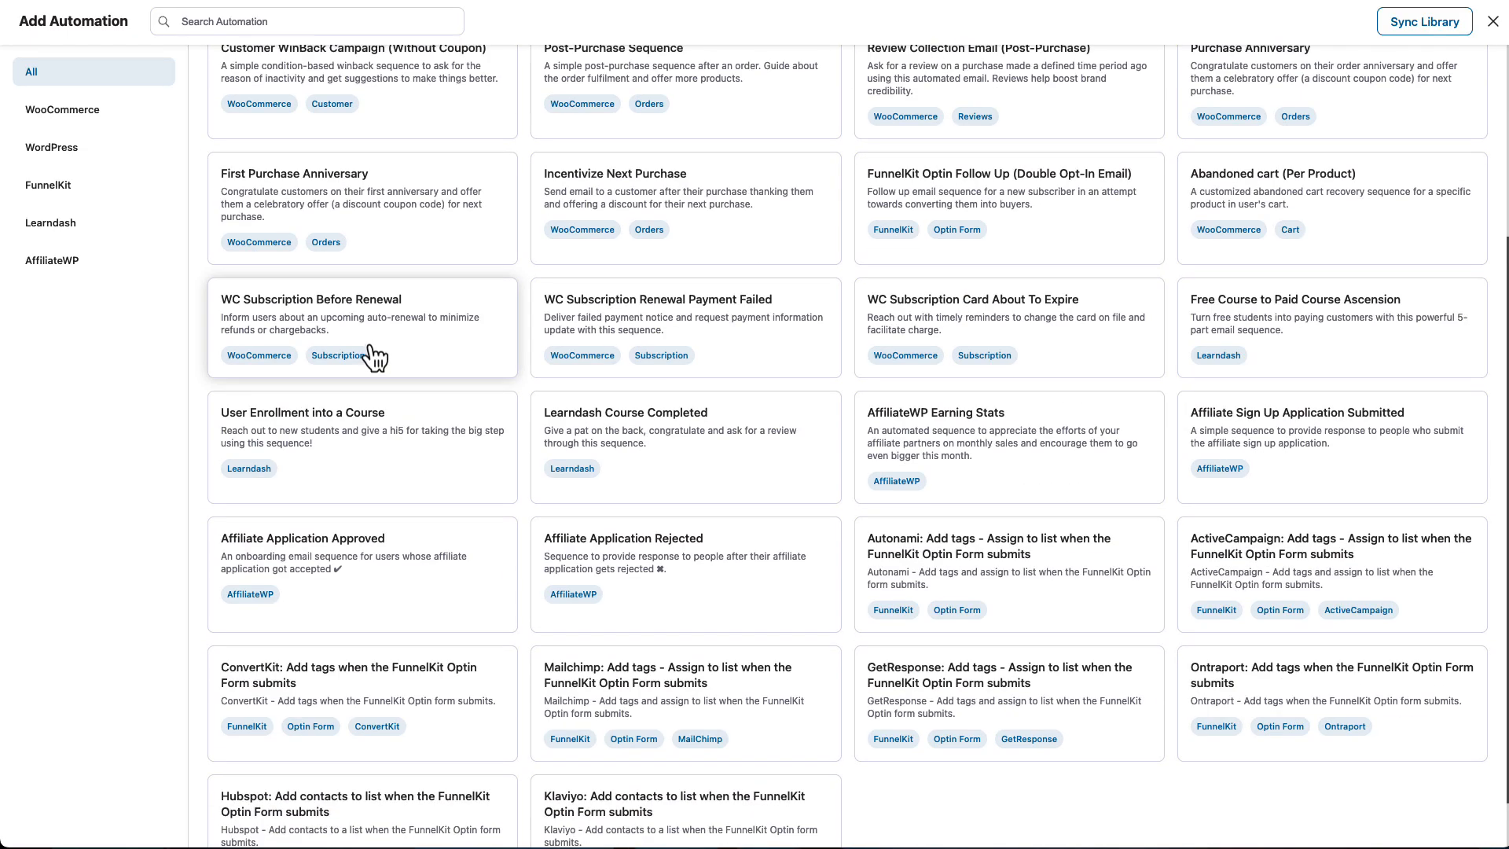
scroll(375, 358, "down", 1)
scroll(373, 356, "down", 2)
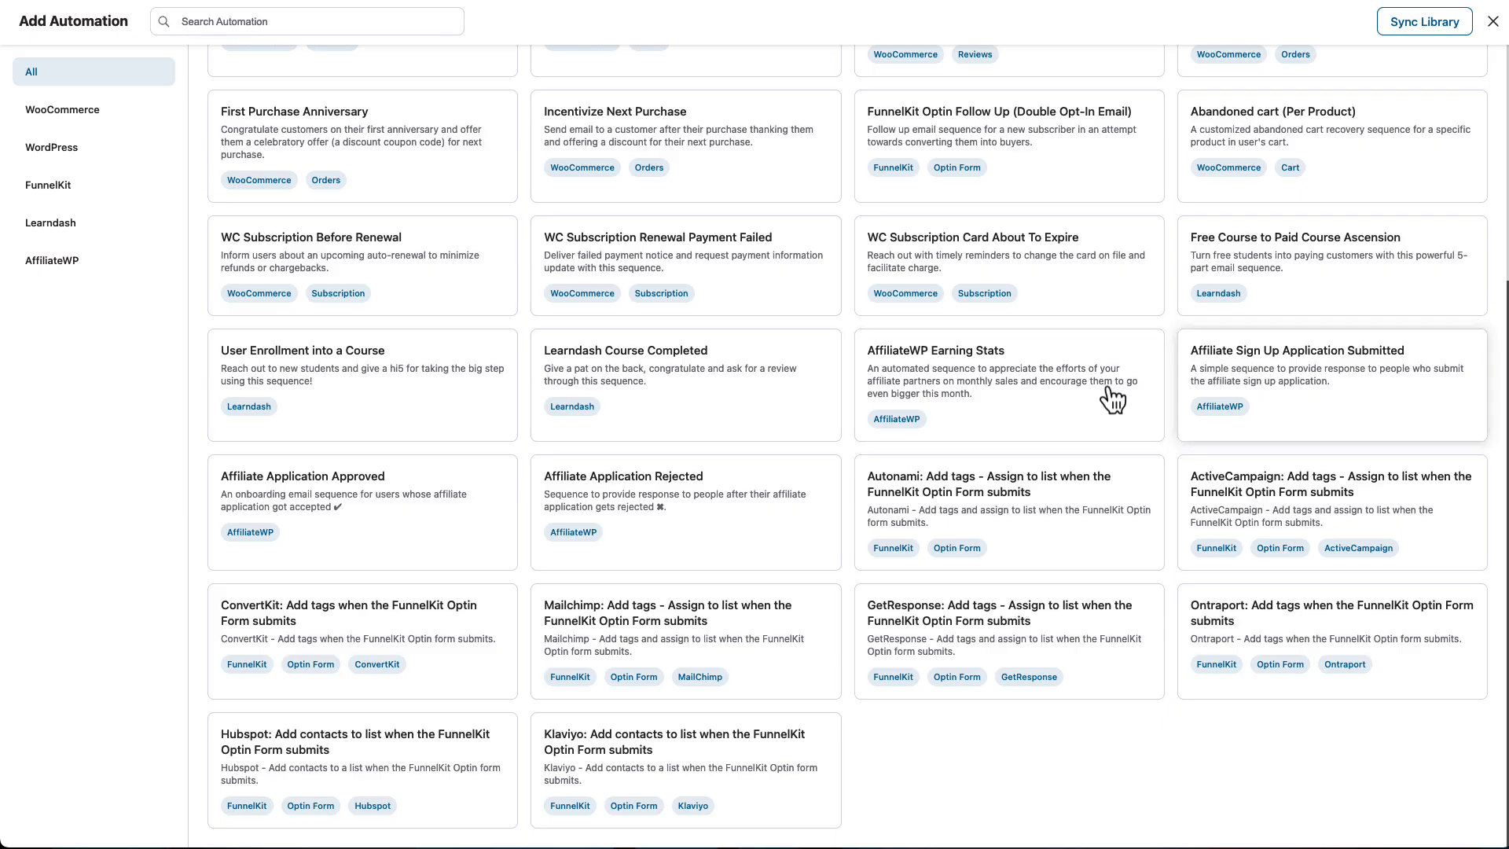
scroll(449, 362, "up", 3)
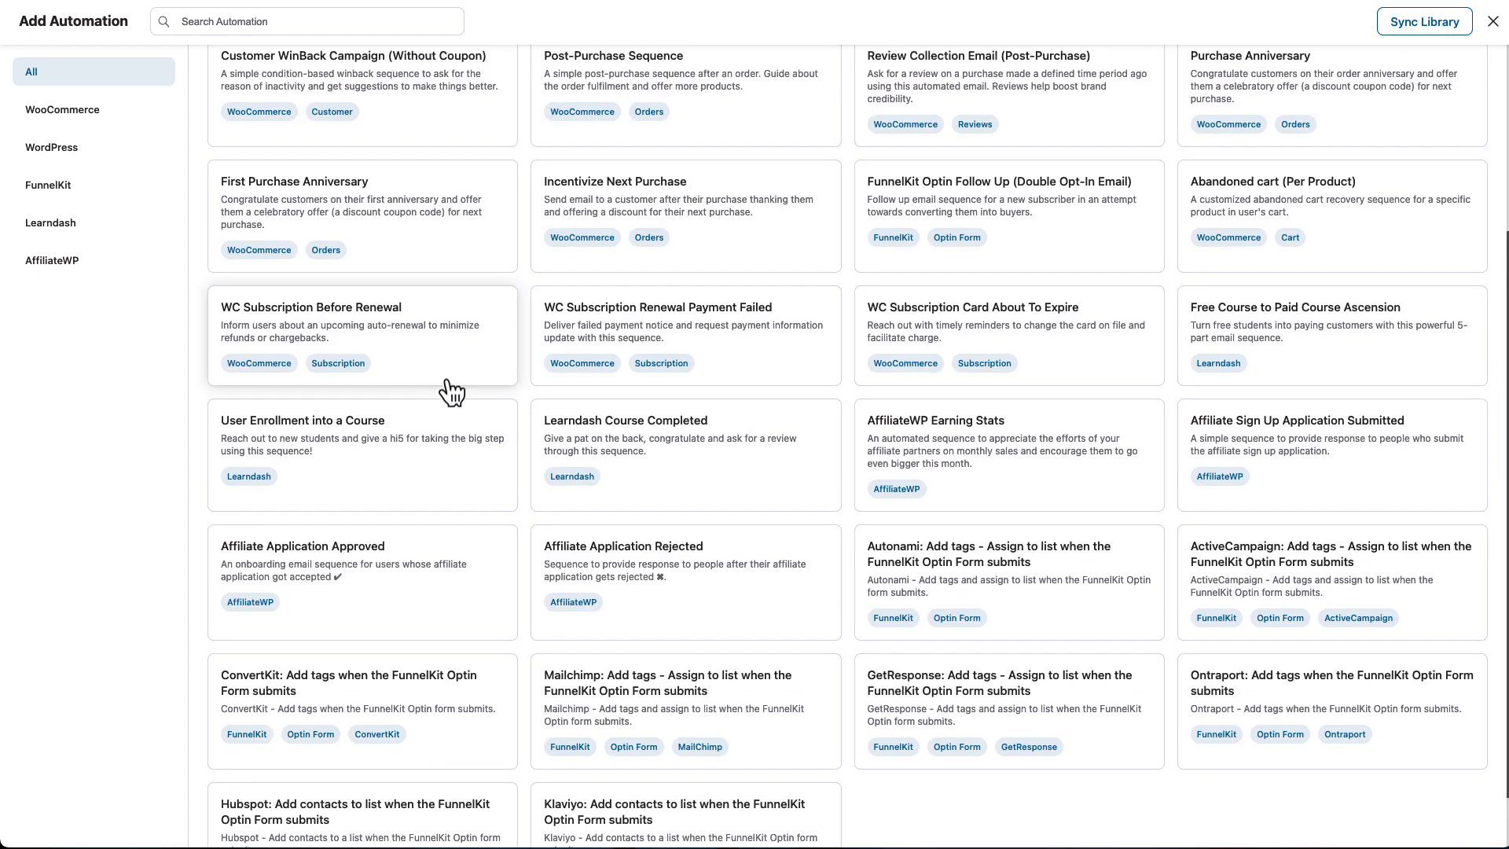
scroll(768, 360, "up", 5)
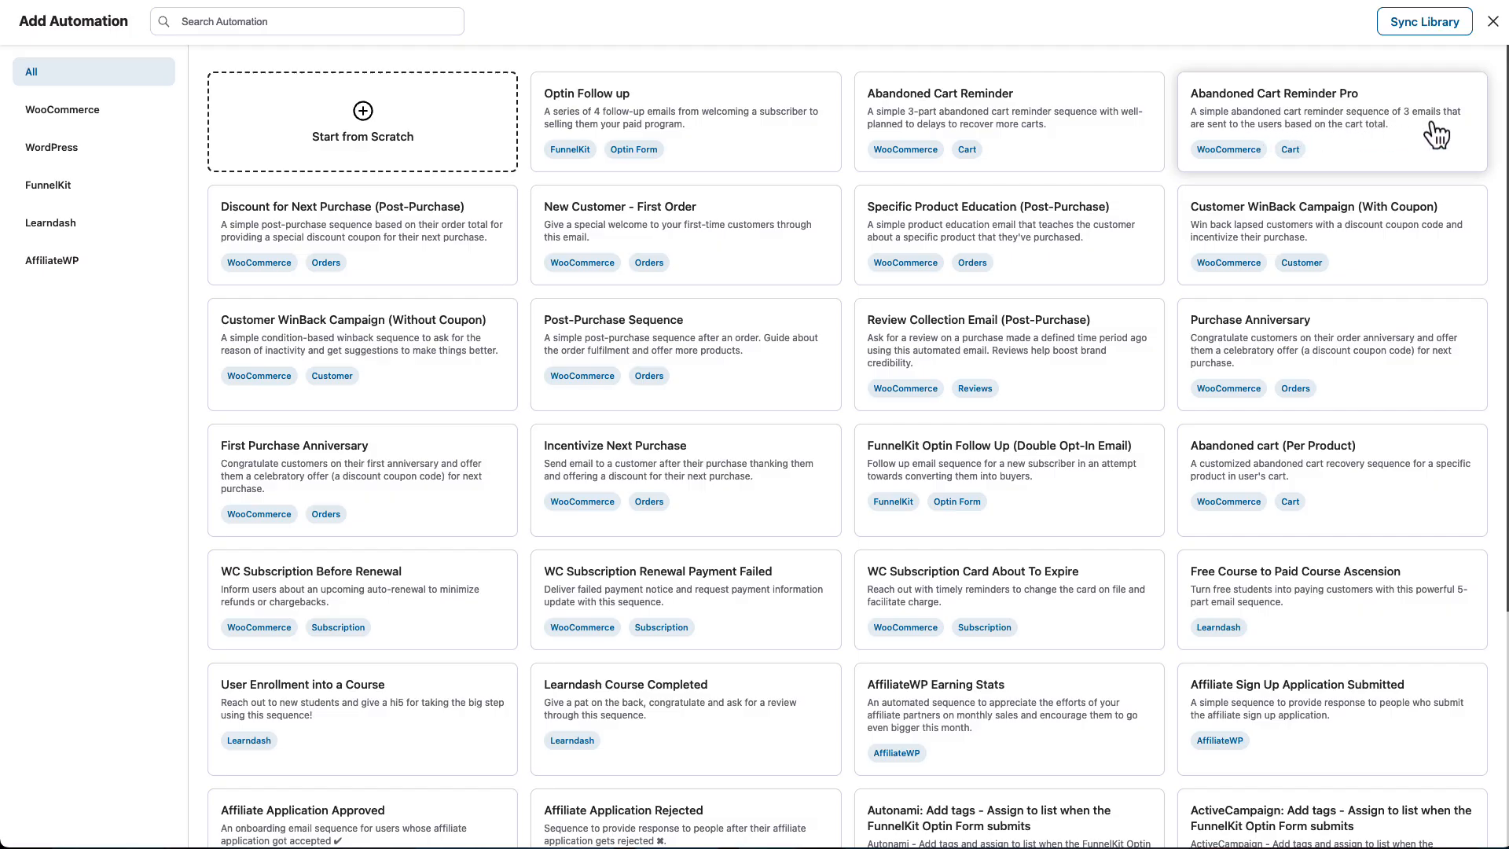
left_click(978, 154)
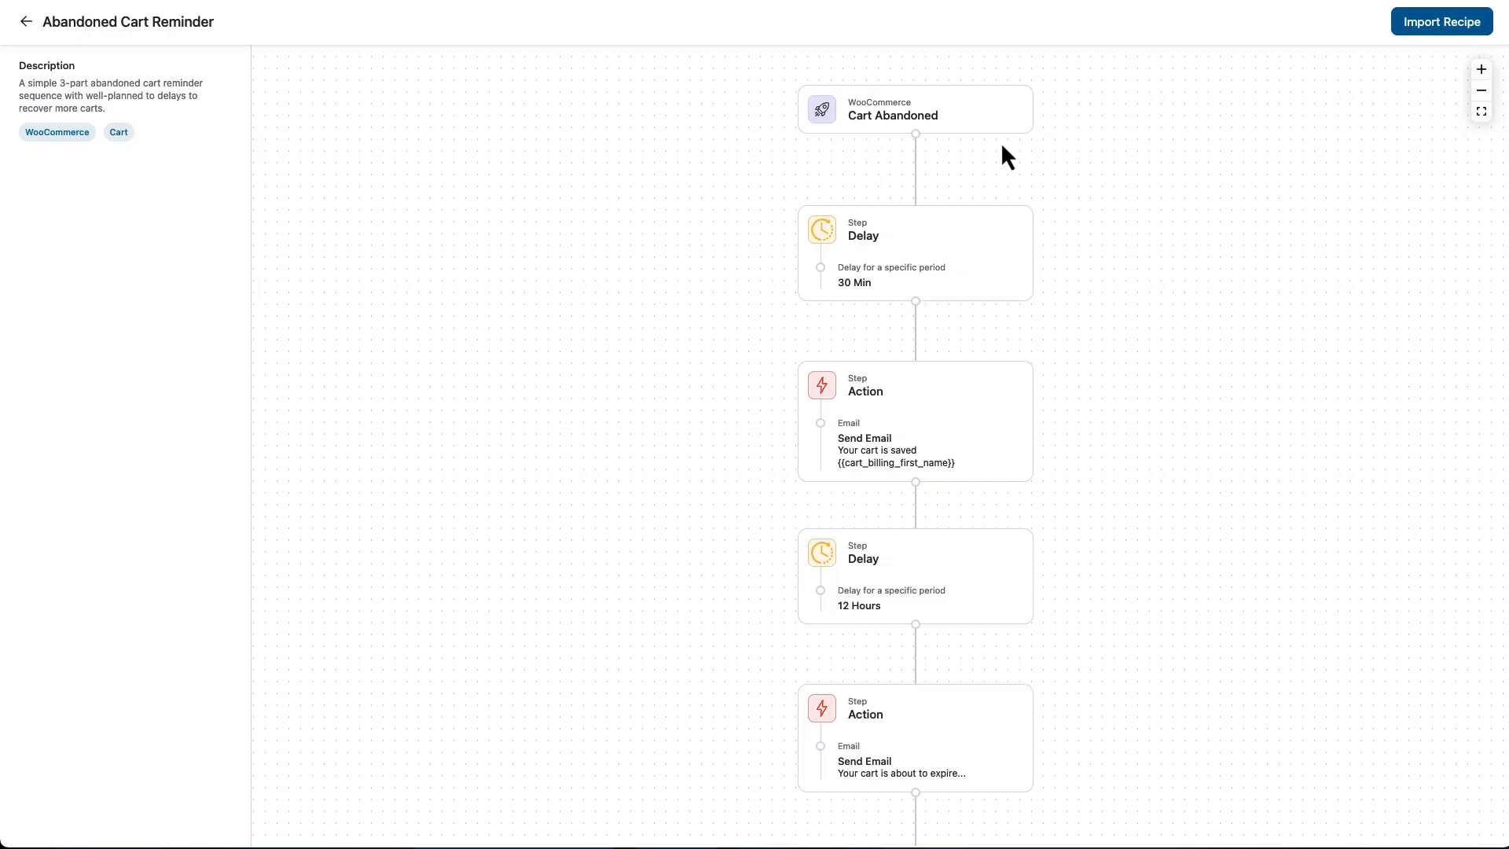
Step: Import the previewed recipe as a new automation named "Abandoned Cart Reminder"
left_click_drag(1003, 147, 944, 157)
scroll(870, 219, "down", 2)
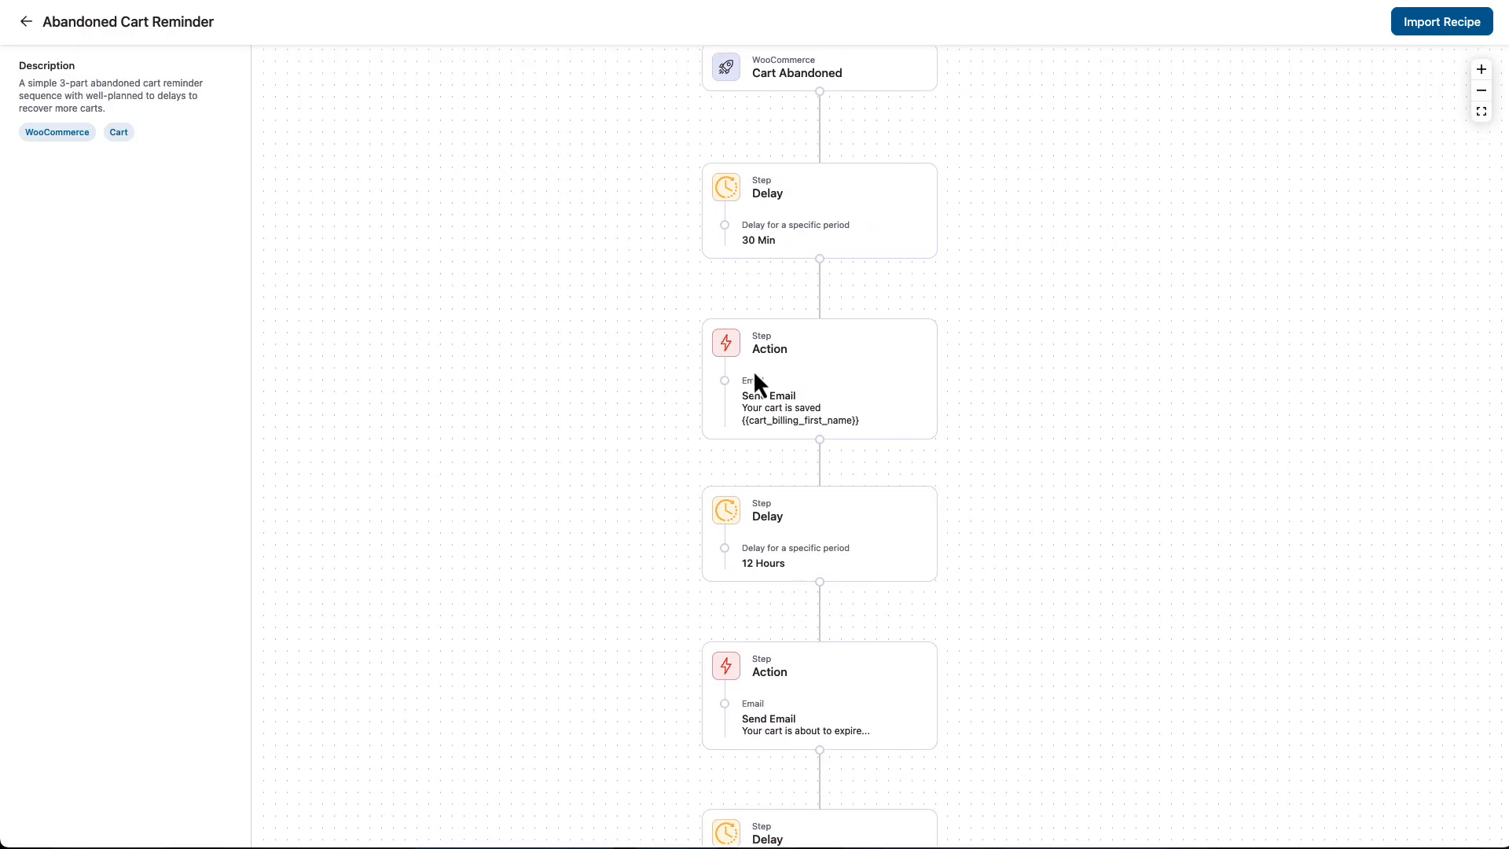
left_click(1432, 26)
left_click(621, 182)
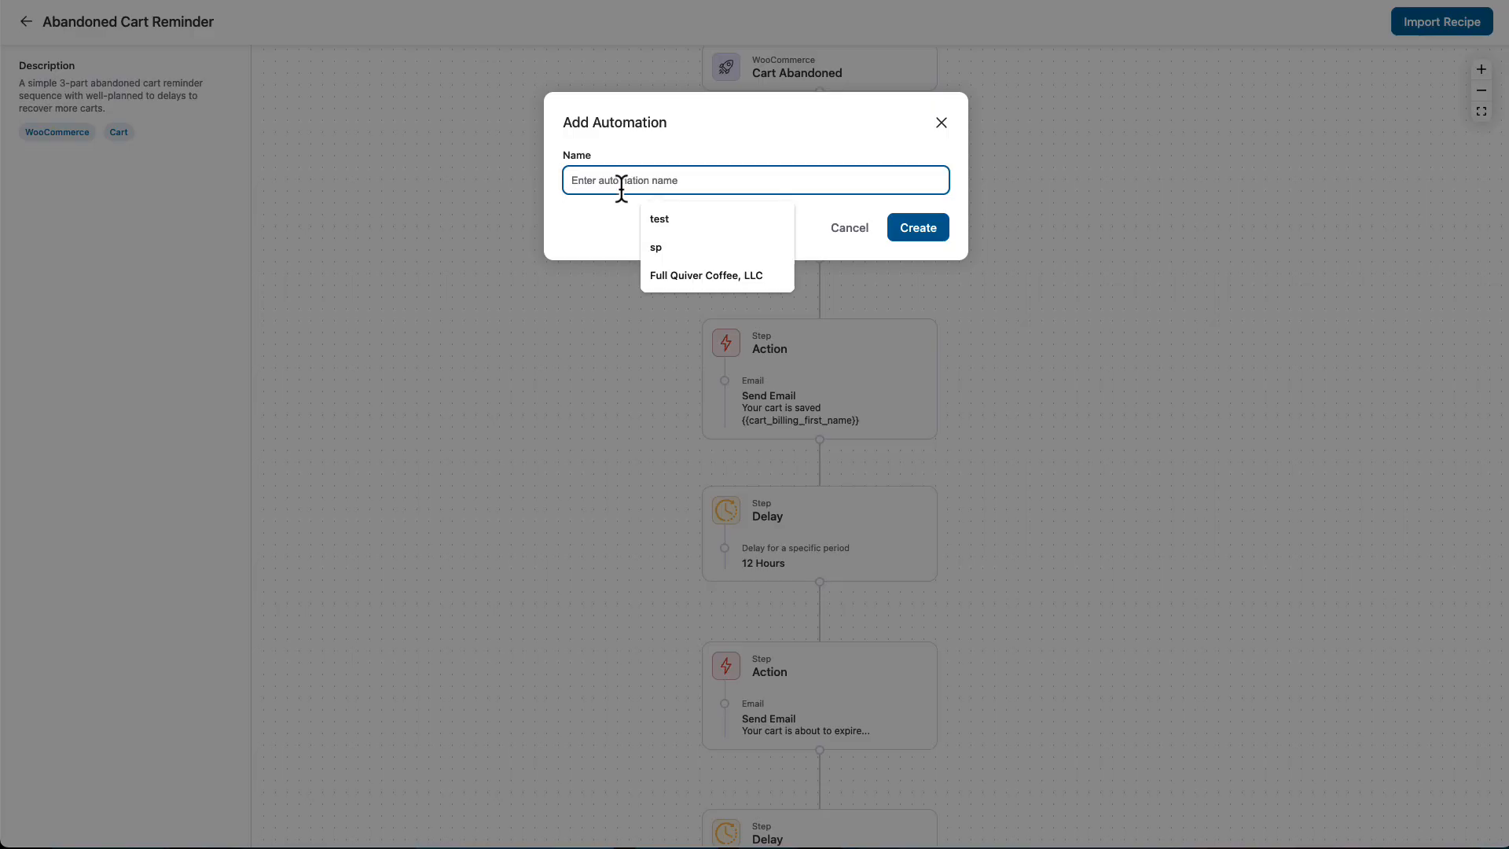
type("Abandoned Cart Remin")
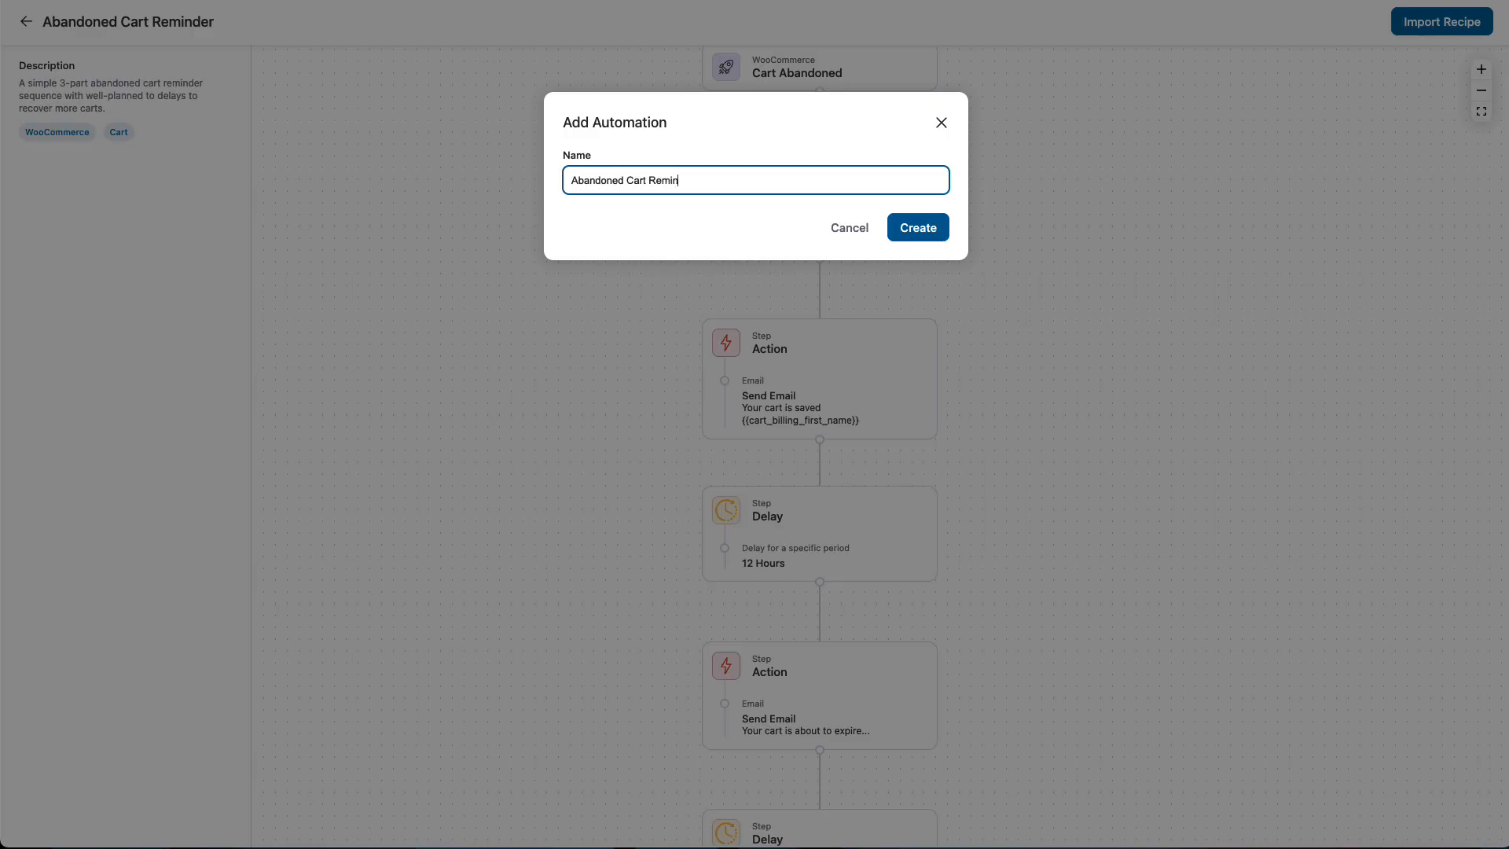
type("der")
left_click(921, 228)
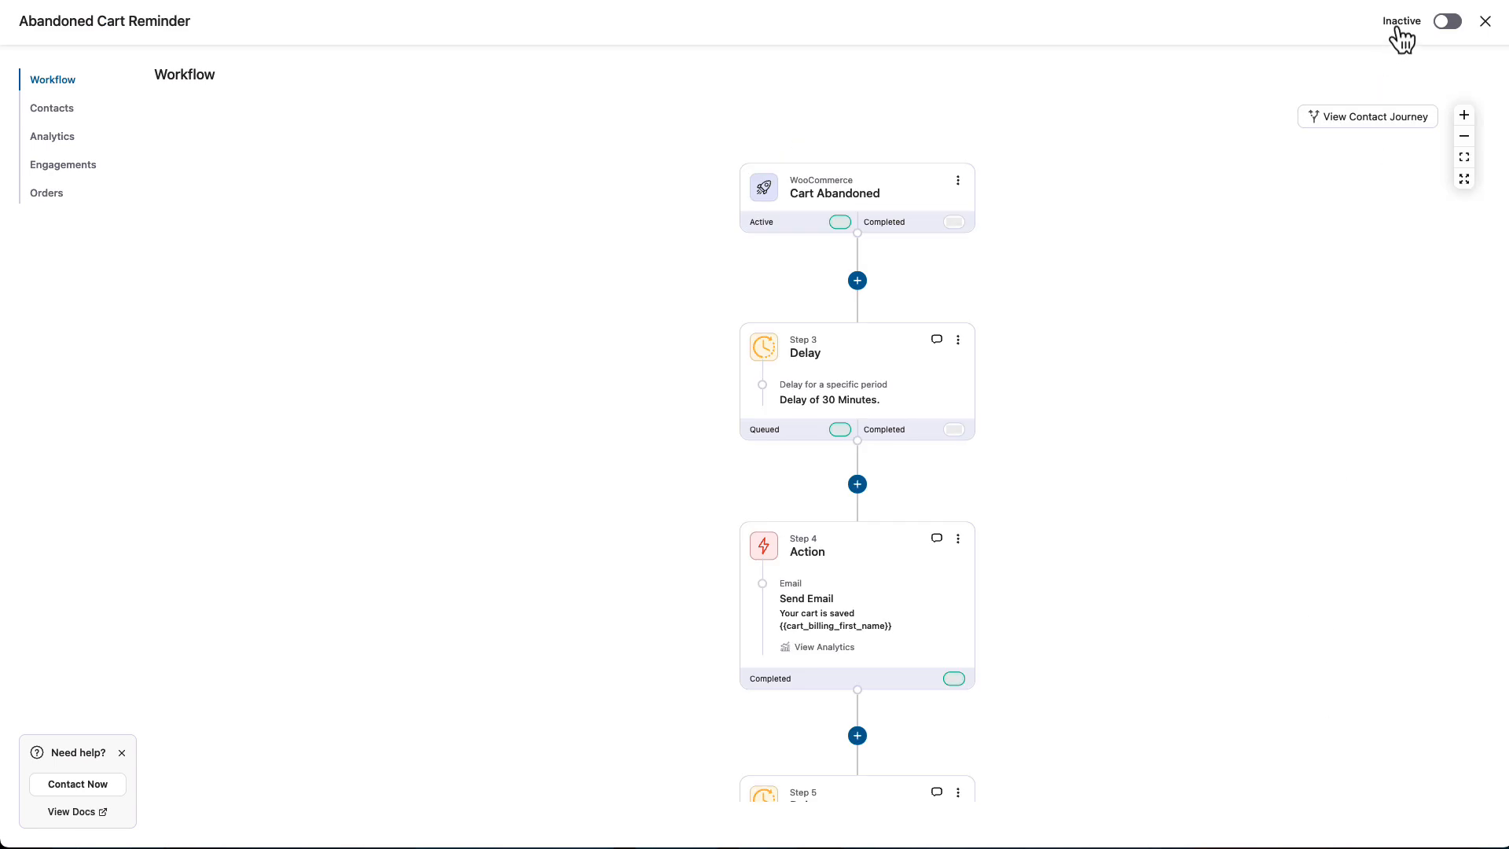
Step: Check the contact journey search and look through the first steps of the imported workflow
left_click(1364, 118)
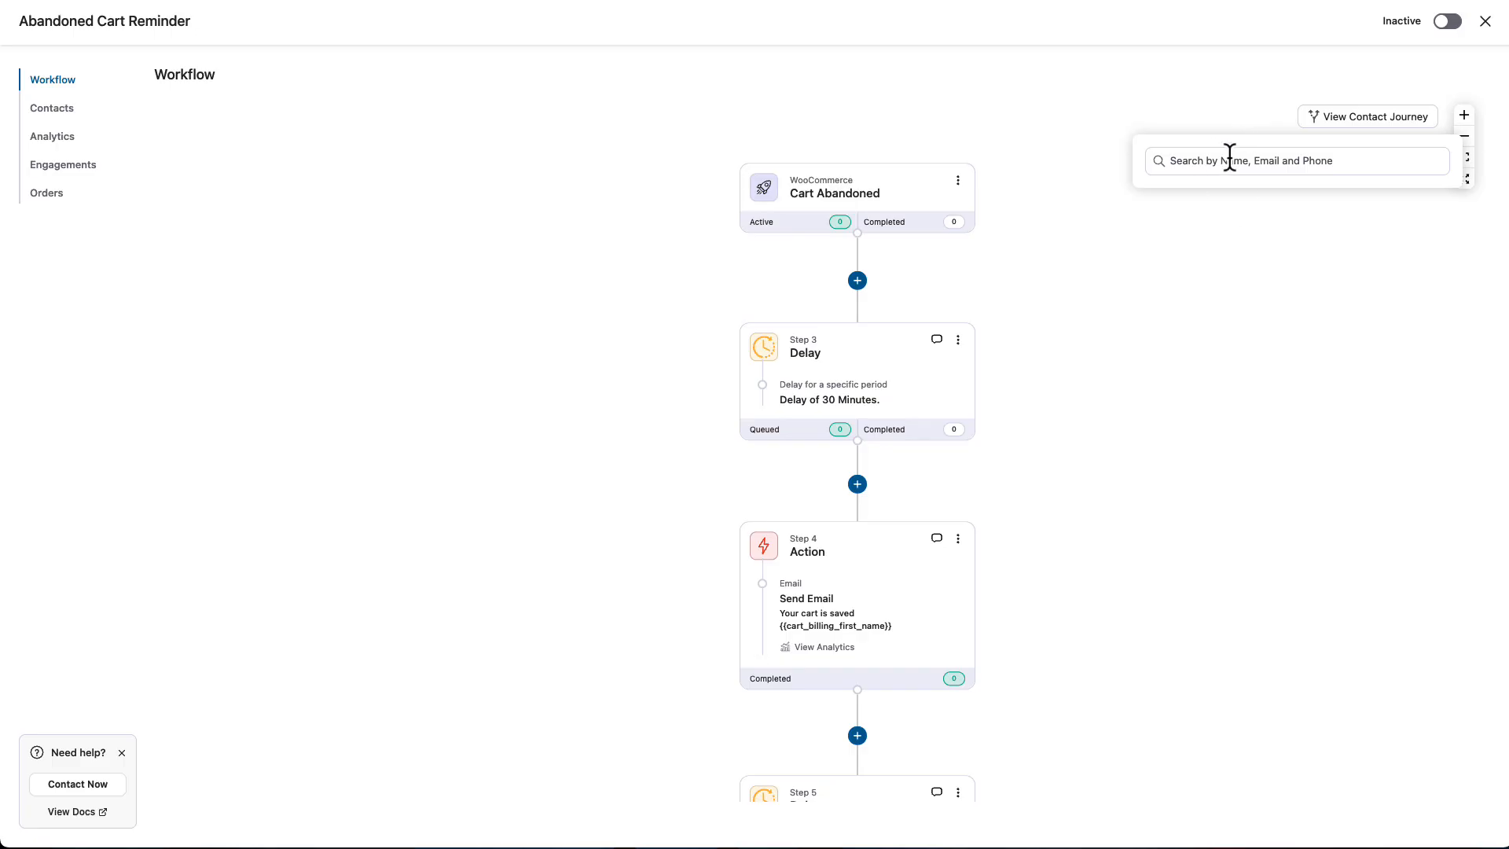
left_click(1263, 323)
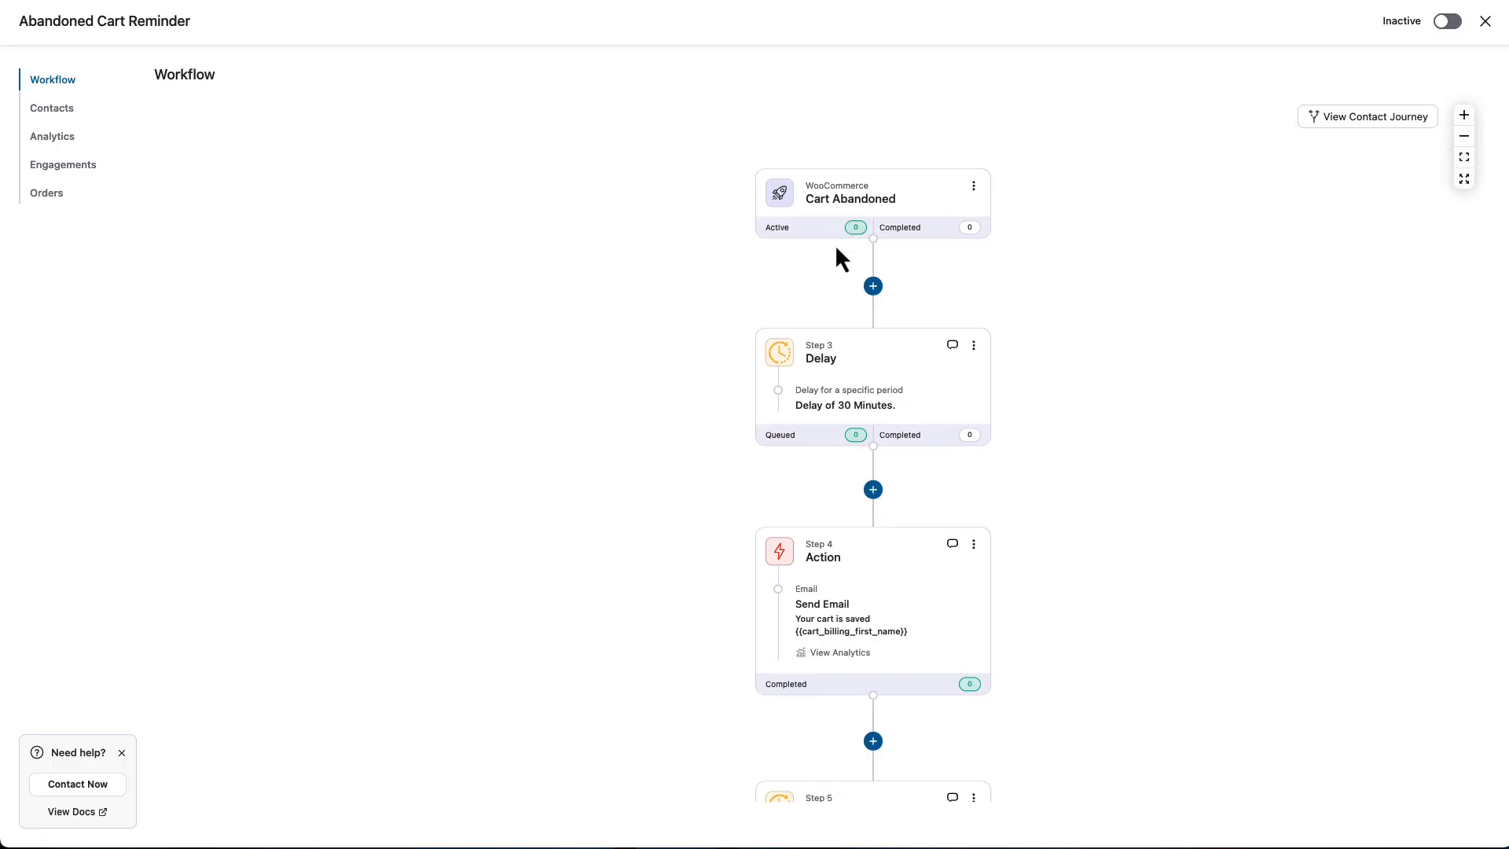
left_click_drag(1276, 323, 1241, 264)
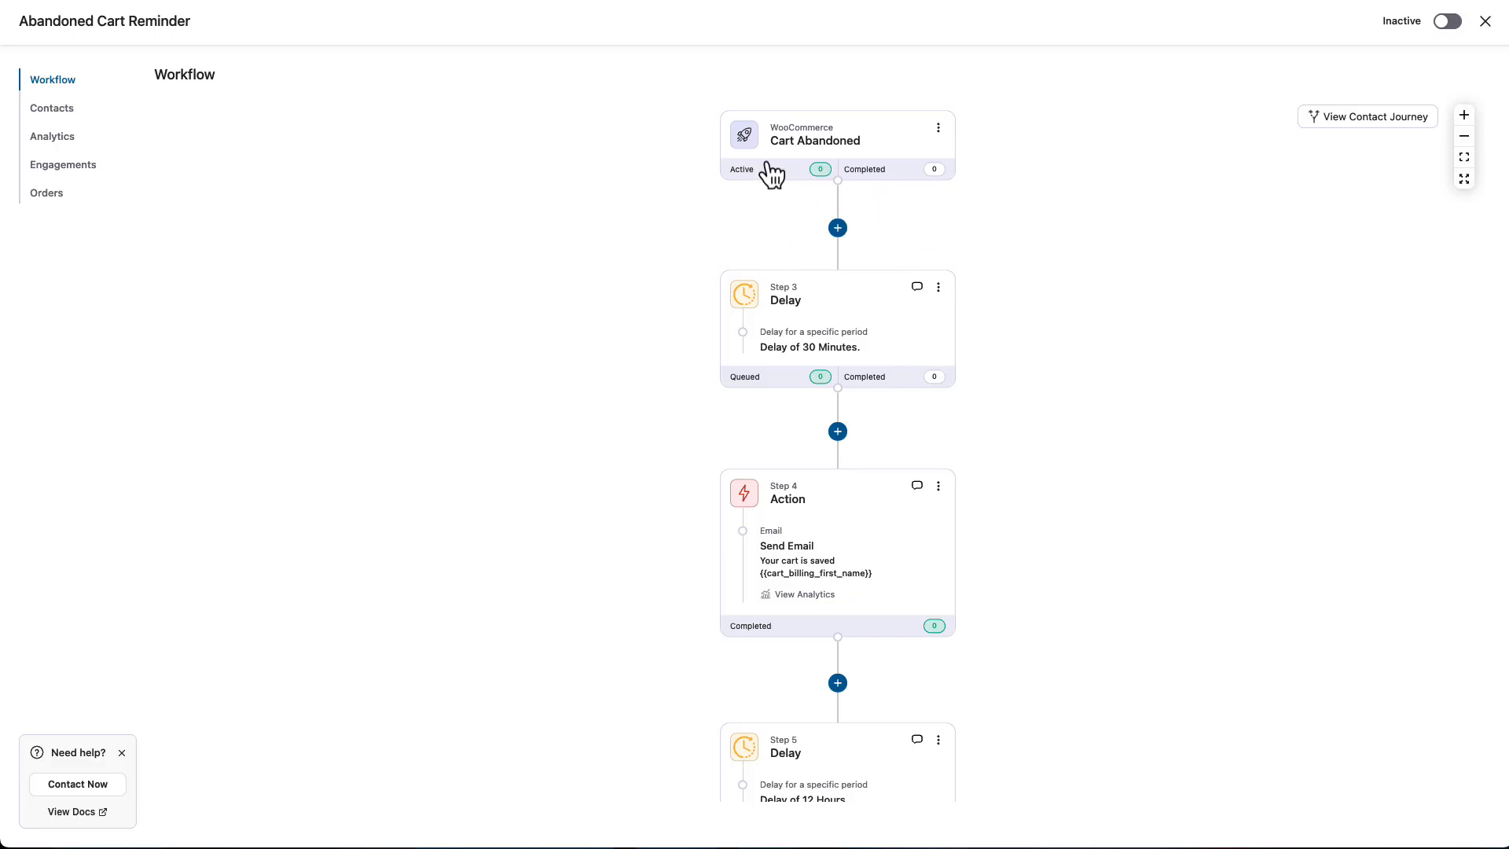
scroll(795, 293, "down", 2)
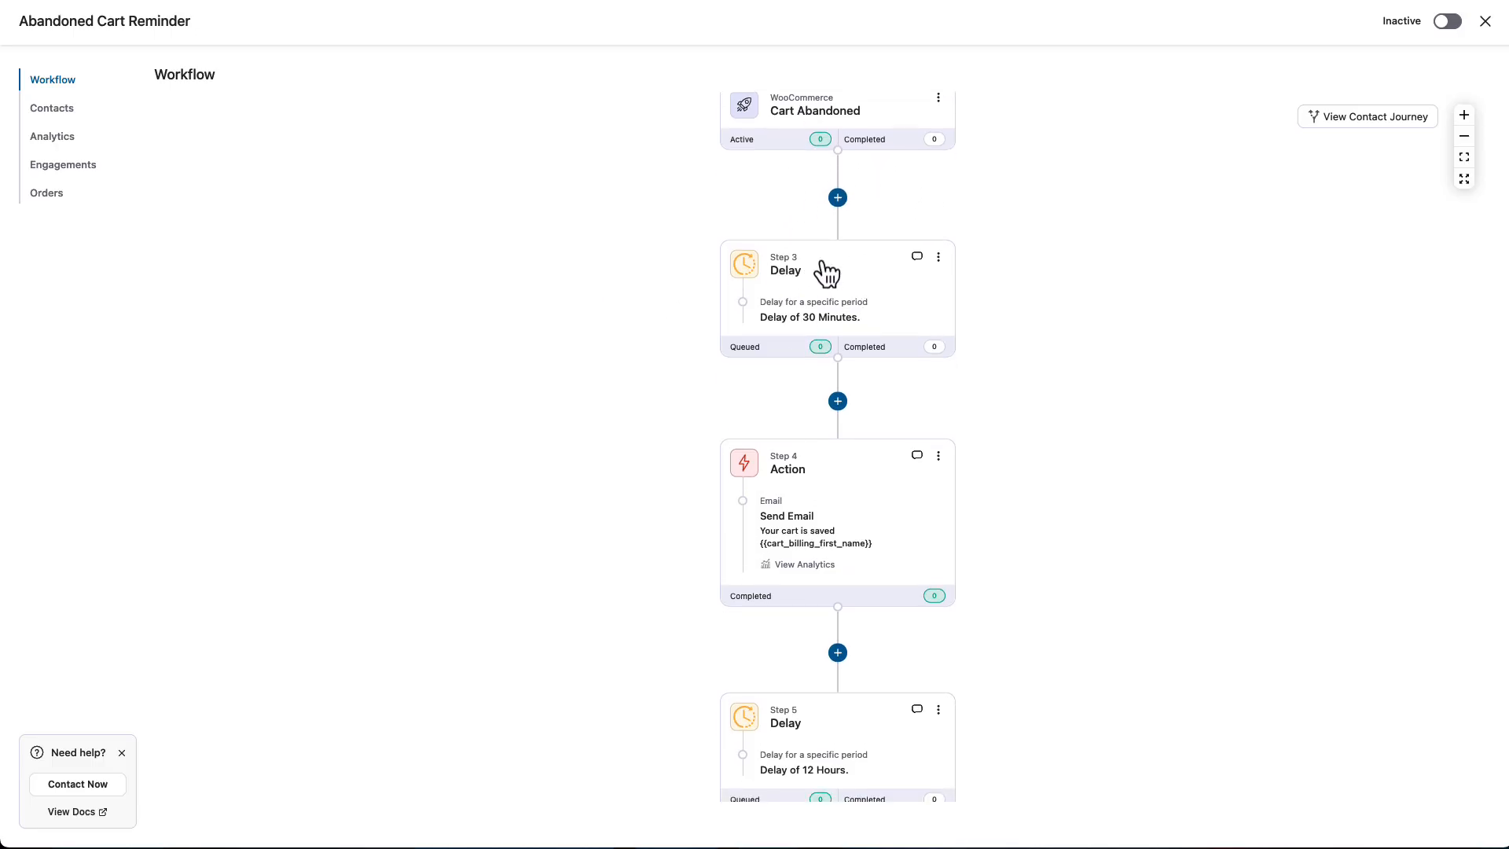
scroll(826, 283, "down", 1)
scroll(786, 330, "down", 2)
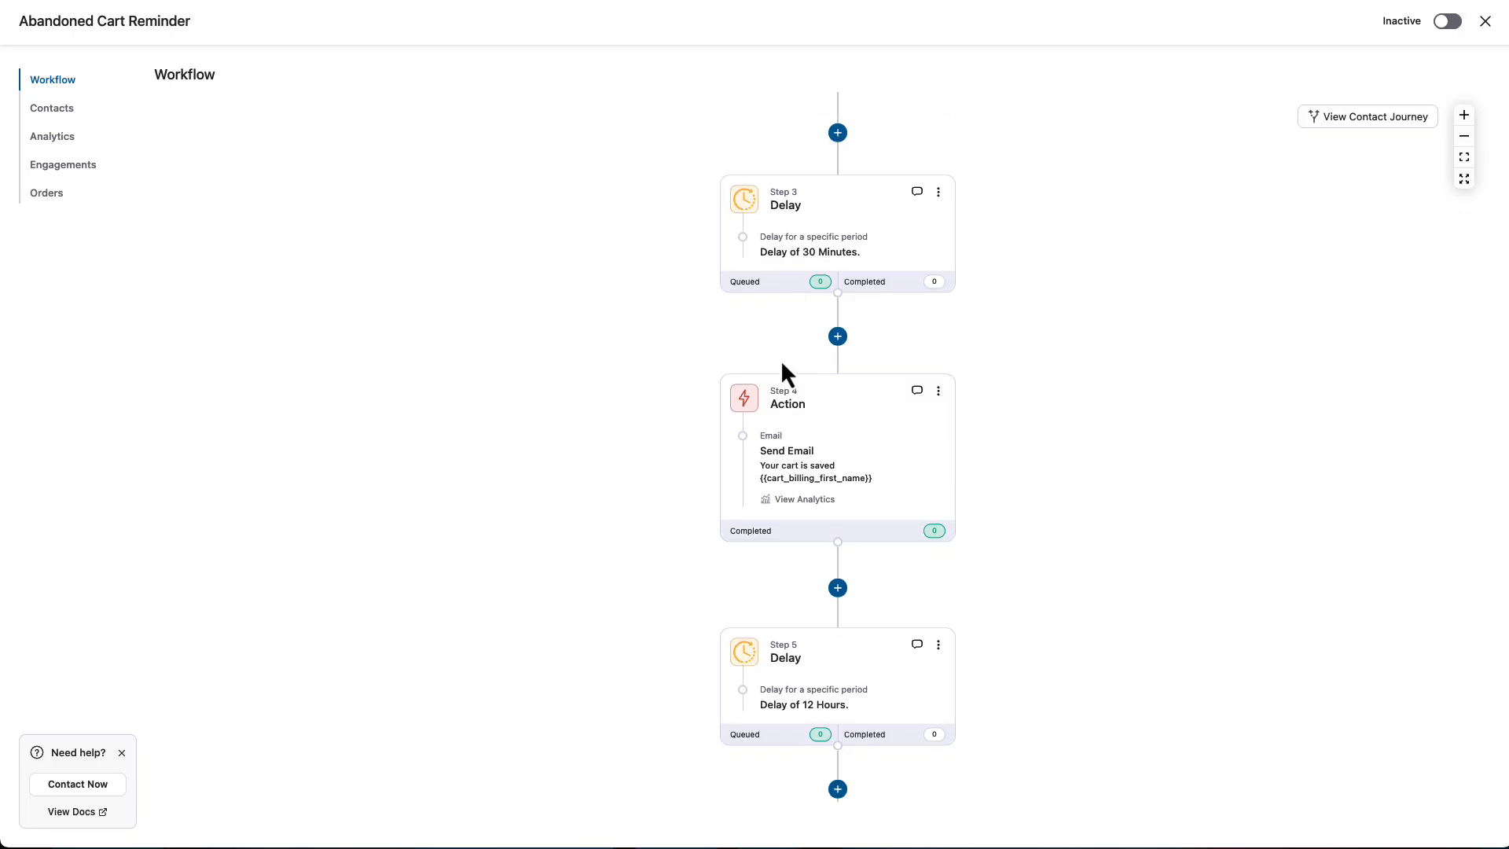
scroll(784, 373, "up", 3)
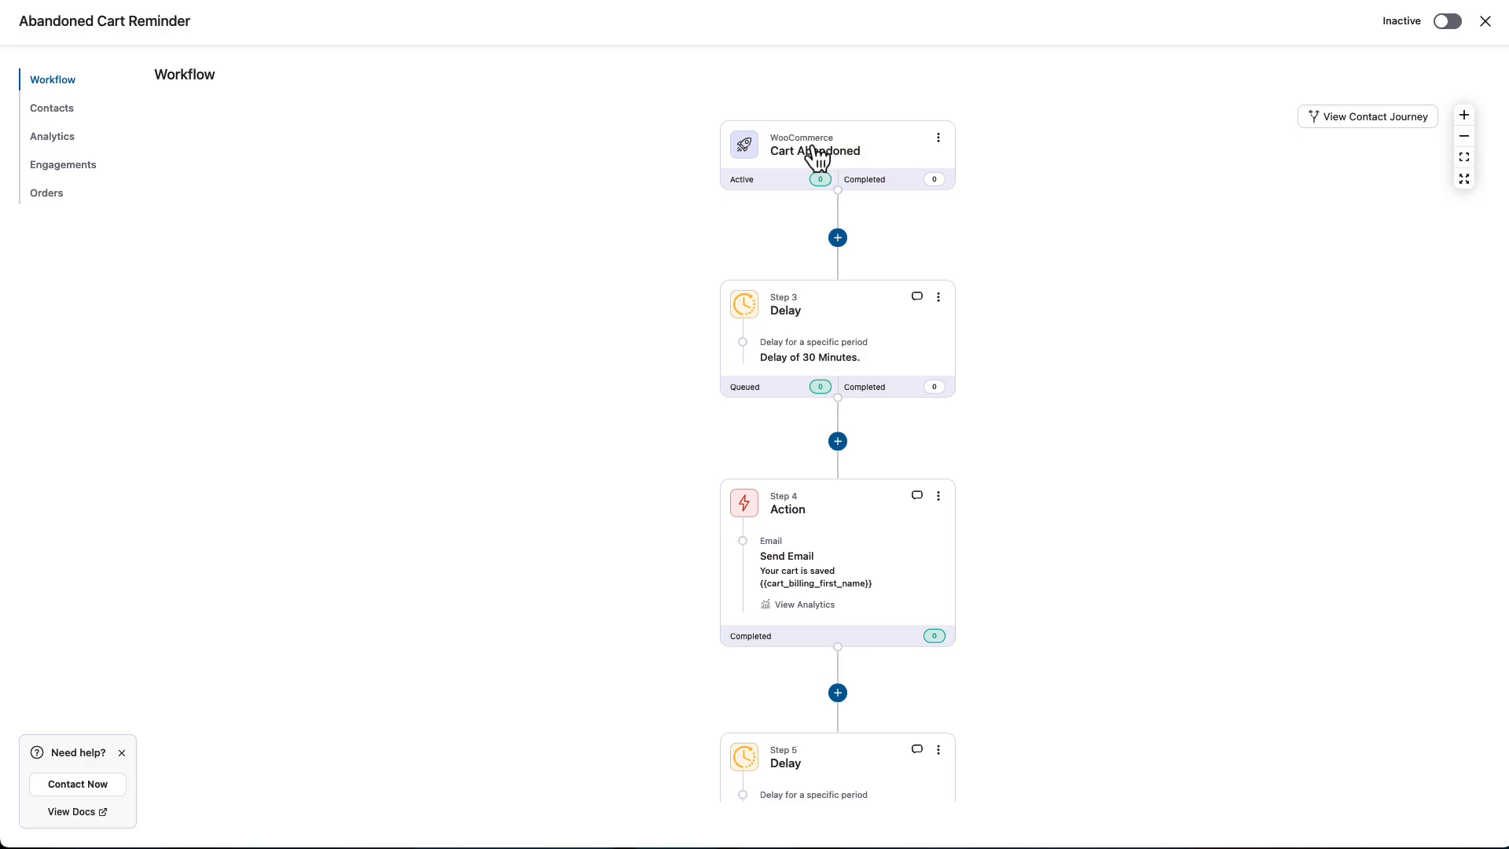
Step: Review the Cart Abandoned trigger's settings for how often it runs on a contact, and close them
left_click(938, 139)
left_click(801, 139)
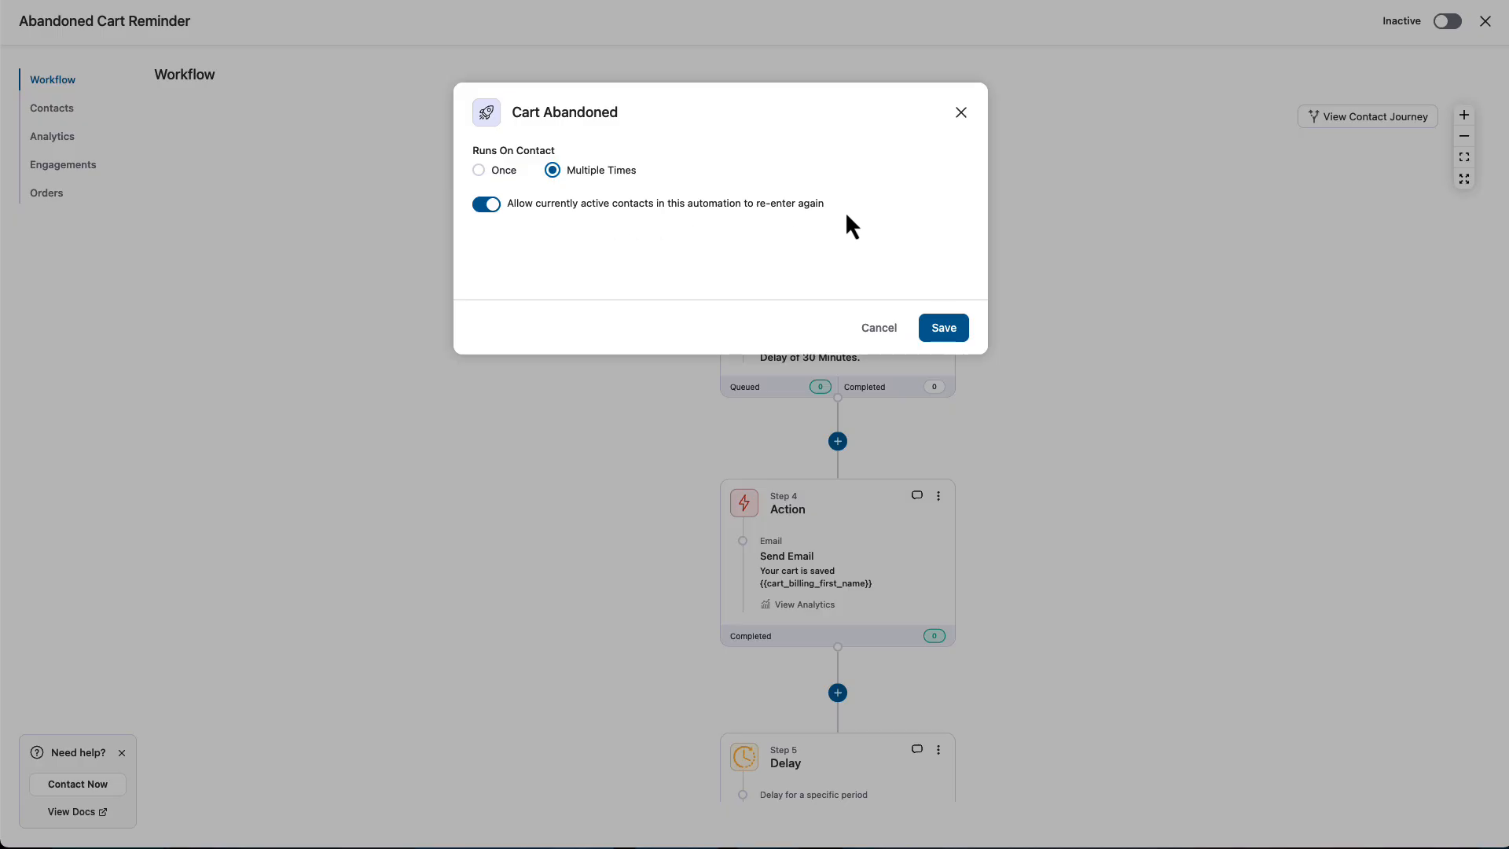
left_click(968, 117)
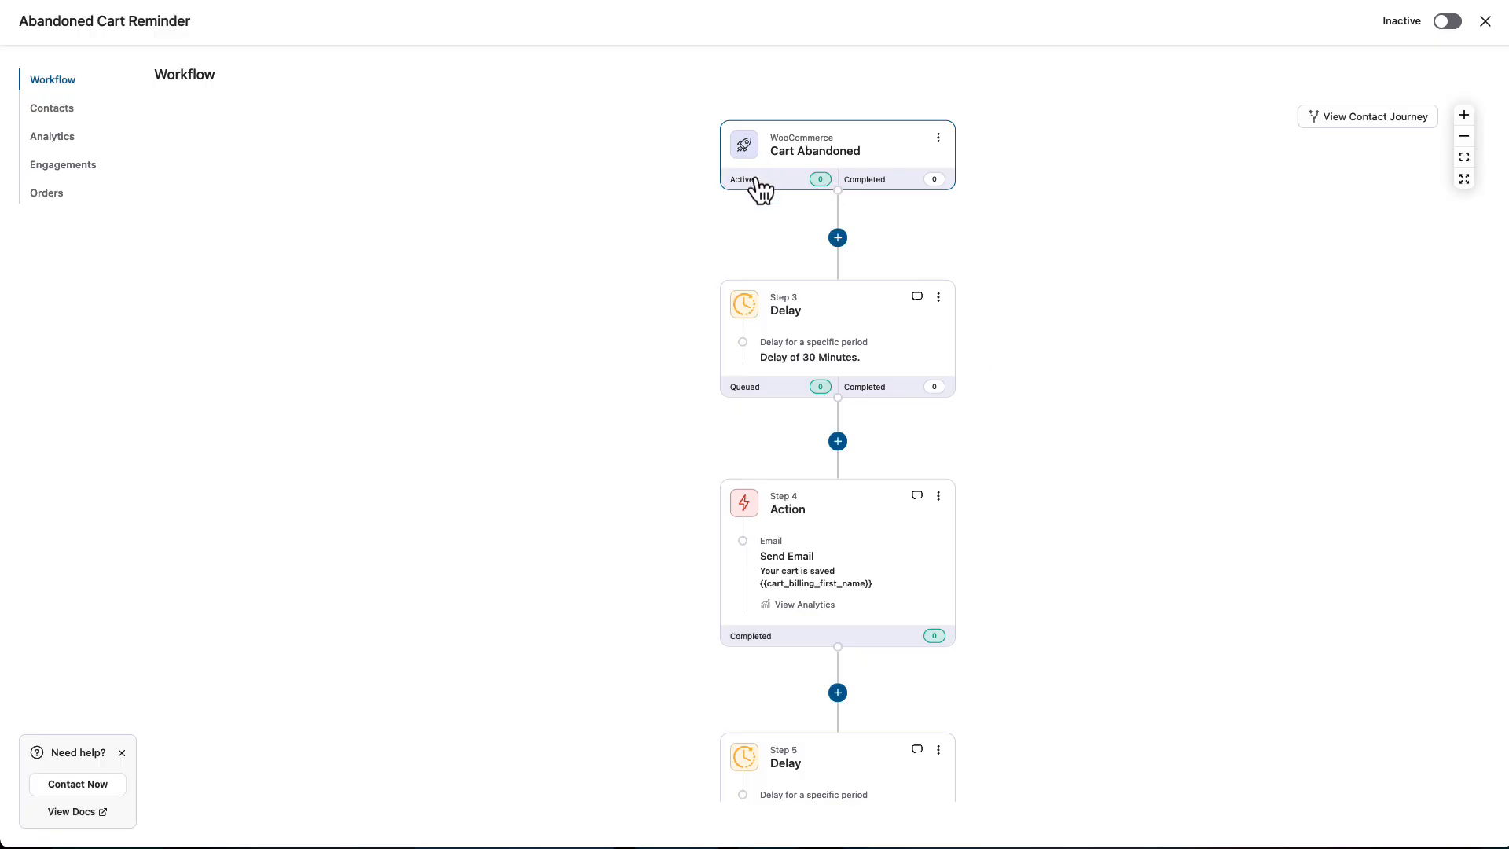
Step: Examine the workflow's sequence from the Cart Abandoned trigger through the first delay, the first email and the second delay
scroll(731, 259, "down", 2)
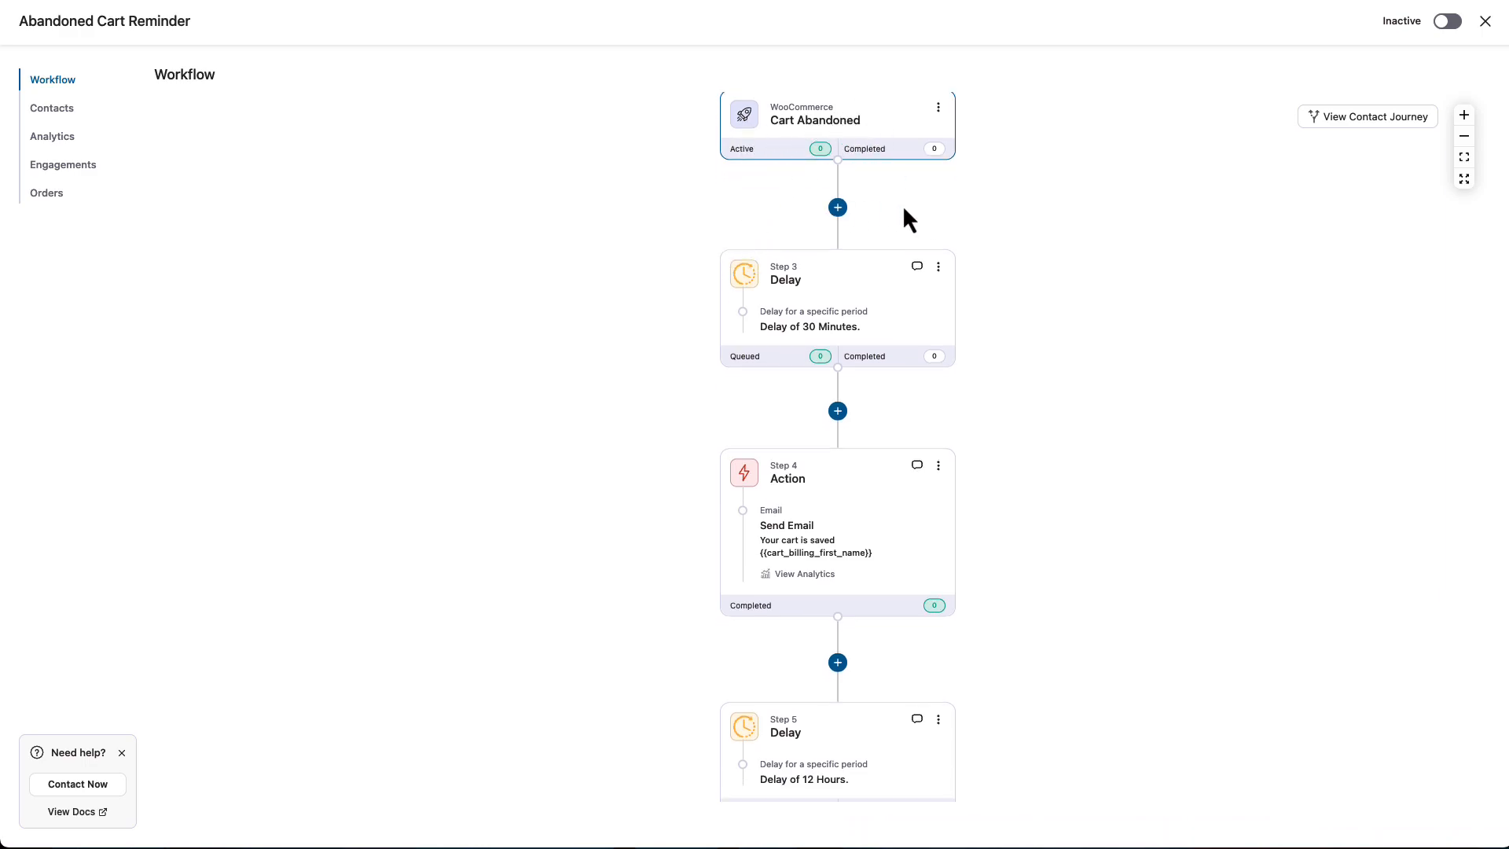
scroll(708, 256, "down", 3)
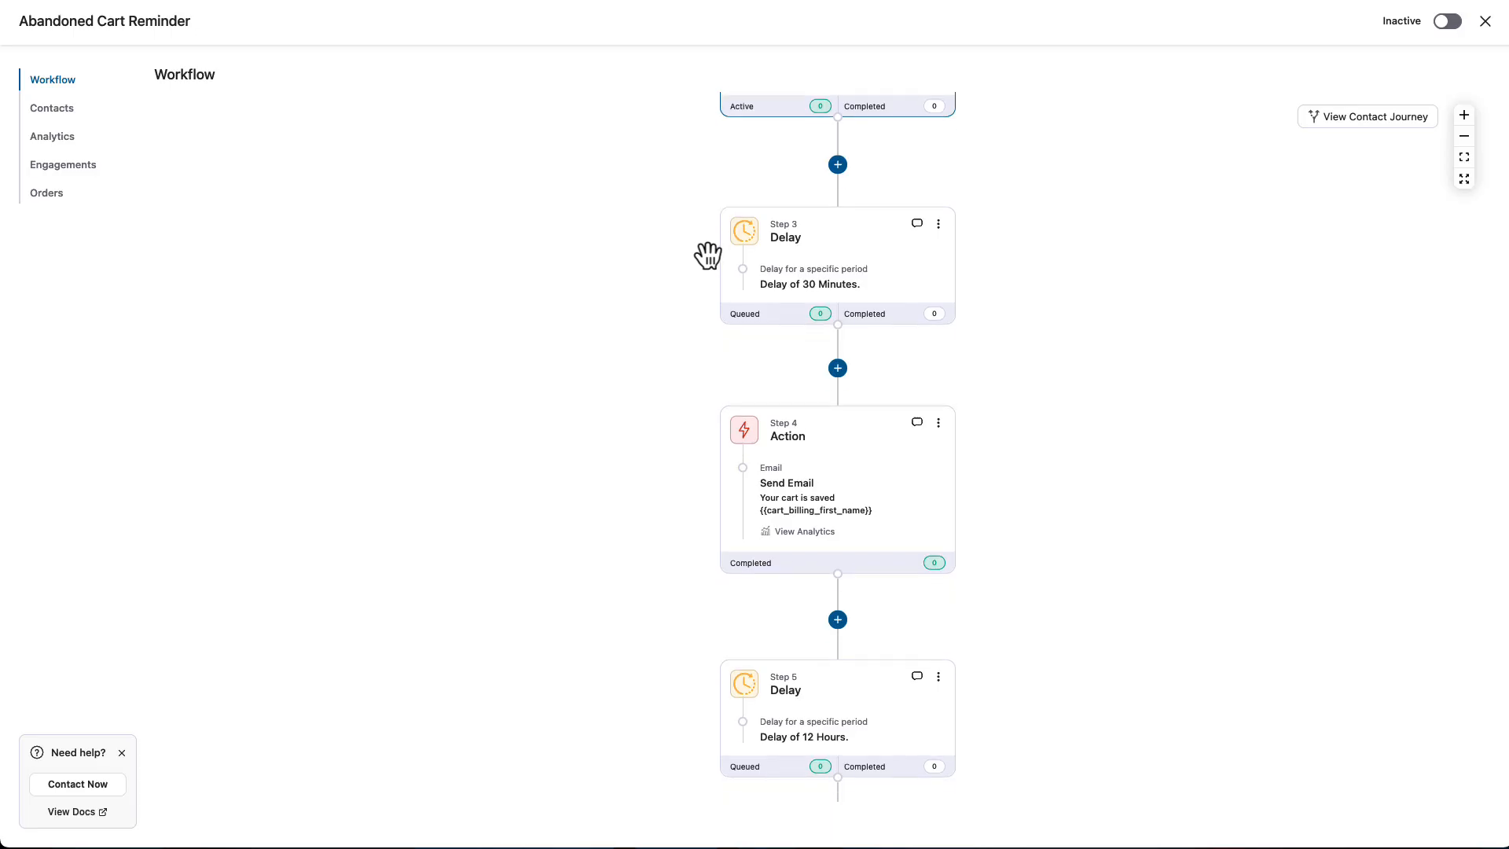
scroll(801, 235, "up", 3)
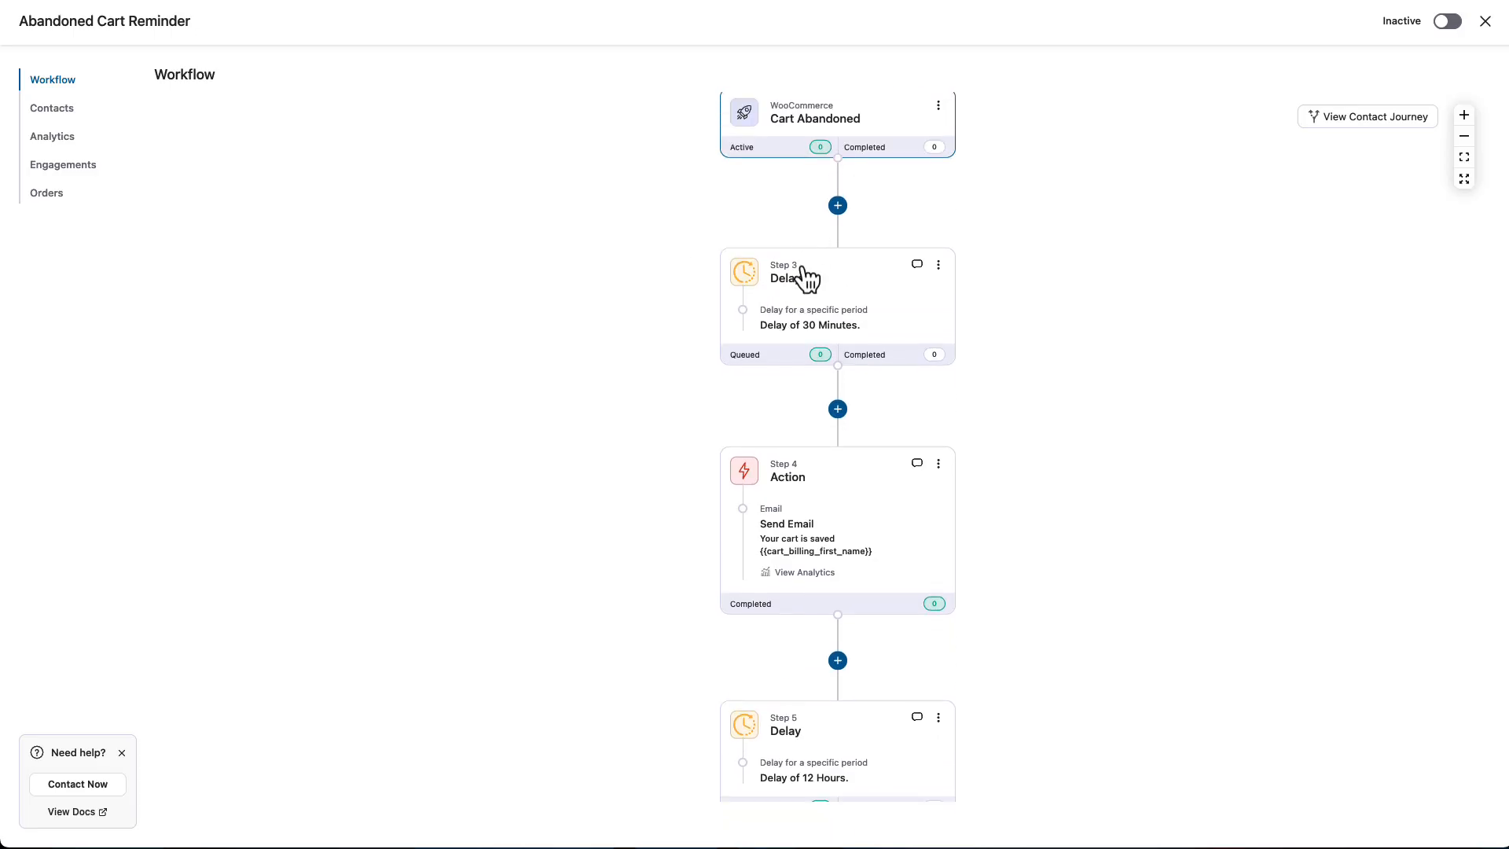
scroll(778, 319, "up", 5)
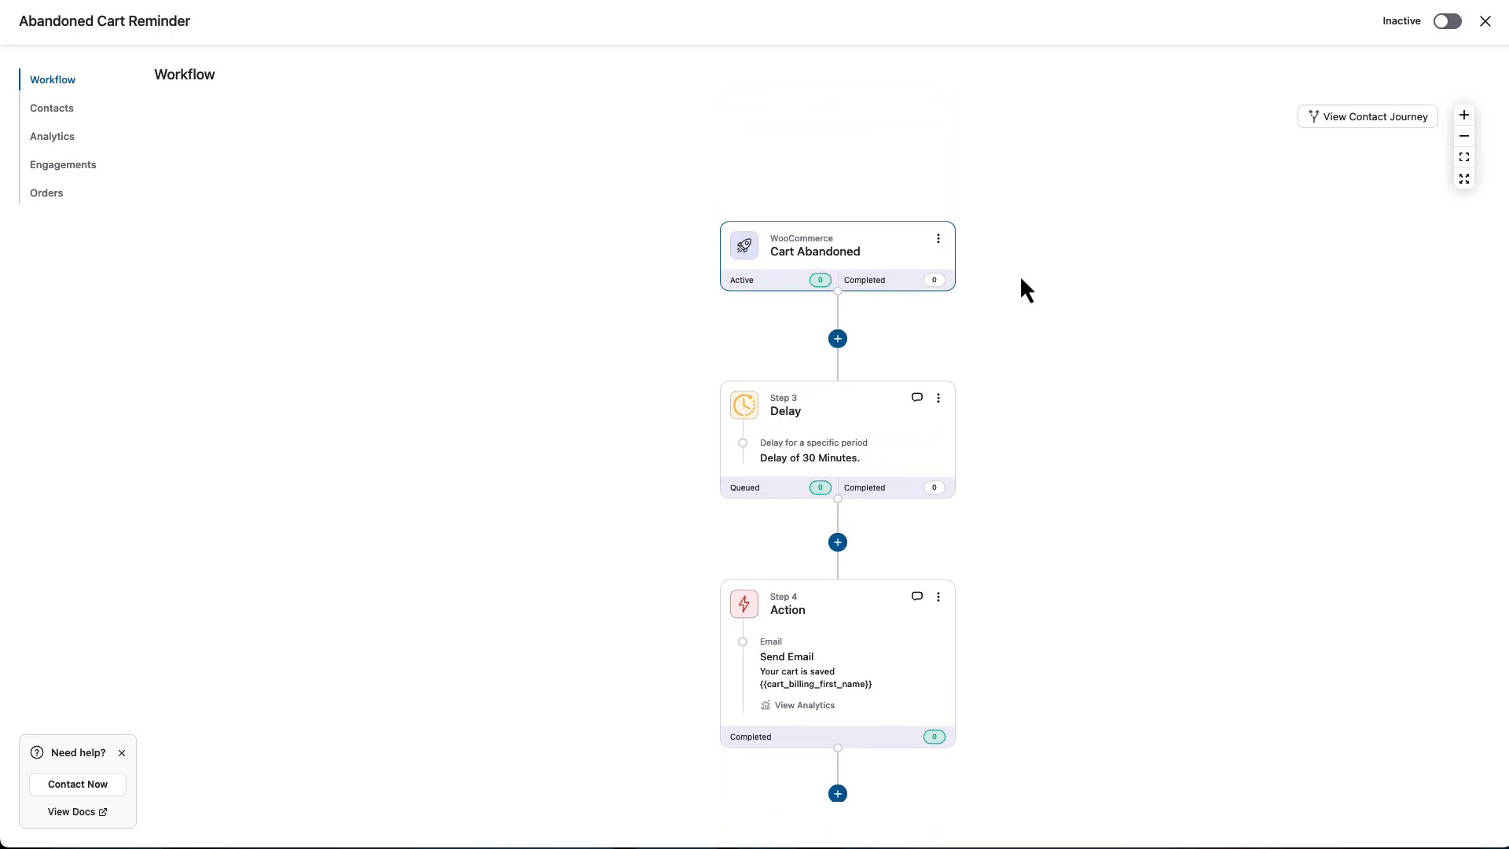
scroll(738, 273, "down", 5)
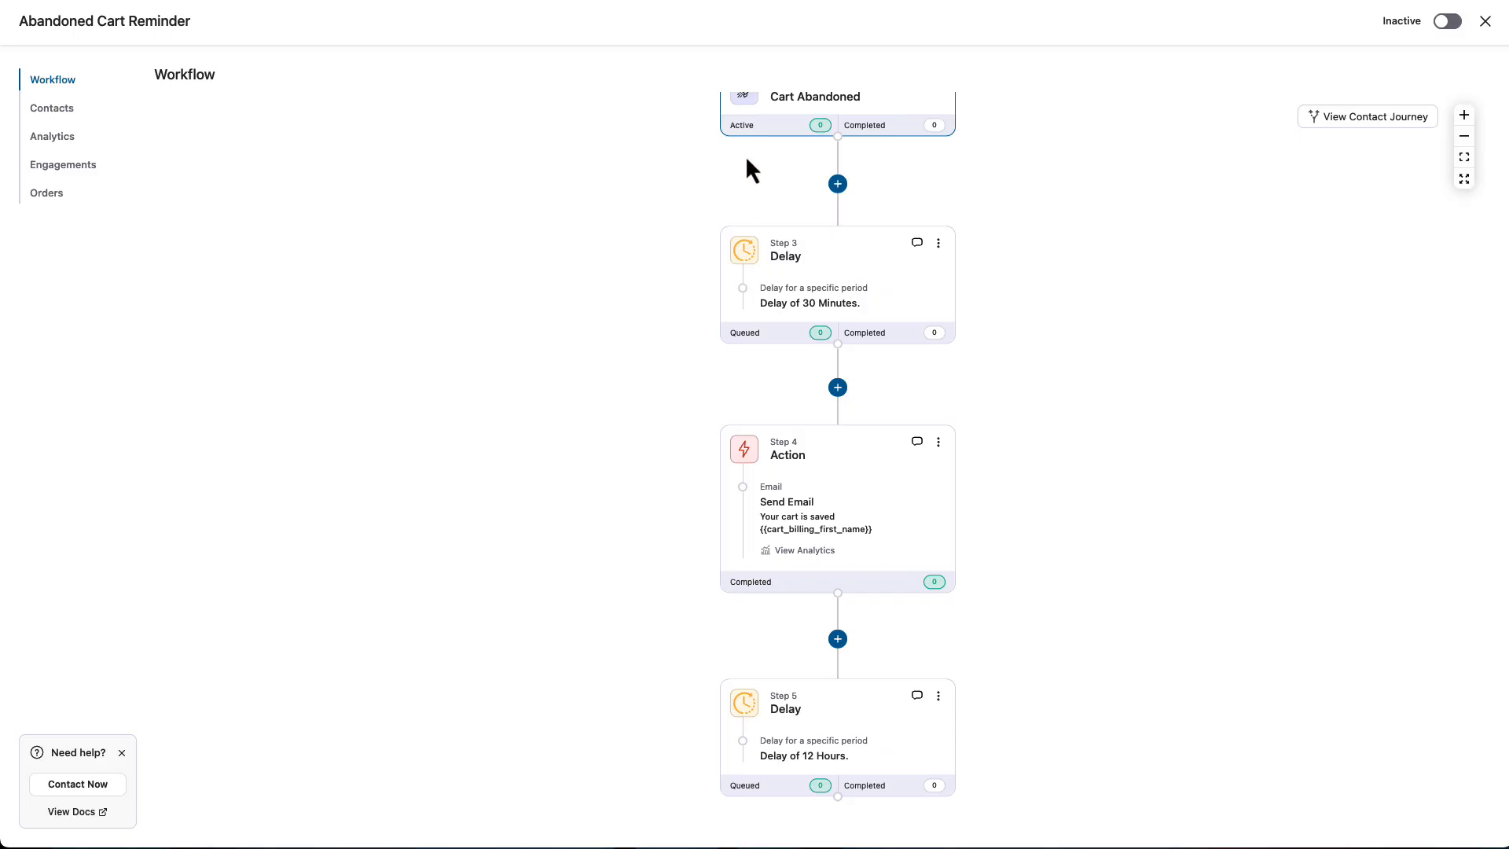
scroll(770, 145, "down", 1)
scroll(954, 209, "down", 1)
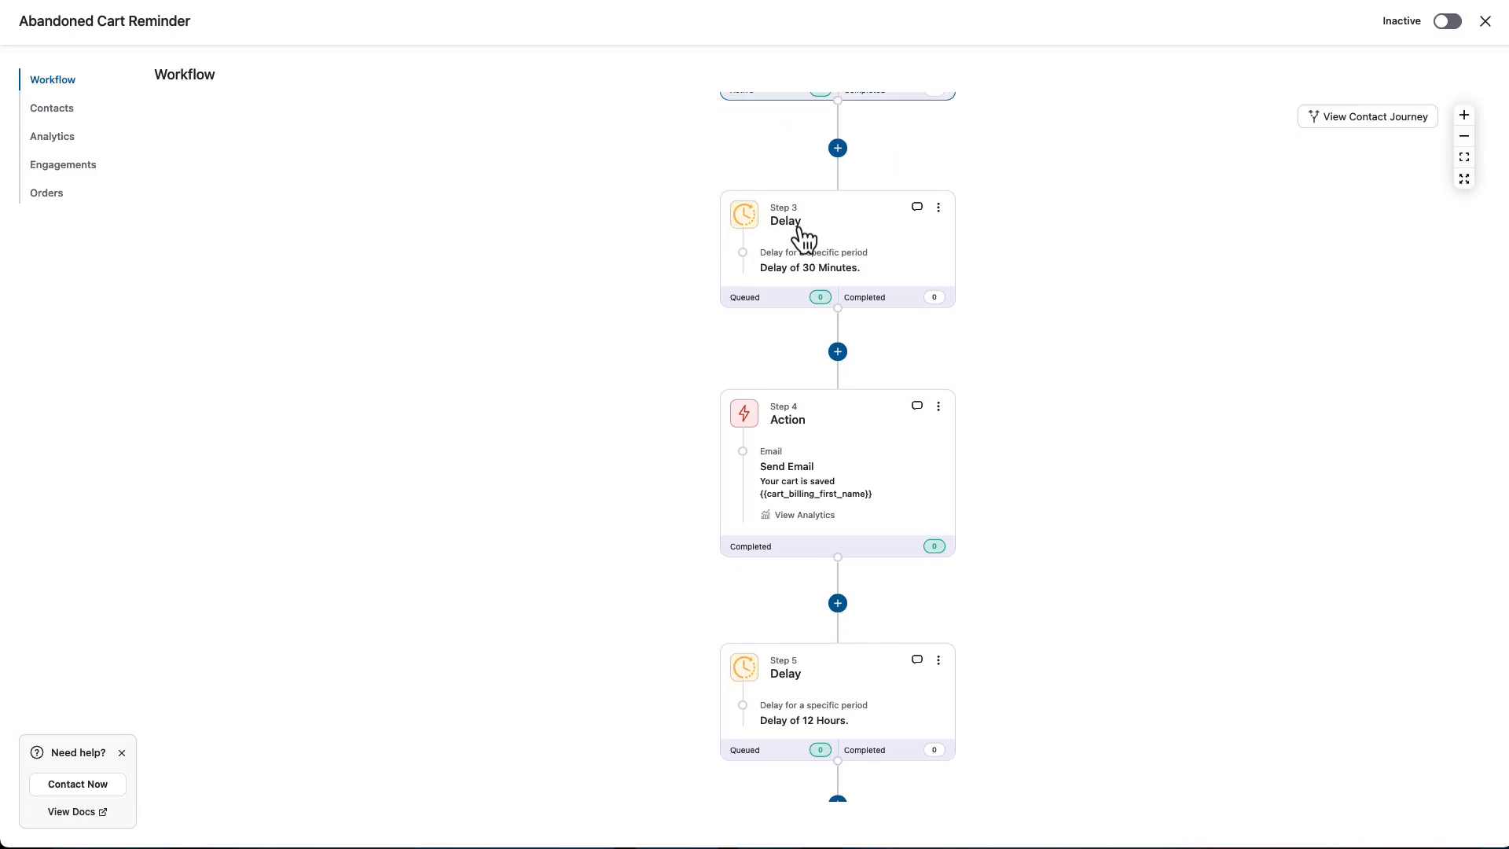
scroll(815, 214, "down", 1)
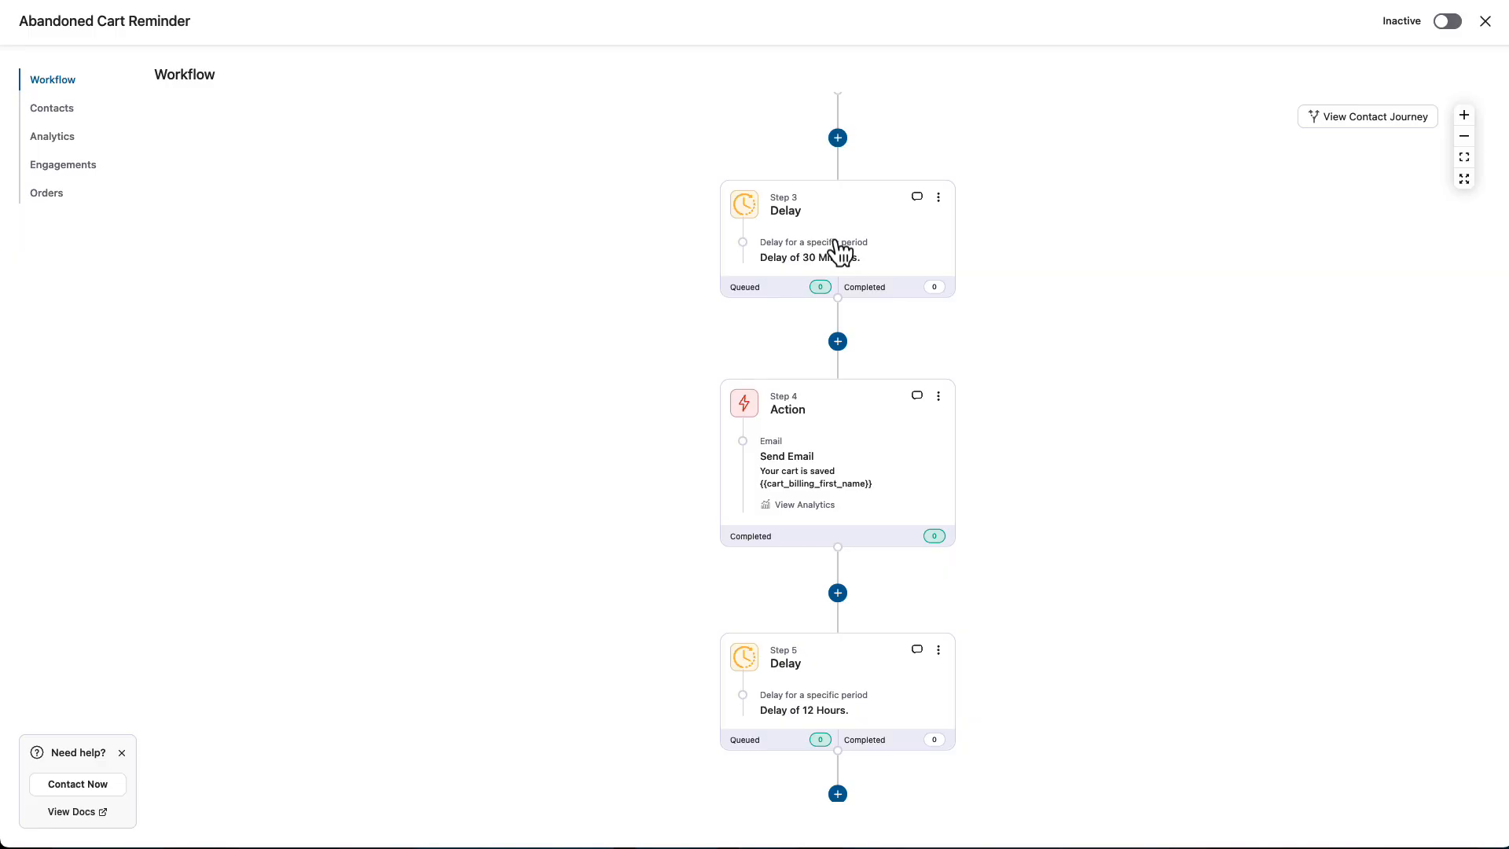
scroll(843, 250, "down", 1)
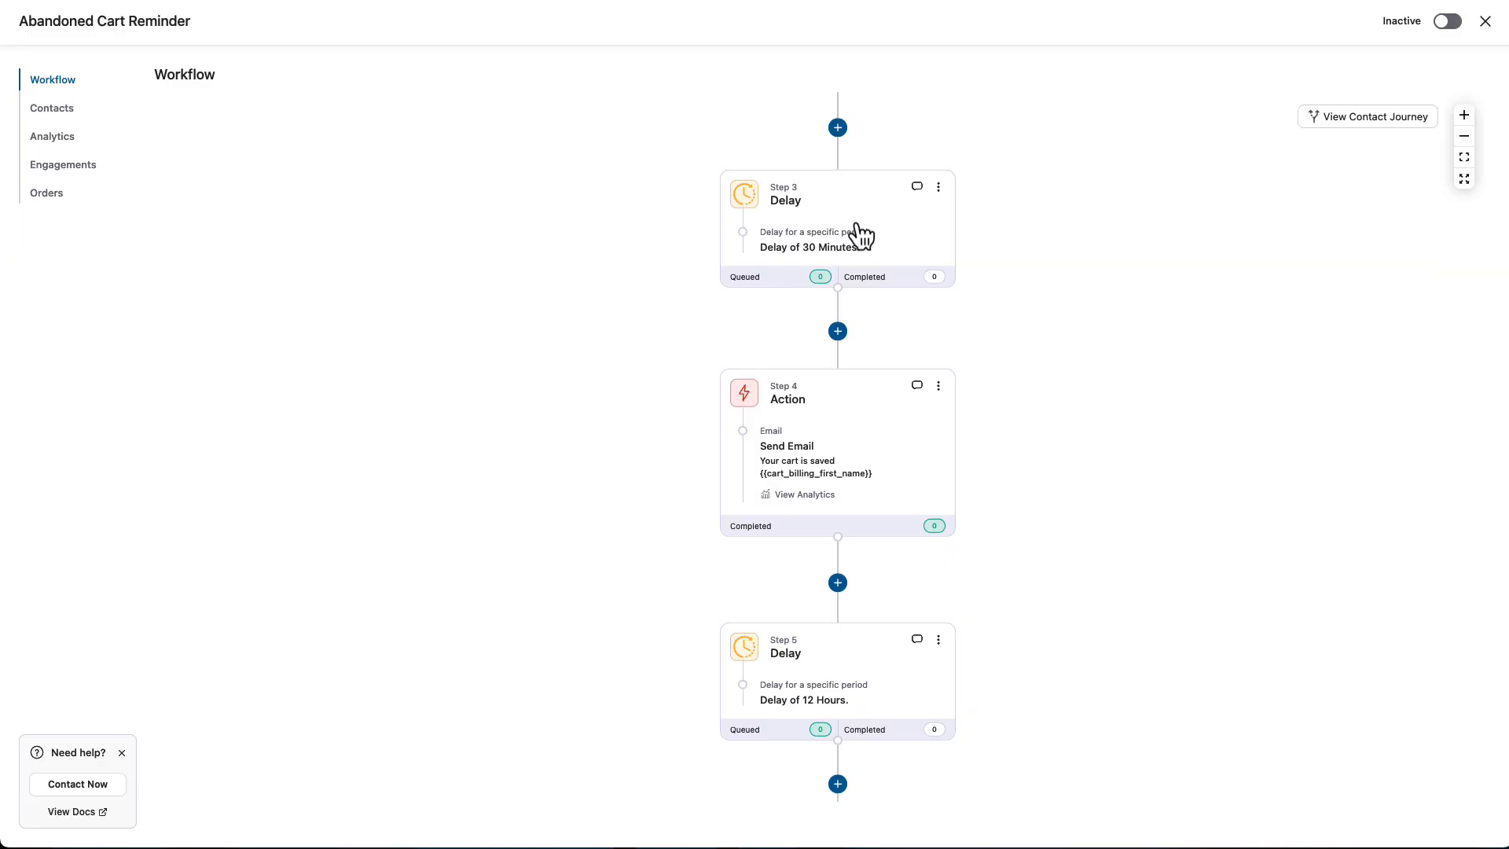
scroll(857, 228, "down", 1)
Step: Inspect the first delay's timing options and available time units, and close its settings
left_click(863, 229)
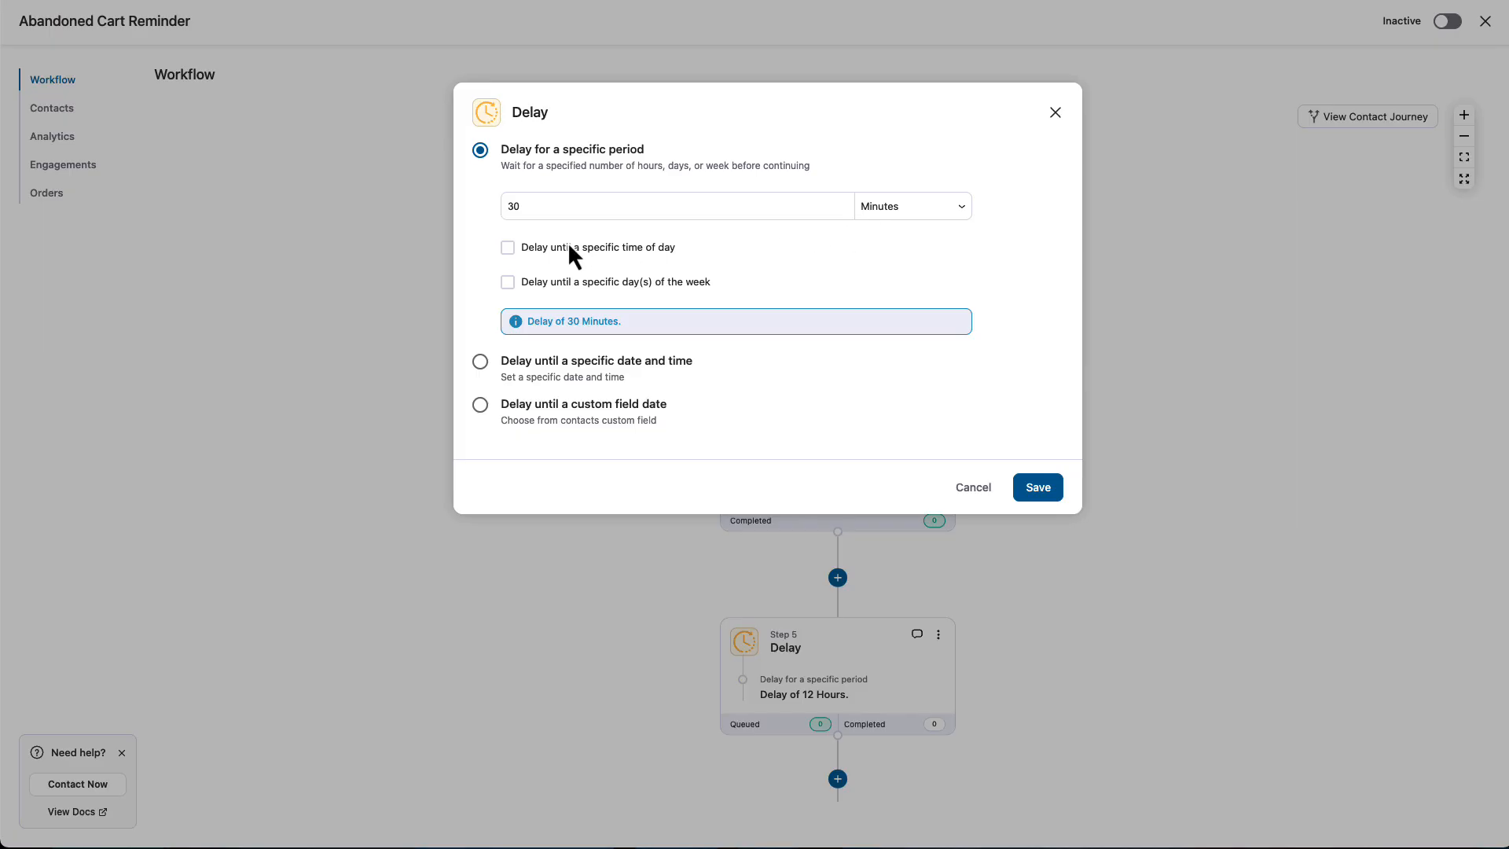
left_click(961, 207)
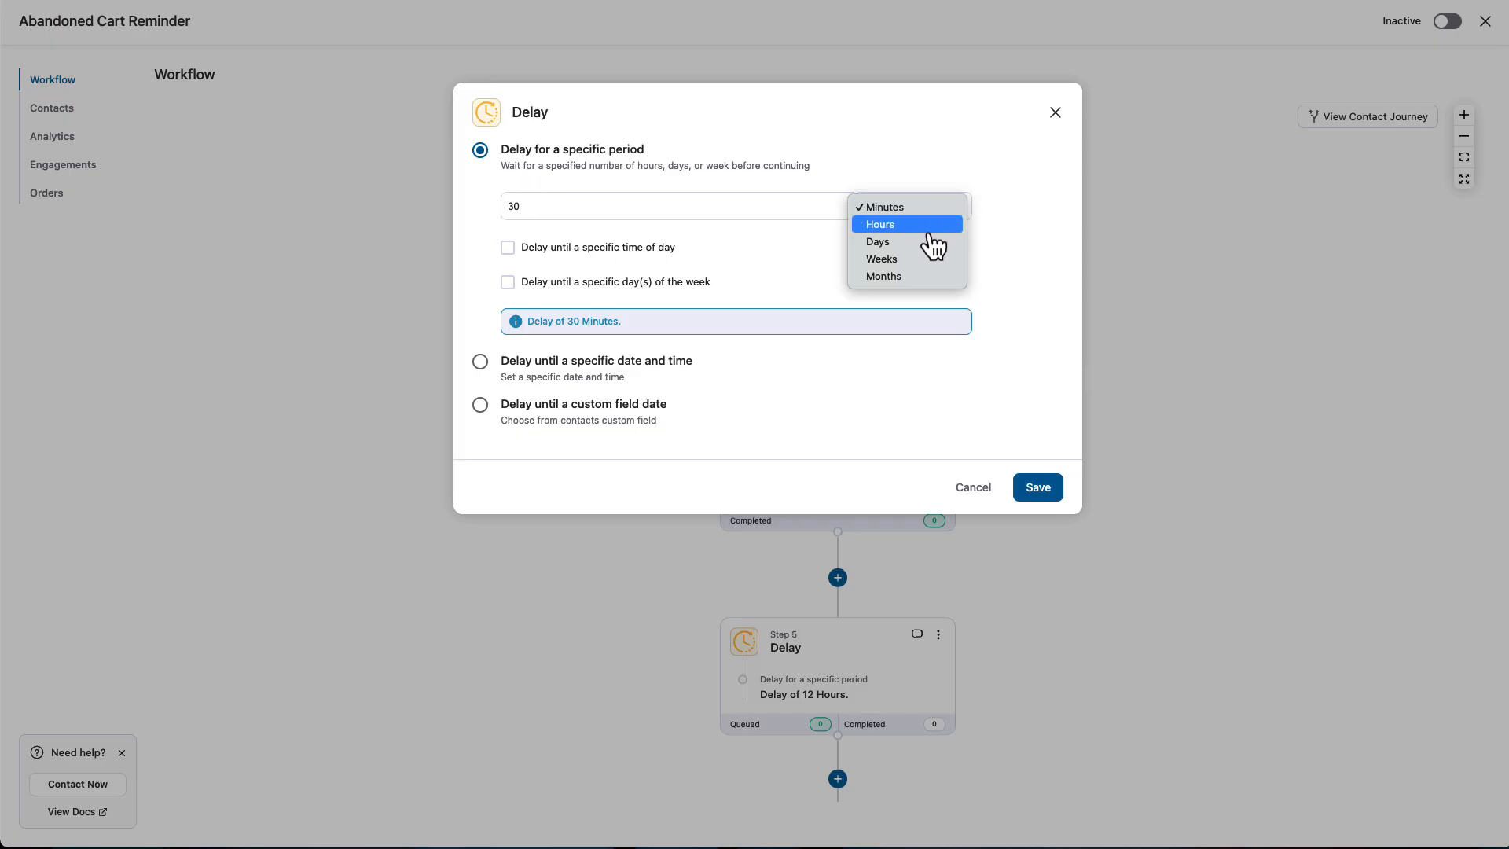
left_click(1044, 318)
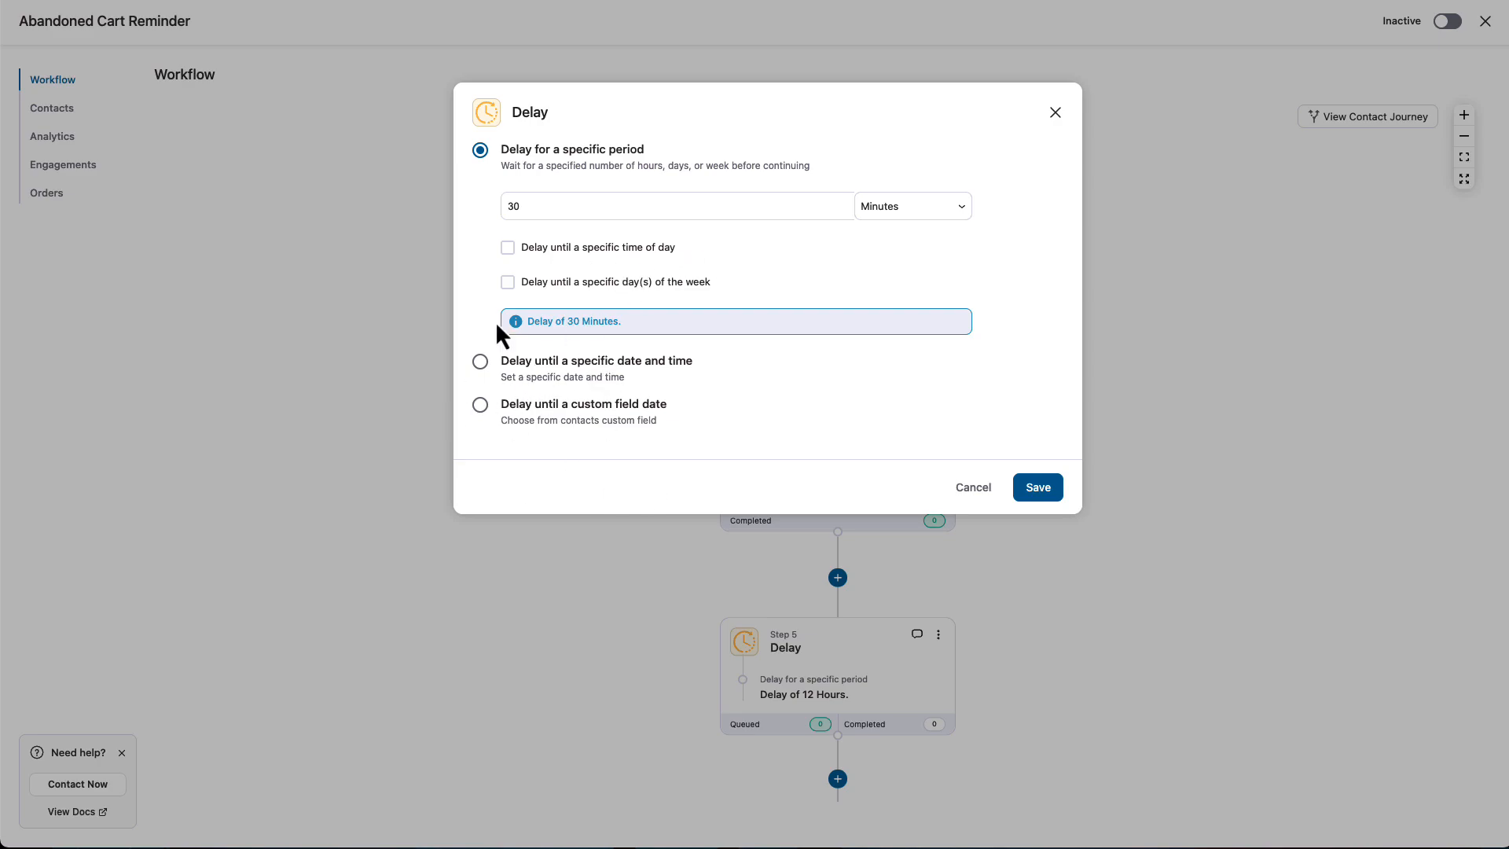
left_click(1061, 110)
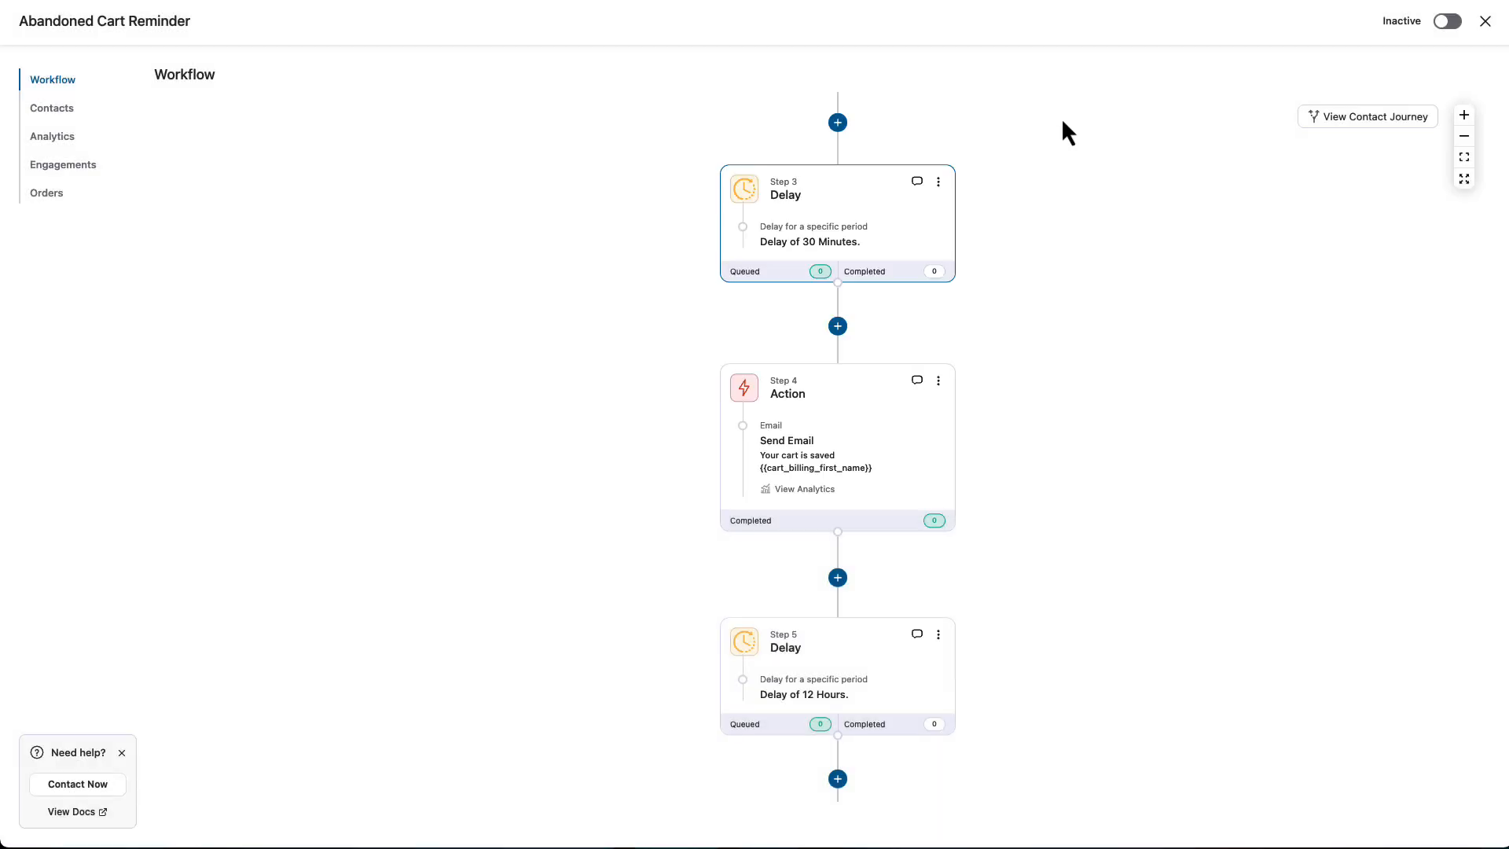
Step: Open the first Send Email action and review its recipient, subject, preview text, template type and sending options
scroll(967, 299, "down", 3)
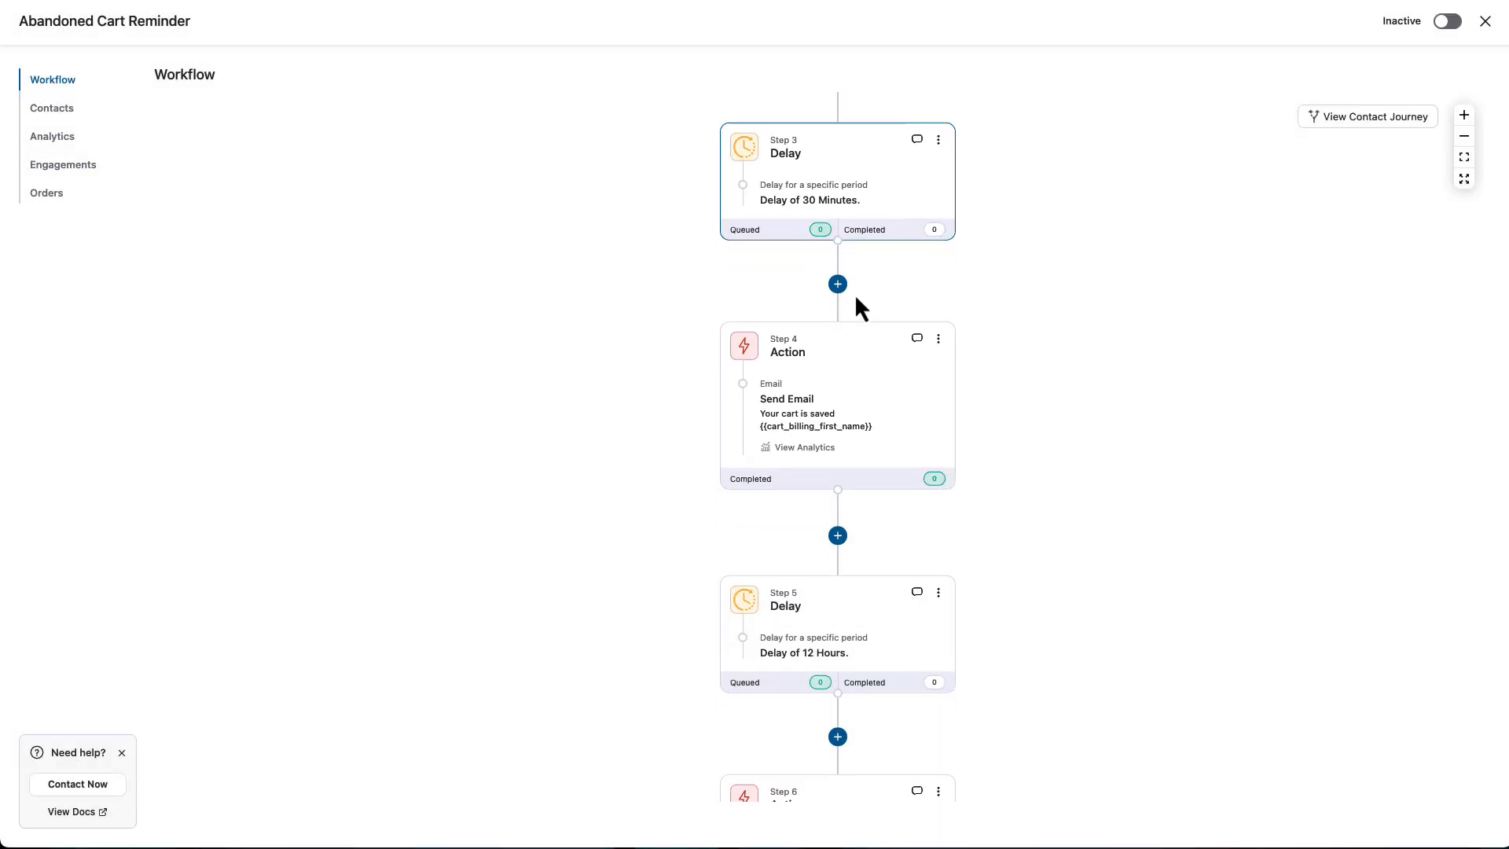
left_click(860, 346)
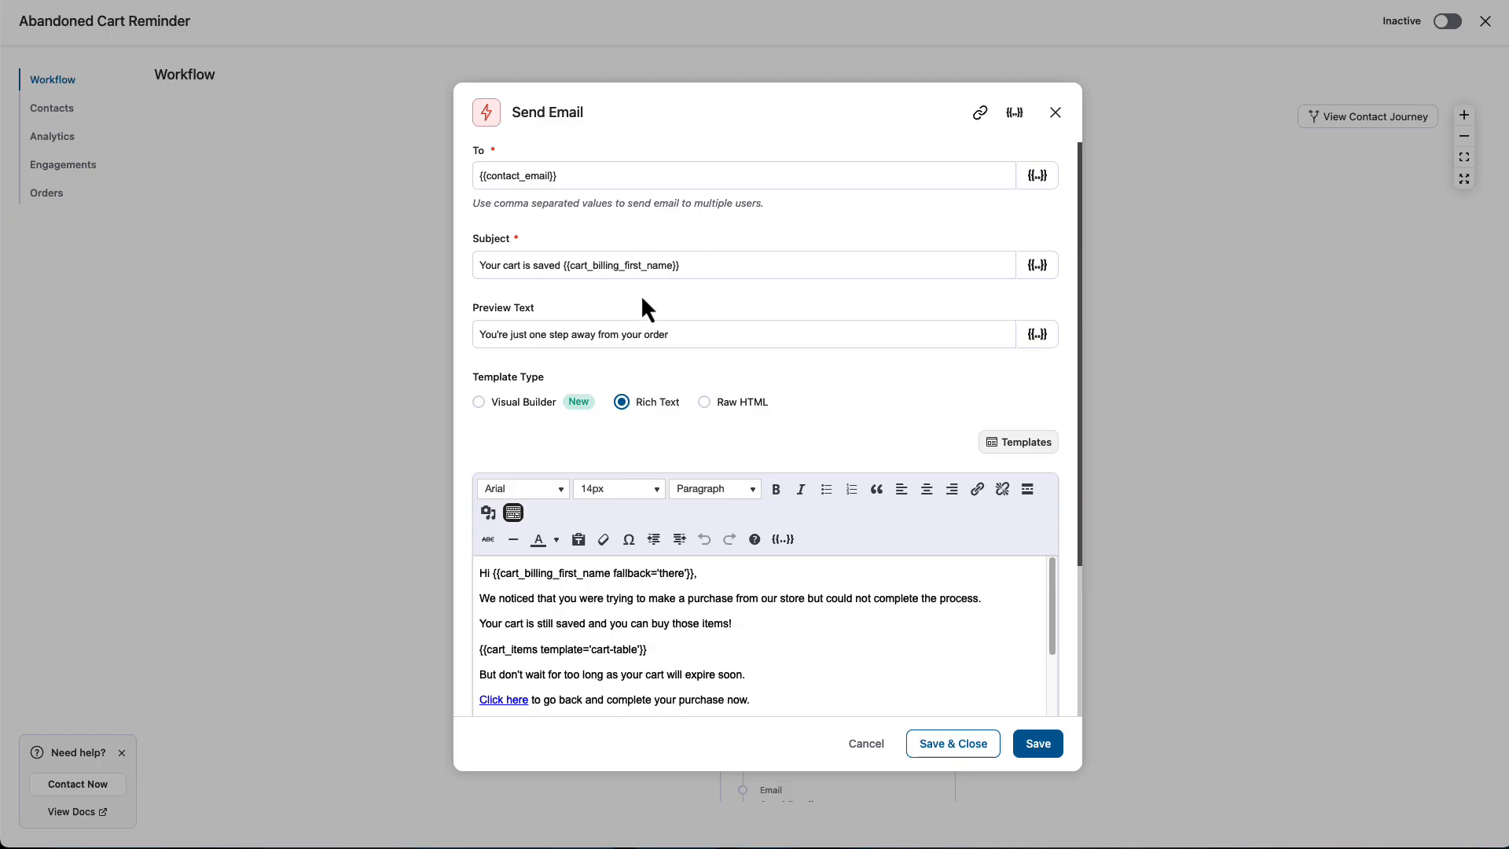
scroll(547, 309, "down", 1)
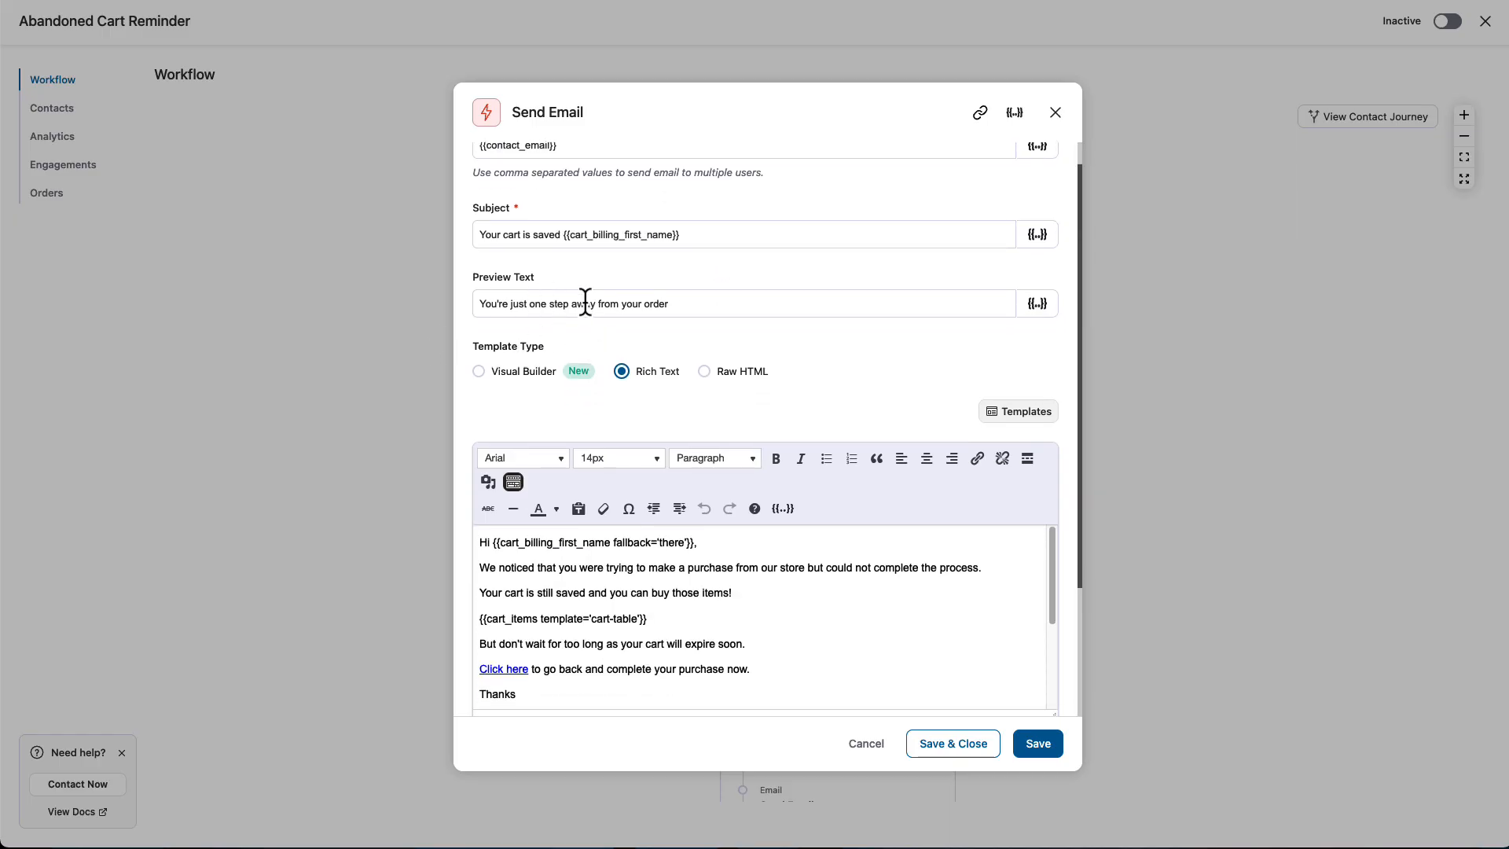
scroll(640, 299, "down", 2)
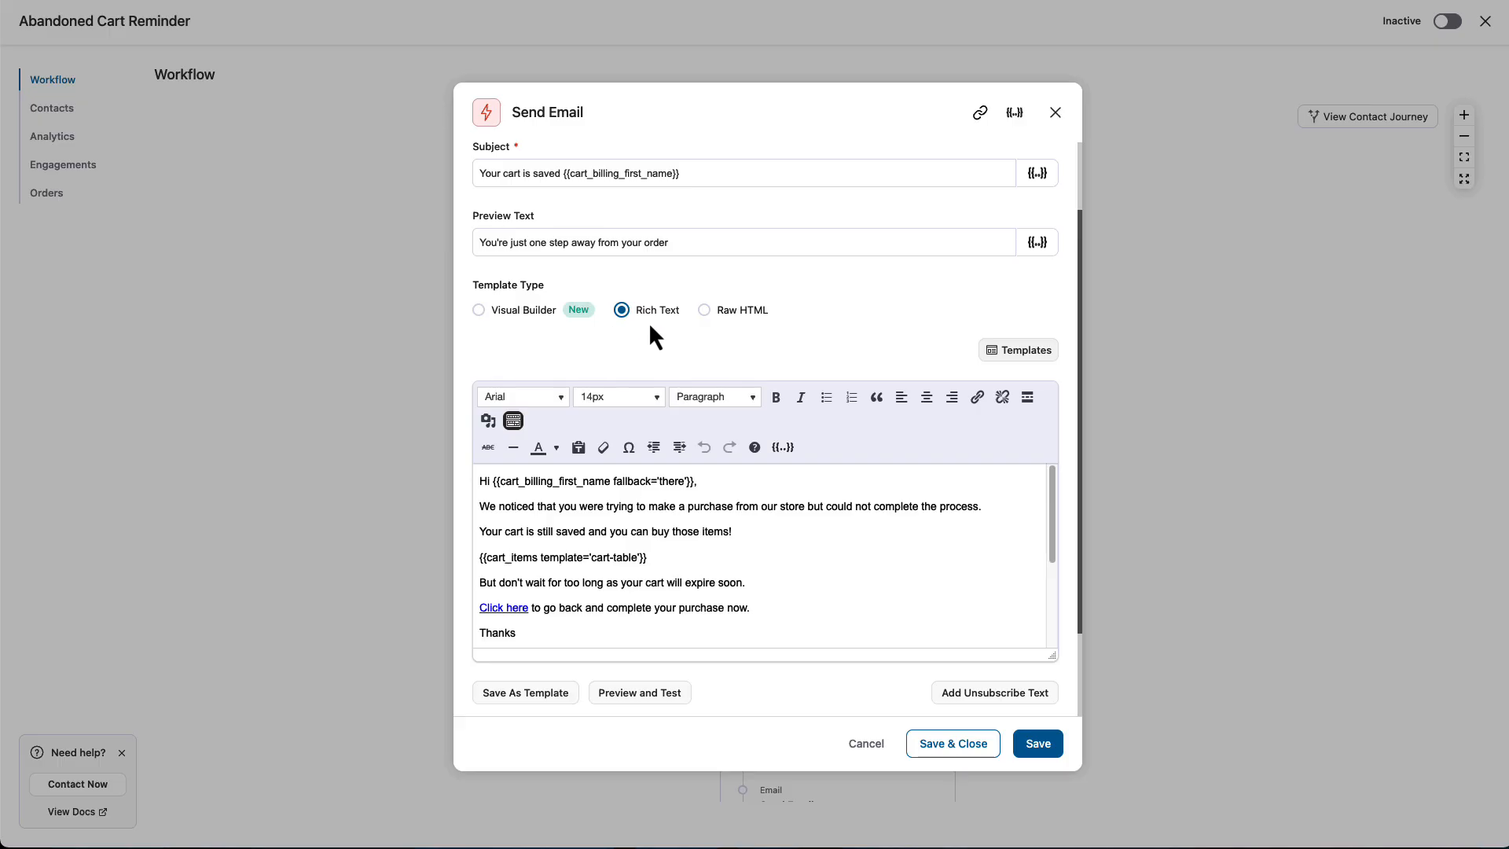
scroll(645, 326, "down", 2)
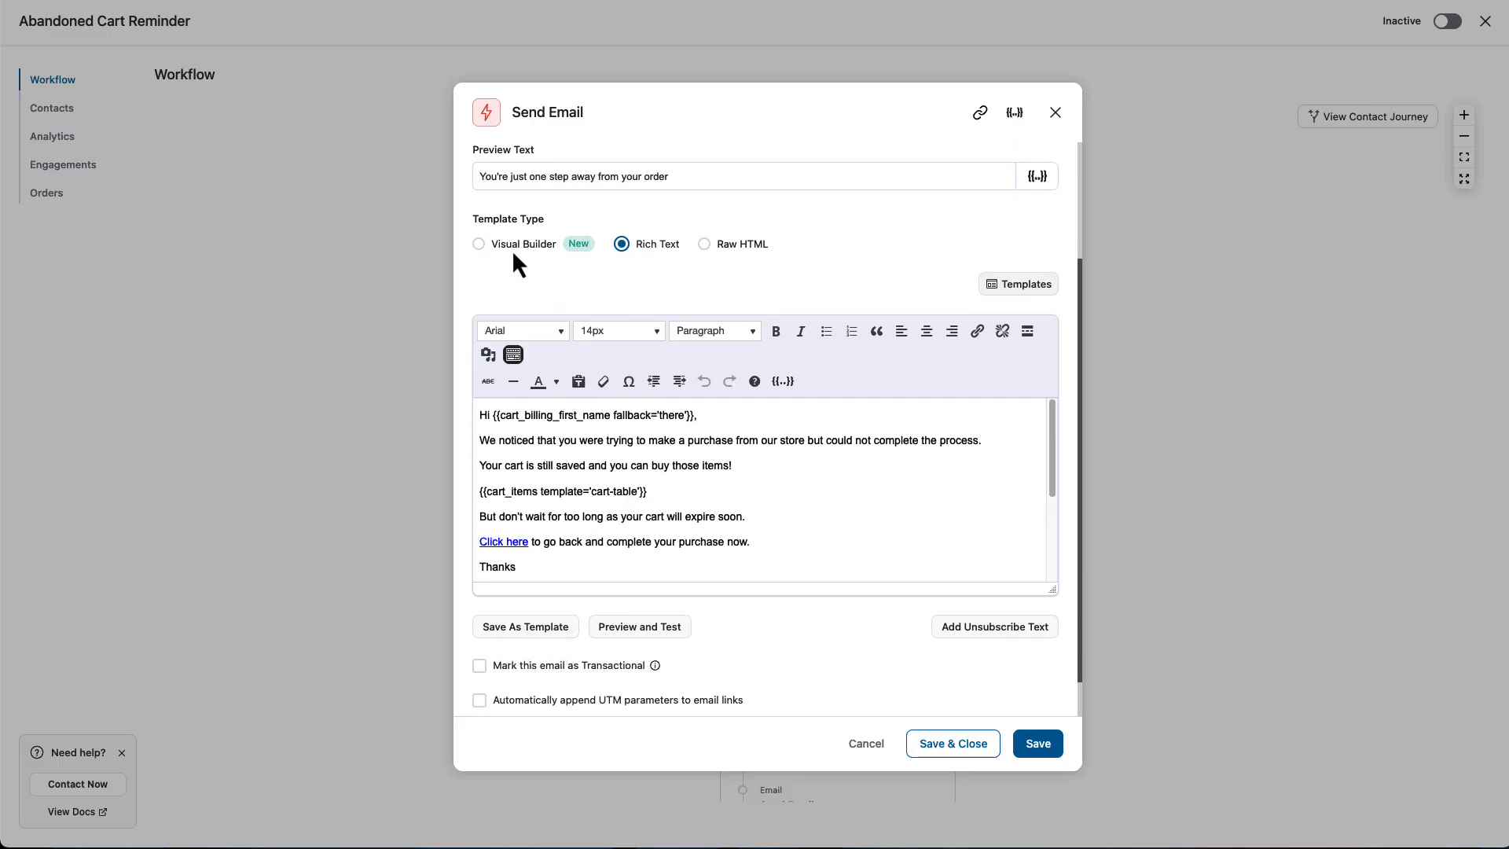
scroll(786, 330, "down", 1)
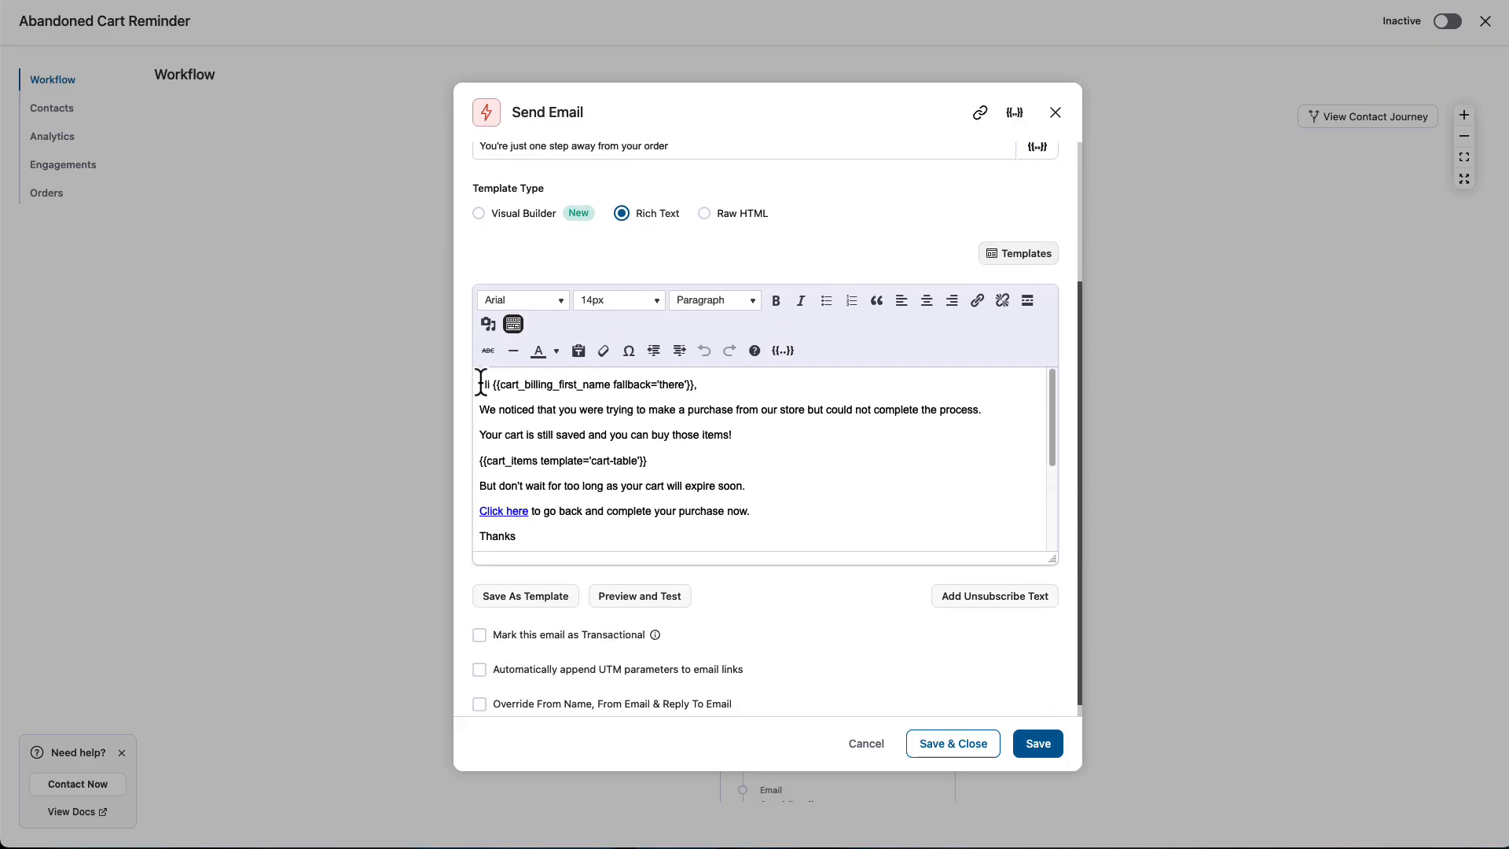
Step: Examine the email's body text and the greeting's cart_billing_first_name merge tag with its fallback value
left_click_drag(481, 383, 603, 579)
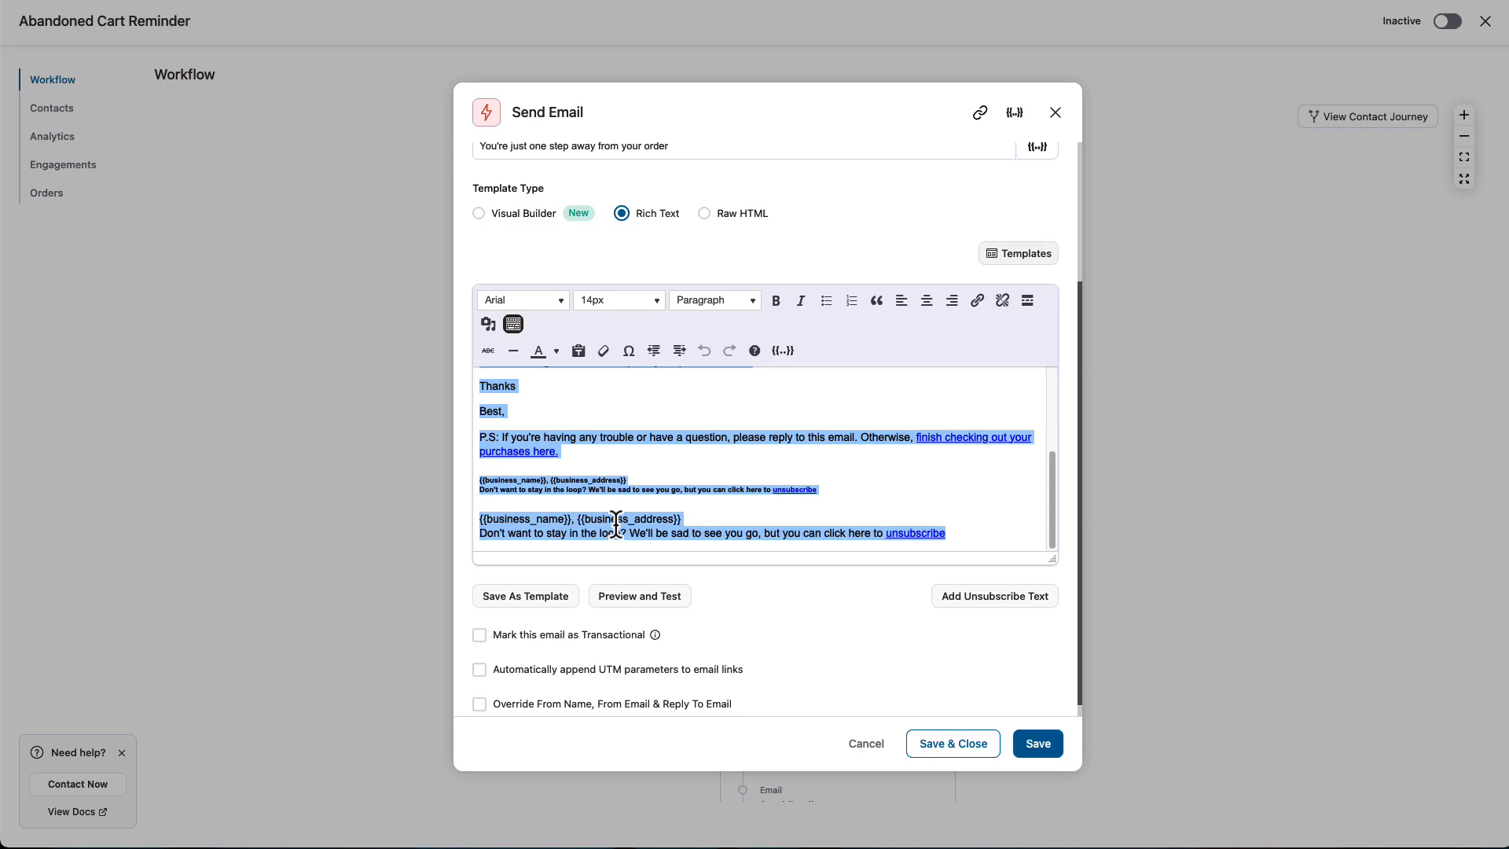
left_click(683, 438)
scroll(671, 461, "up", 5)
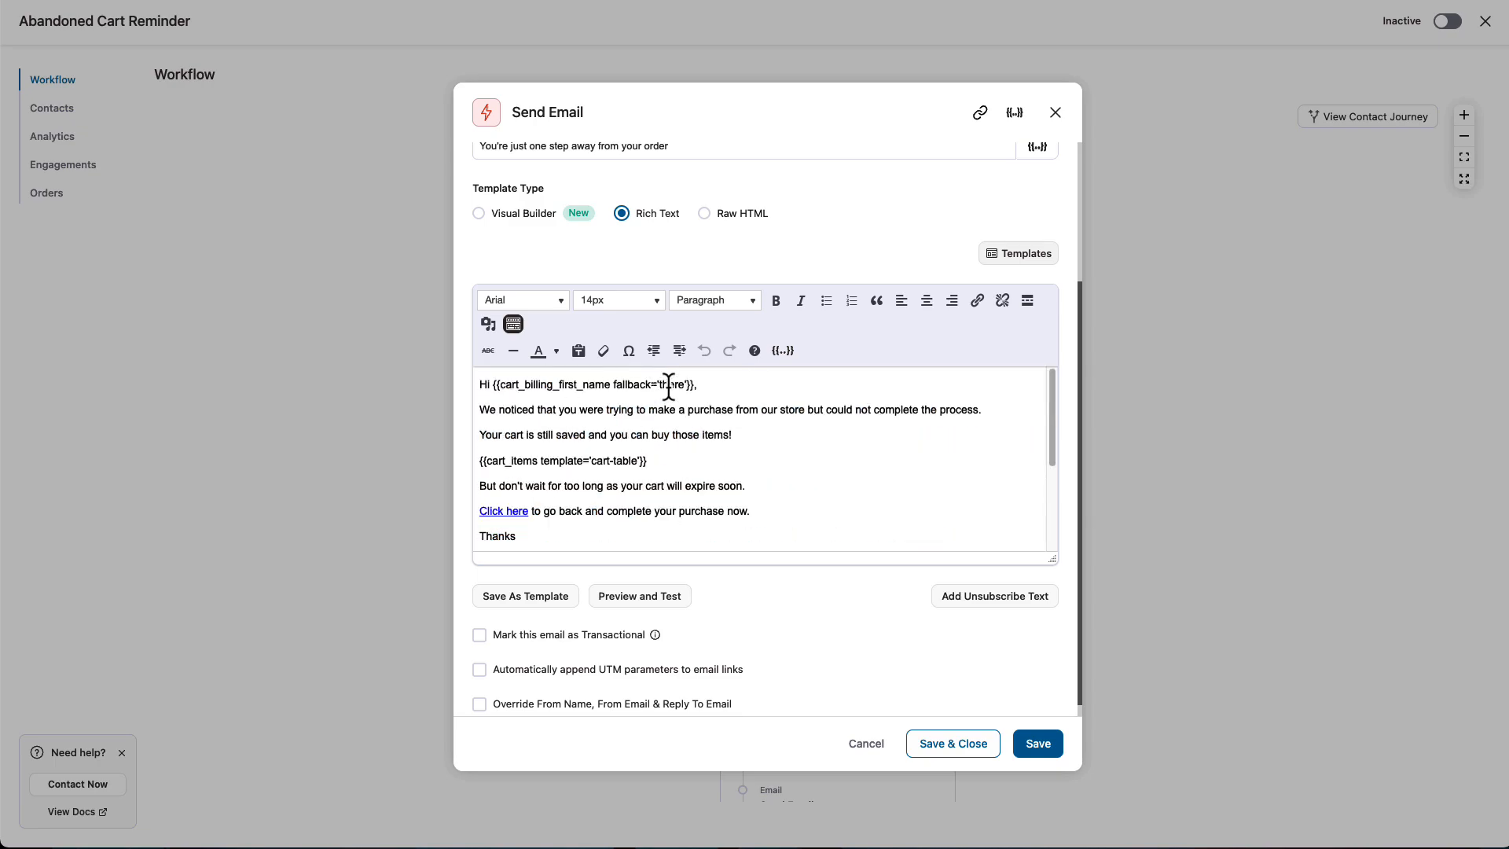
left_click_drag(694, 384, 498, 386)
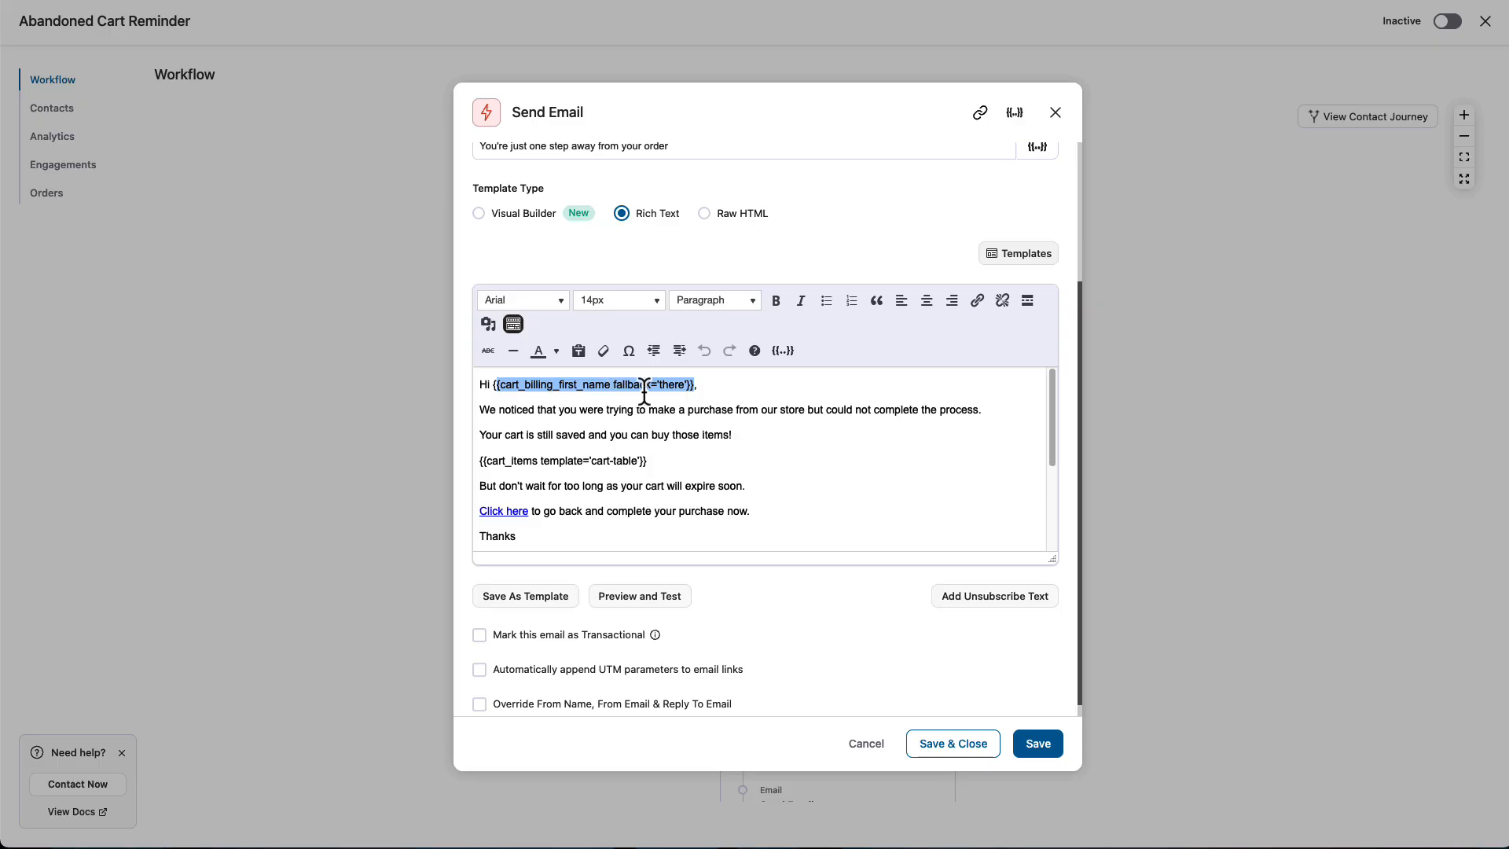
left_click(585, 386)
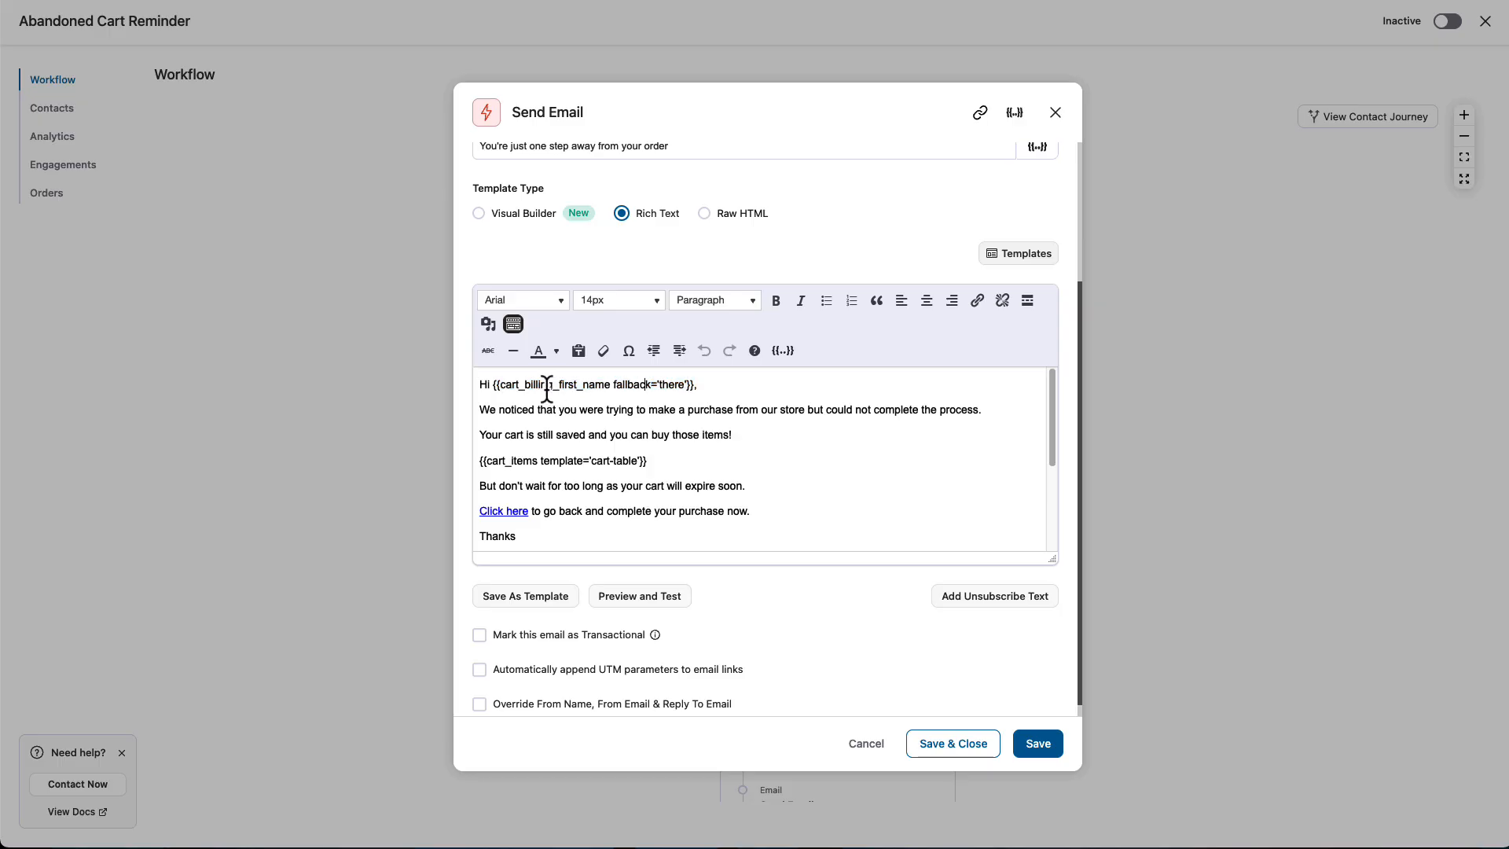
double_click(668, 387)
left_click(691, 388)
double_click(667, 384)
left_click(714, 385)
Step: Read through the rest of the email body from the cart items tag and recovery links to the unsubscribe footer and the options beneath
scroll(920, 419, "down", 1)
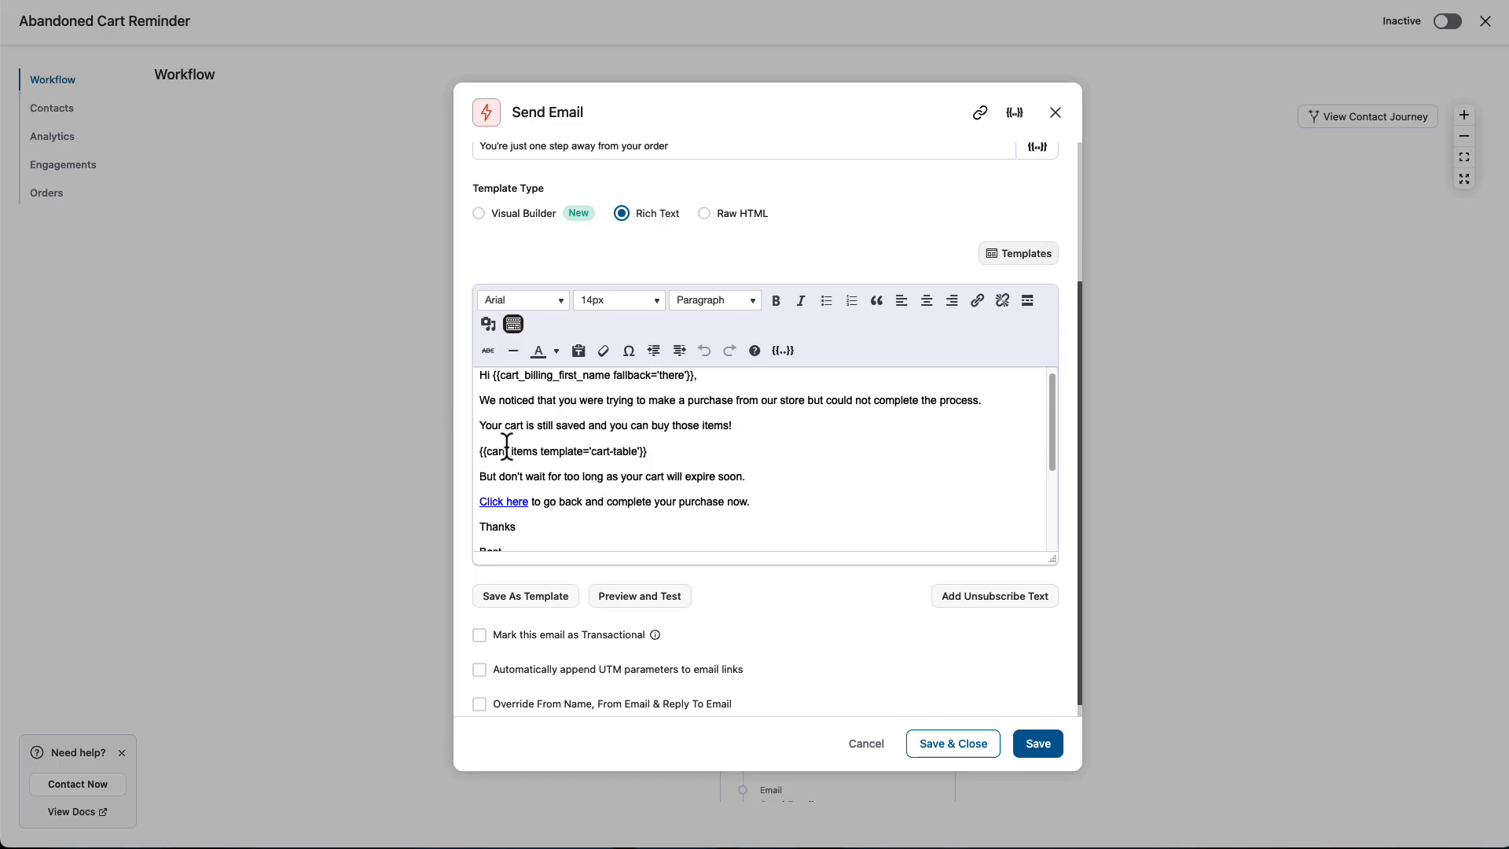
scroll(784, 428, "down", 2)
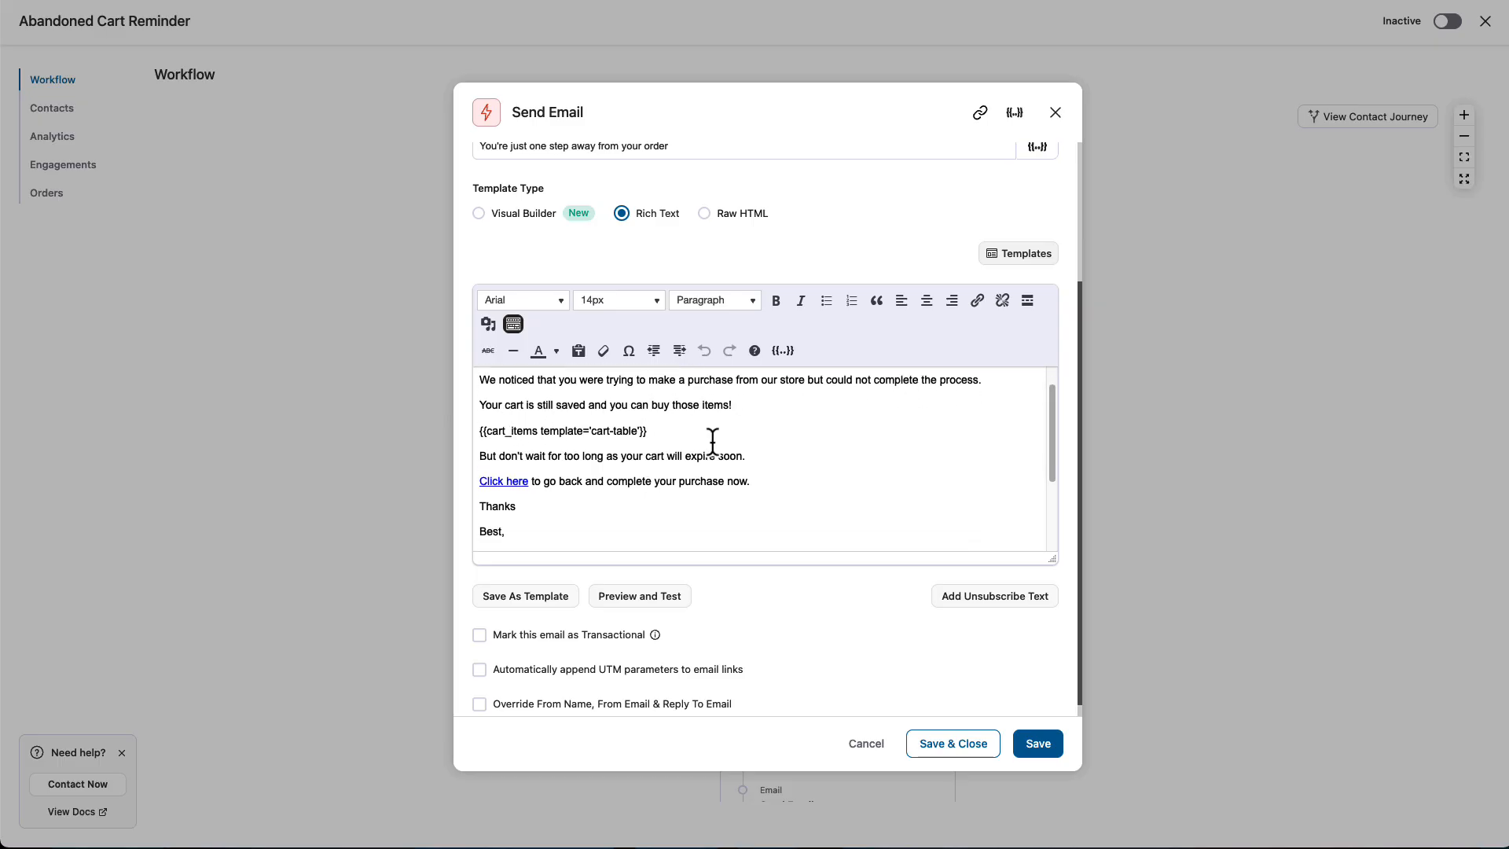
scroll(545, 442, "down", 2)
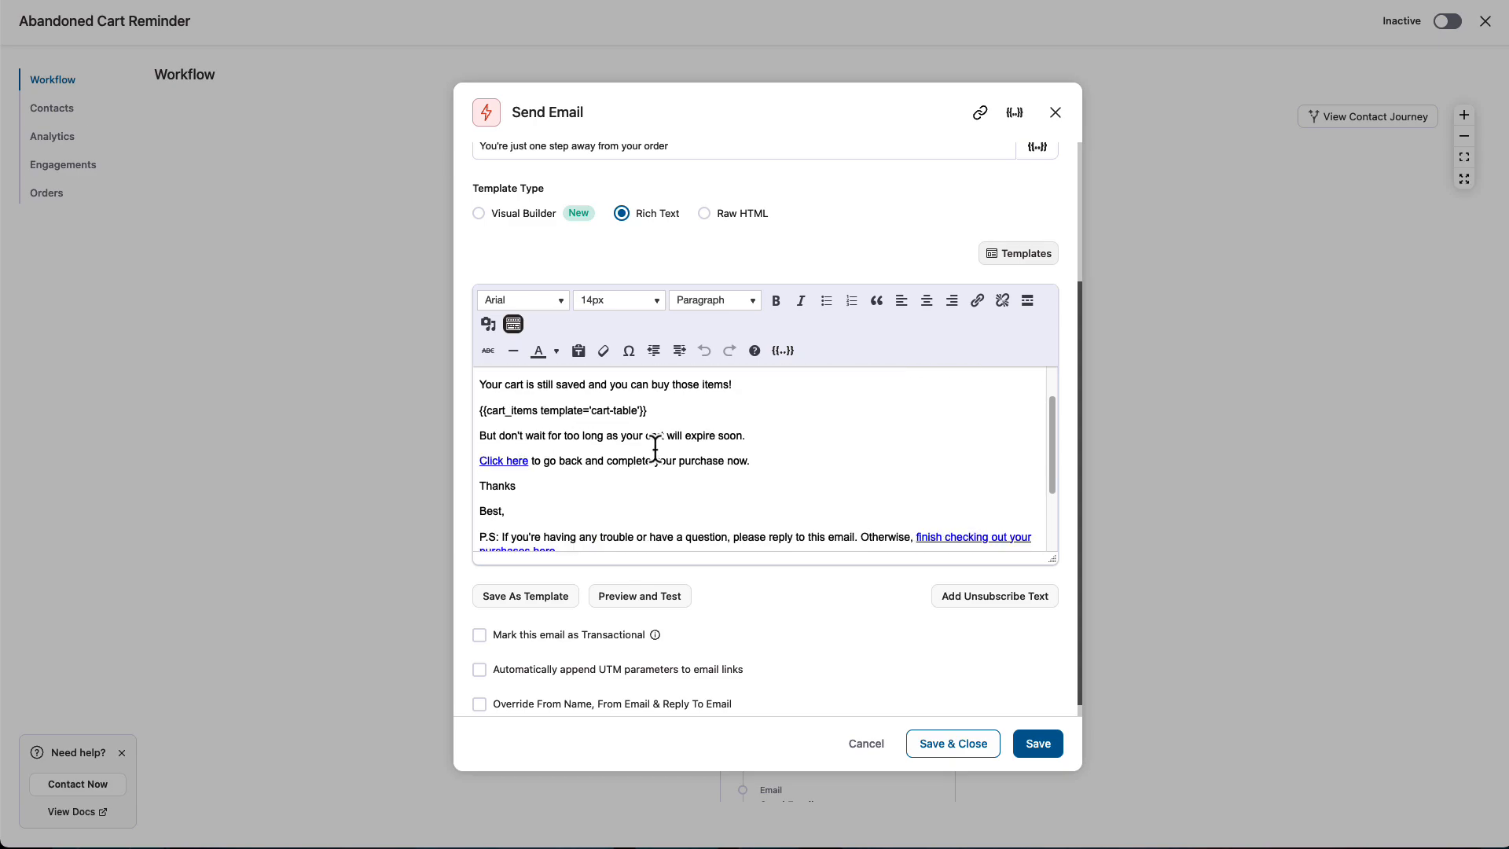
scroll(734, 441, "down", 2)
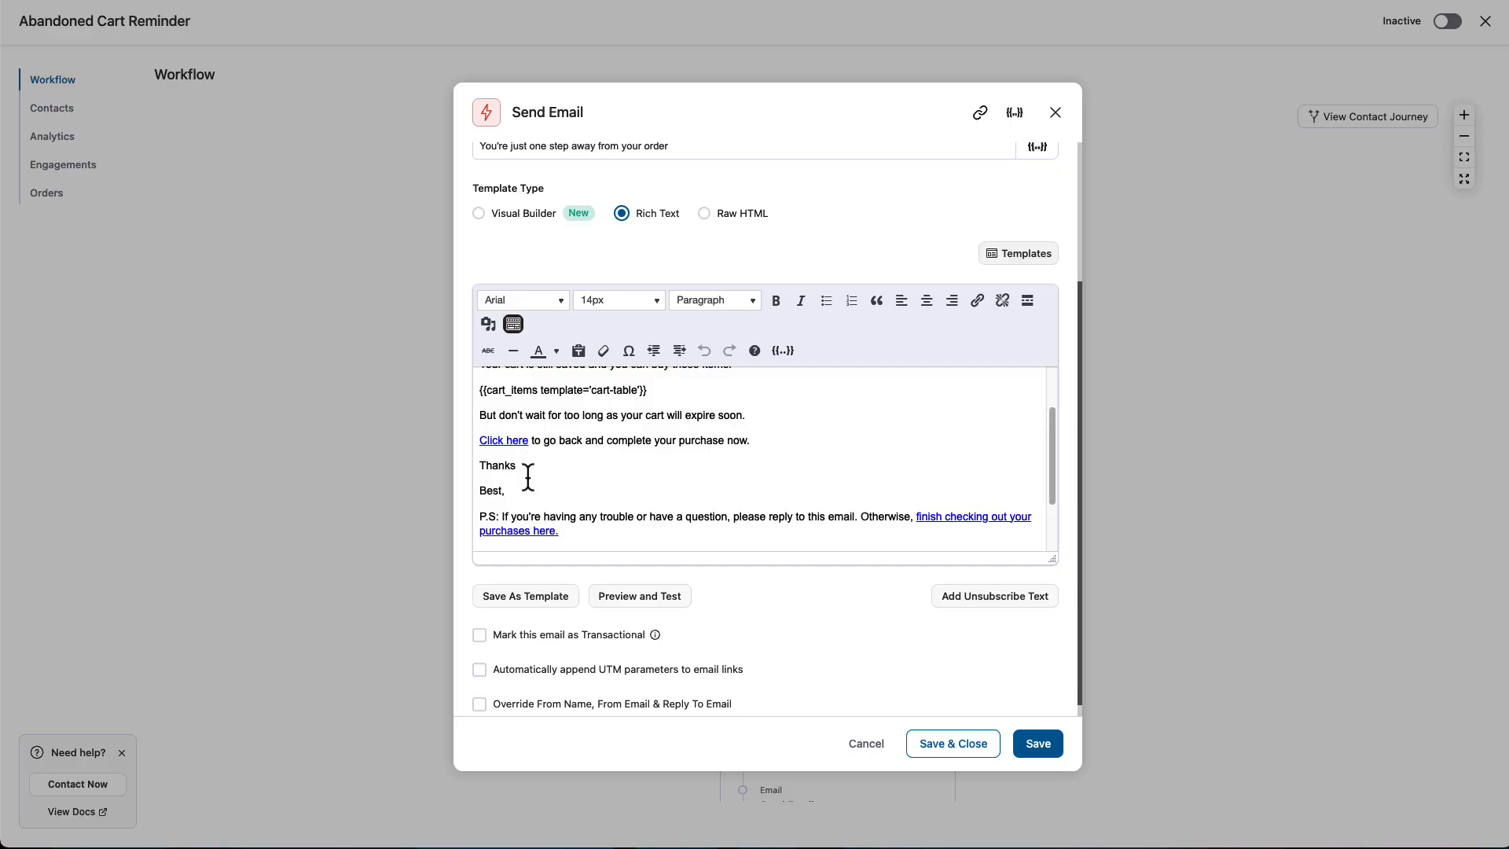
scroll(590, 483, "down", 2)
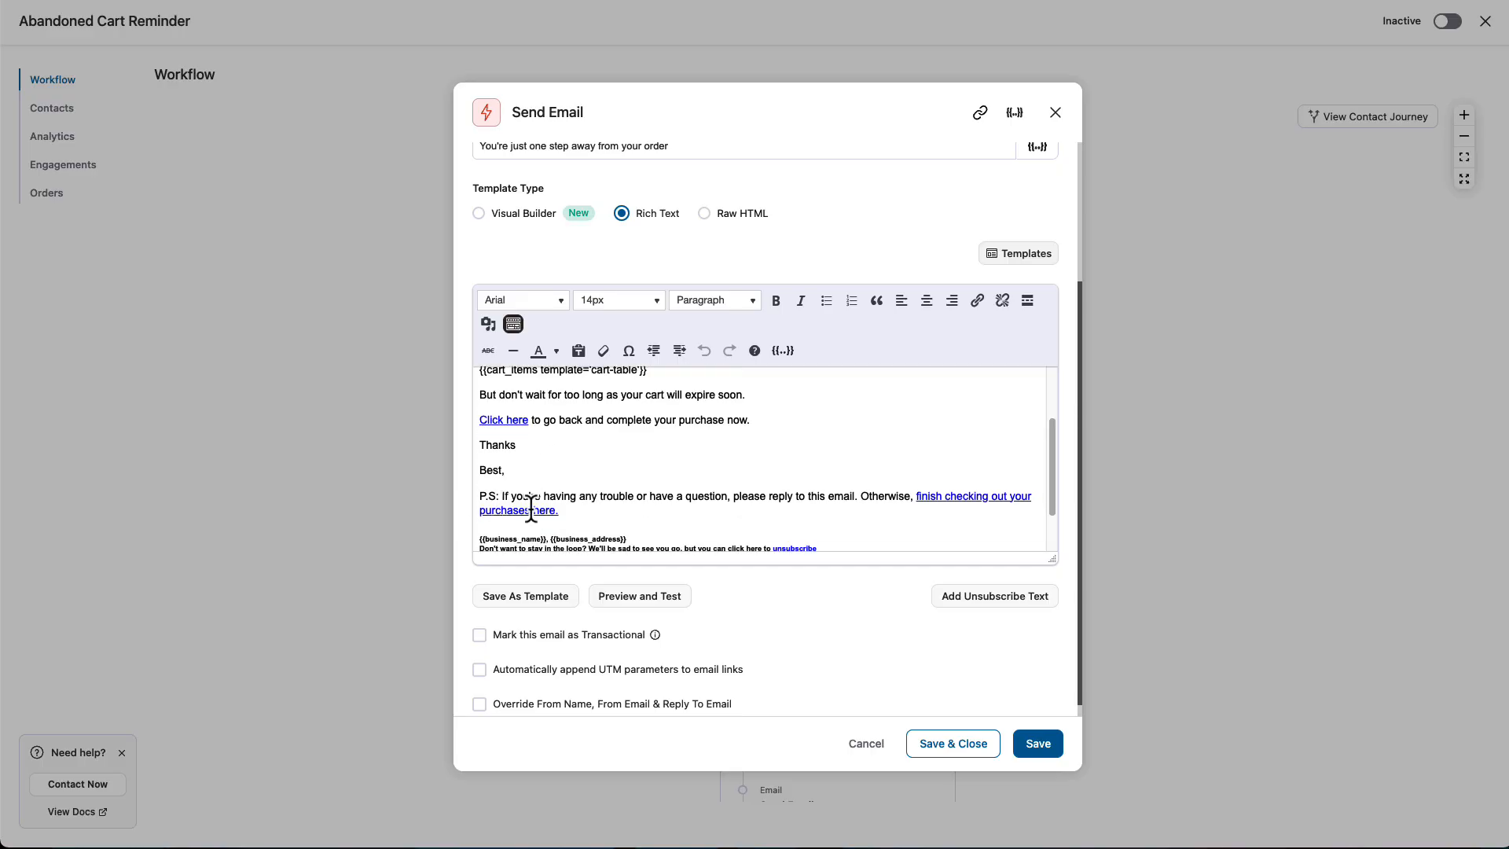
scroll(910, 502, "down", 1)
scroll(910, 501, "down", 1)
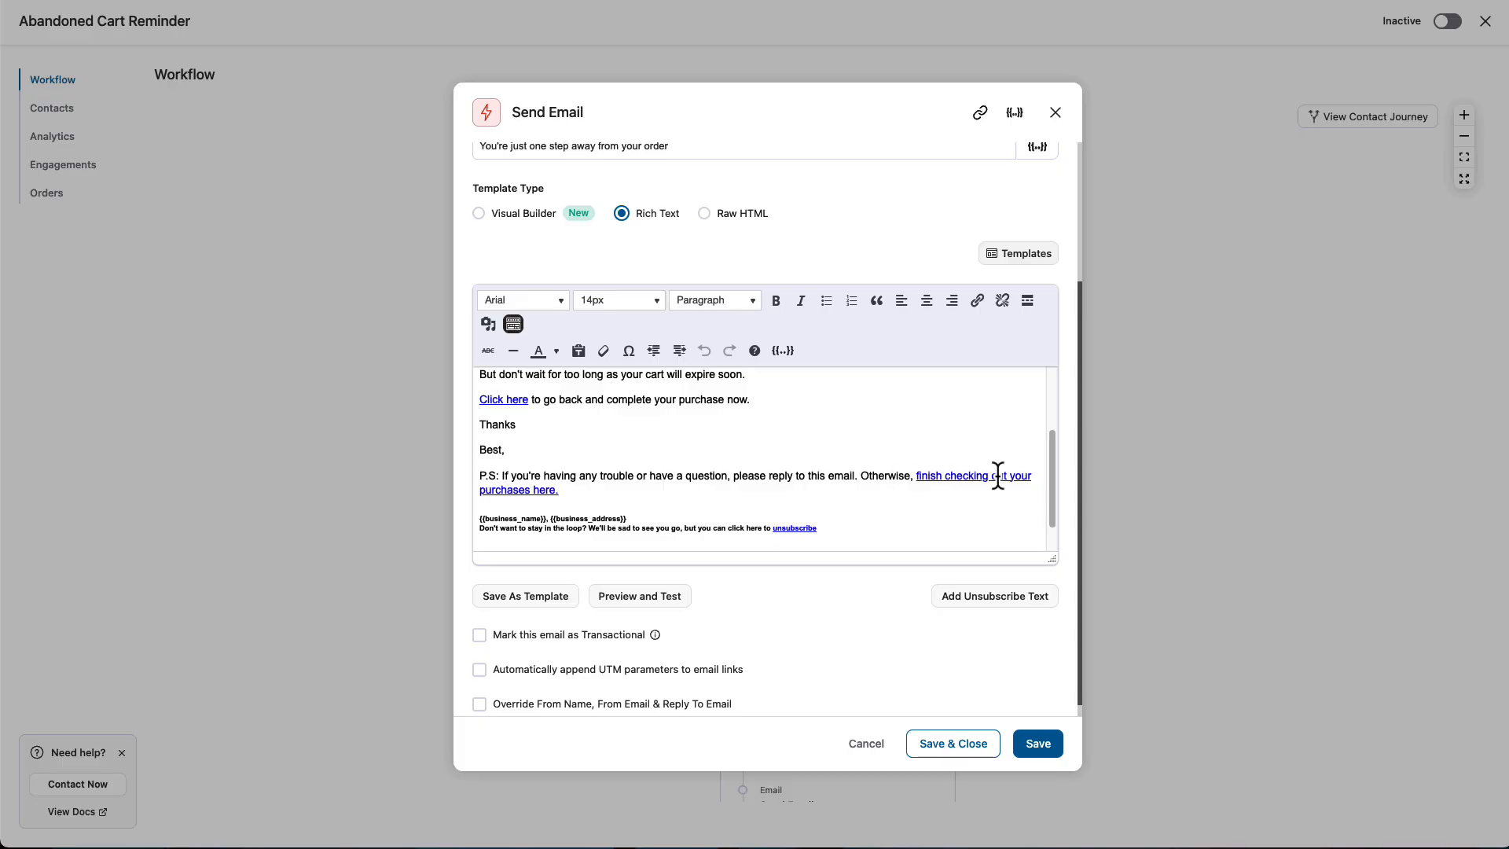
scroll(610, 500, "down", 2)
scroll(611, 500, "down", 2)
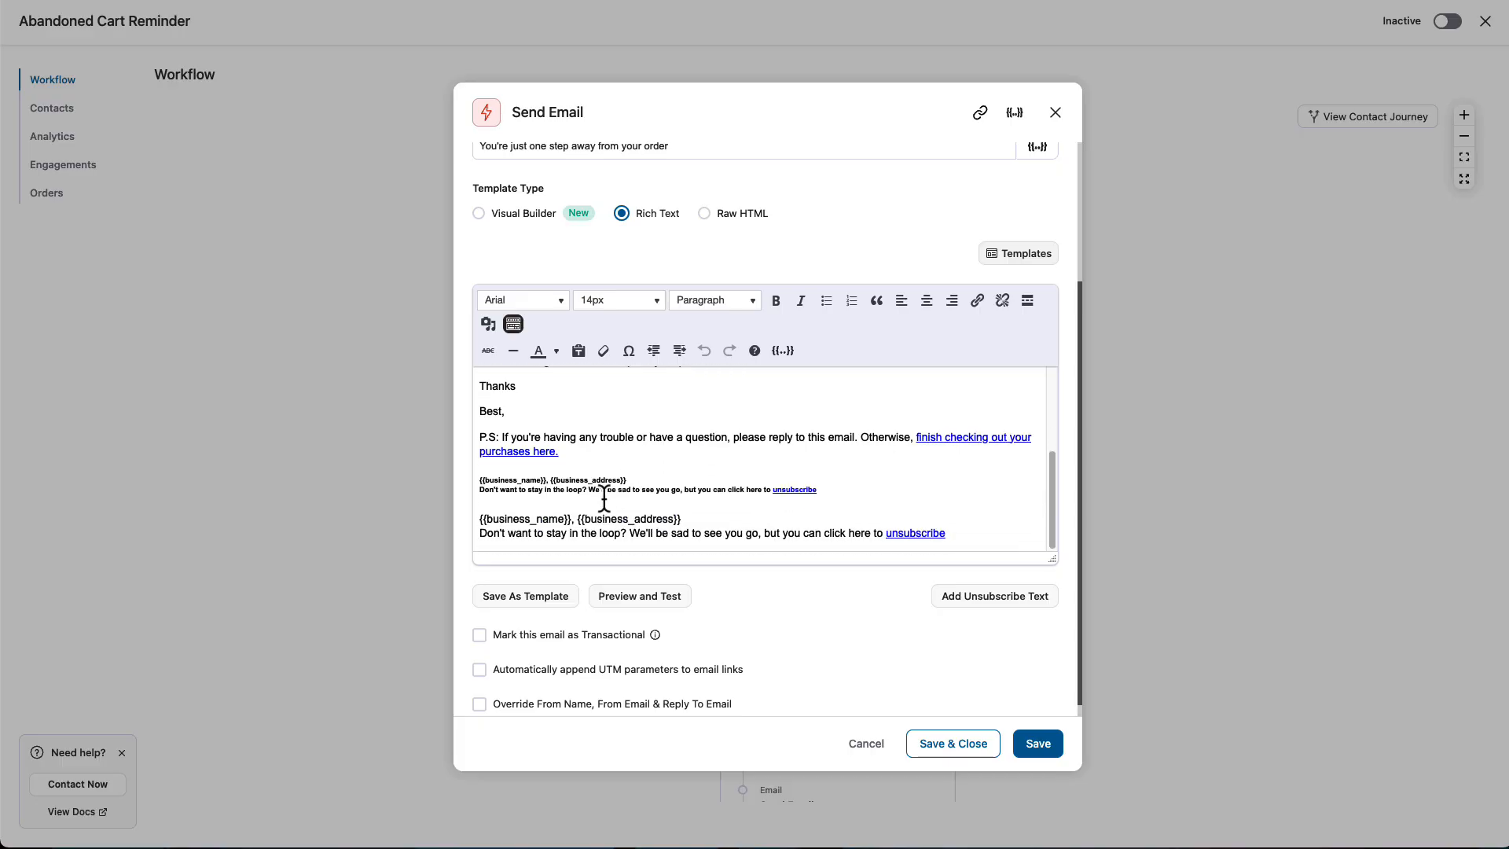
scroll(779, 613, "down", 1)
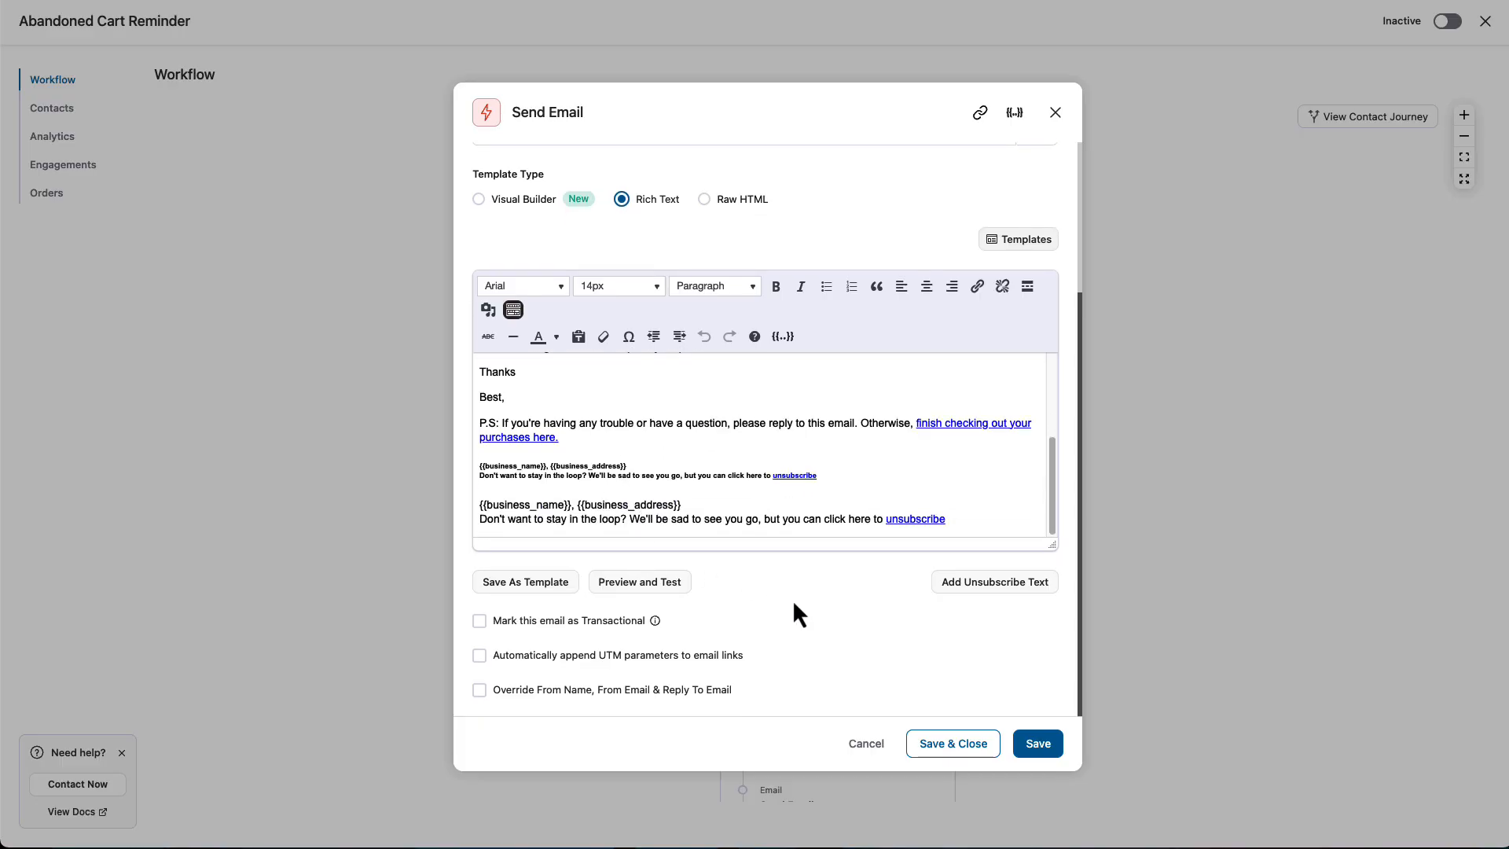
Step: Preview the first email in the mobile layout, look through its content, and return to the desktop layout
left_click(636, 584)
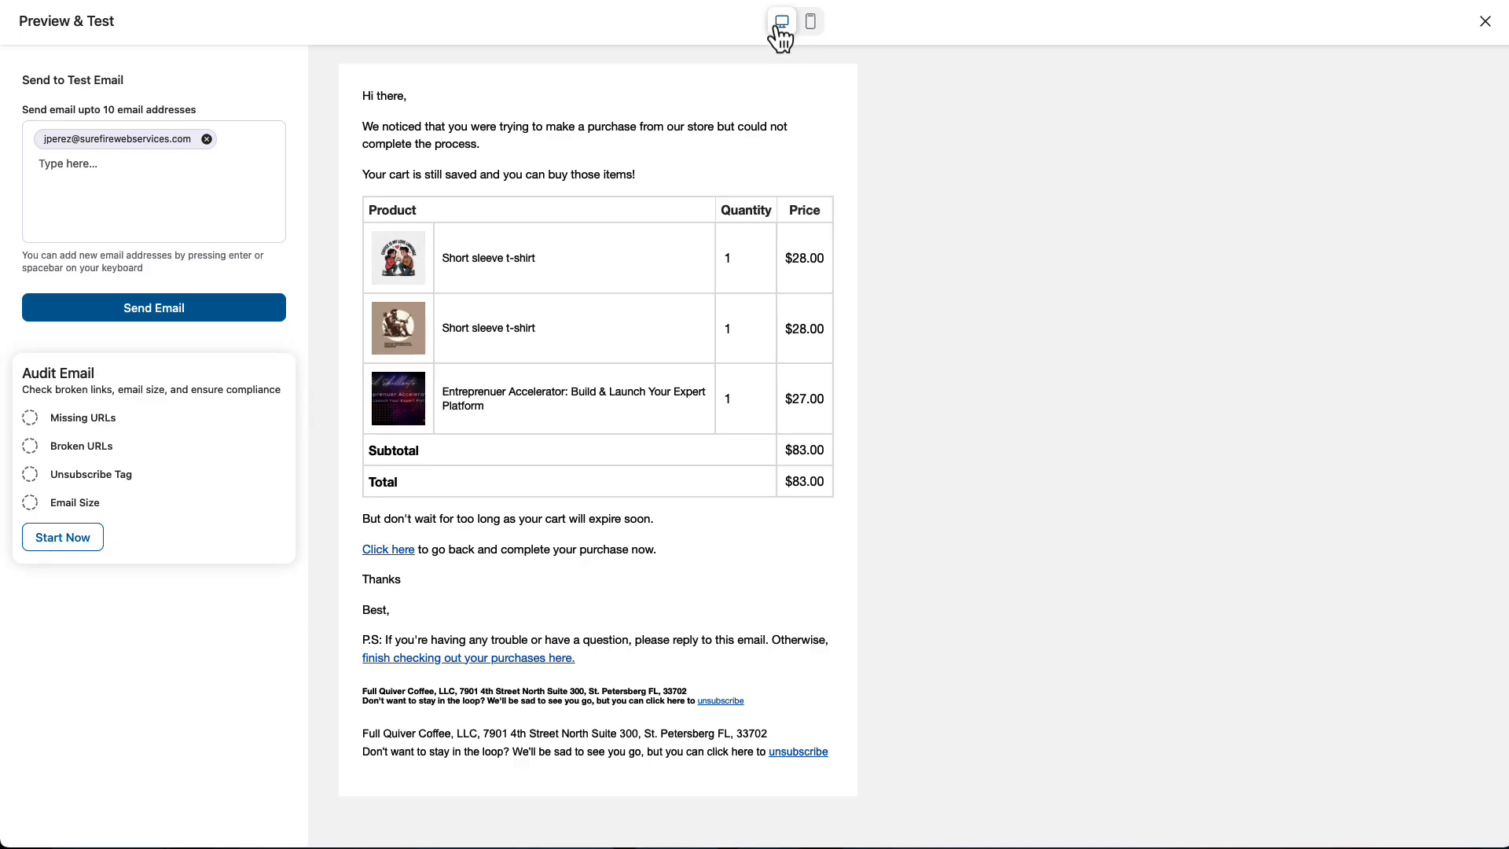
left_click(811, 23)
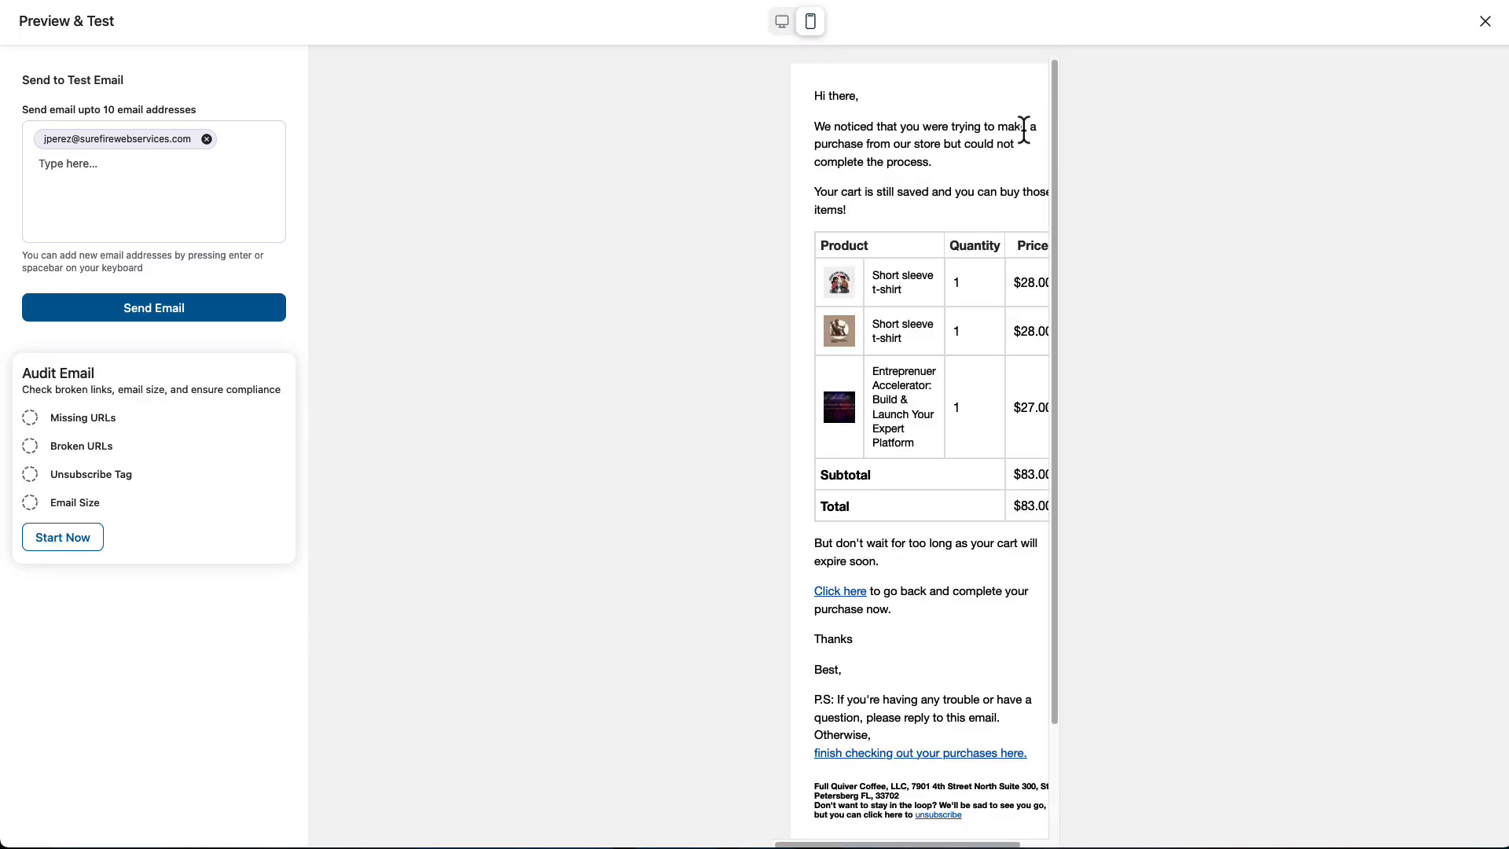
scroll(921, 279, "down", 1)
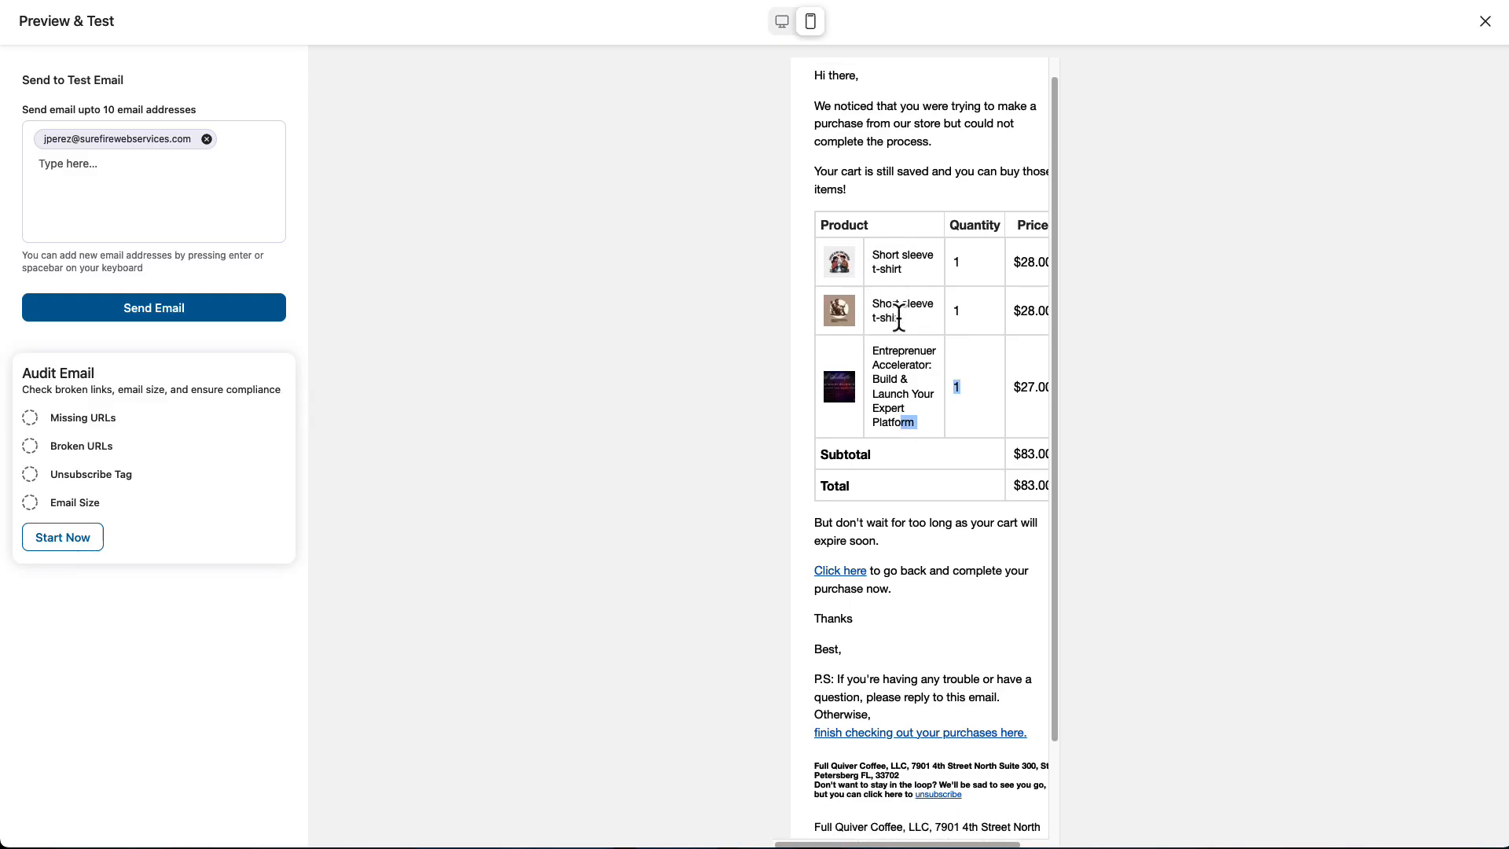
left_click(901, 371)
scroll(888, 440, "down", 2)
scroll(898, 453, "down", 2)
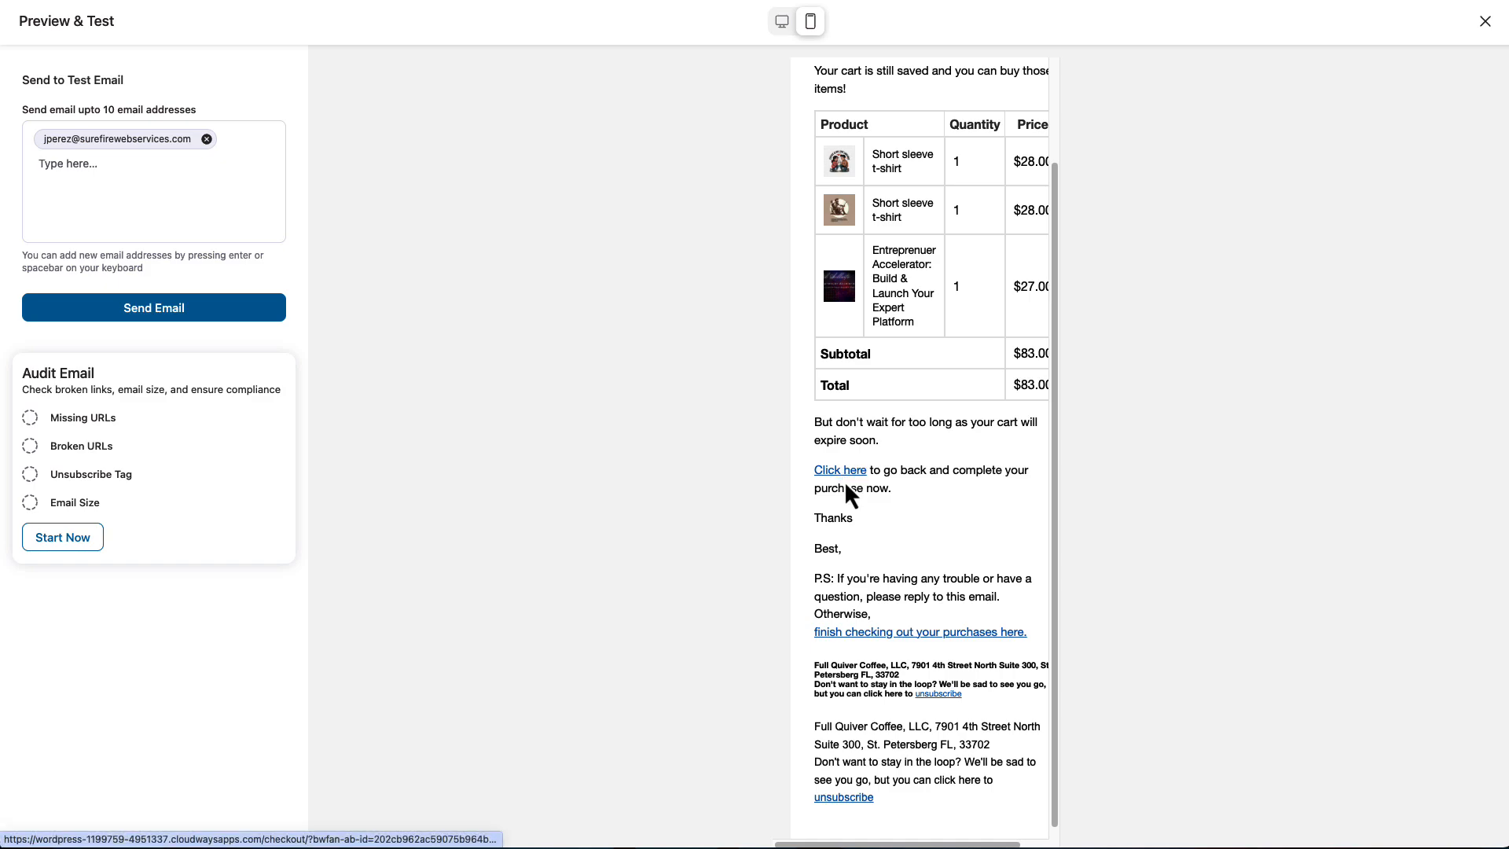
scroll(857, 511, "up", 4)
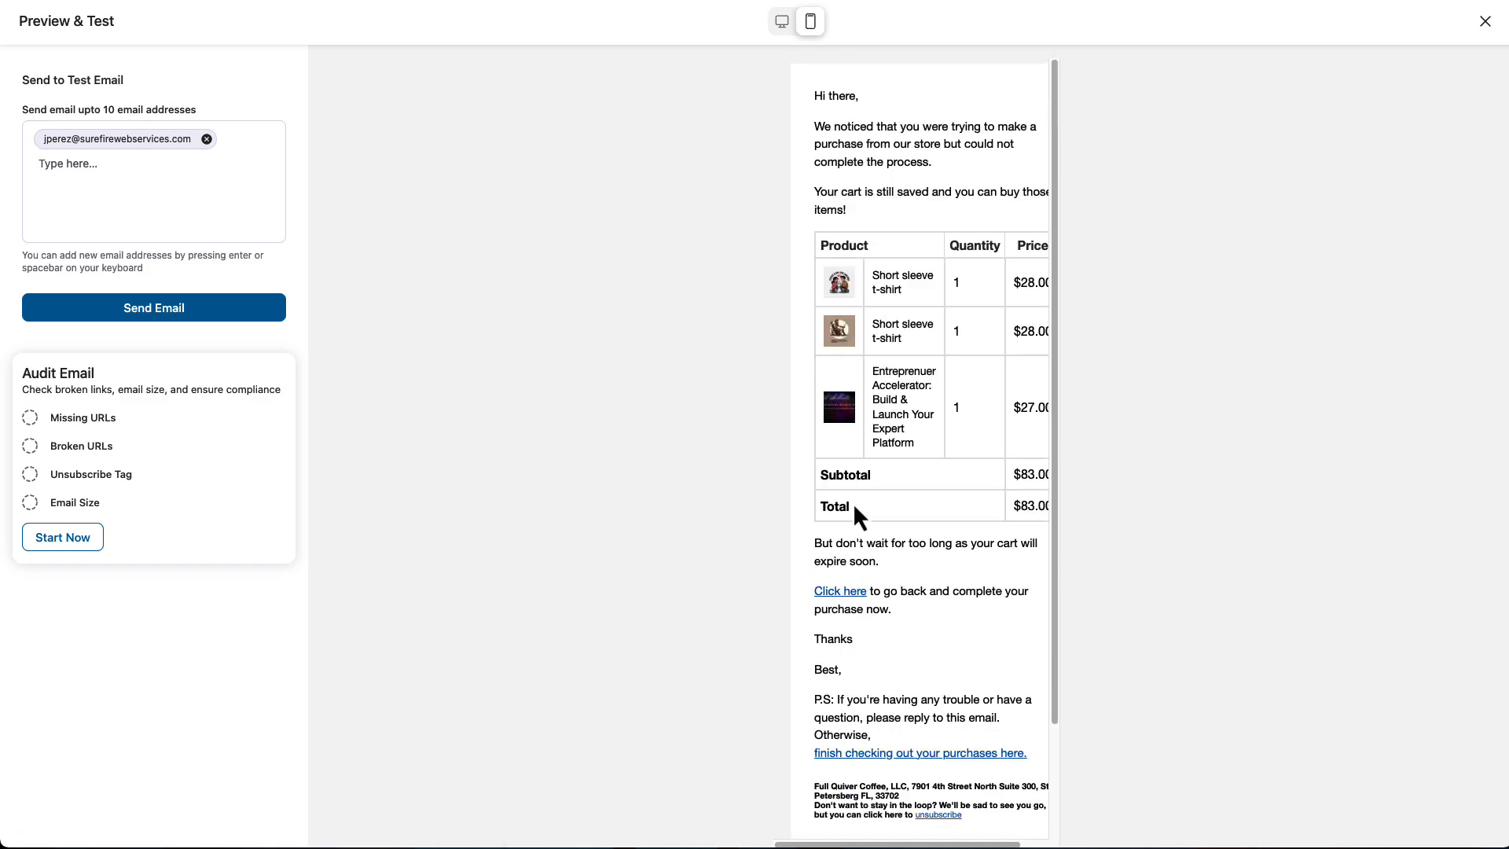
left_click(783, 24)
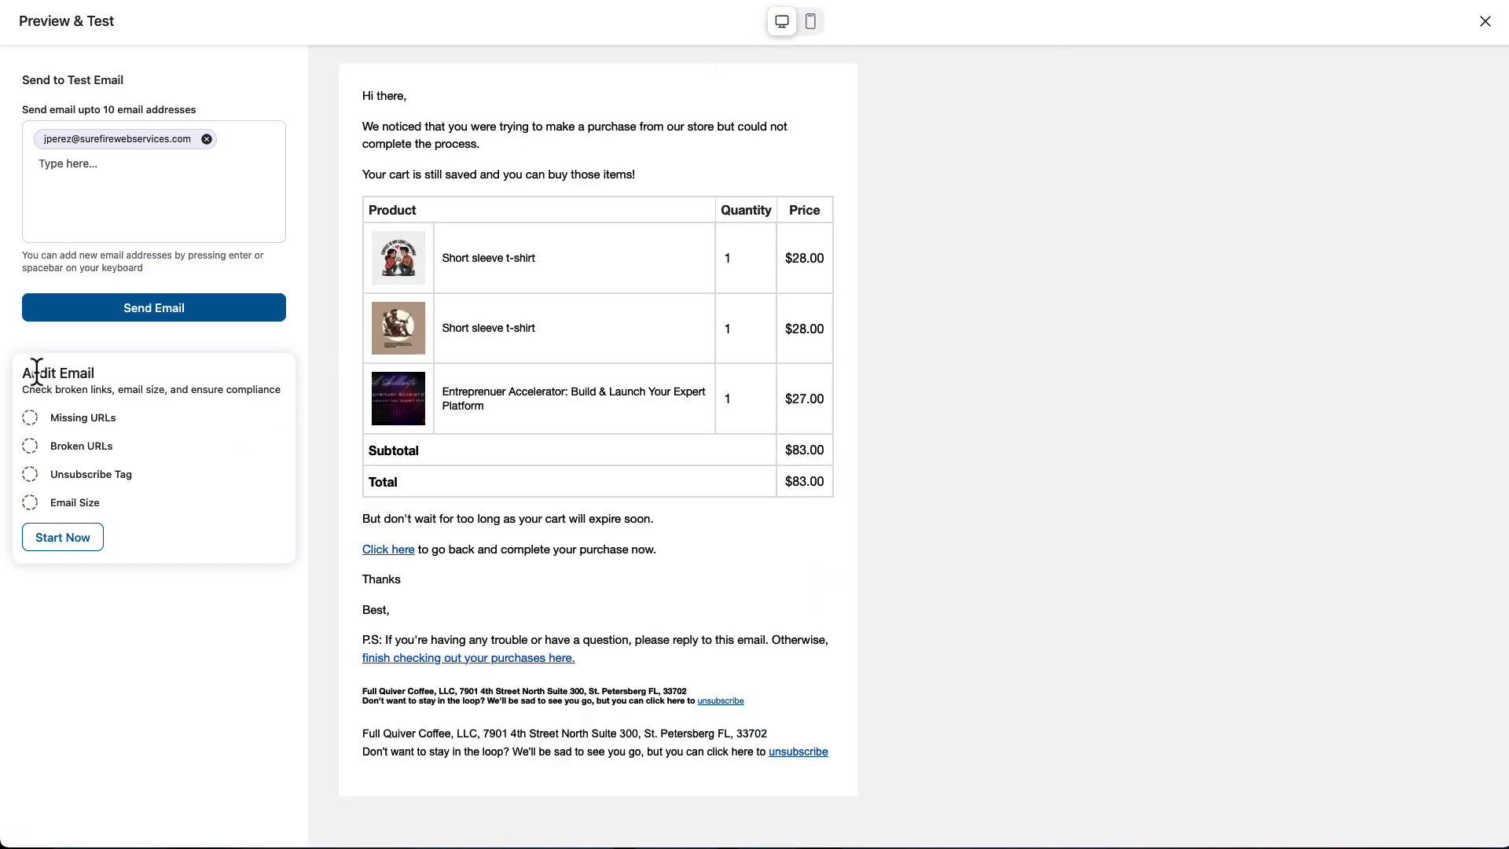
Step: Run the email audit for missing URLs, broken URLs, unsubscribe tag and email size
left_click_drag(37, 373, 81, 374)
left_click(96, 437)
left_click(64, 541)
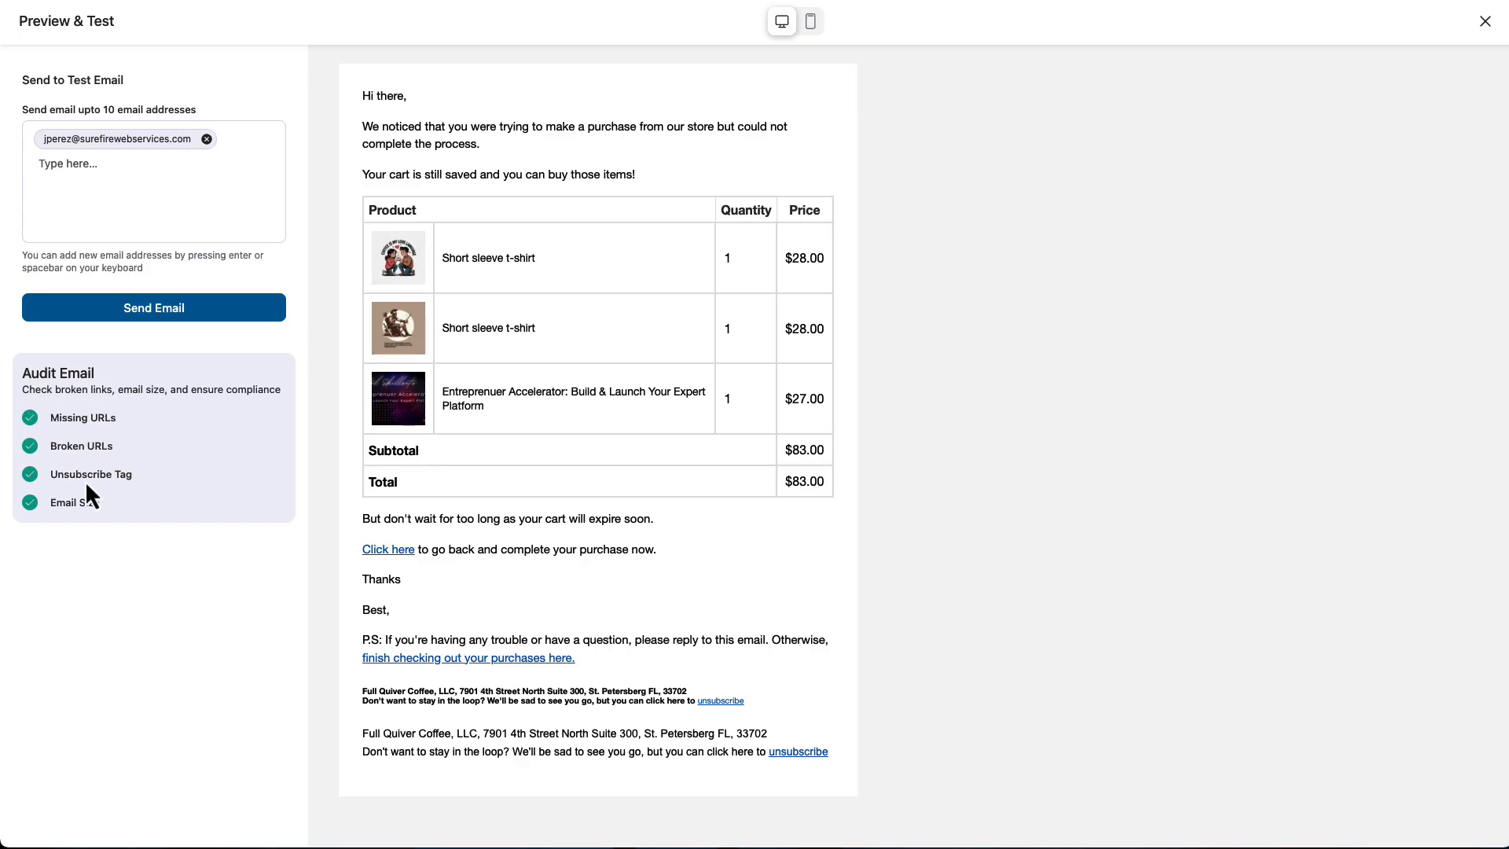
Step: Check where the "Click here" link in the previewed email leads, and close the preview
right_click(395, 551)
left_click(488, 549)
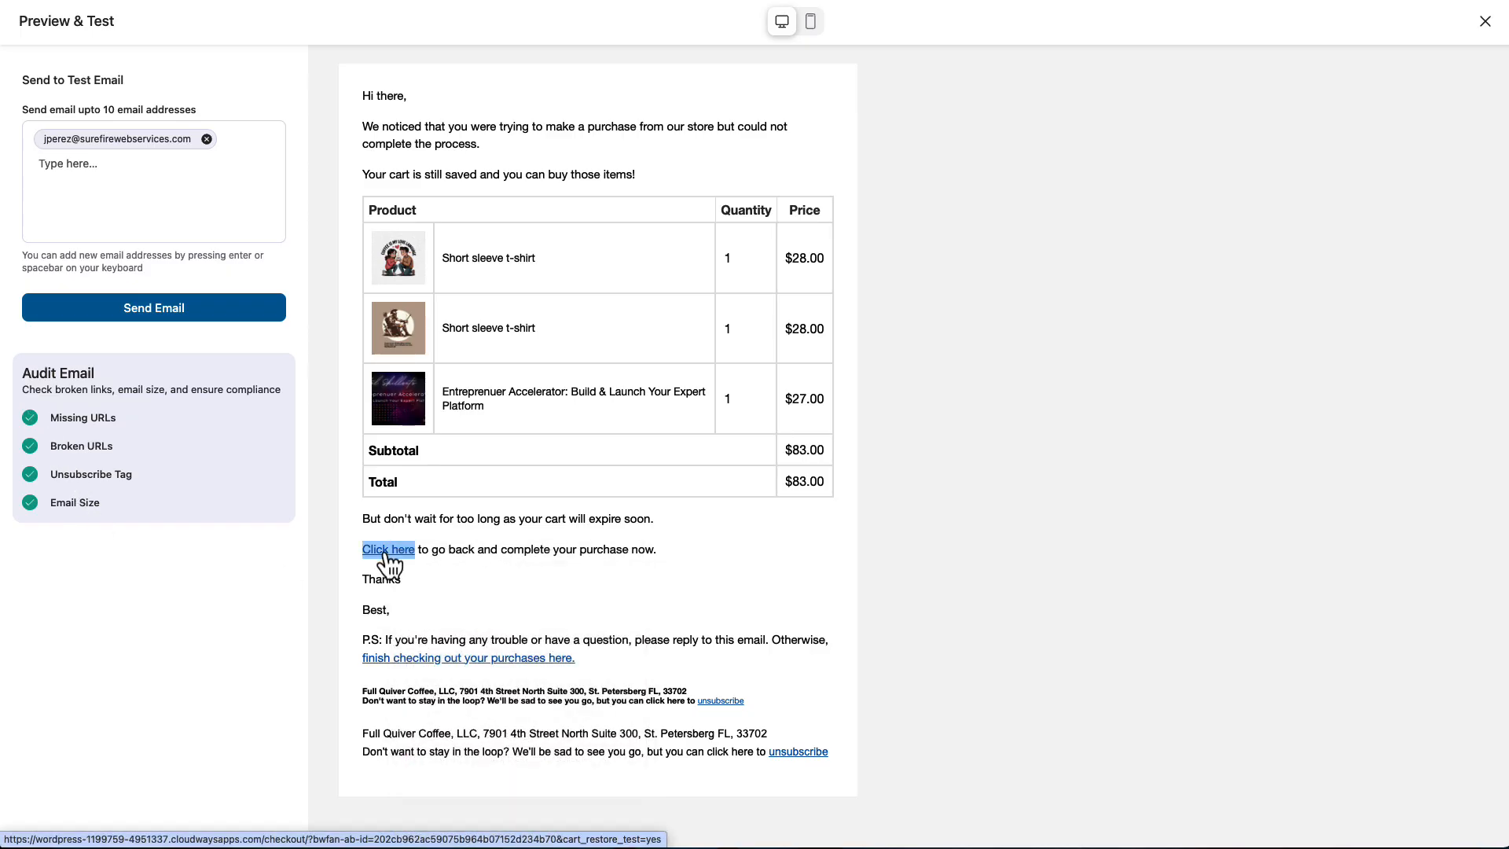
left_click(1485, 21)
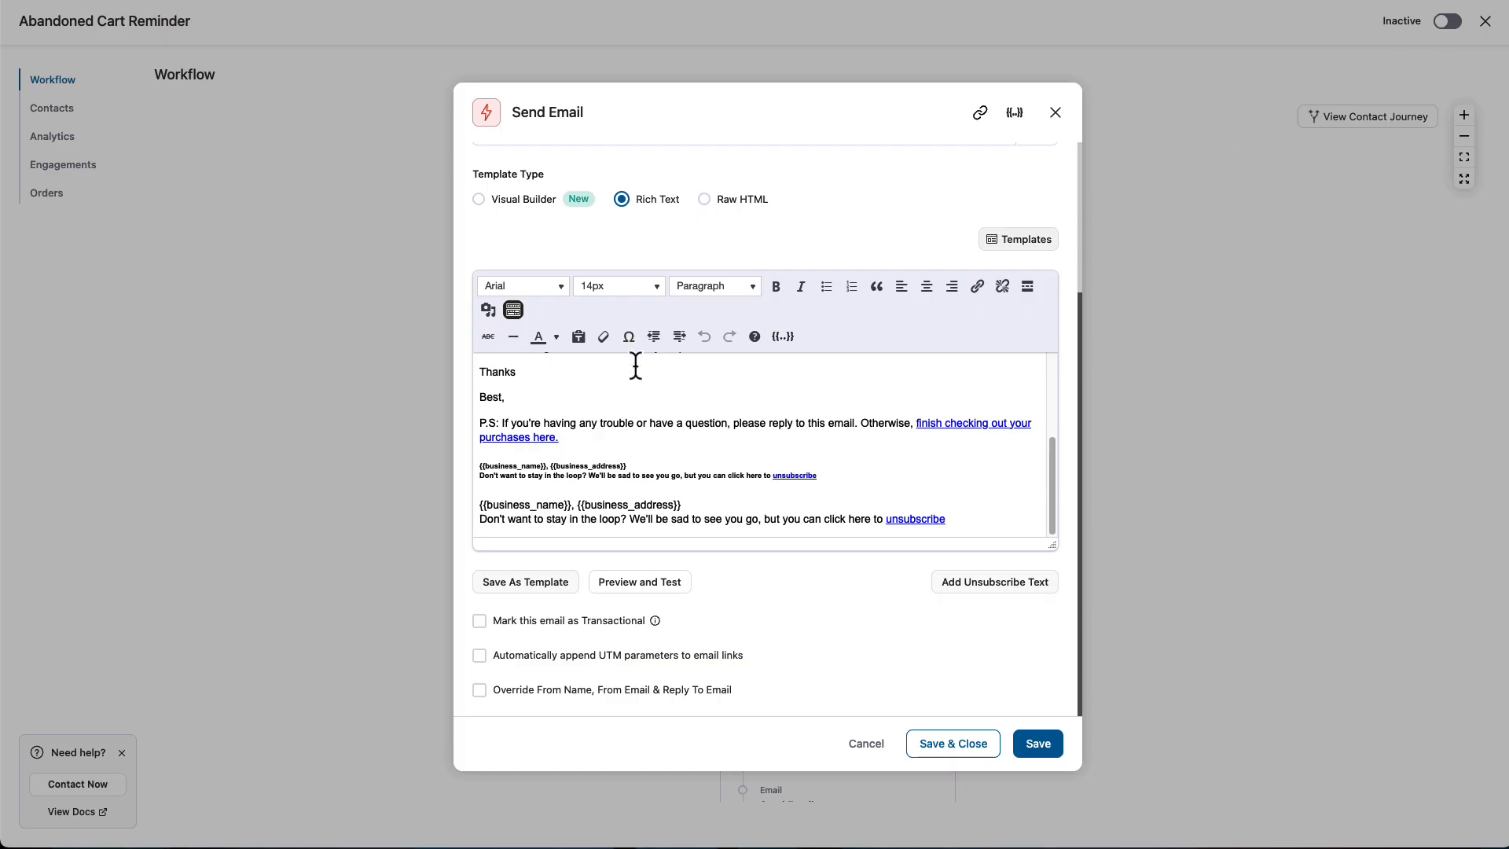
Step: Replace the URL of the "finish checking out your purchases here" link with the invalid address google.c
left_click(947, 424)
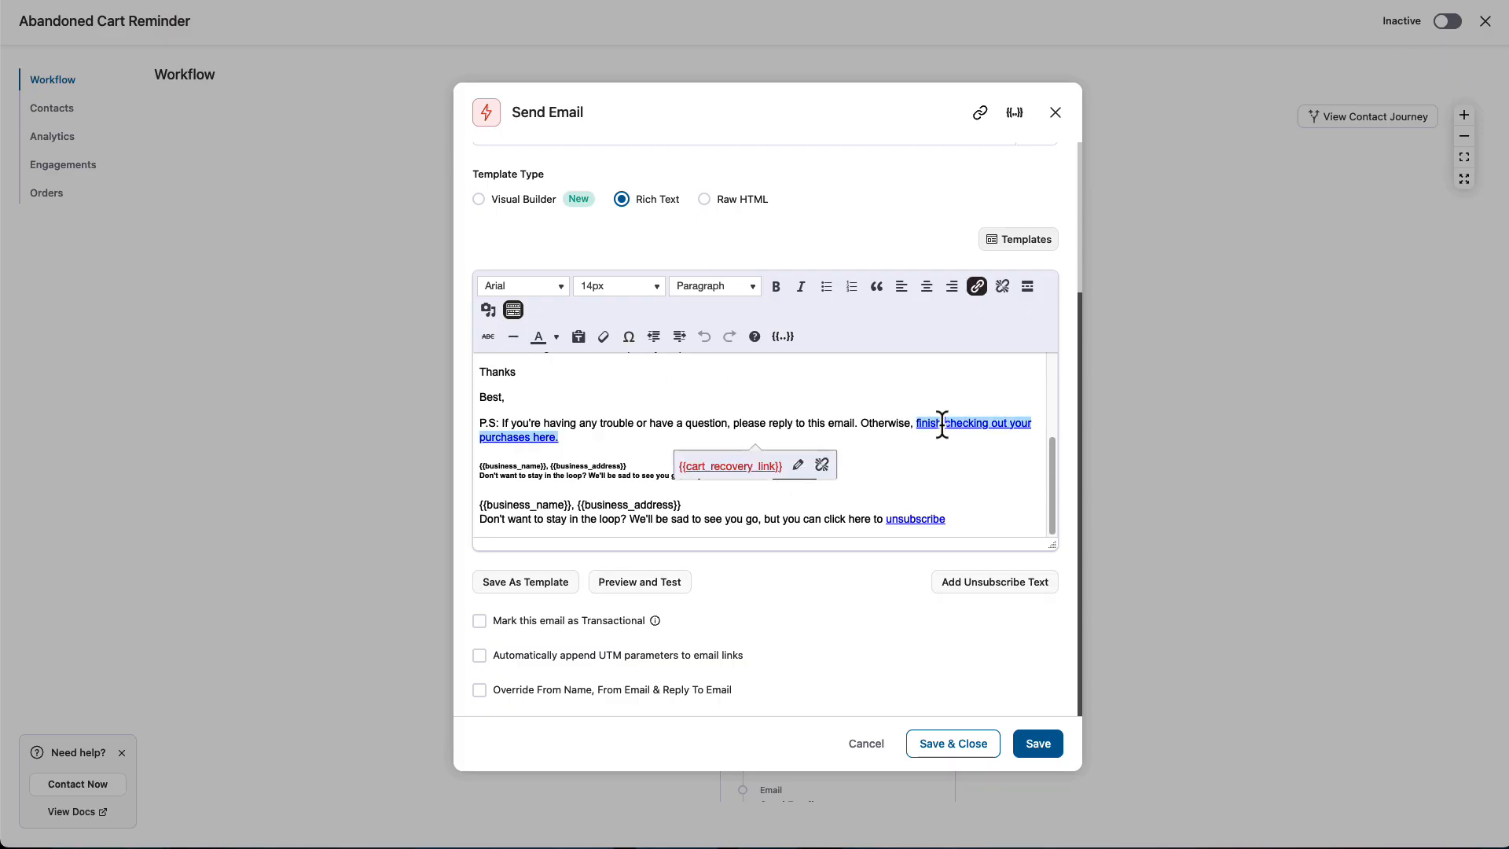
left_click(799, 466)
triple_click(754, 478)
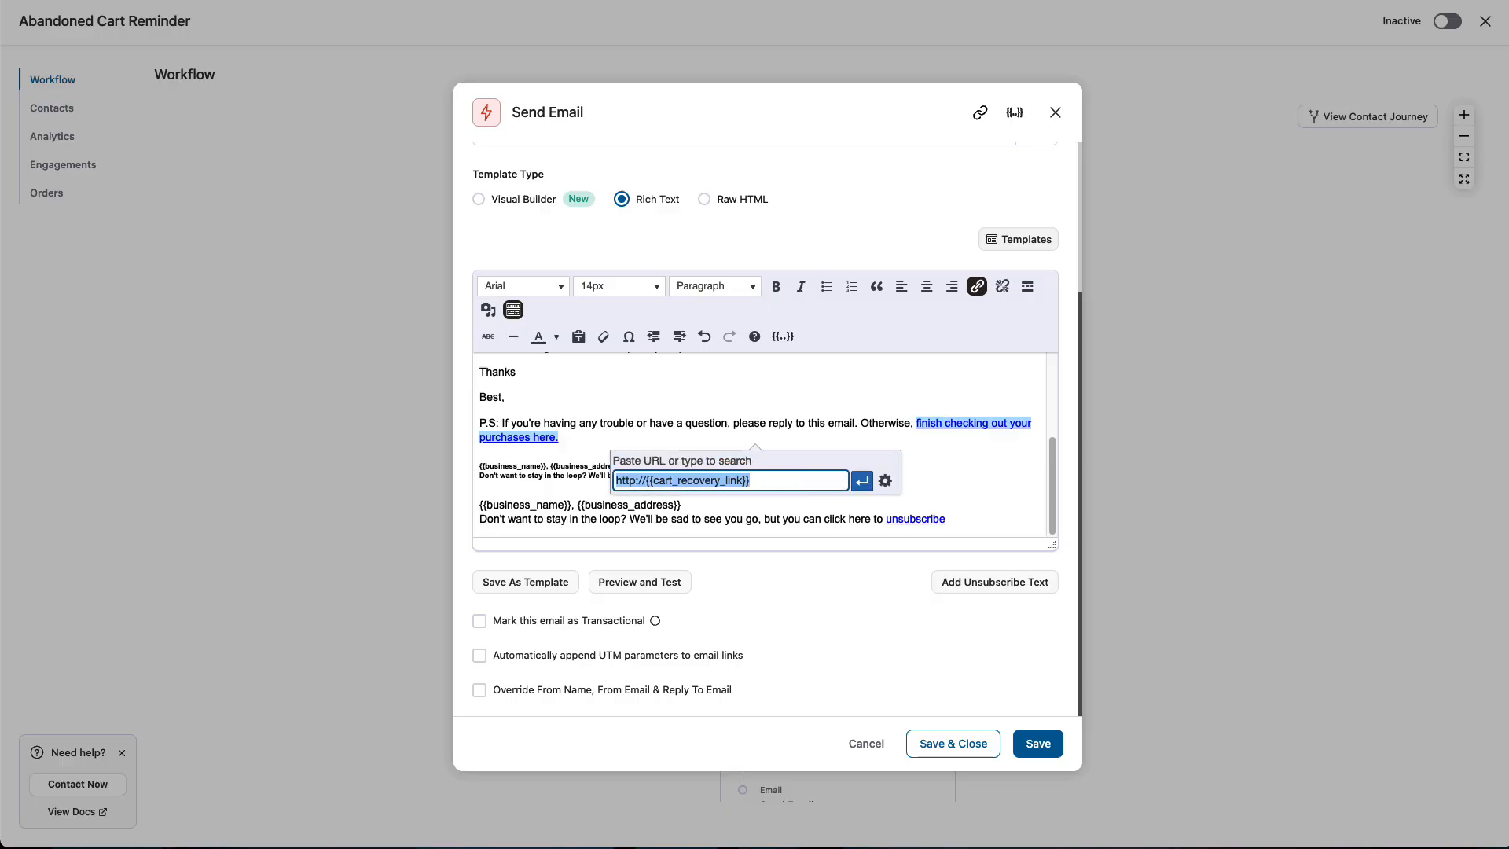
key("BackSpace")
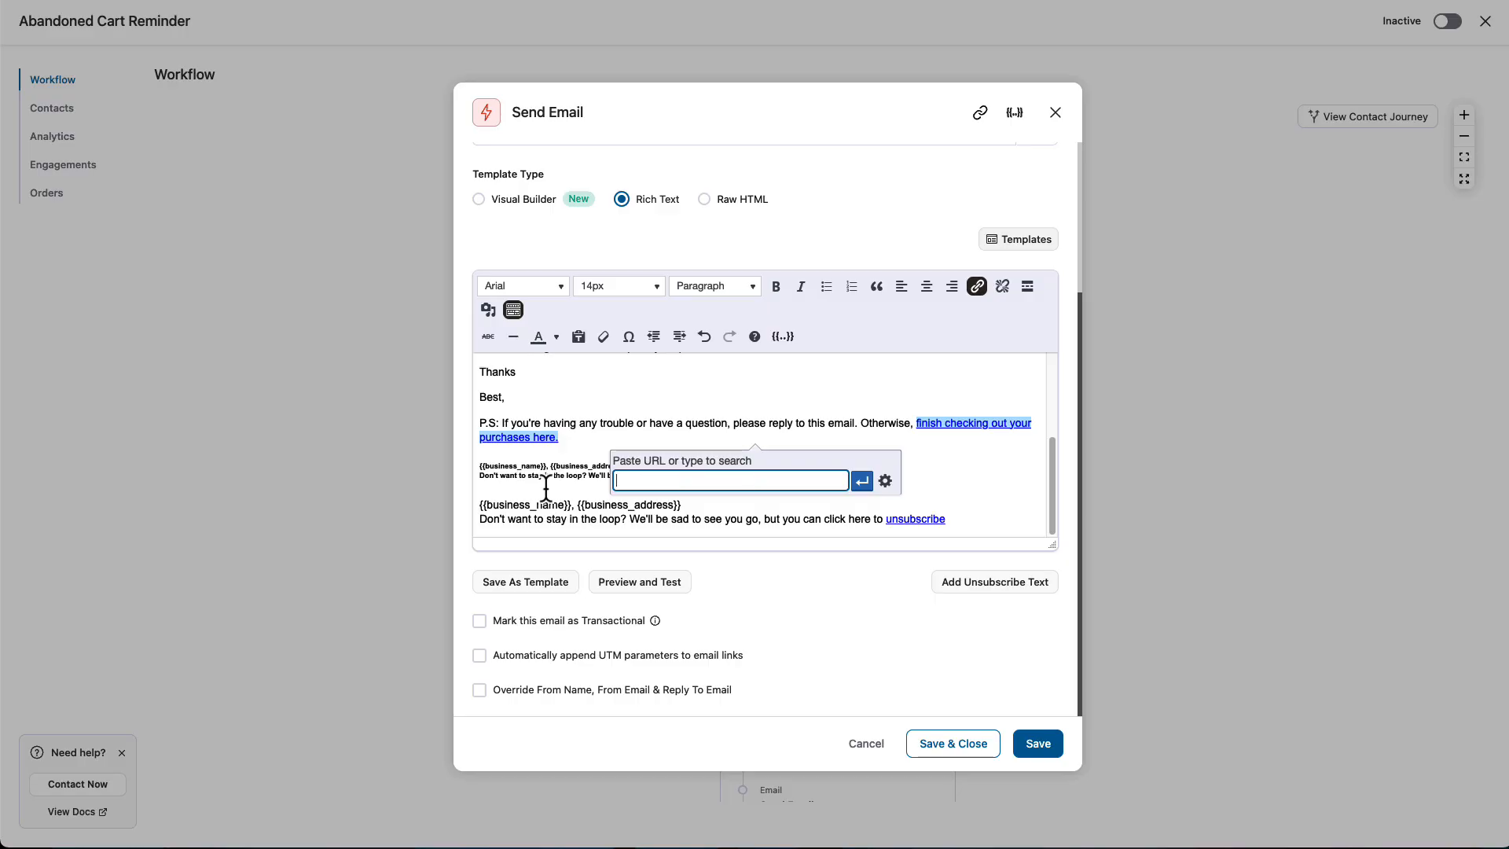
type("google.c")
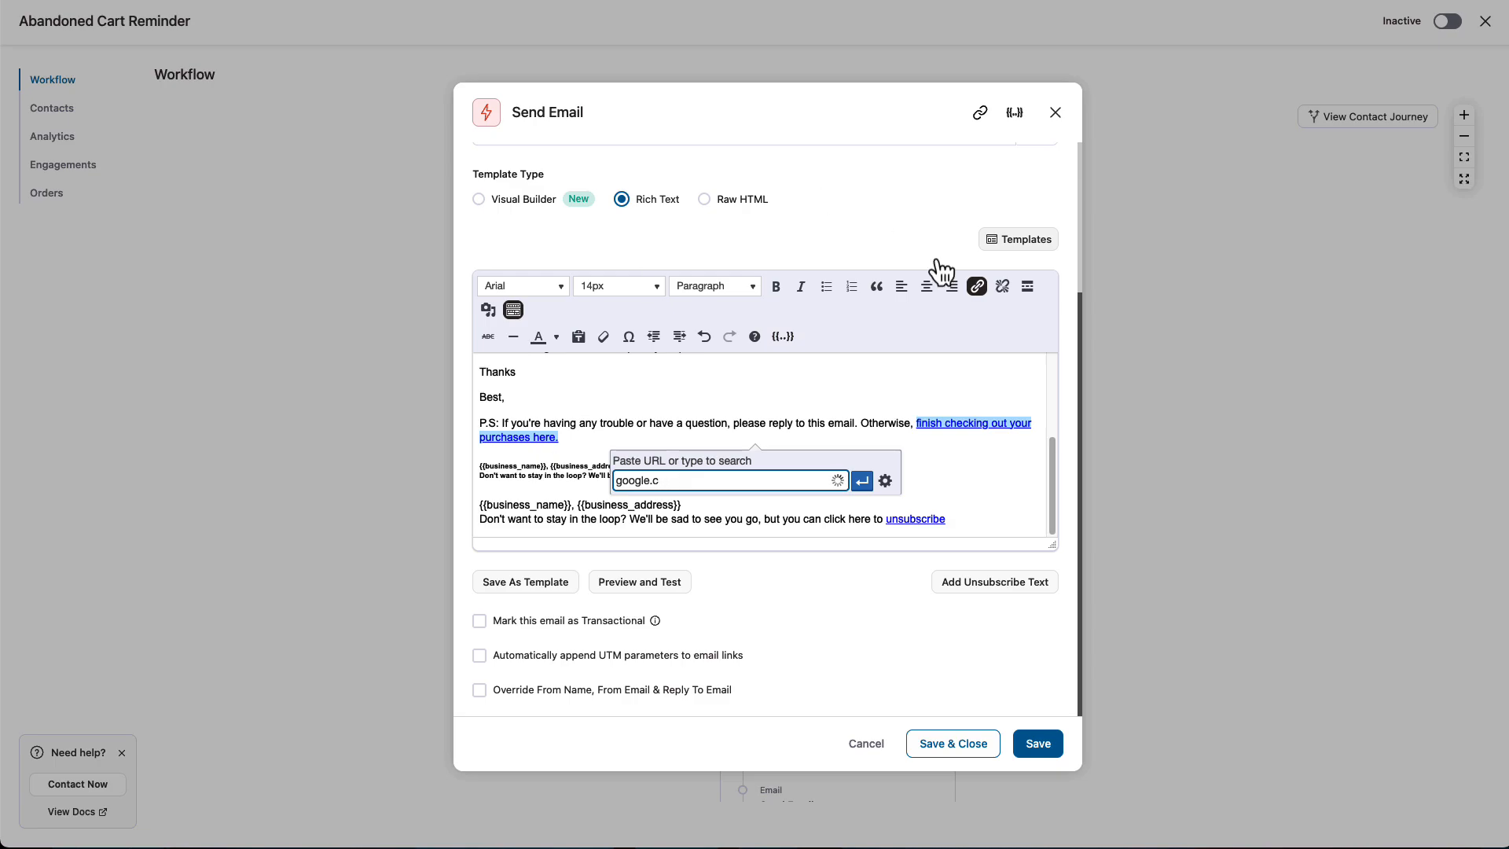
left_click(862, 481)
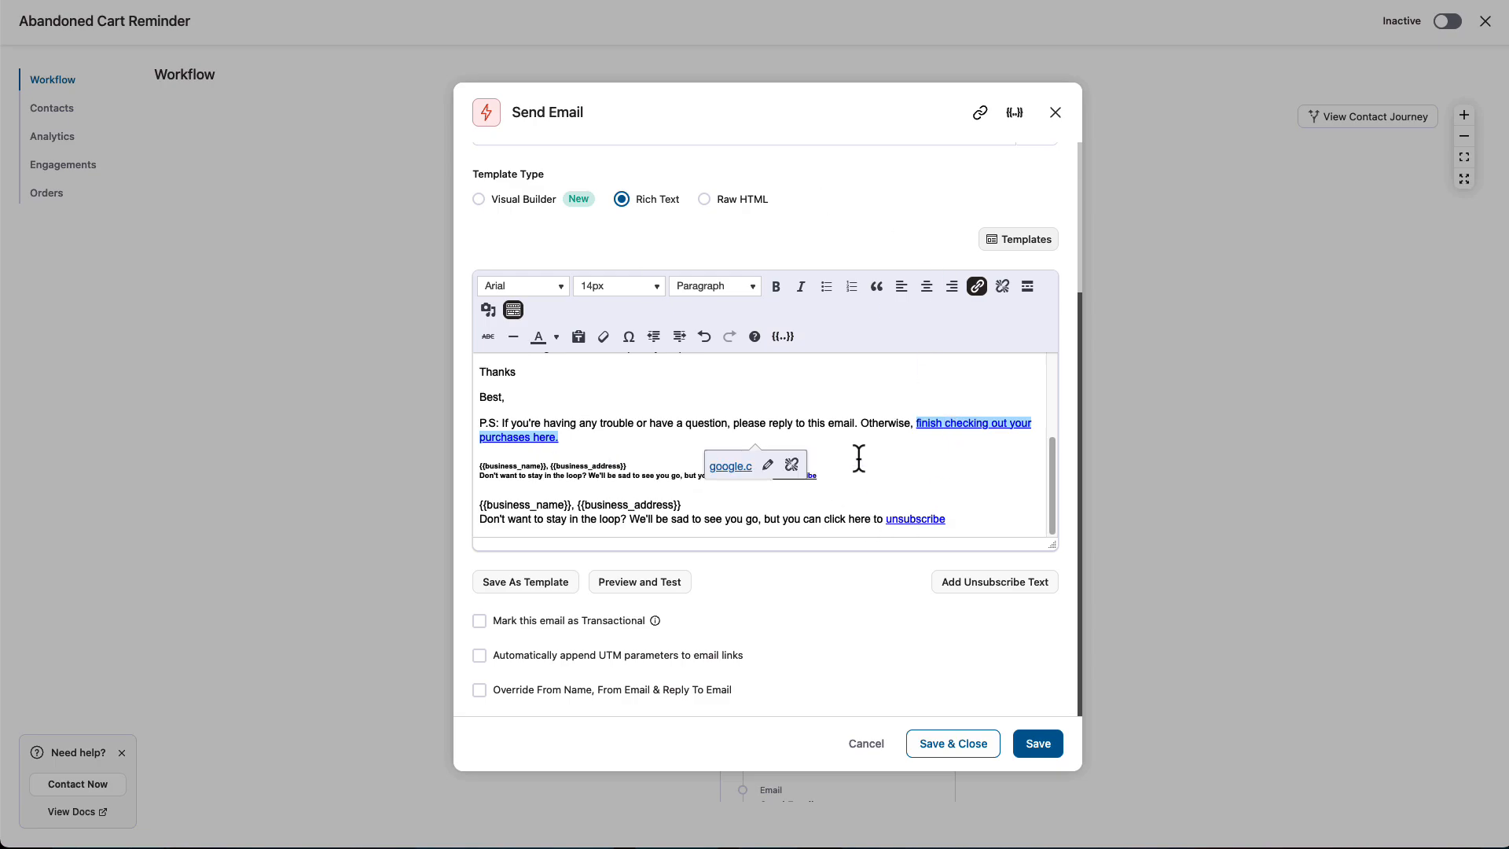
left_click(859, 460)
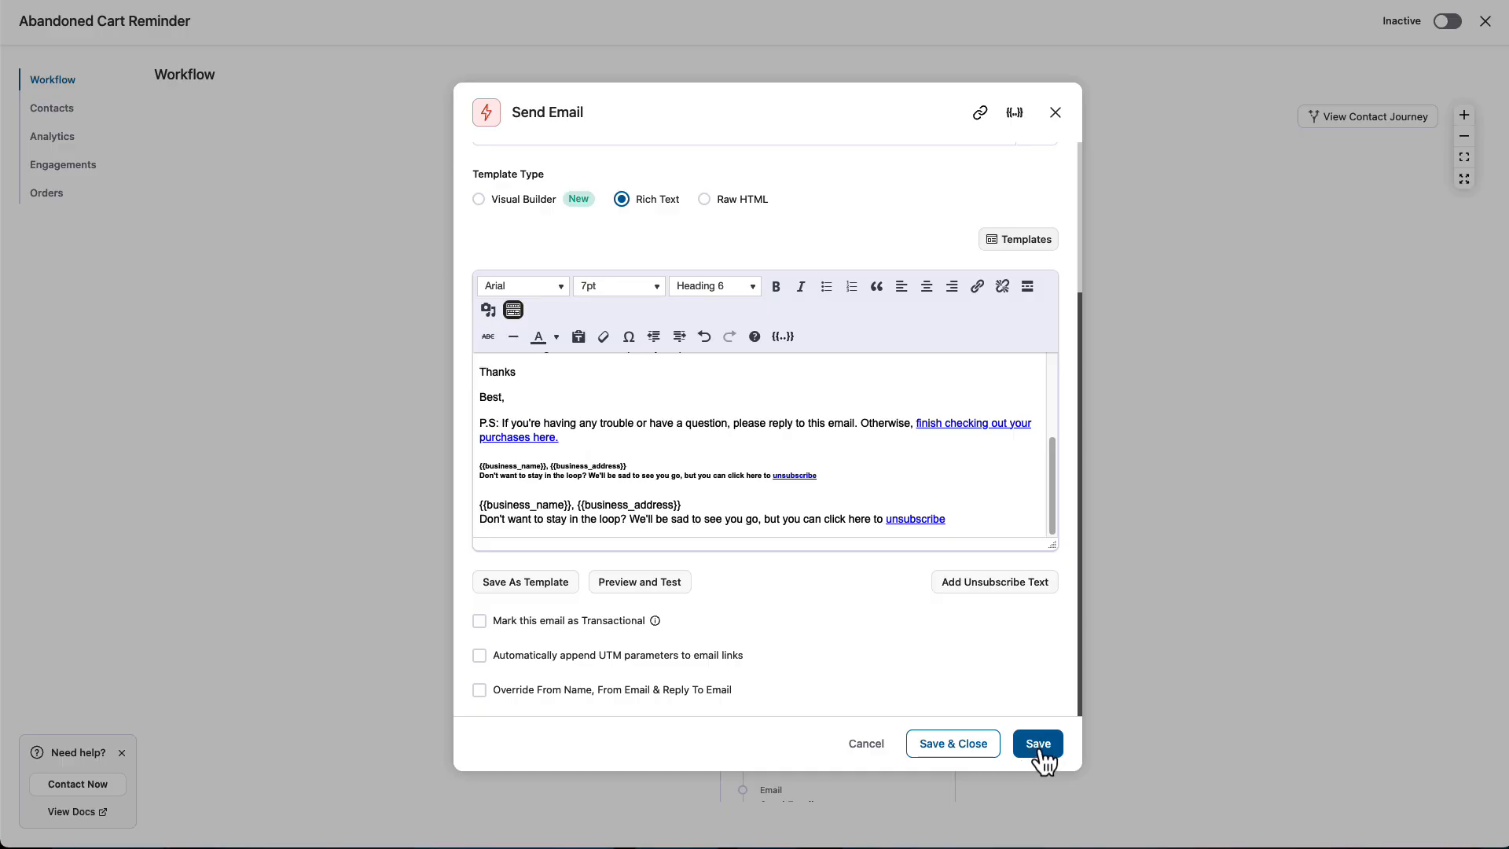
Step: Reopen the email's preview and audit the edited version for broken links
left_click(656, 586)
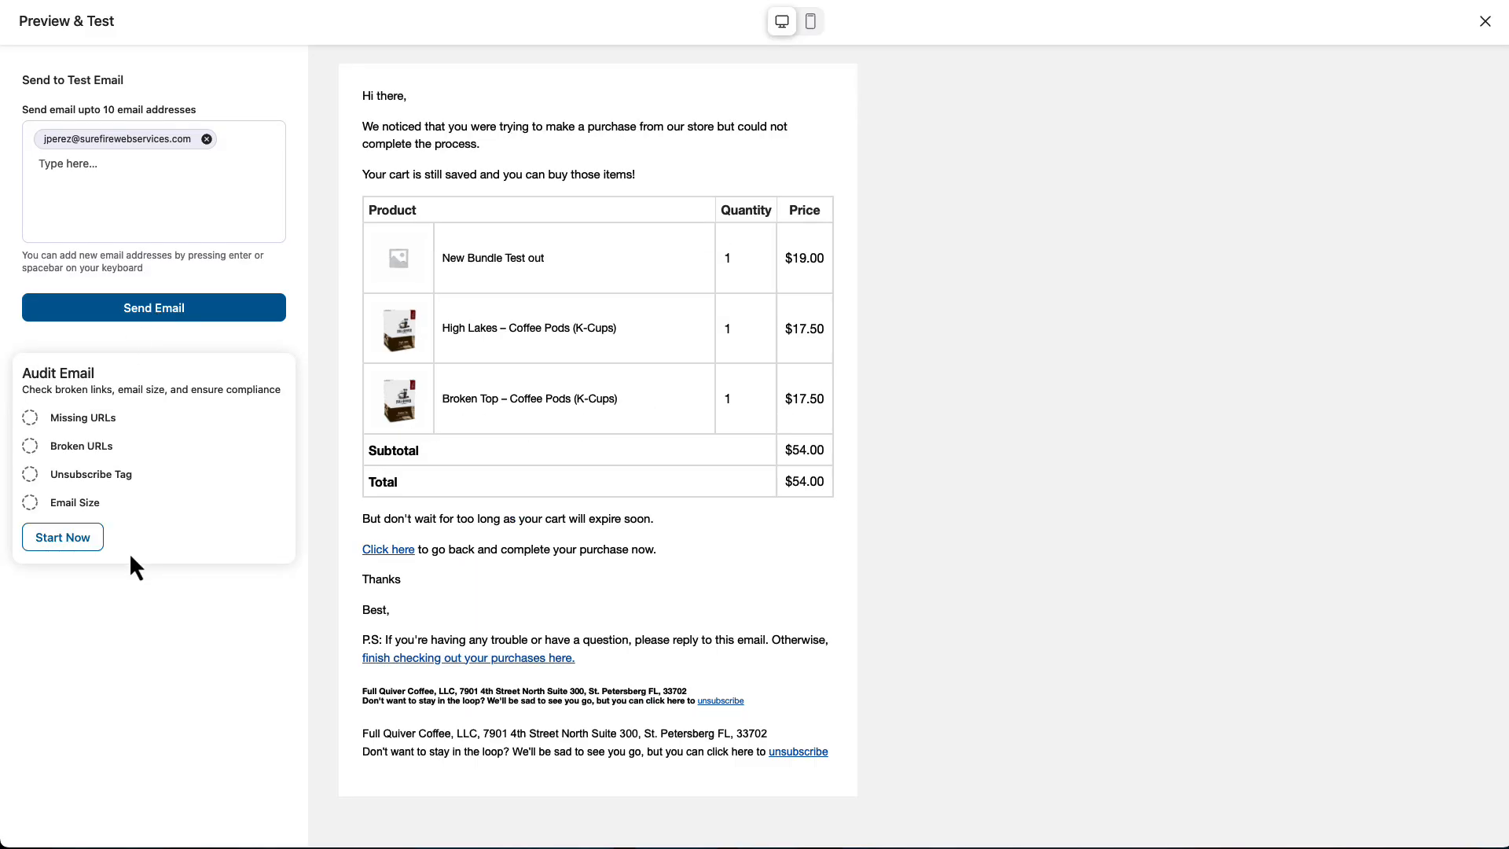
left_click(45, 544)
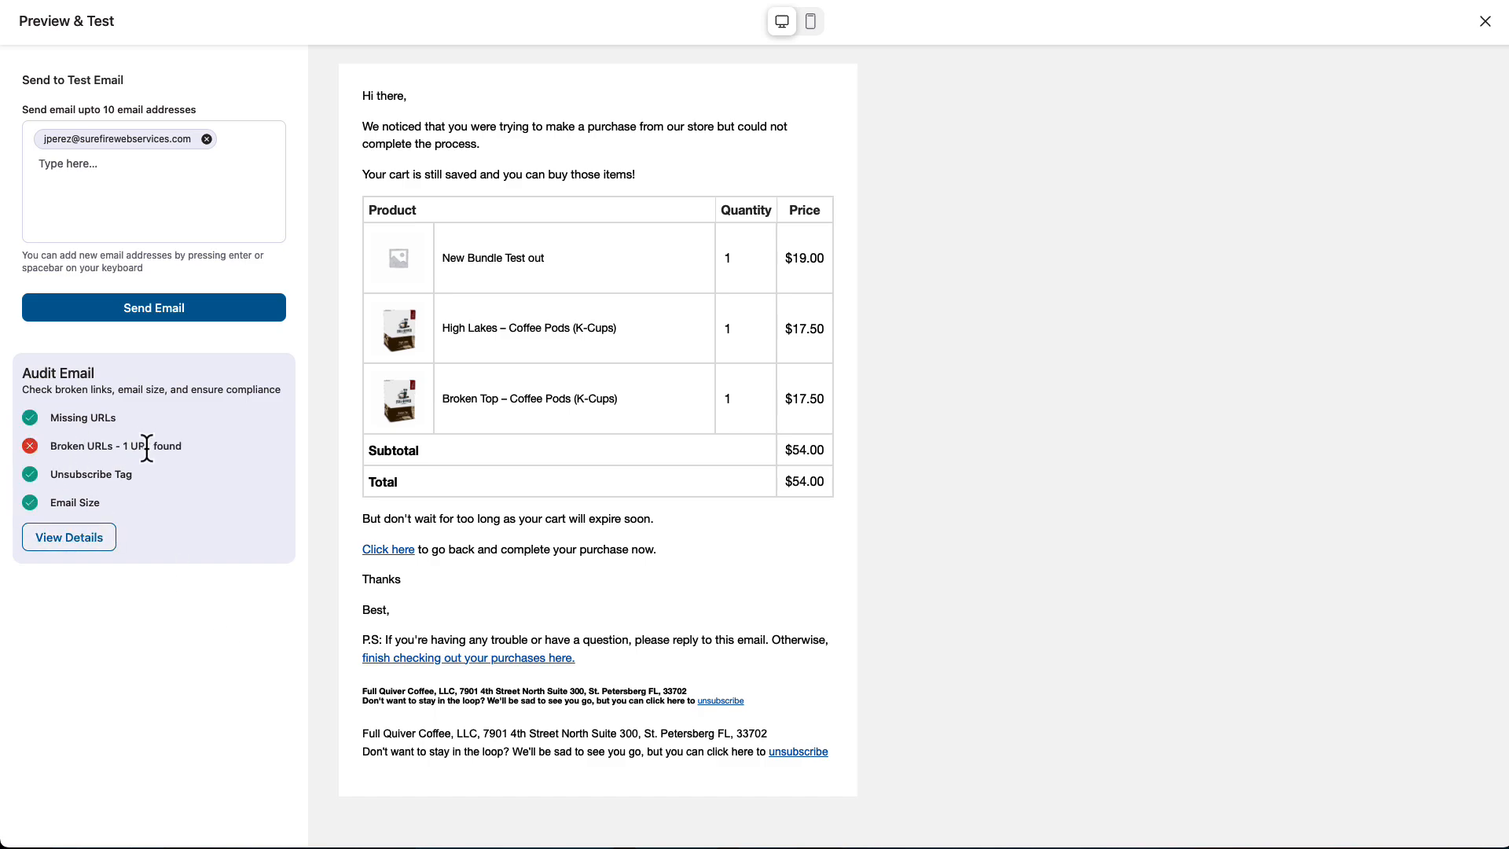
Step: Review the email audit's details on broken URLs, and close the email preview
left_click(79, 542)
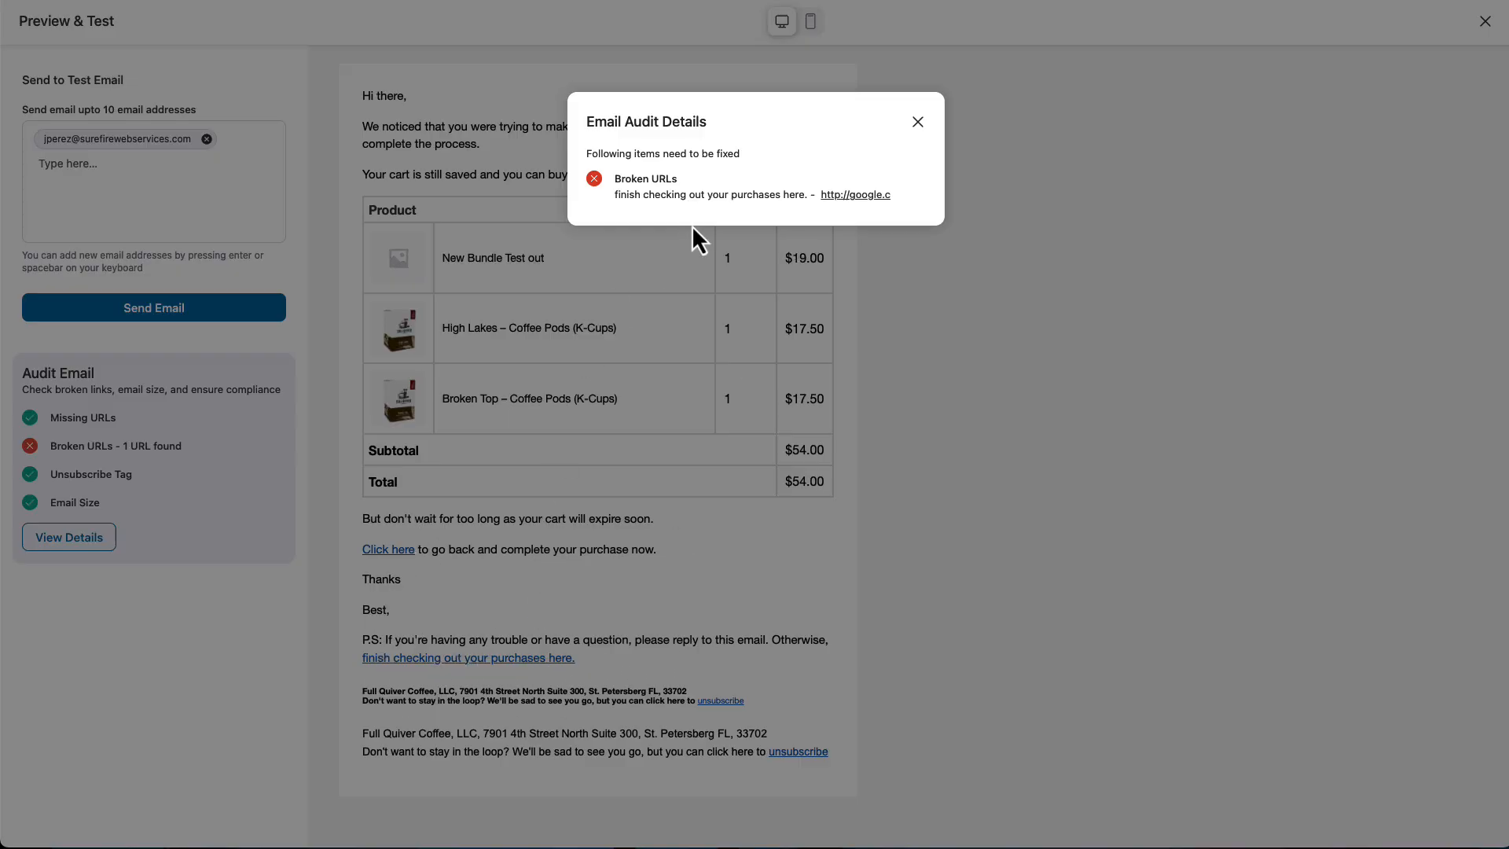
left_click(917, 124)
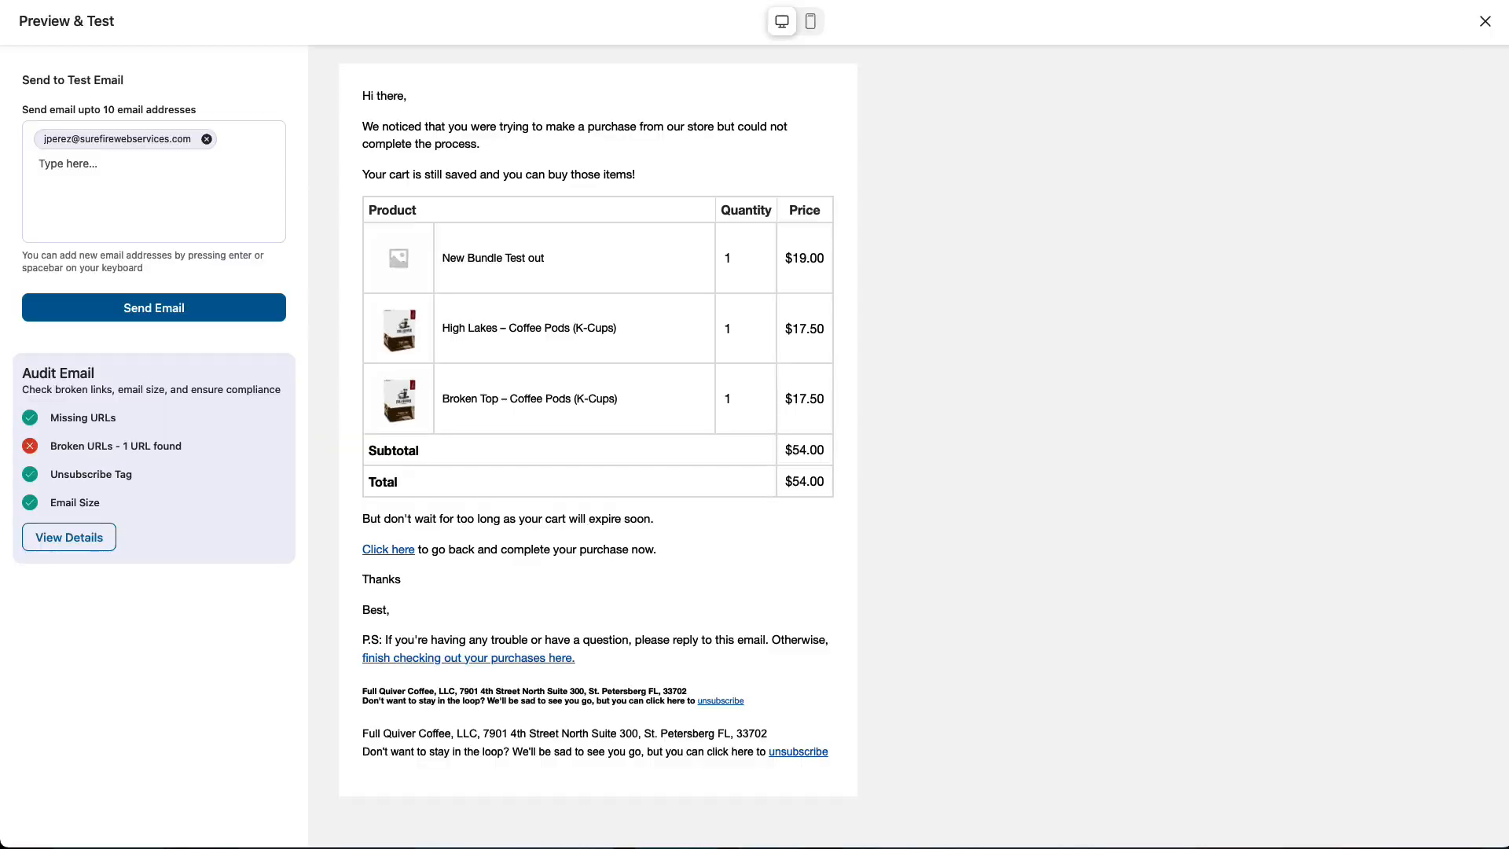
left_click(1485, 21)
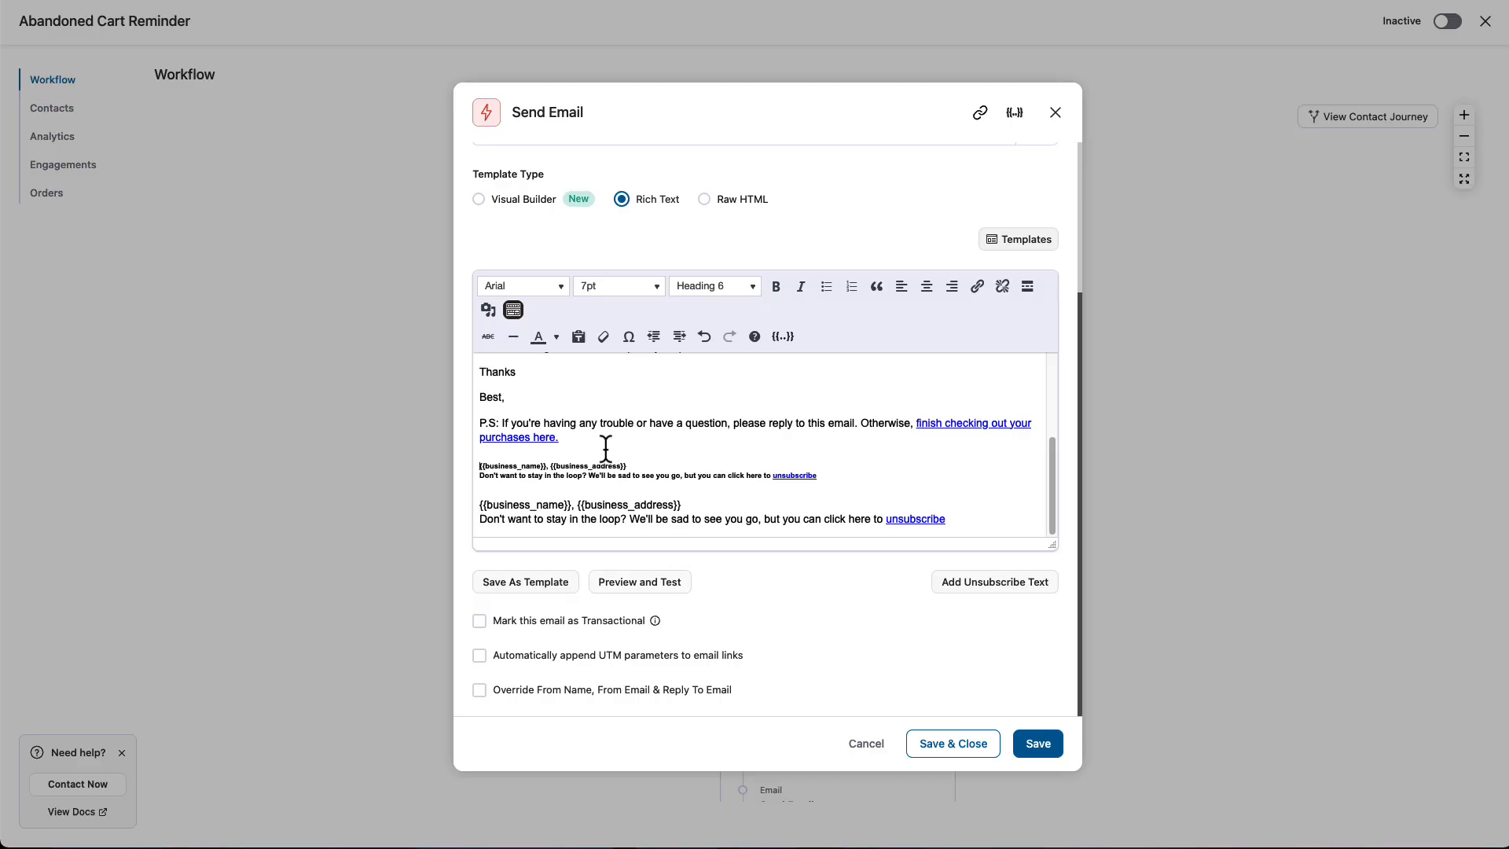
left_click(560, 437)
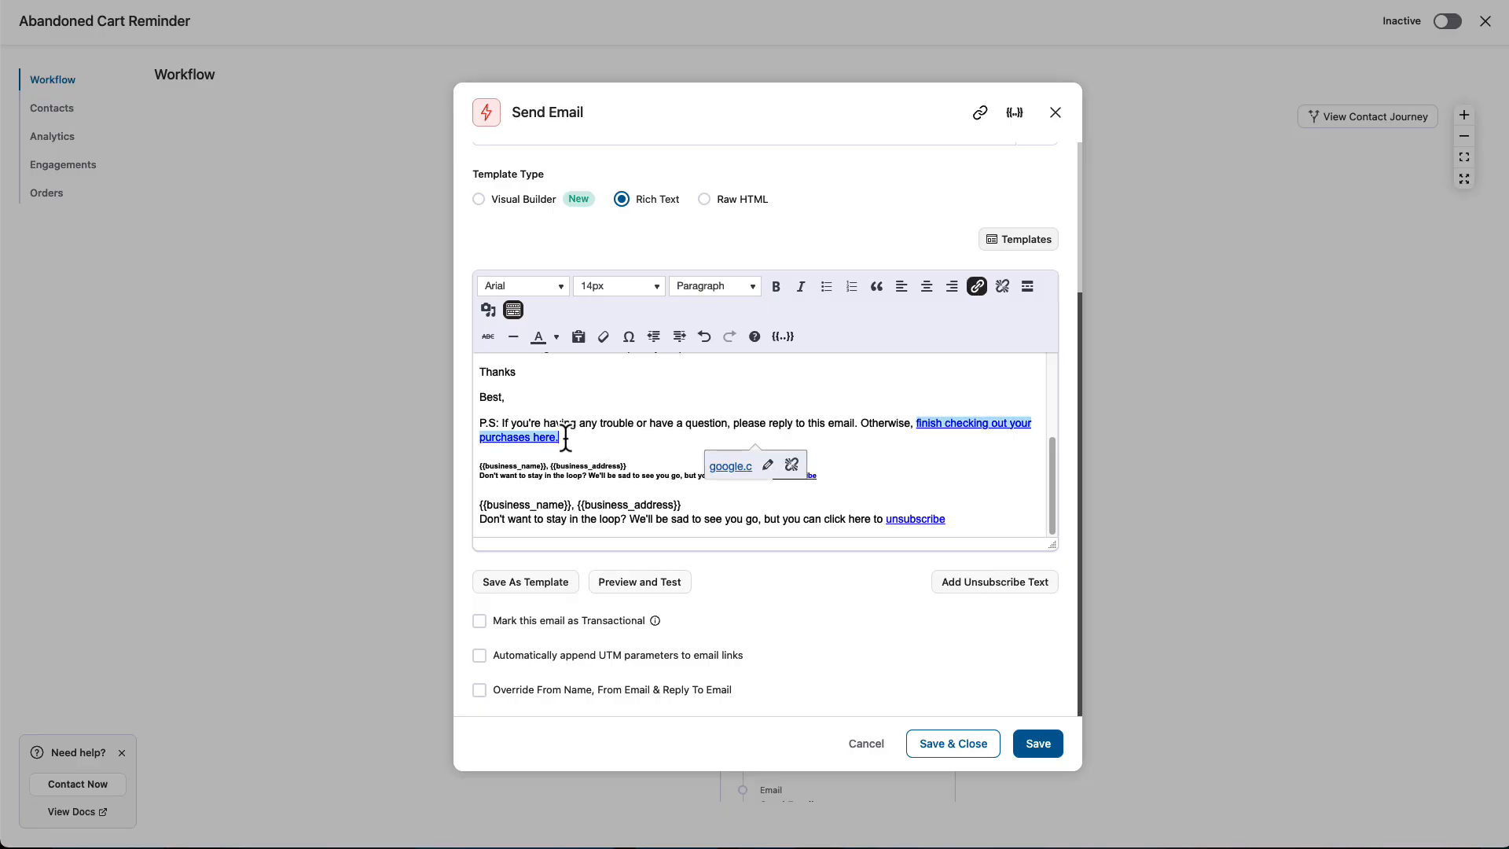
left_click(768, 465)
left_click(703, 482)
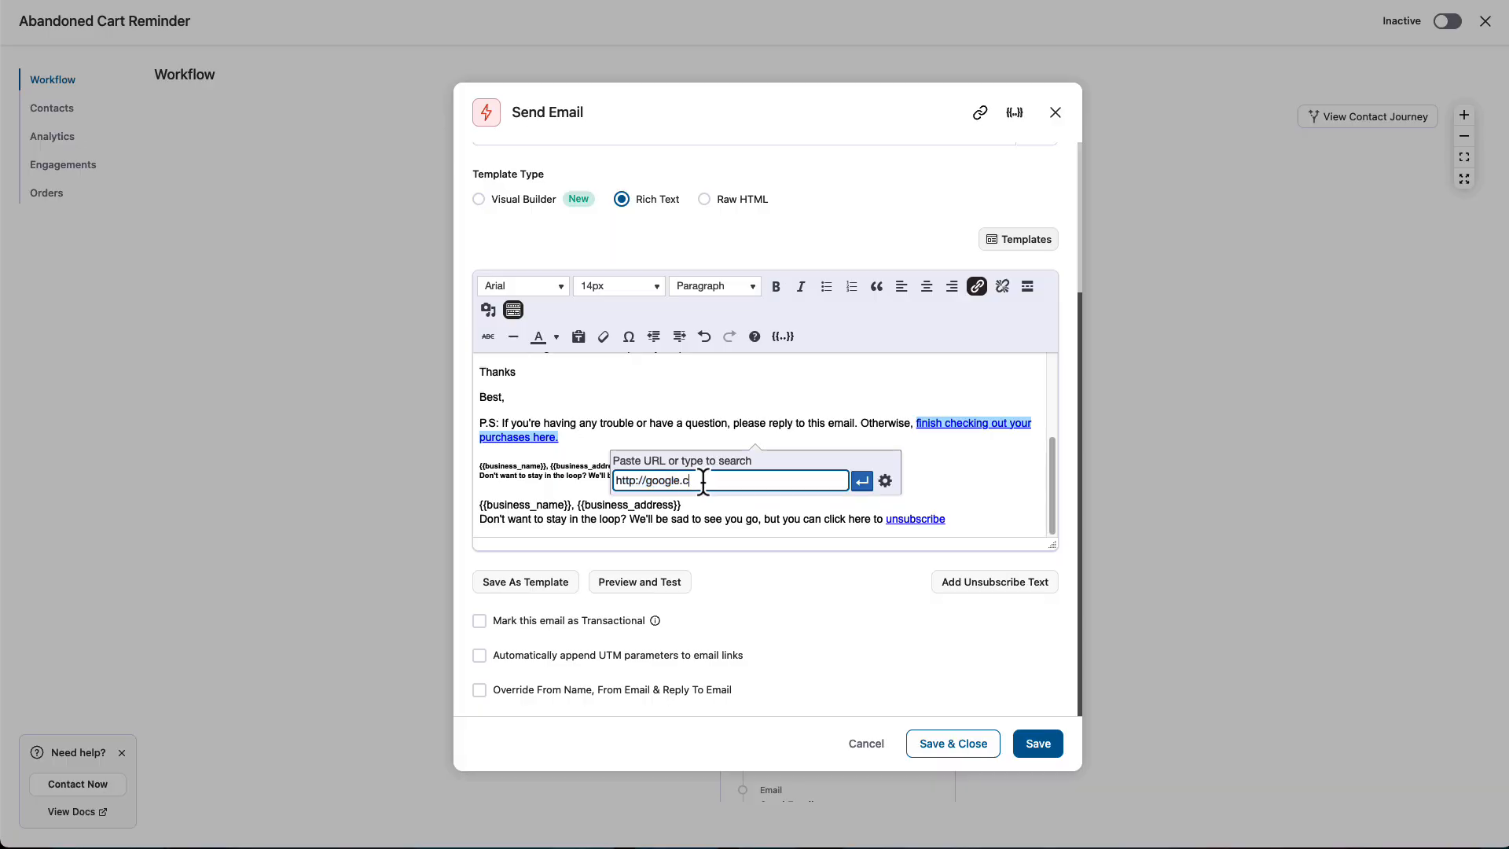
left_click_drag(703, 481, 646, 482)
type("http://{{cart_recovery_link}}")
left_click_drag(645, 481, 593, 480)
key("BackSpace")
left_click(863, 482)
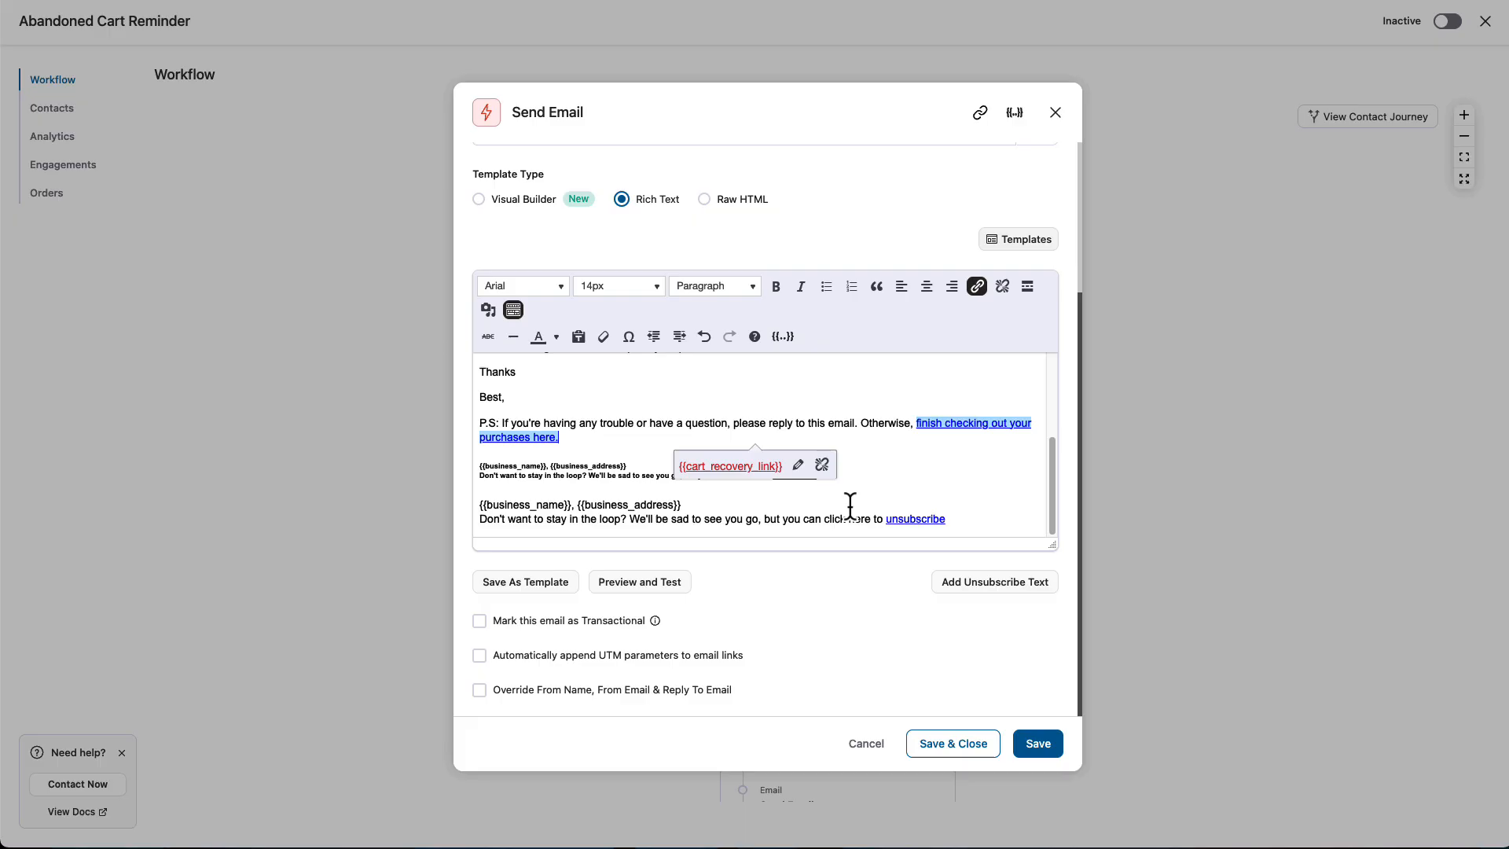
left_click(869, 465)
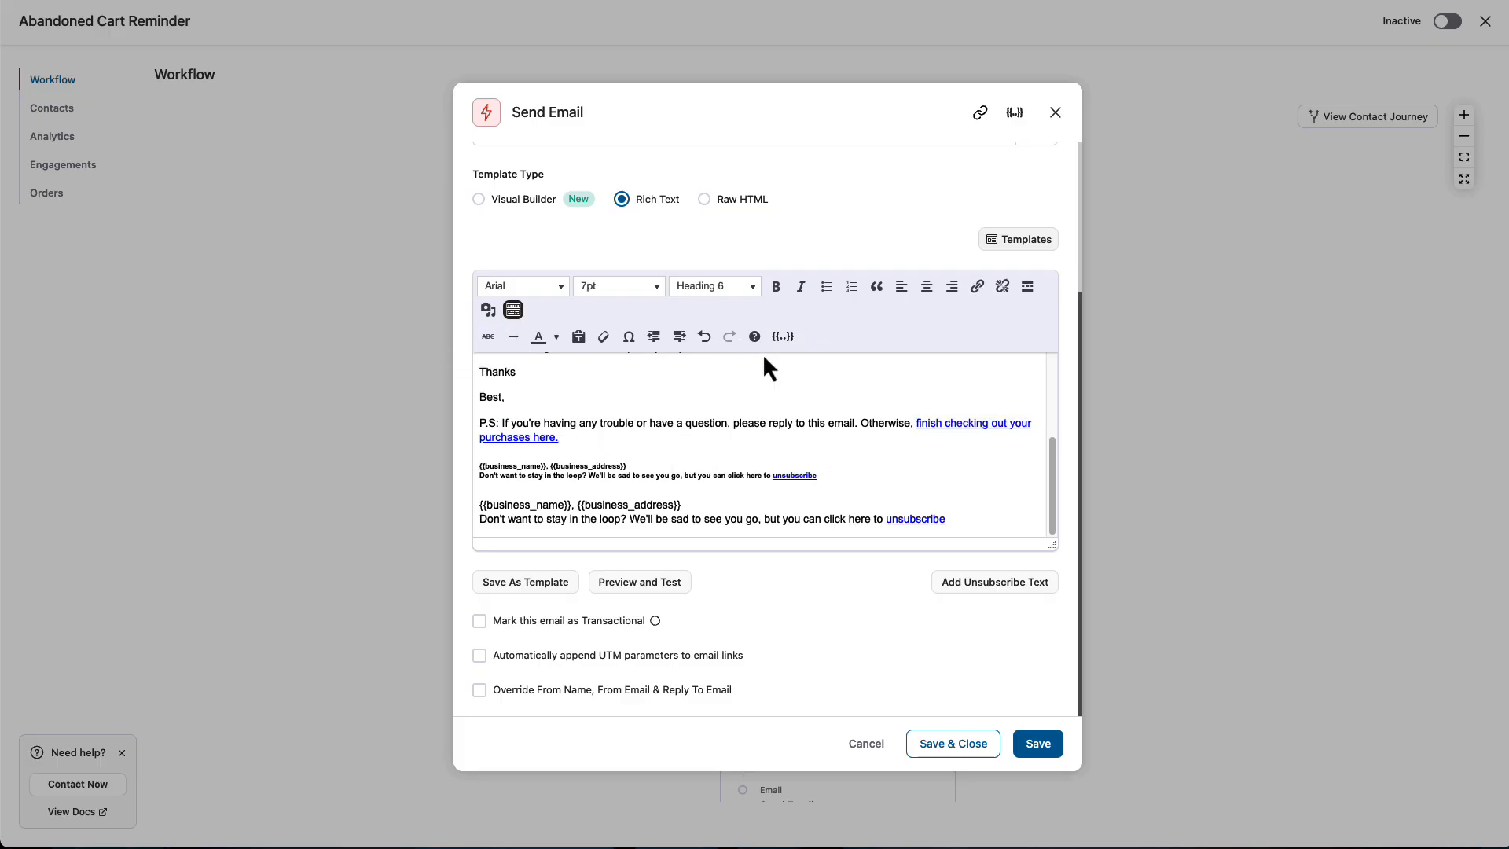
Step: Delete the duplicate small-print footer with business name, address and unsubscribe text below the P.S. paragraph
left_click(521, 397)
scroll(597, 422, "up", 2)
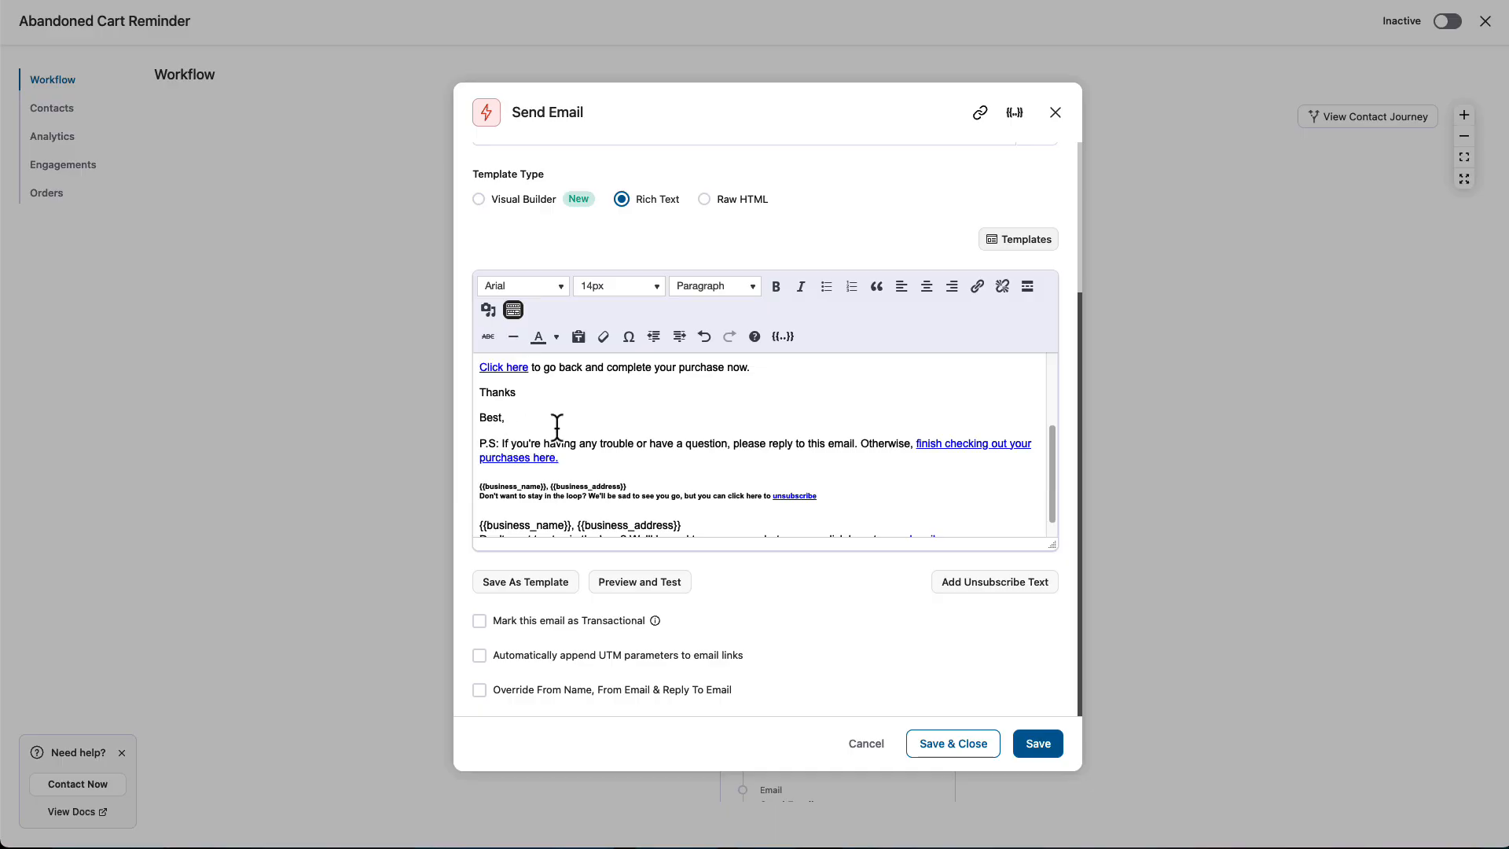
scroll(555, 428, "down", 2)
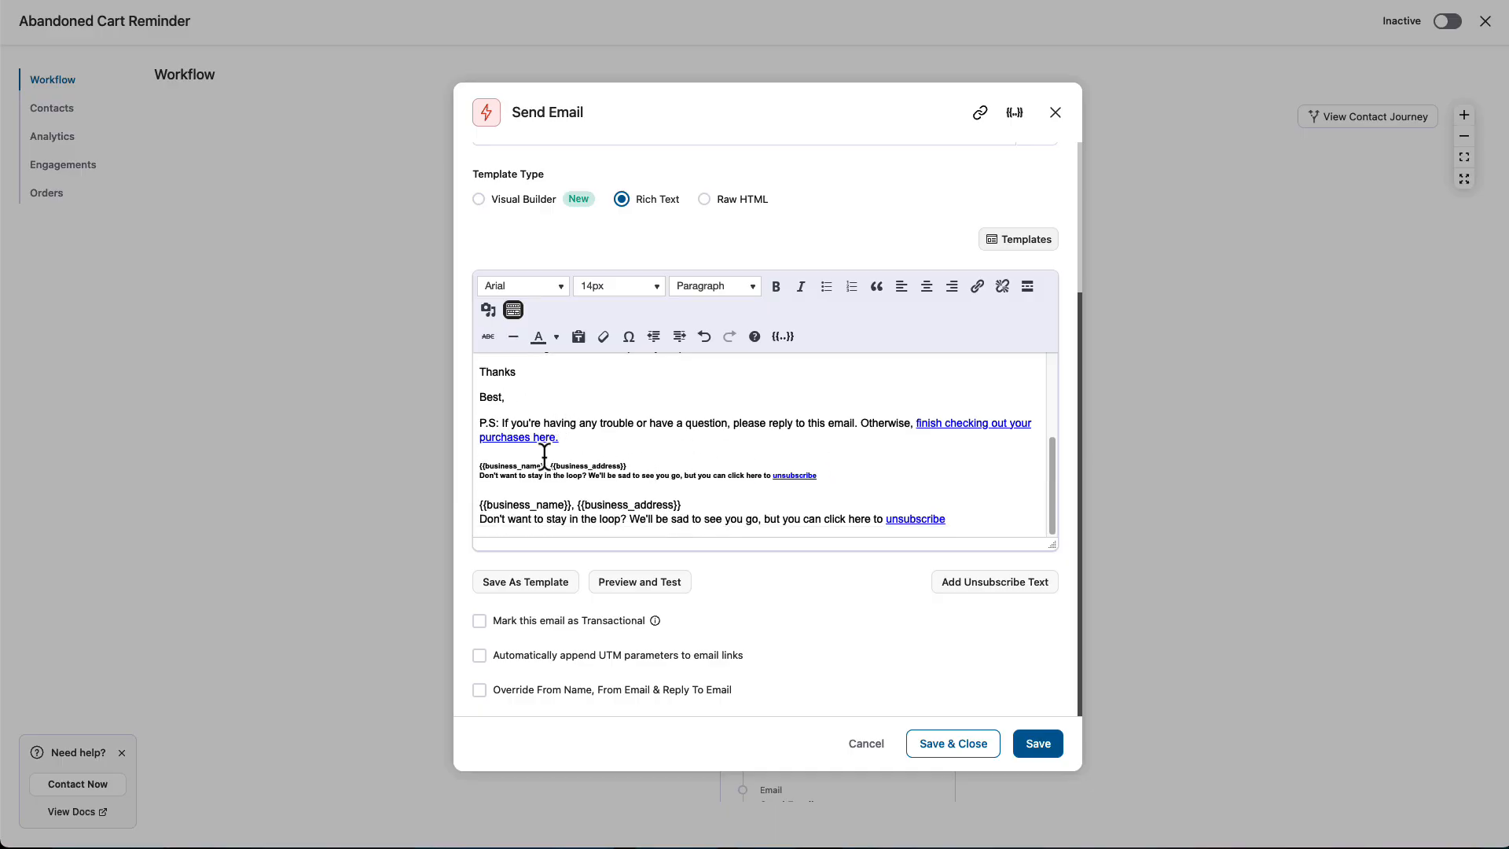
left_click_drag(865, 480, 470, 473)
key("BackSpace")
key("BackSpace")
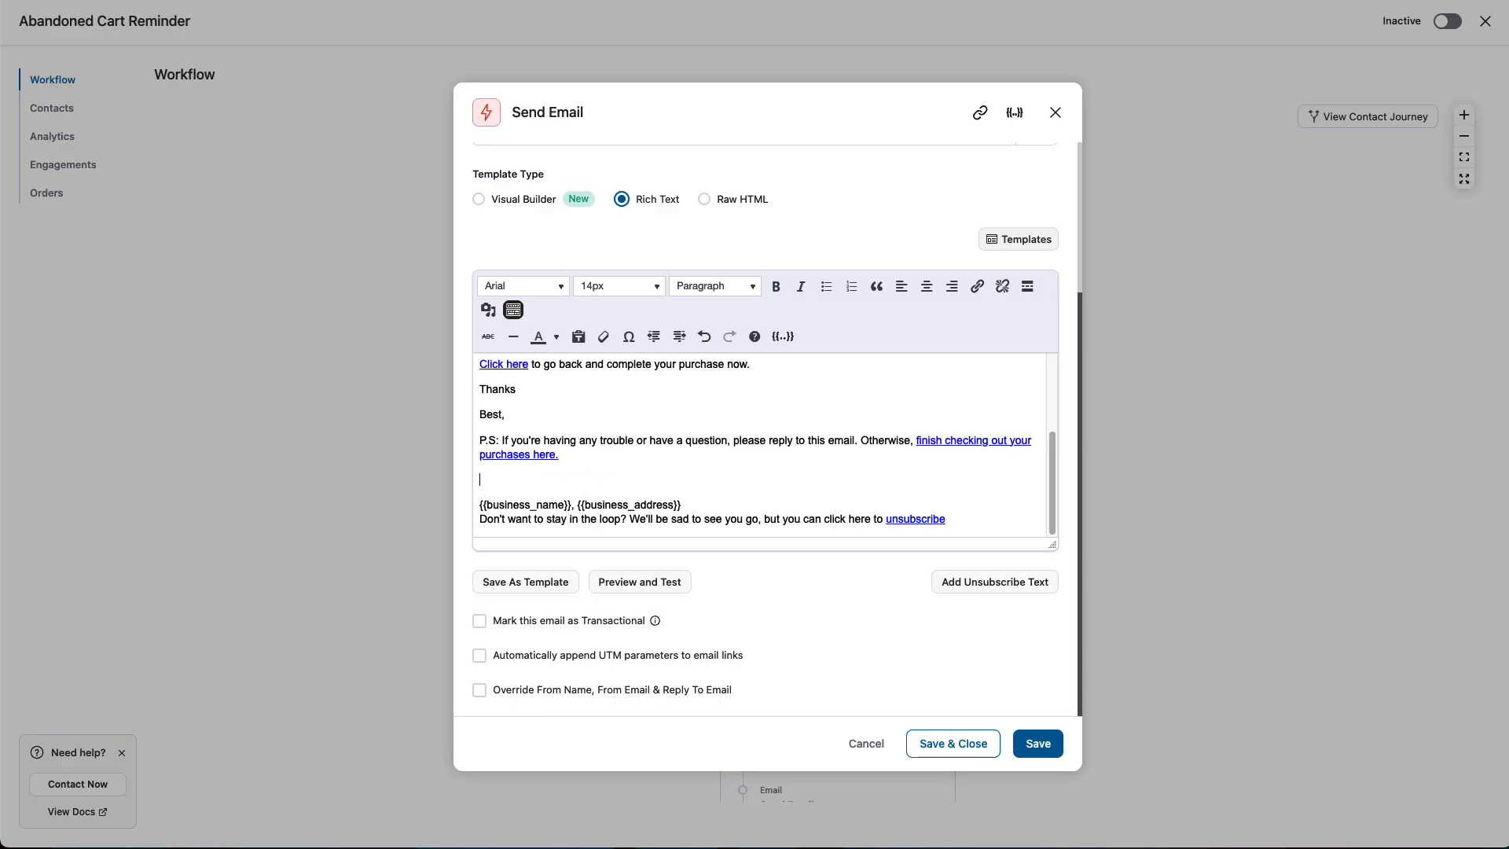
Step: Add an empty line directly beneath "Best," in the email's sign-off
left_click(510, 443)
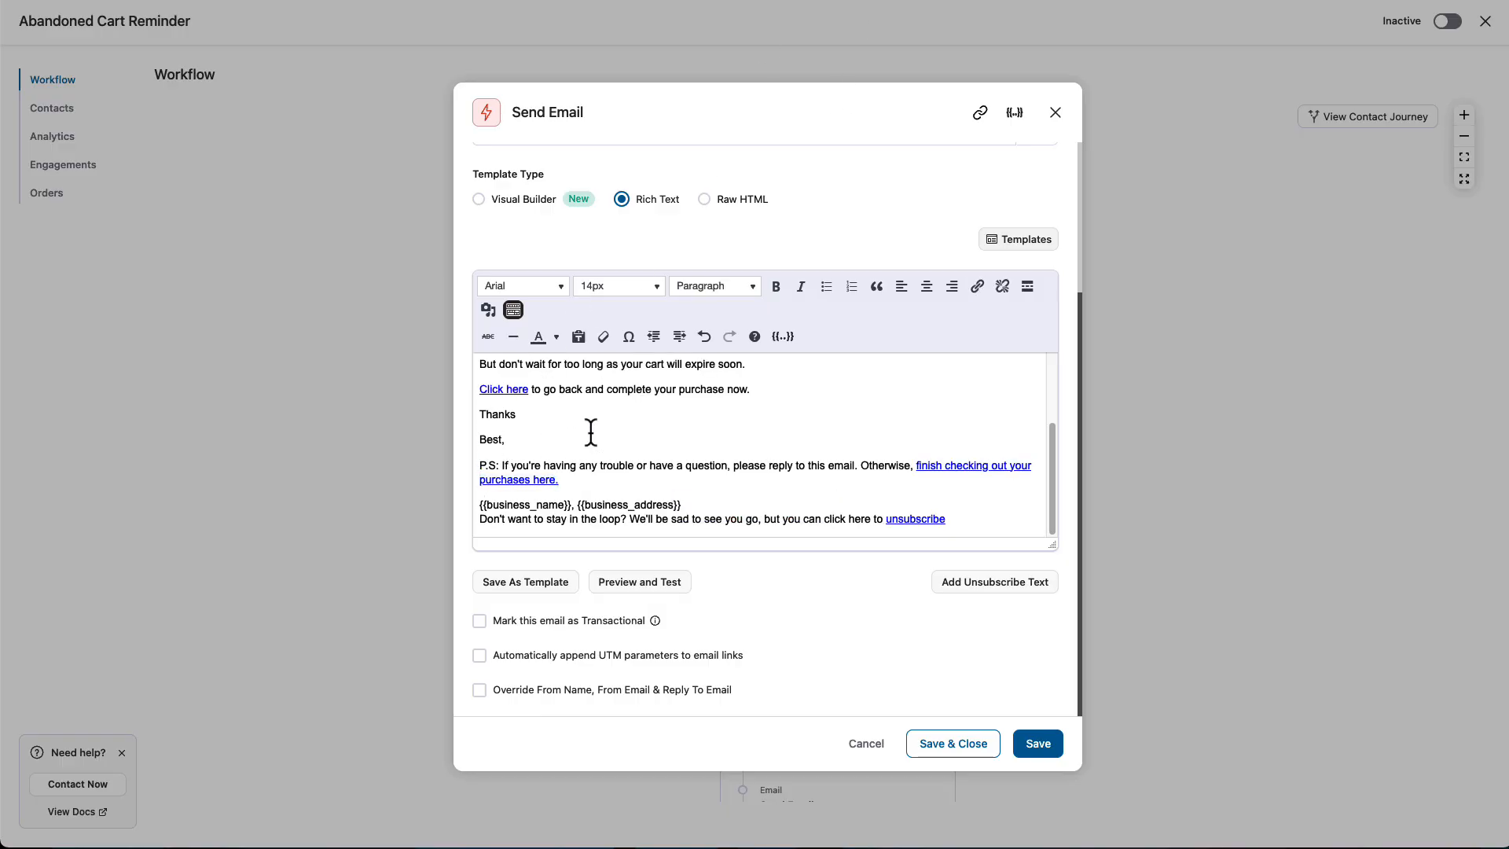
key("Return")
key("BackSpace")
key("Return")
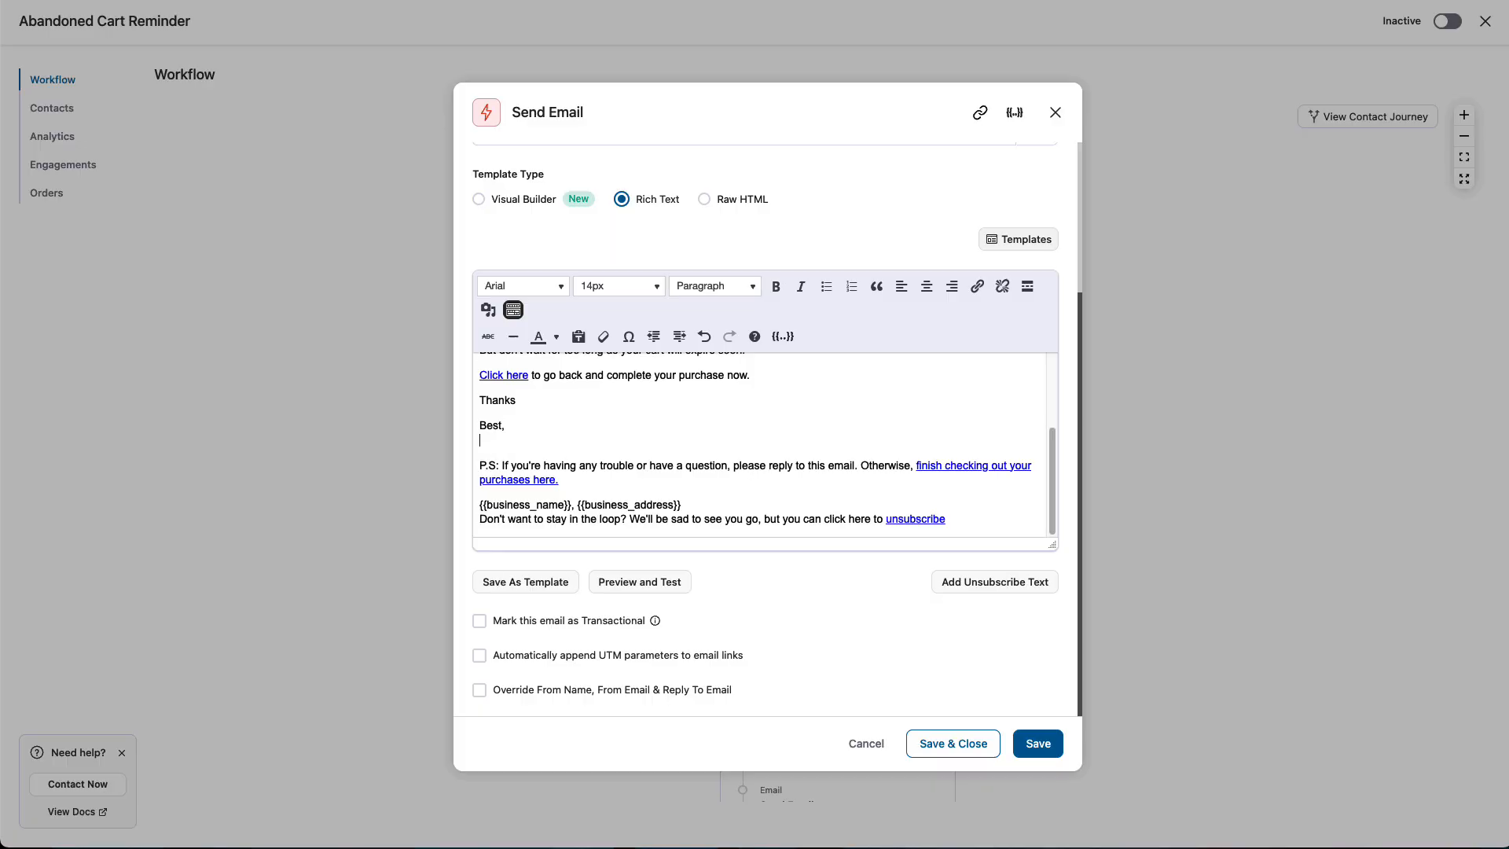
Step: Look through the Contact and General merge tags and insert the Business Name tag {{business_name}} on the line under "Best,"
left_click(791, 341)
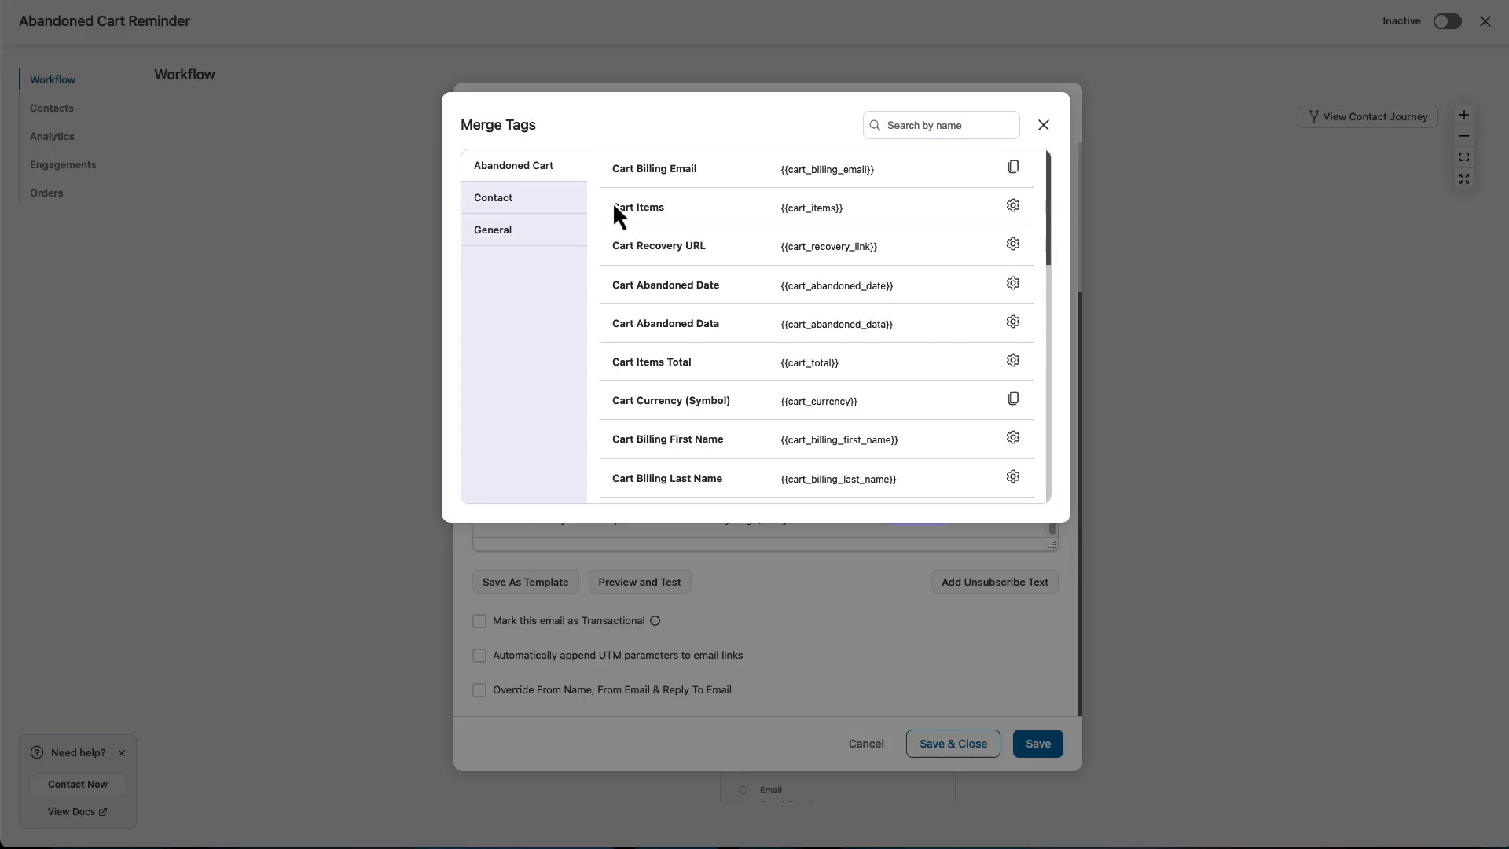
left_click(507, 206)
scroll(768, 393, "down", 10)
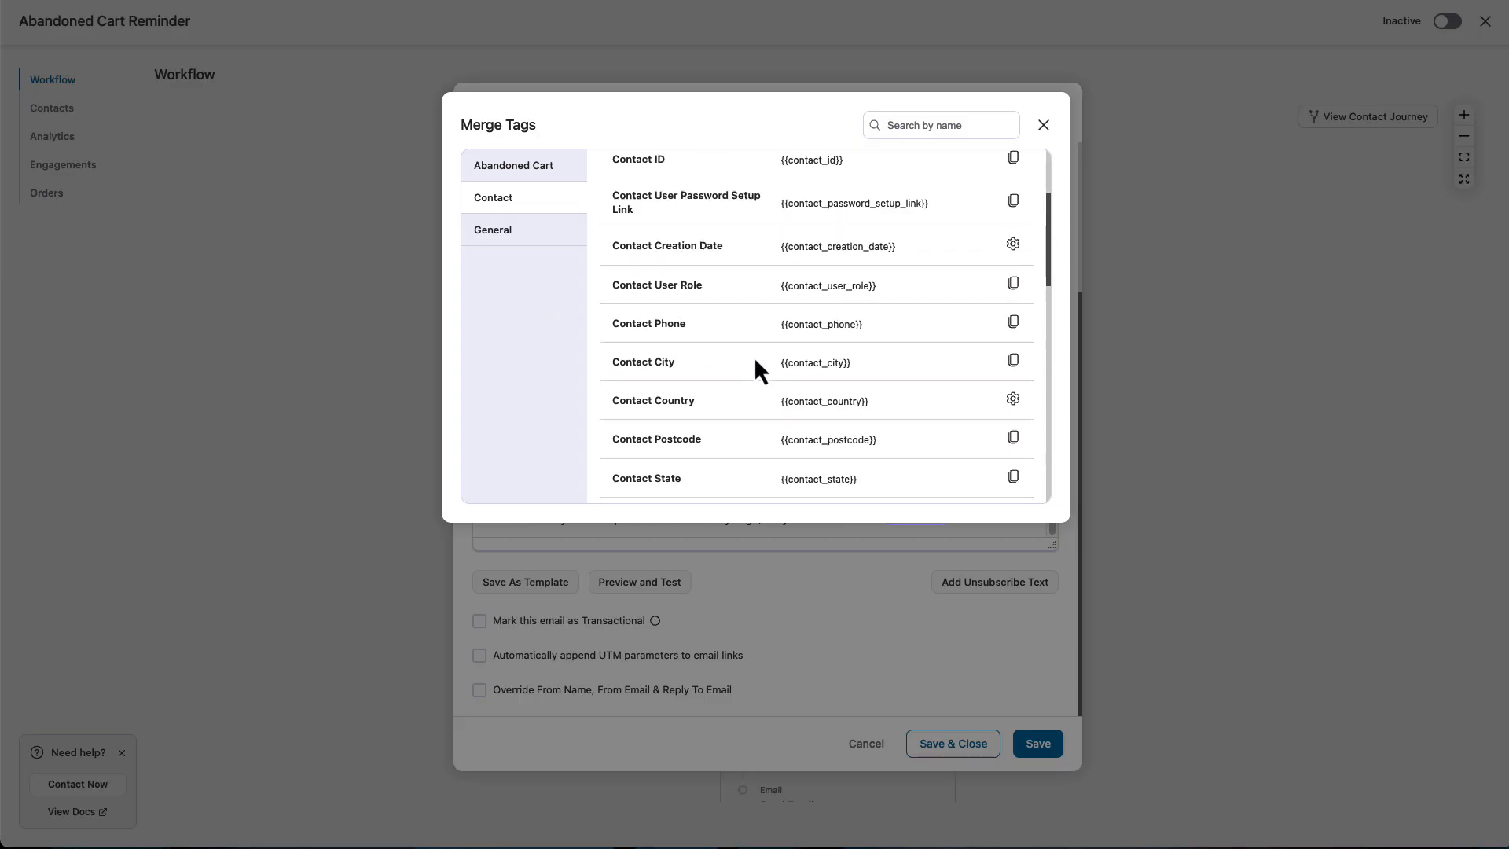
scroll(756, 371, "down", 3)
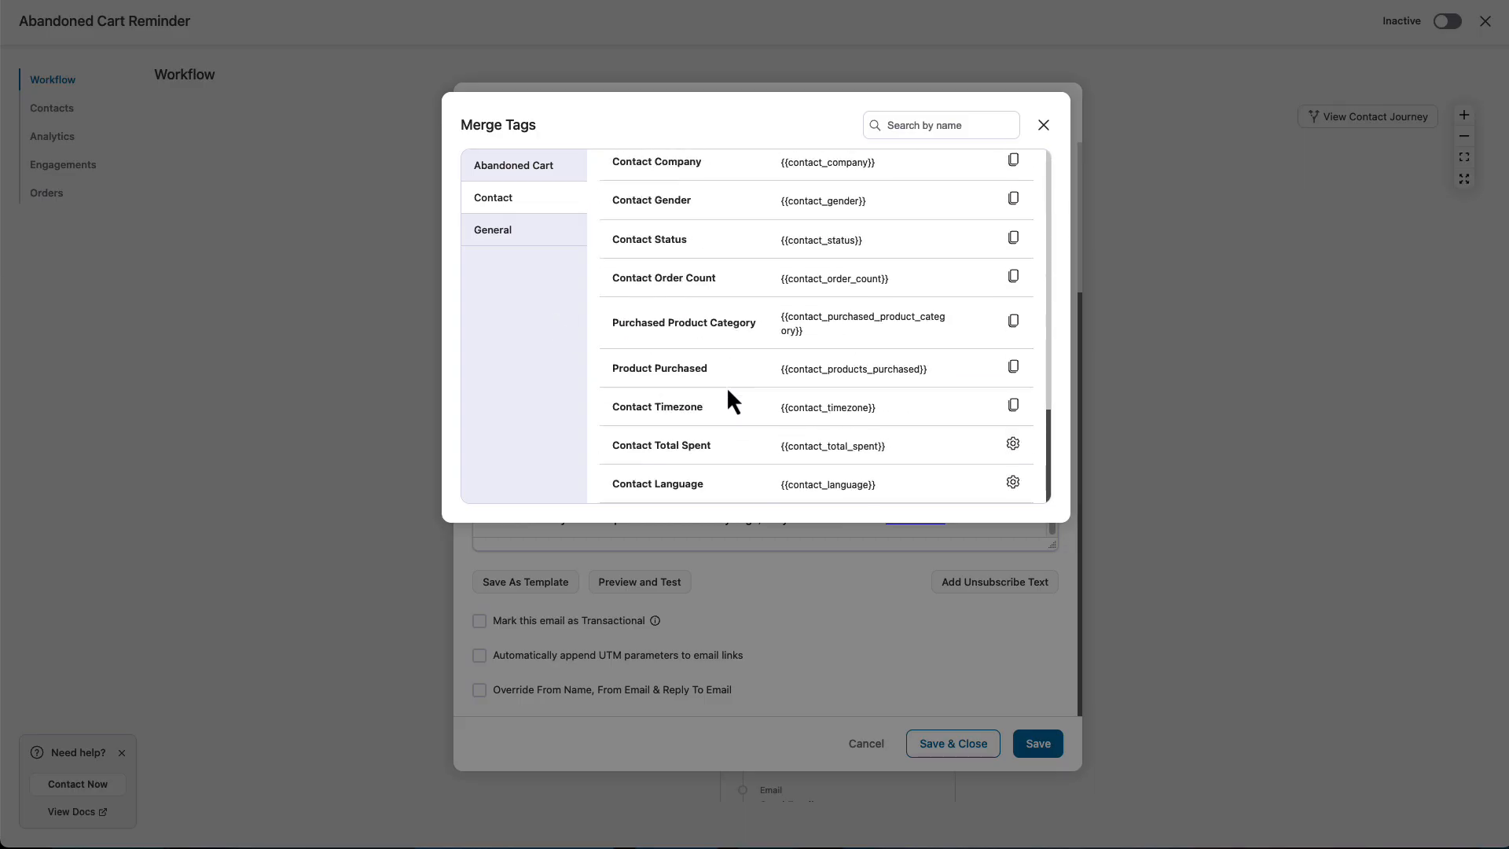
left_click(515, 233)
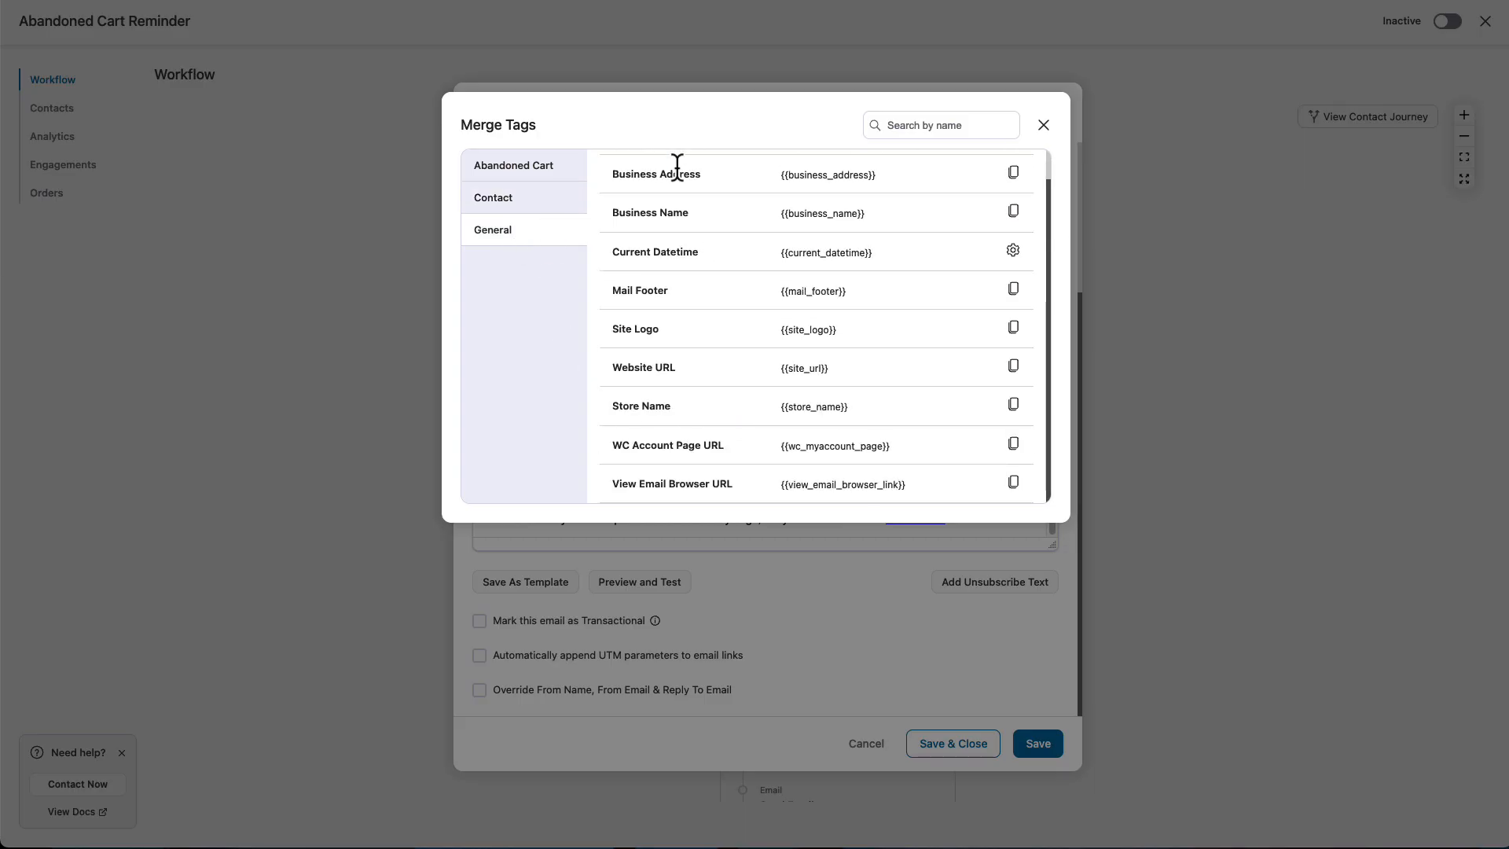
scroll(747, 389, "up", 2)
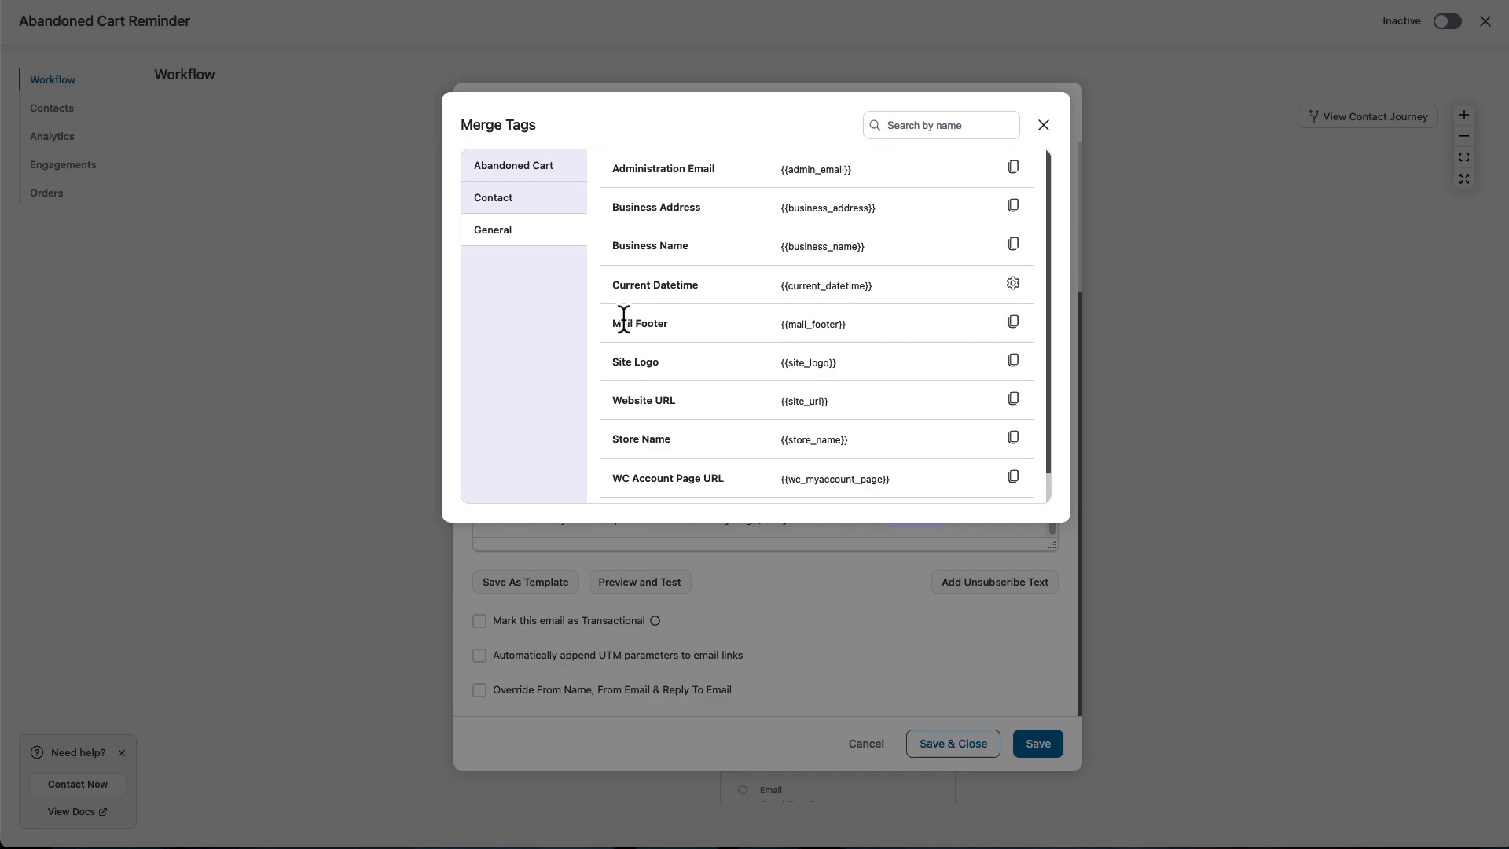
scroll(705, 338, "down", 1)
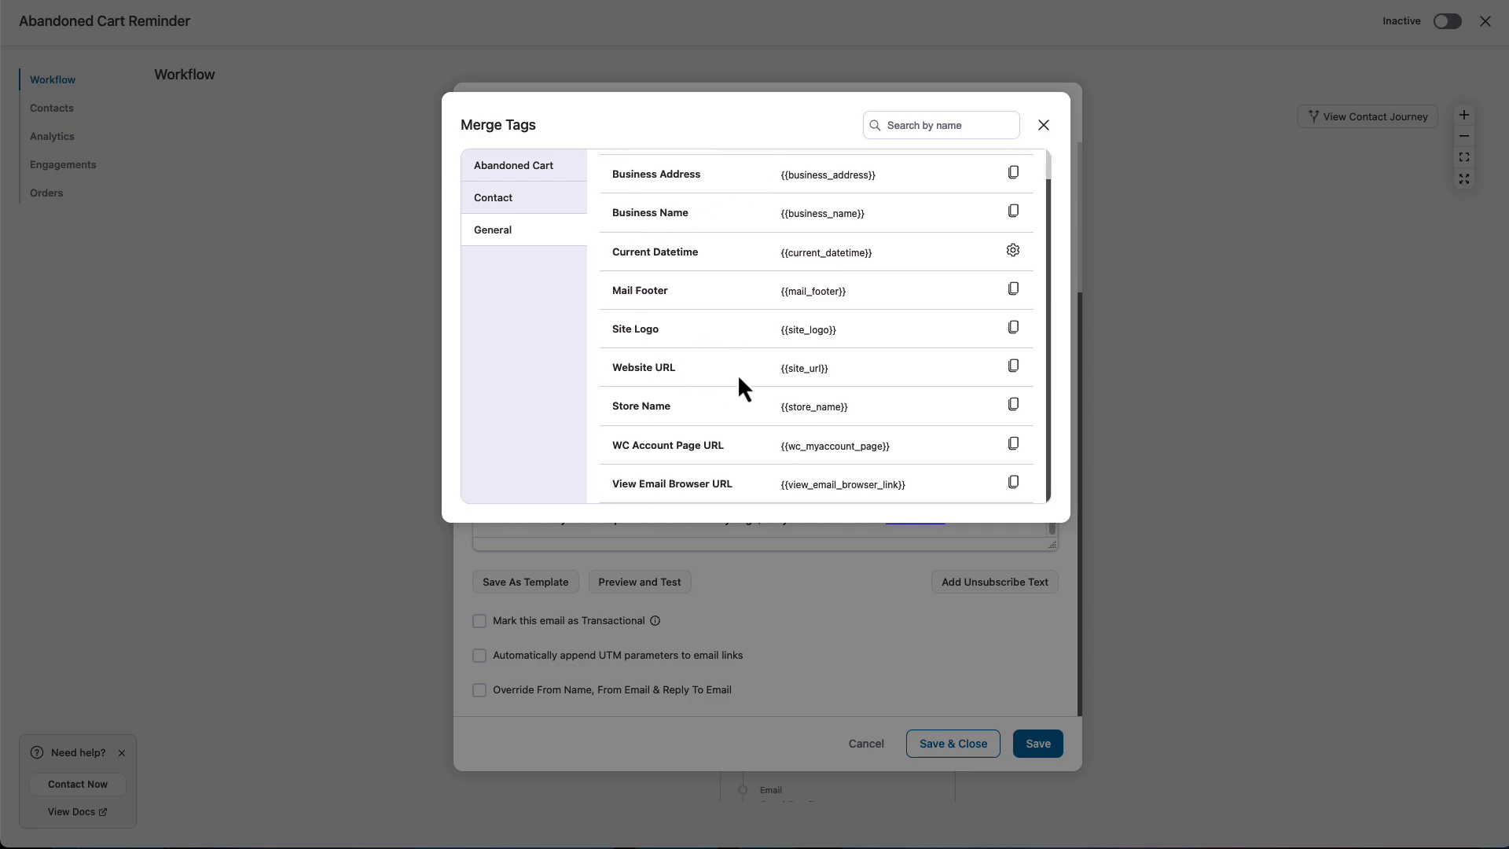
scroll(715, 400, "up", 1)
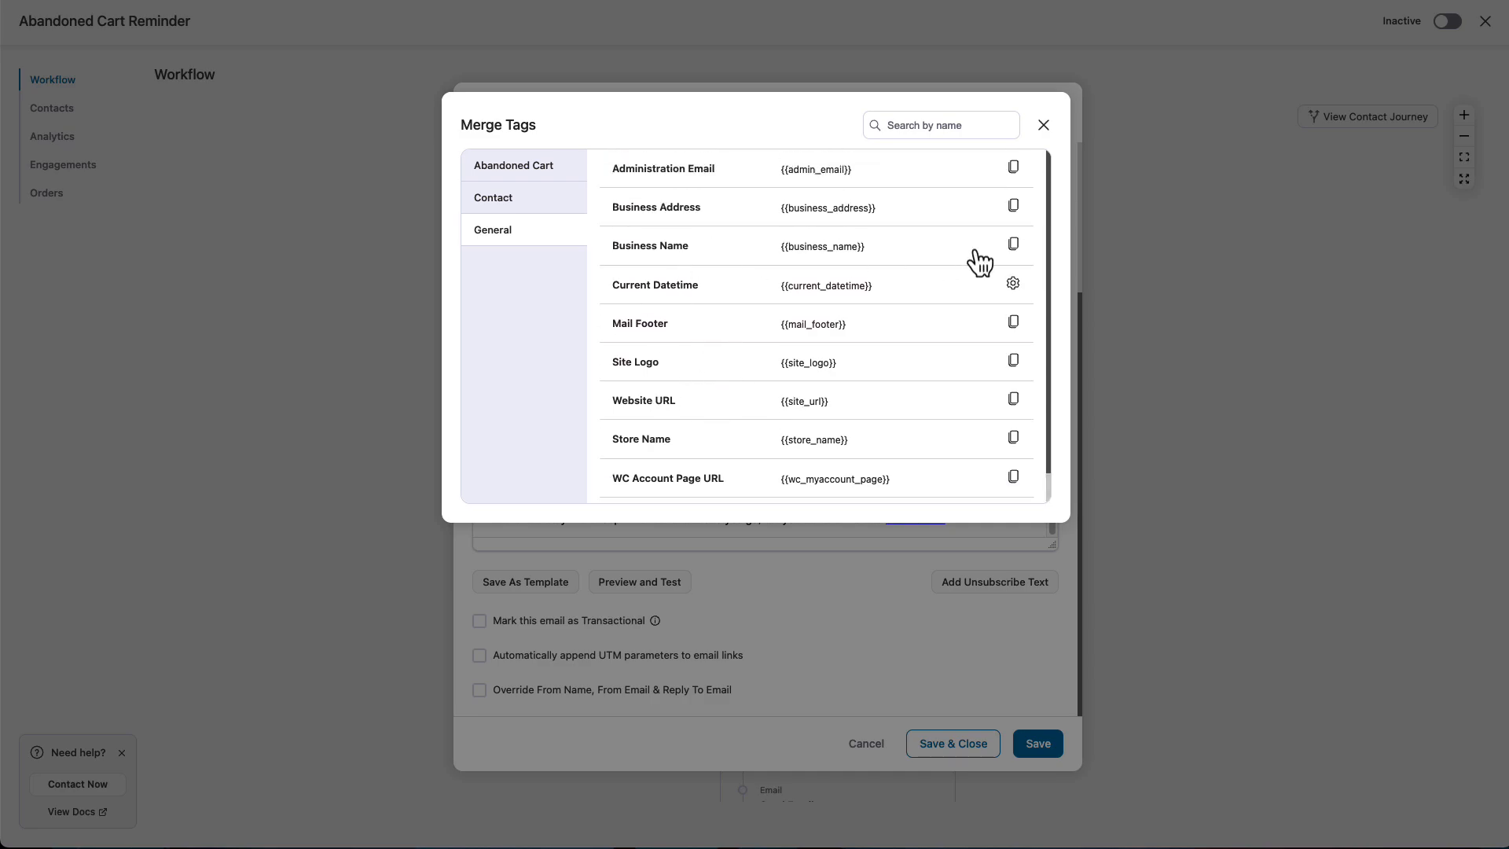
left_click(1014, 245)
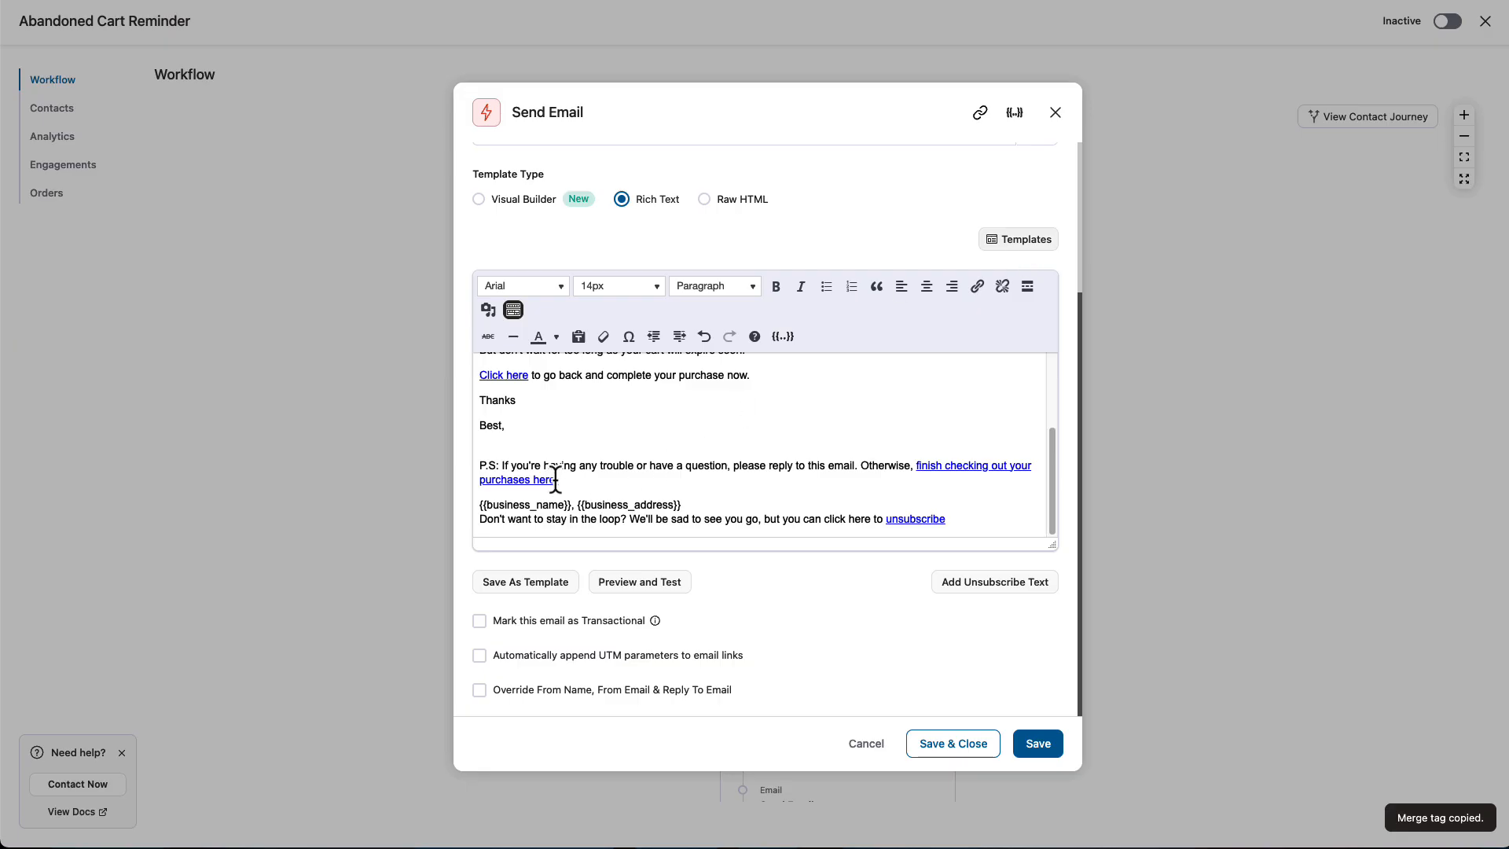
key("ctrl+v")
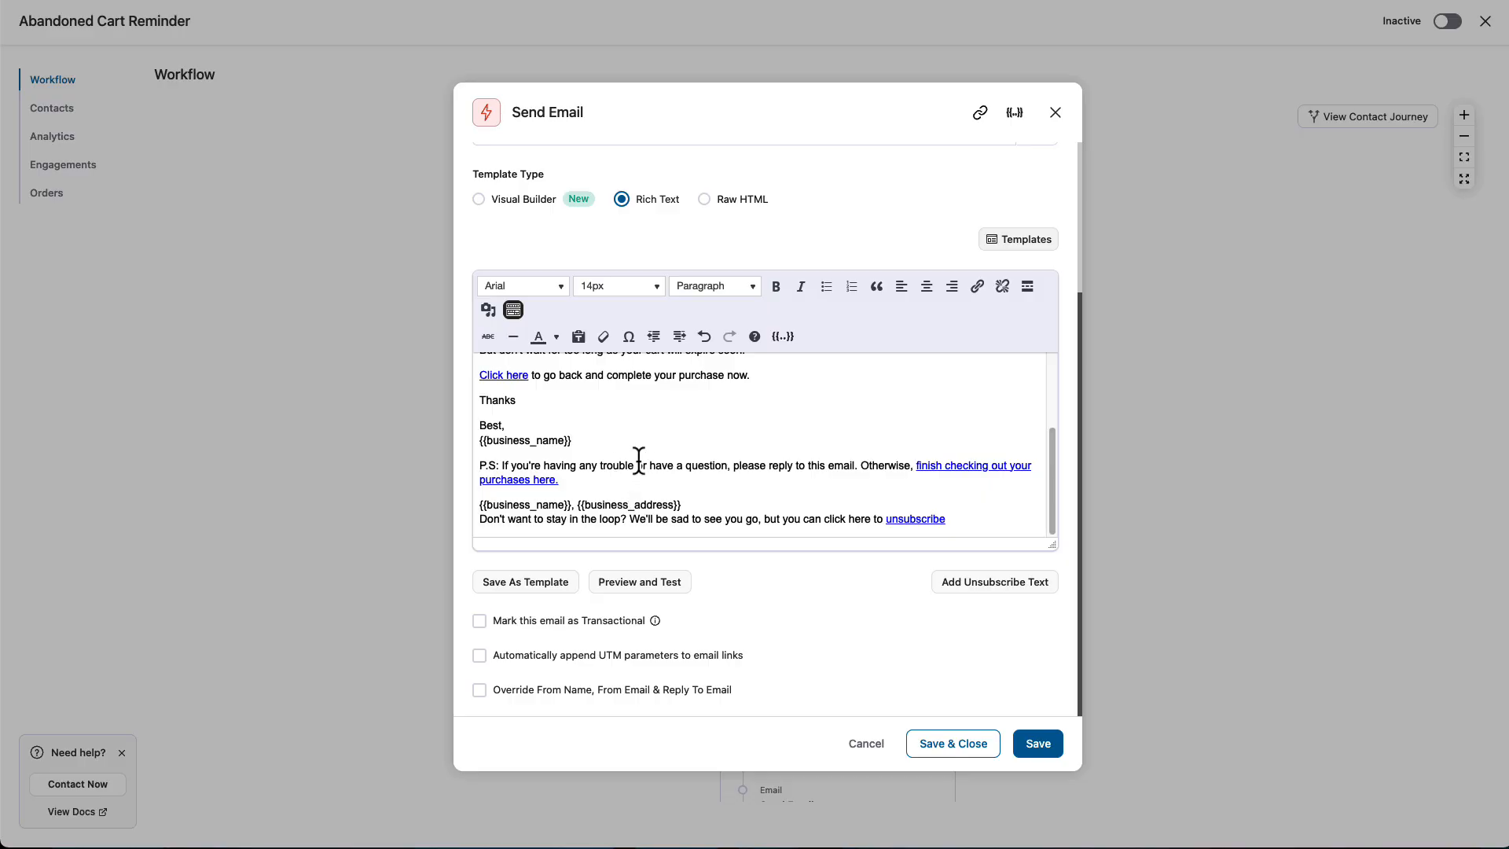
Step: Check the saved email templates under Rich Text, Visual Builder and Raw HTML, and close the template list
scroll(747, 448, "up", 1)
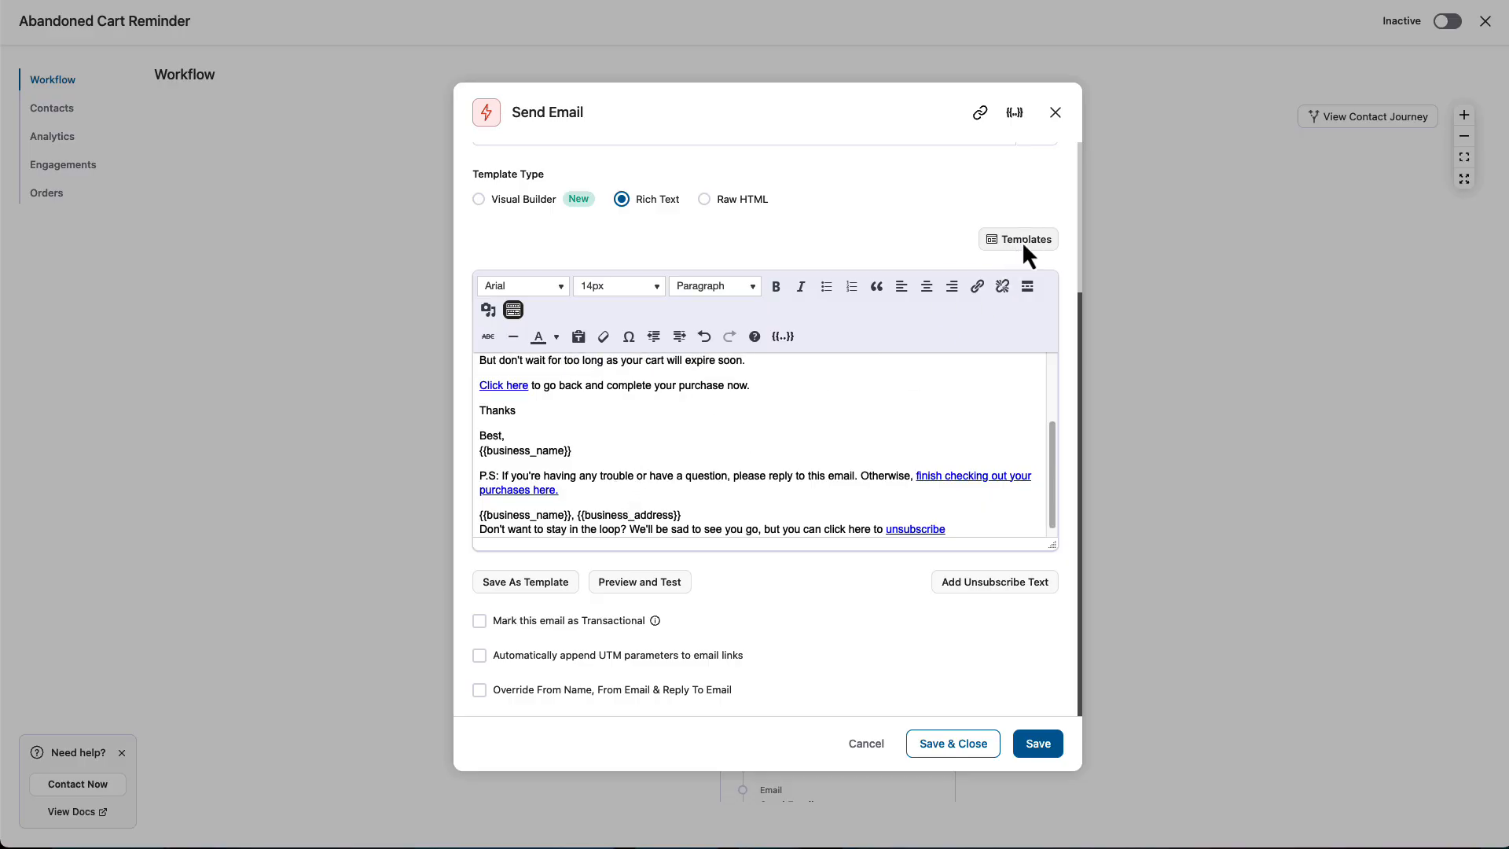
left_click(1022, 241)
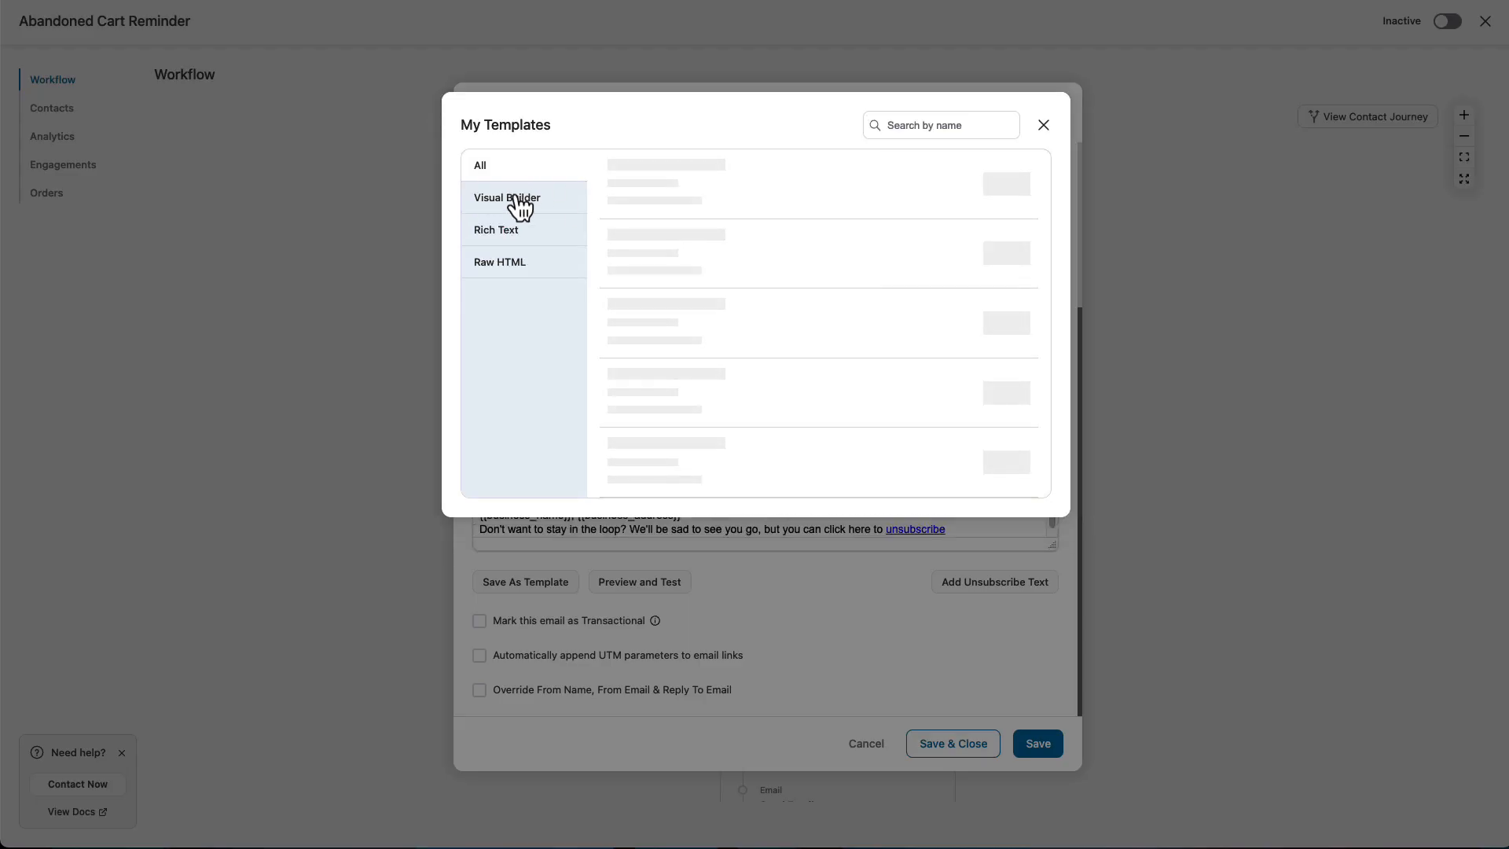
left_click(508, 244)
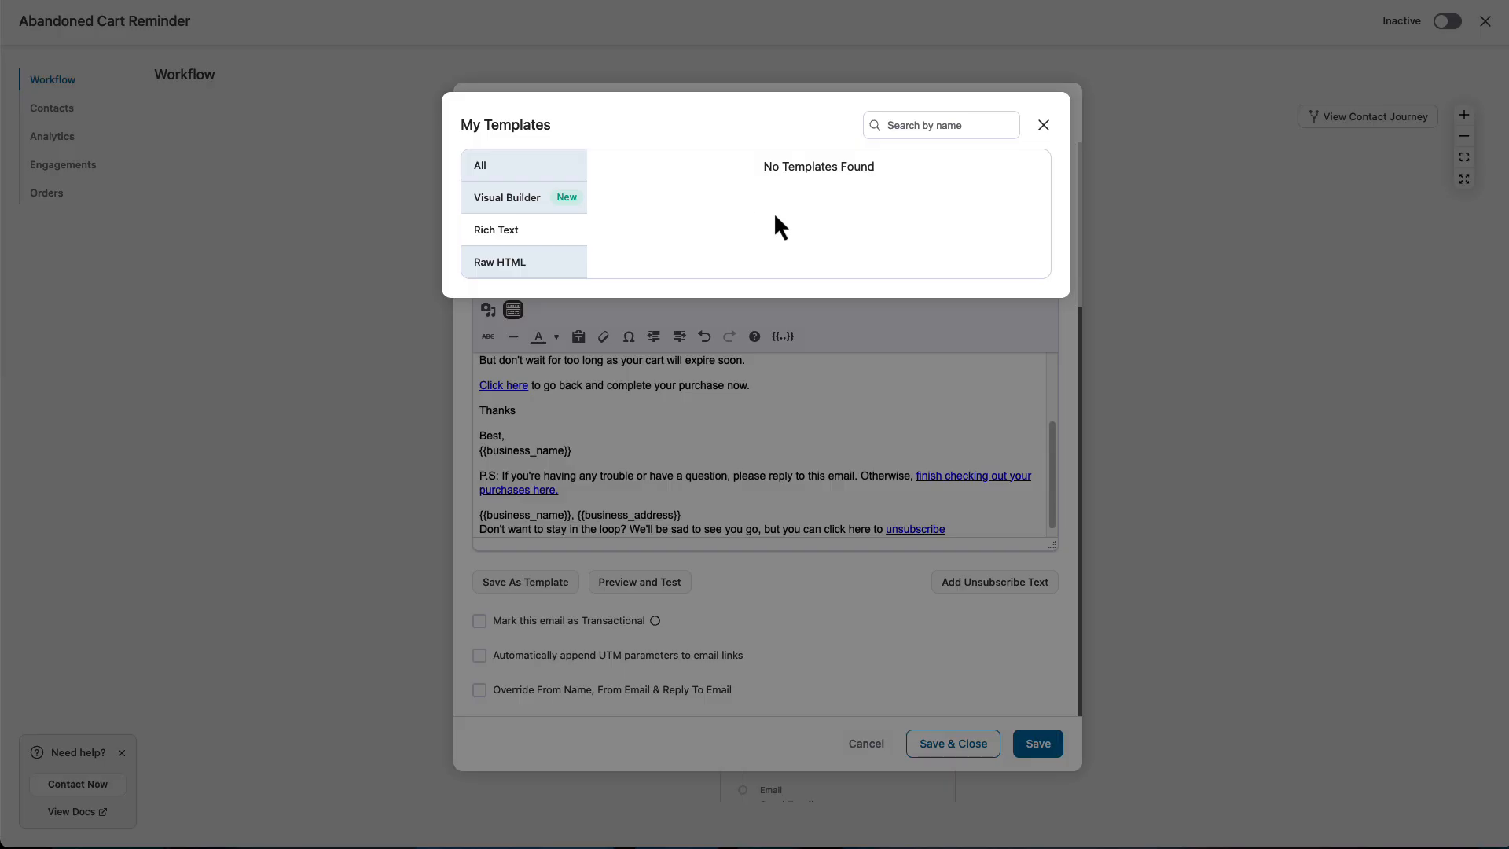
left_click(523, 203)
left_click(493, 259)
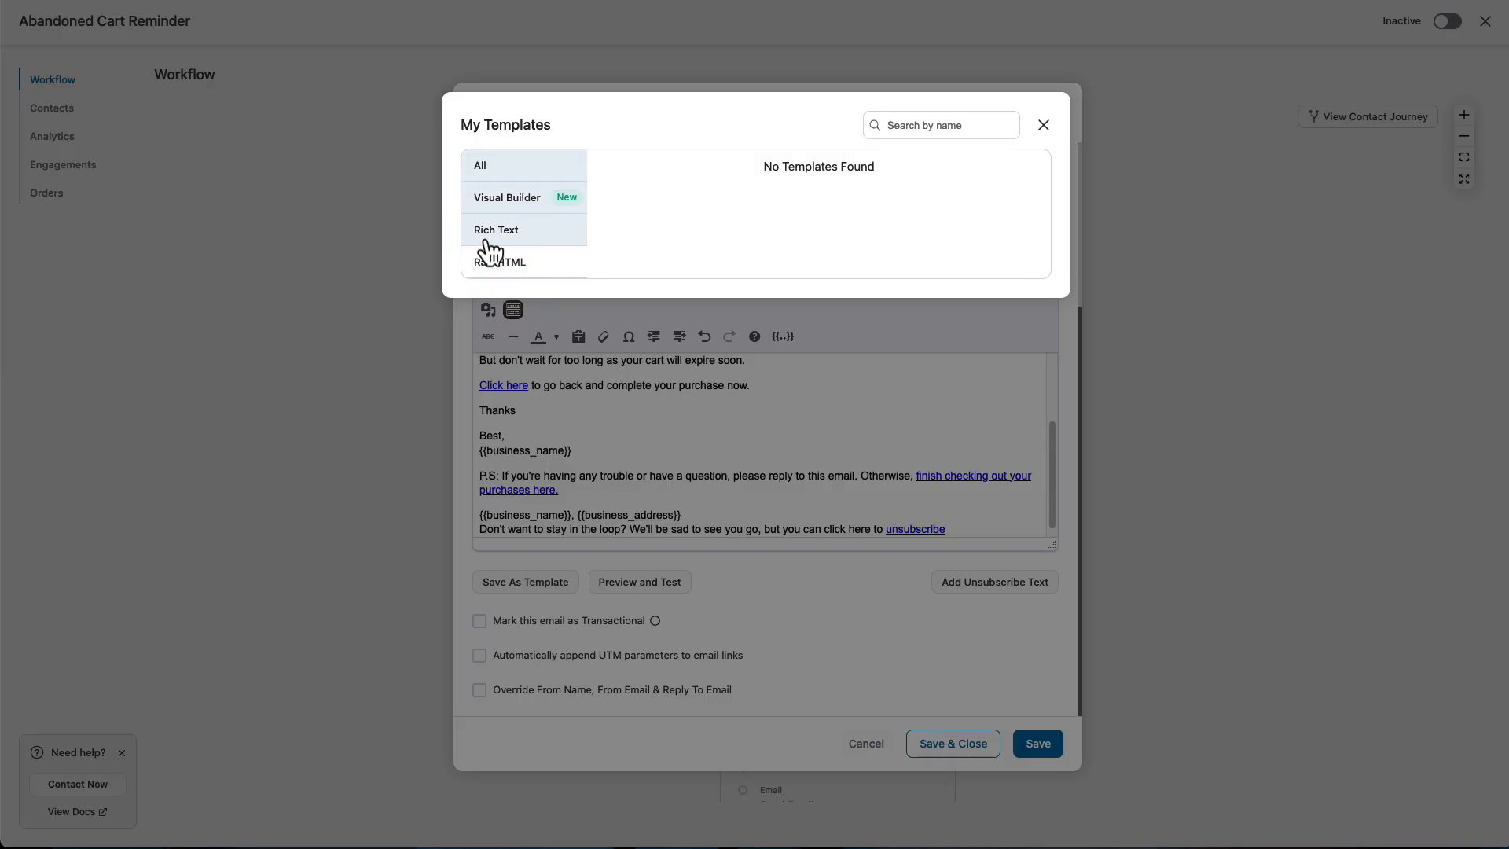
left_click(488, 240)
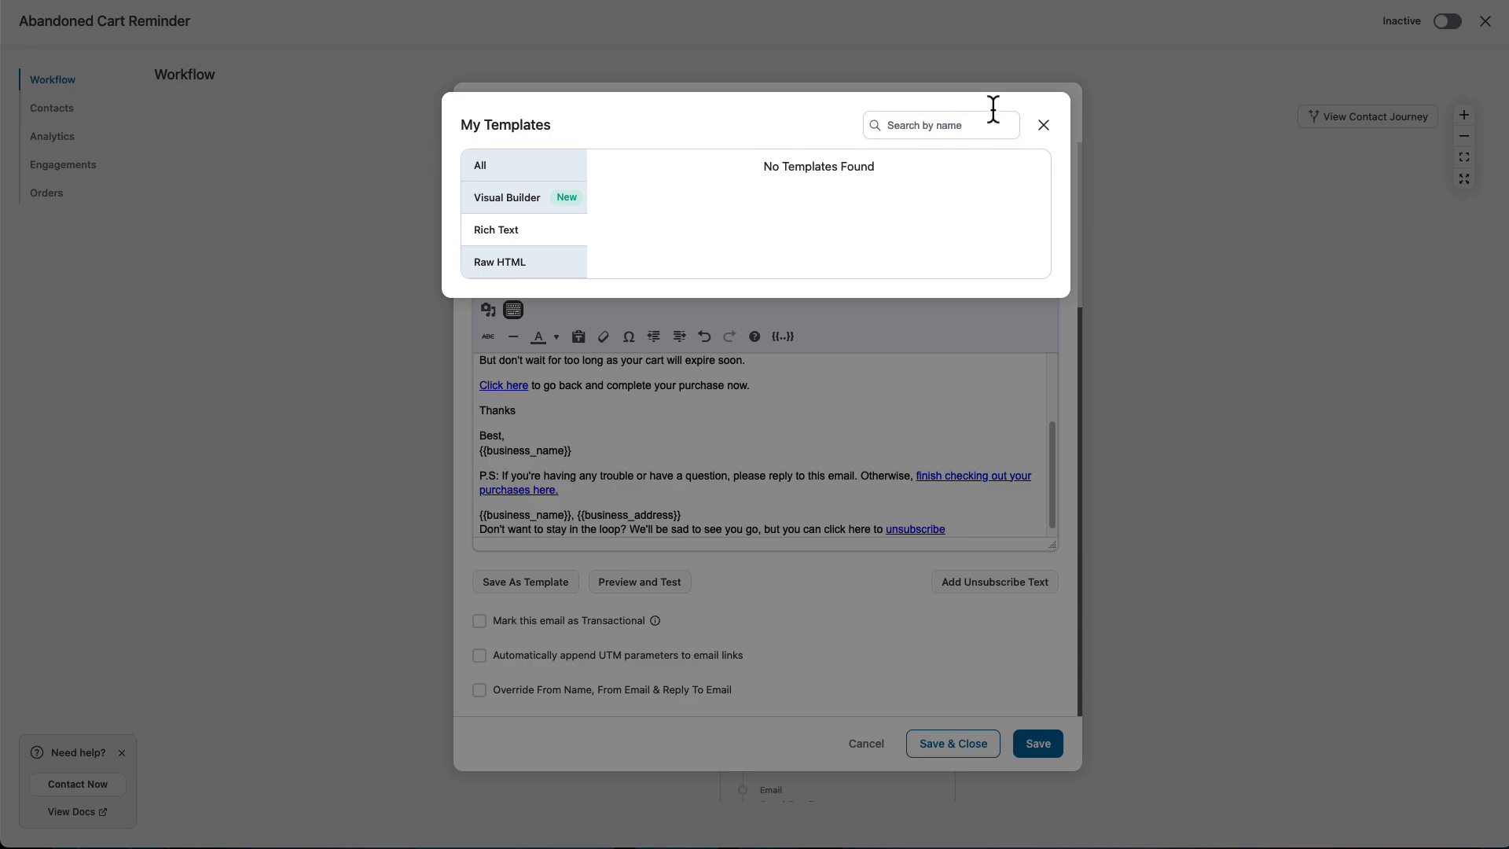
left_click(1045, 126)
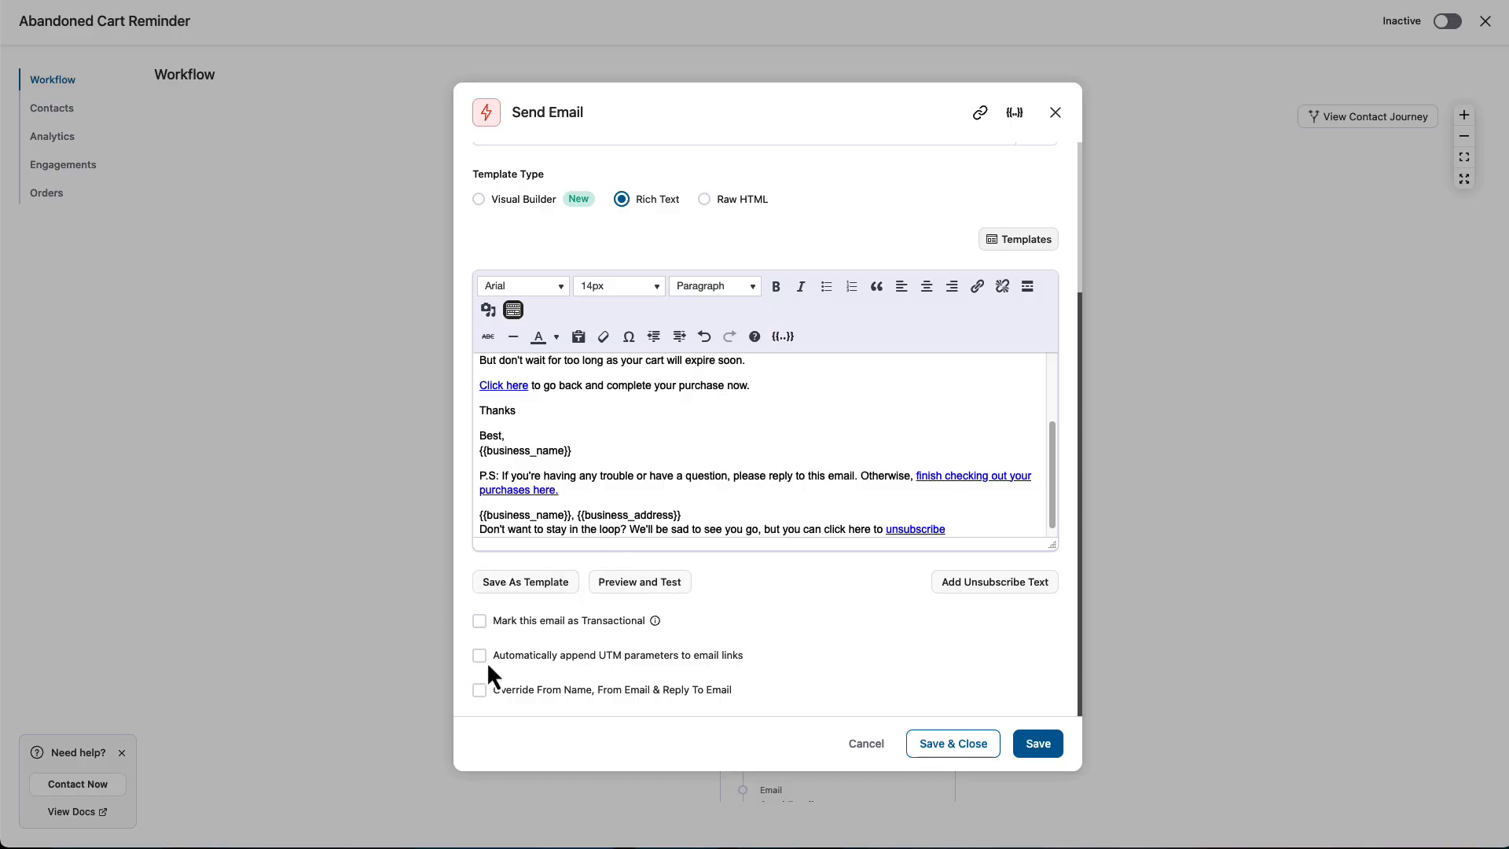
mouse_move(655, 622)
scroll(657, 468, "down", 1)
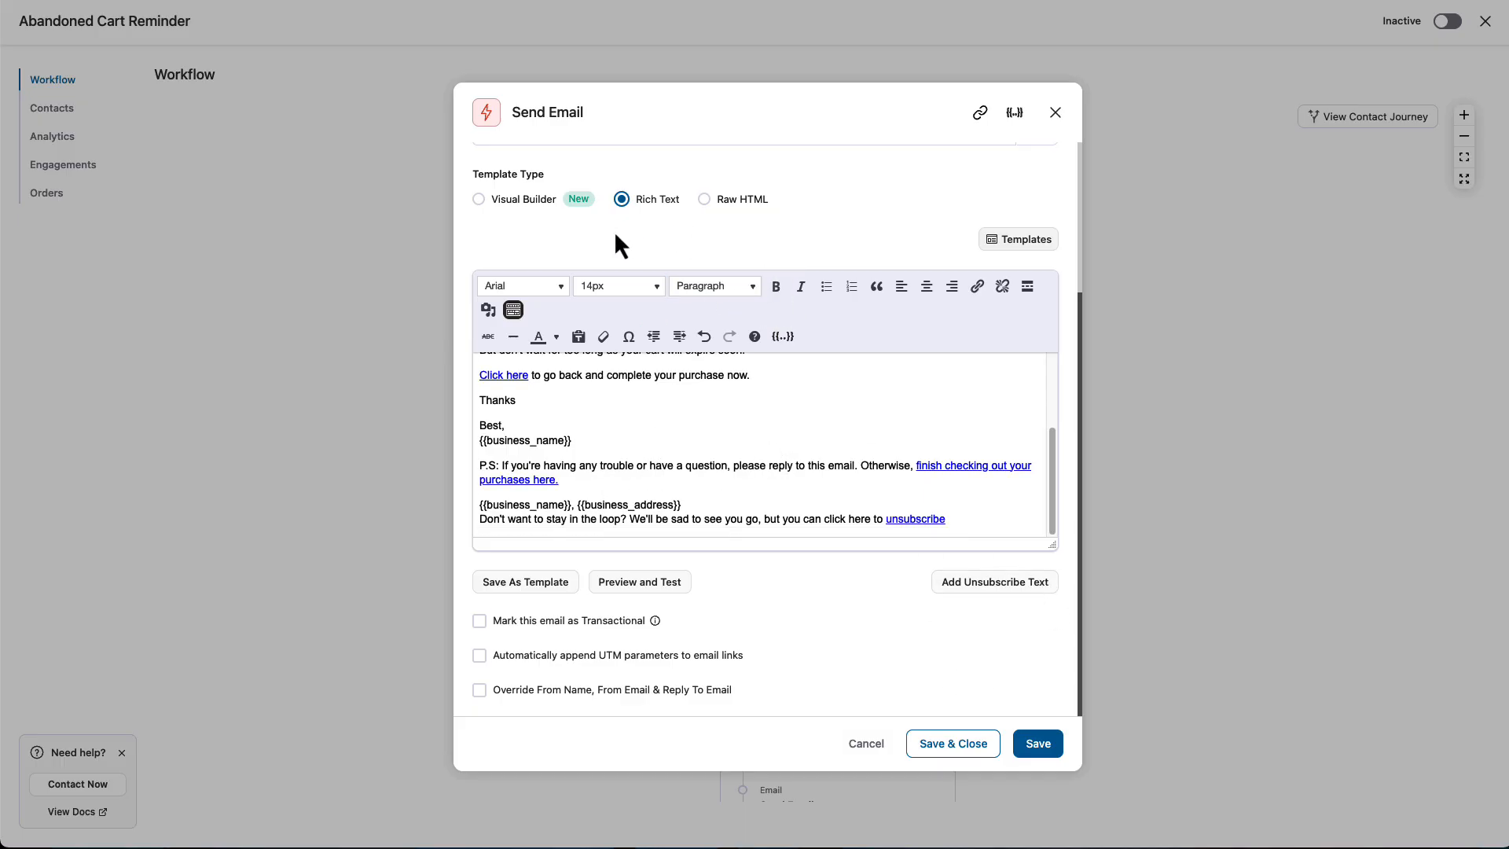
Step: Configure the Cart Recovery URL merge tag with a static coupon using the sample code dsfsdfdsfdsf
left_click(1017, 115)
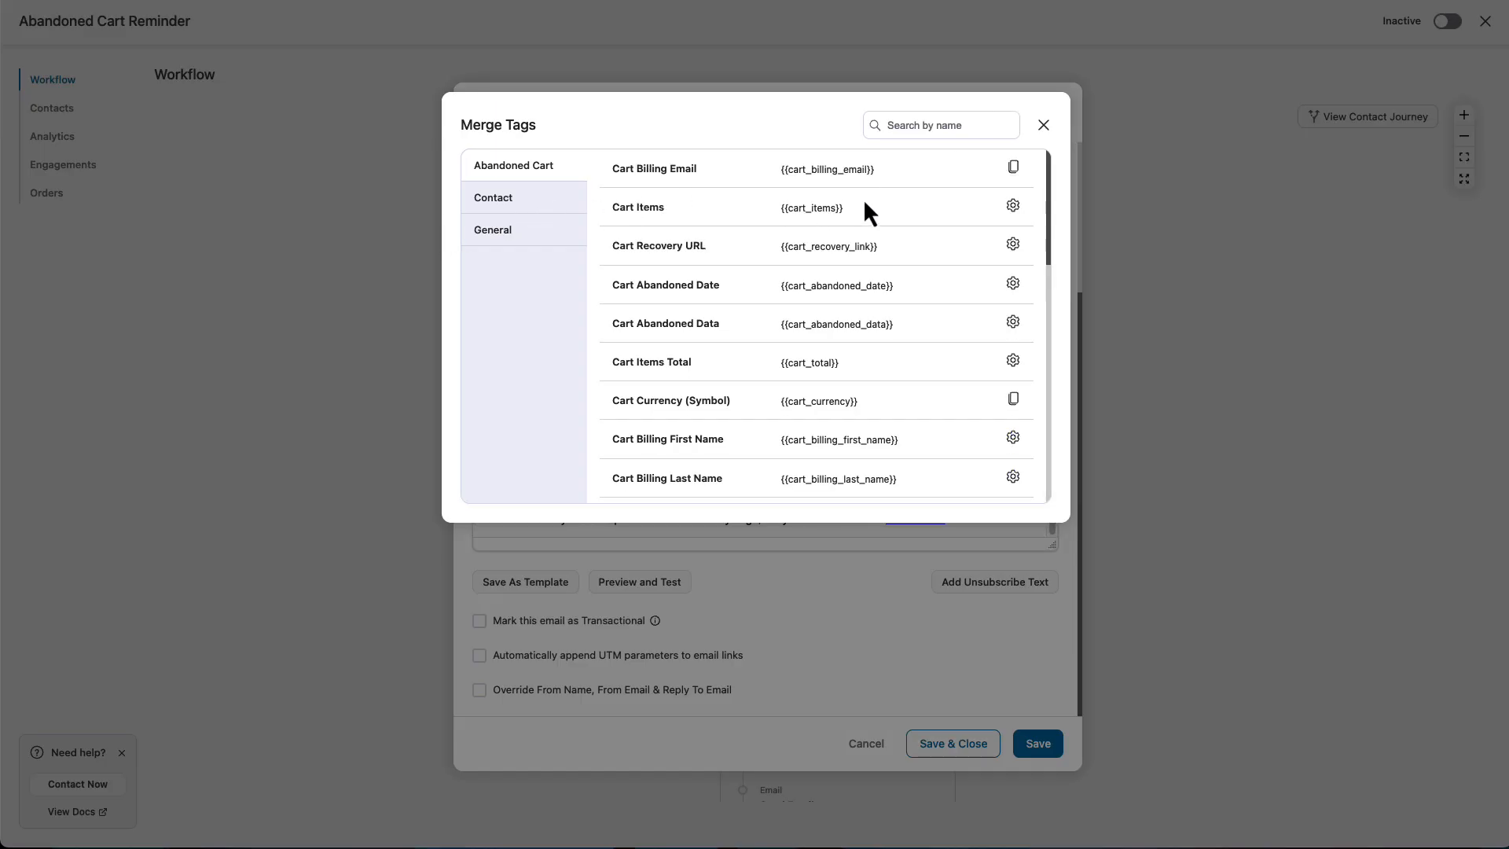
scroll(904, 322, "down", 1)
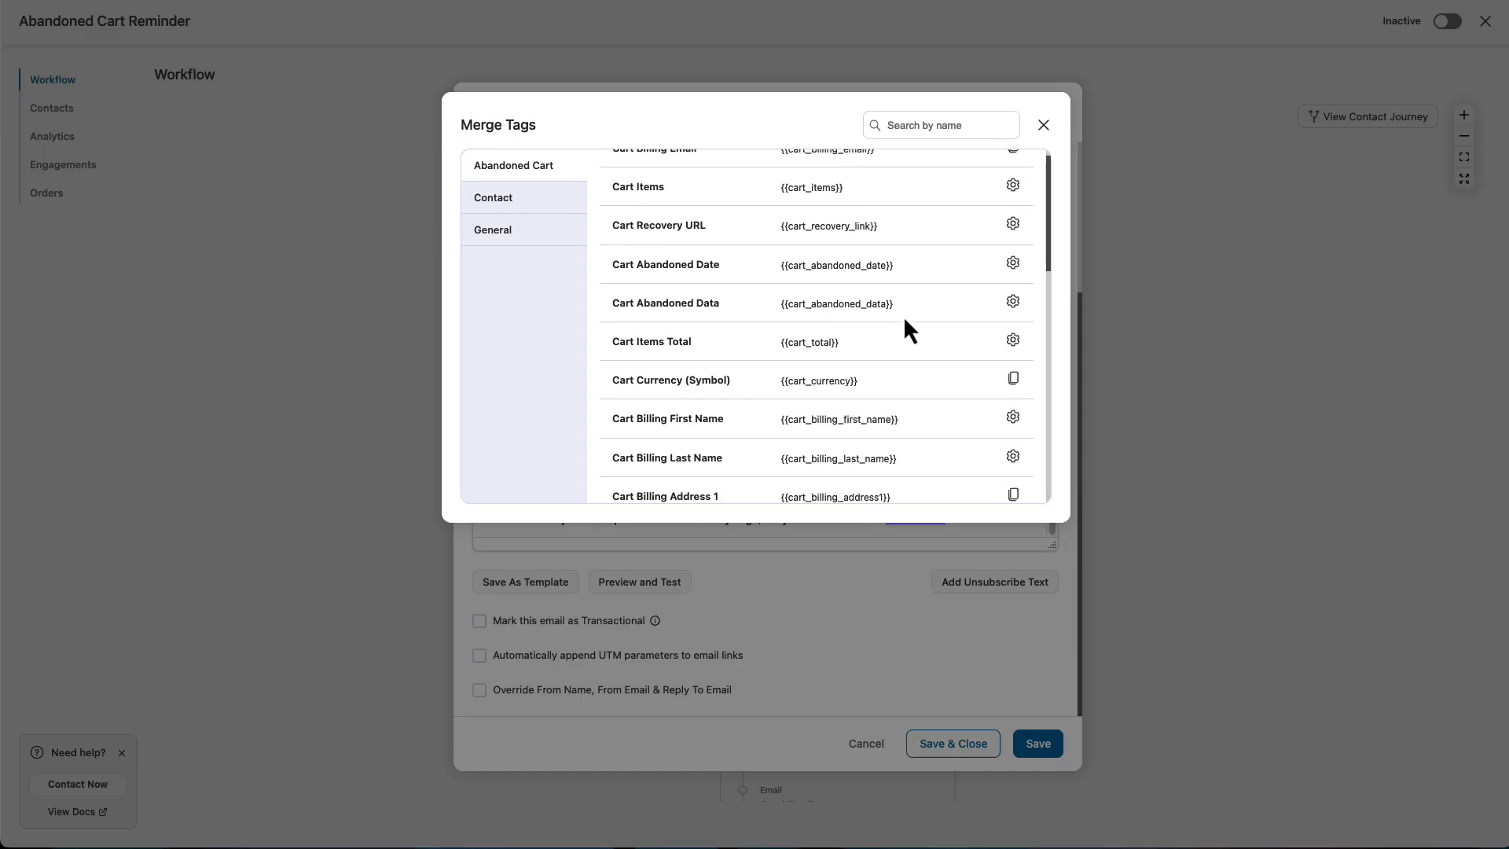
left_click(1014, 227)
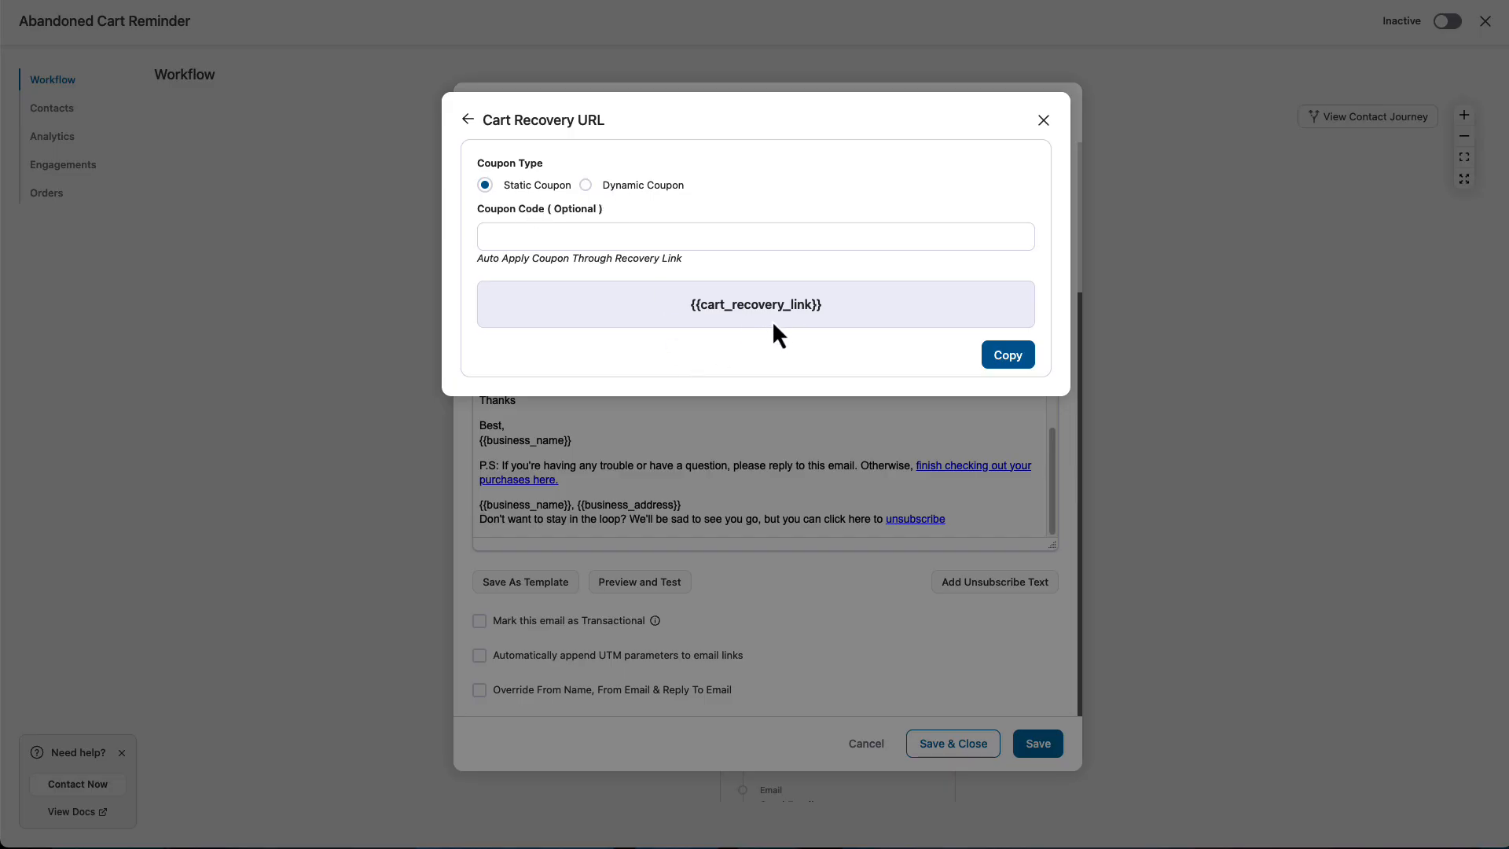
left_click(587, 186)
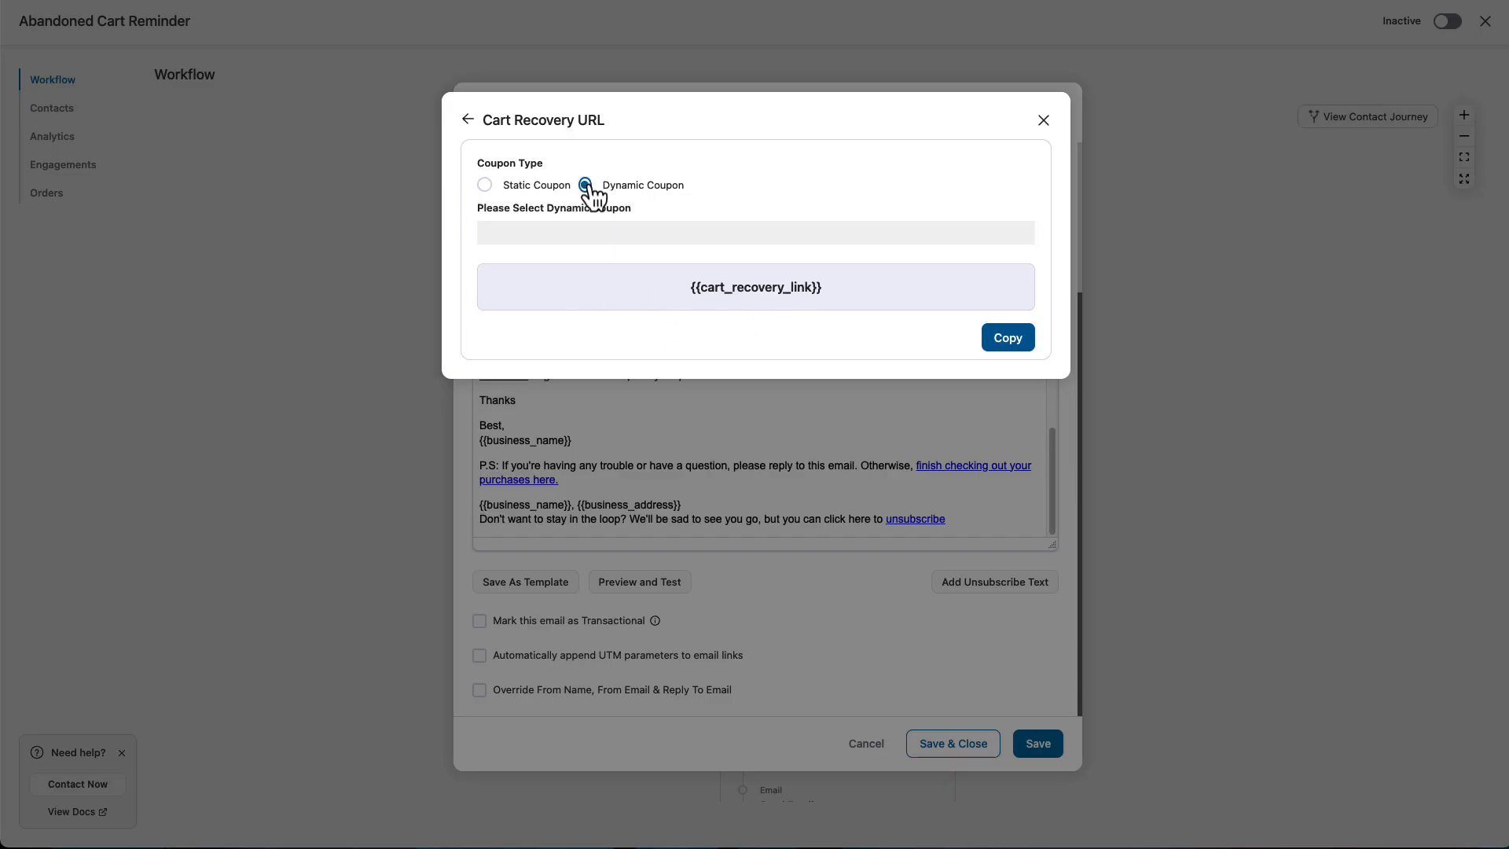
left_click(485, 187)
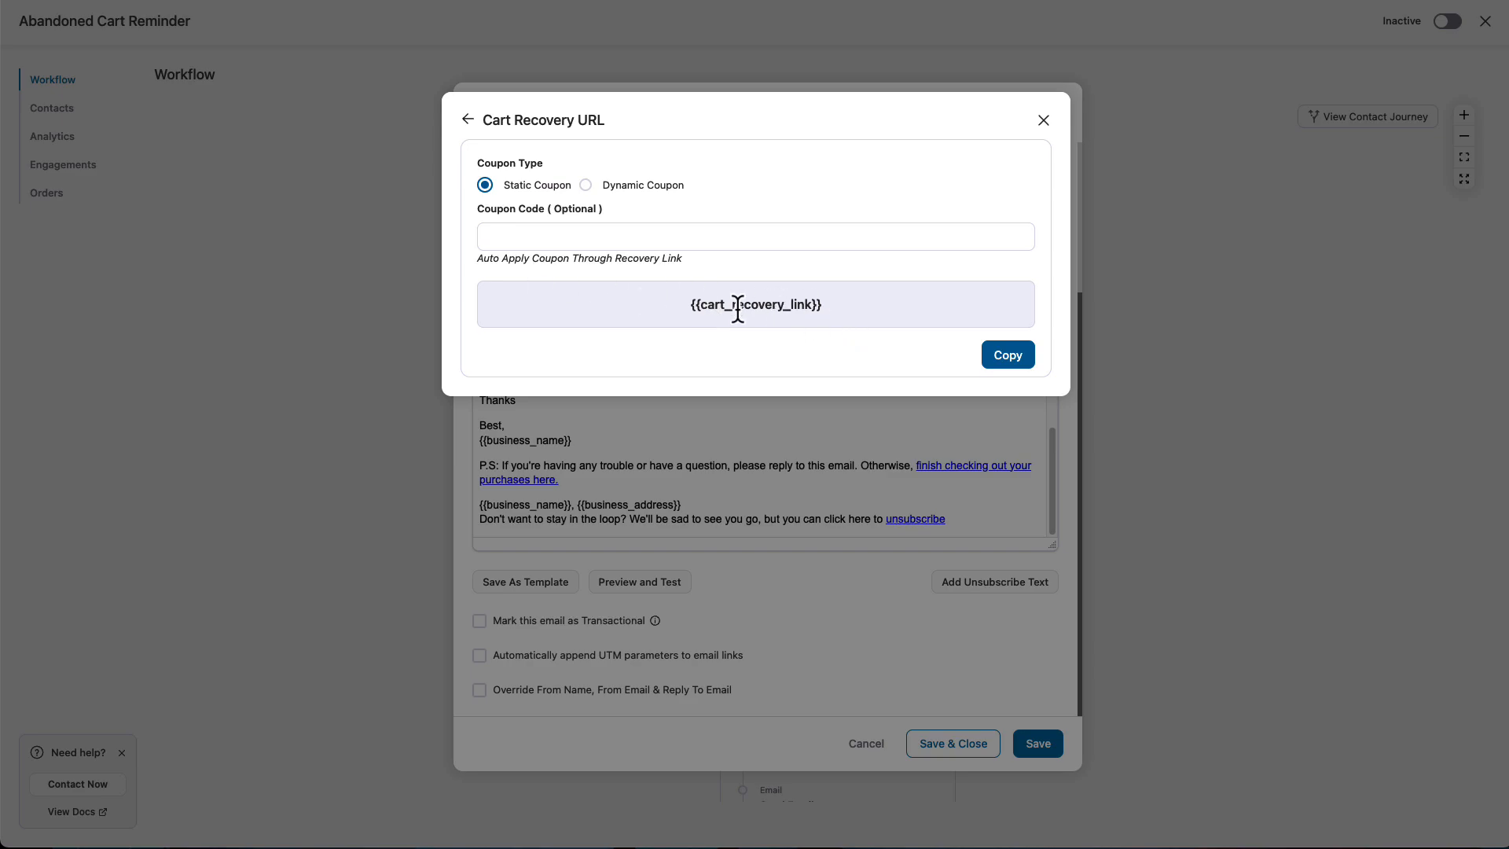
left_click(488, 236)
type("dsfsd")
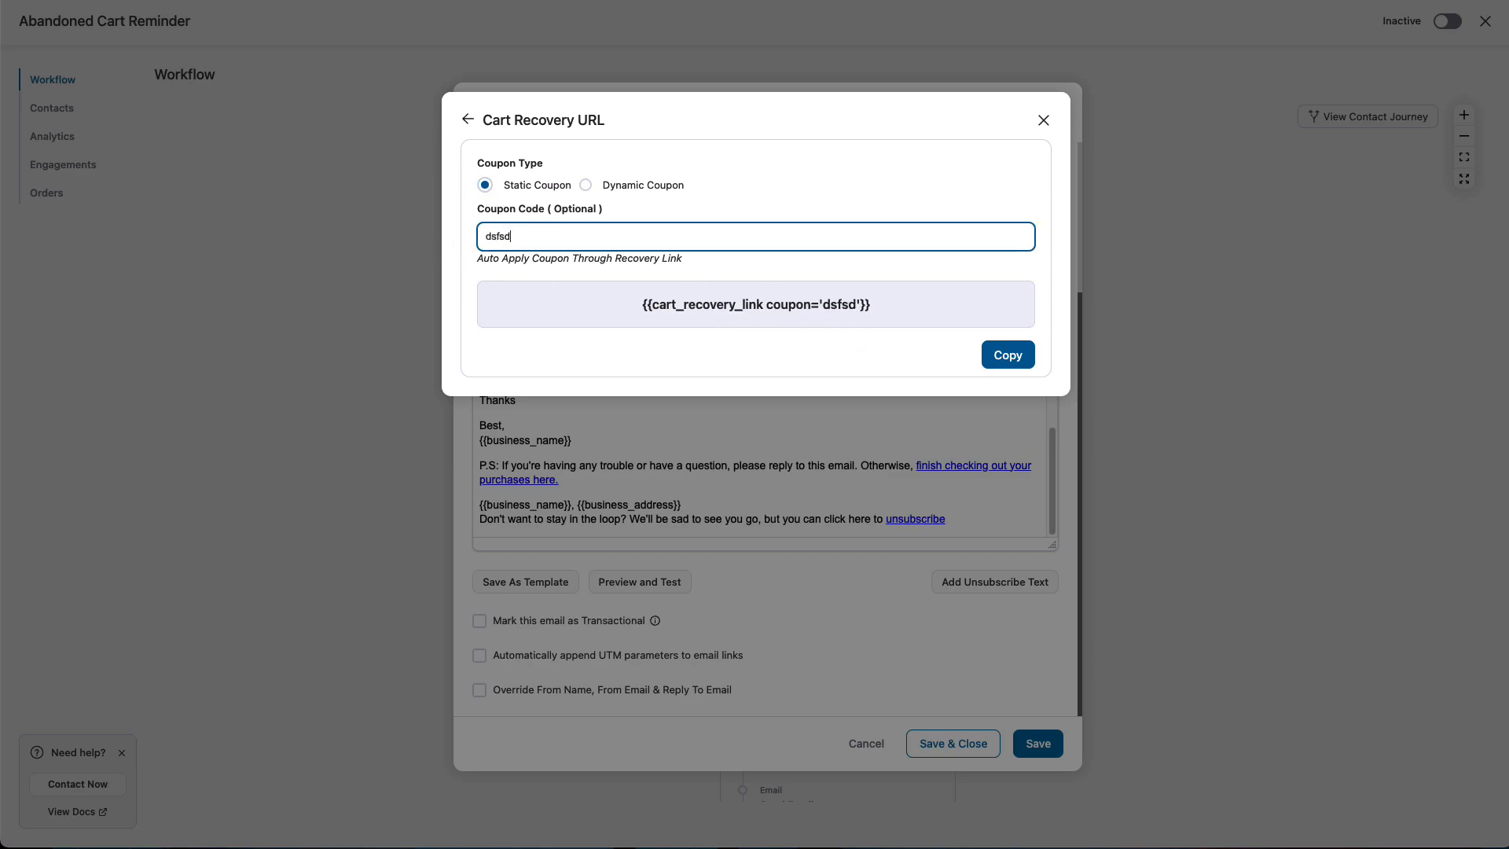
type("fdsfdsf")
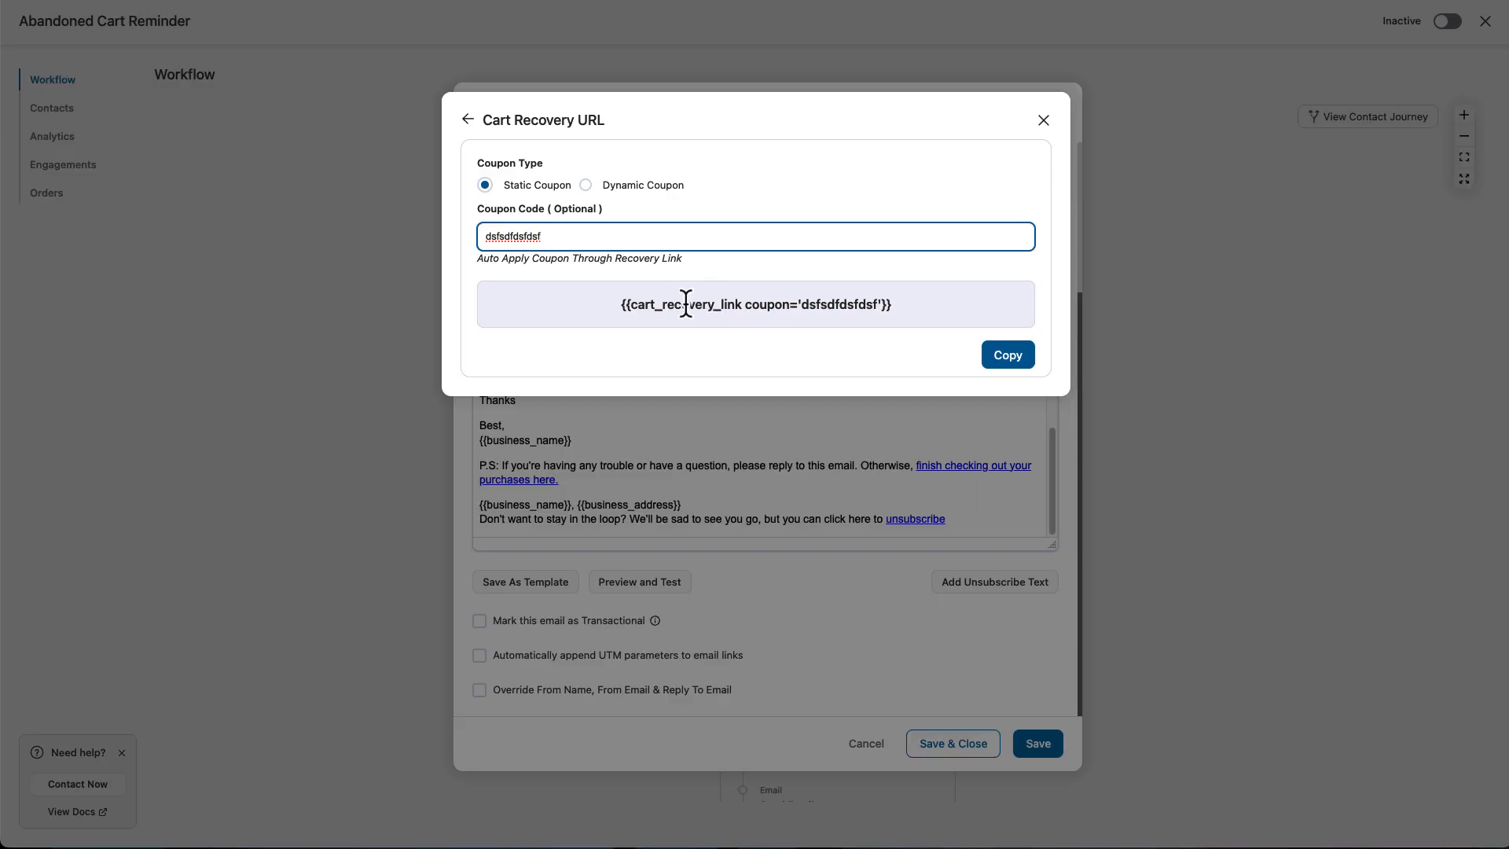
Step: Clear the sample coupon code from the Cart Recovery URL merge tag, and save and close the first email
left_click_drag(580, 235, 413, 232)
key("BackSpace")
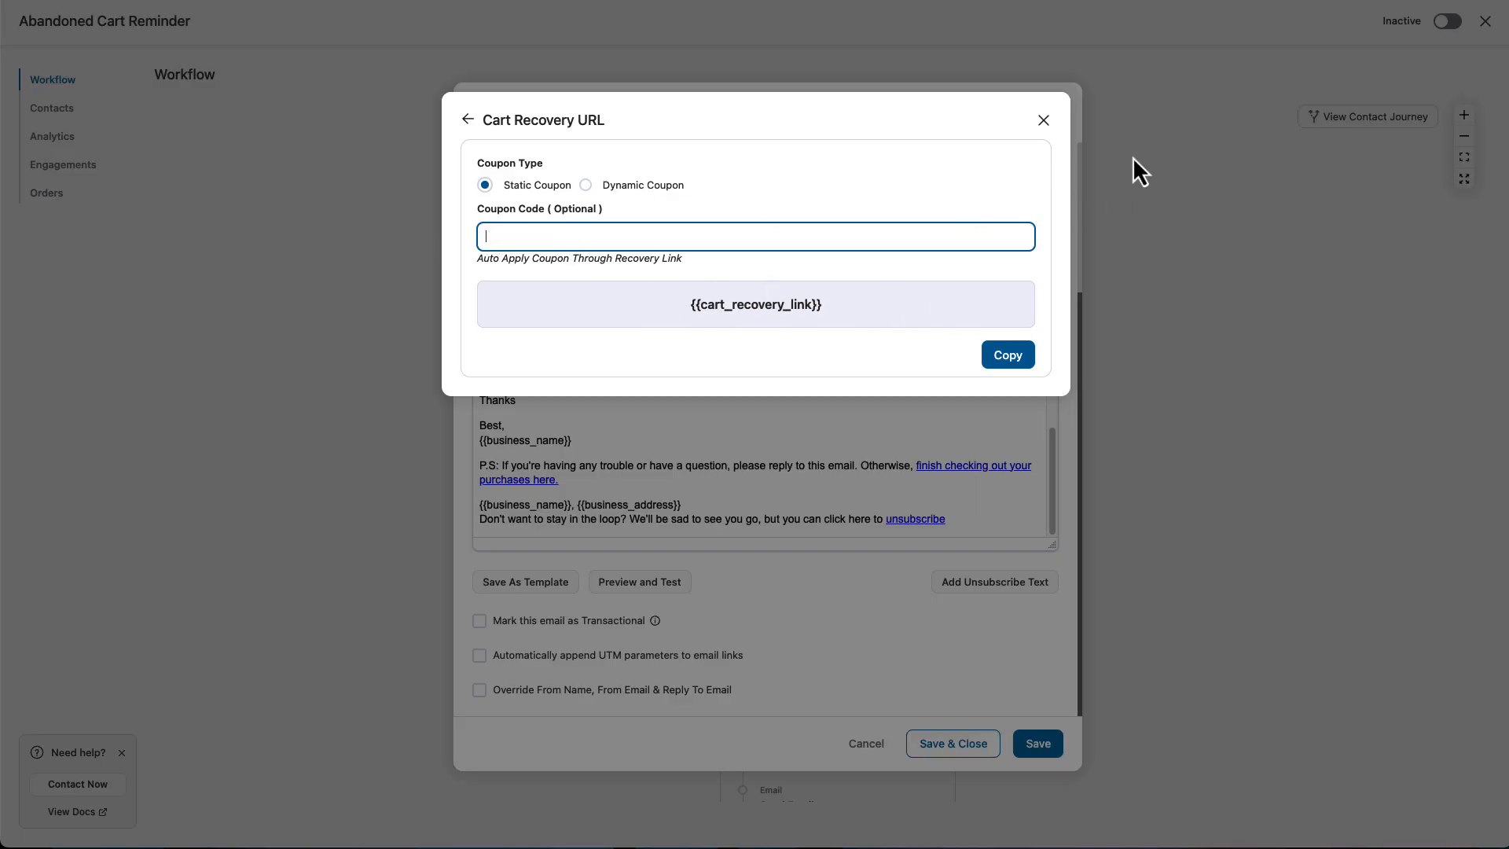
left_click(1044, 121)
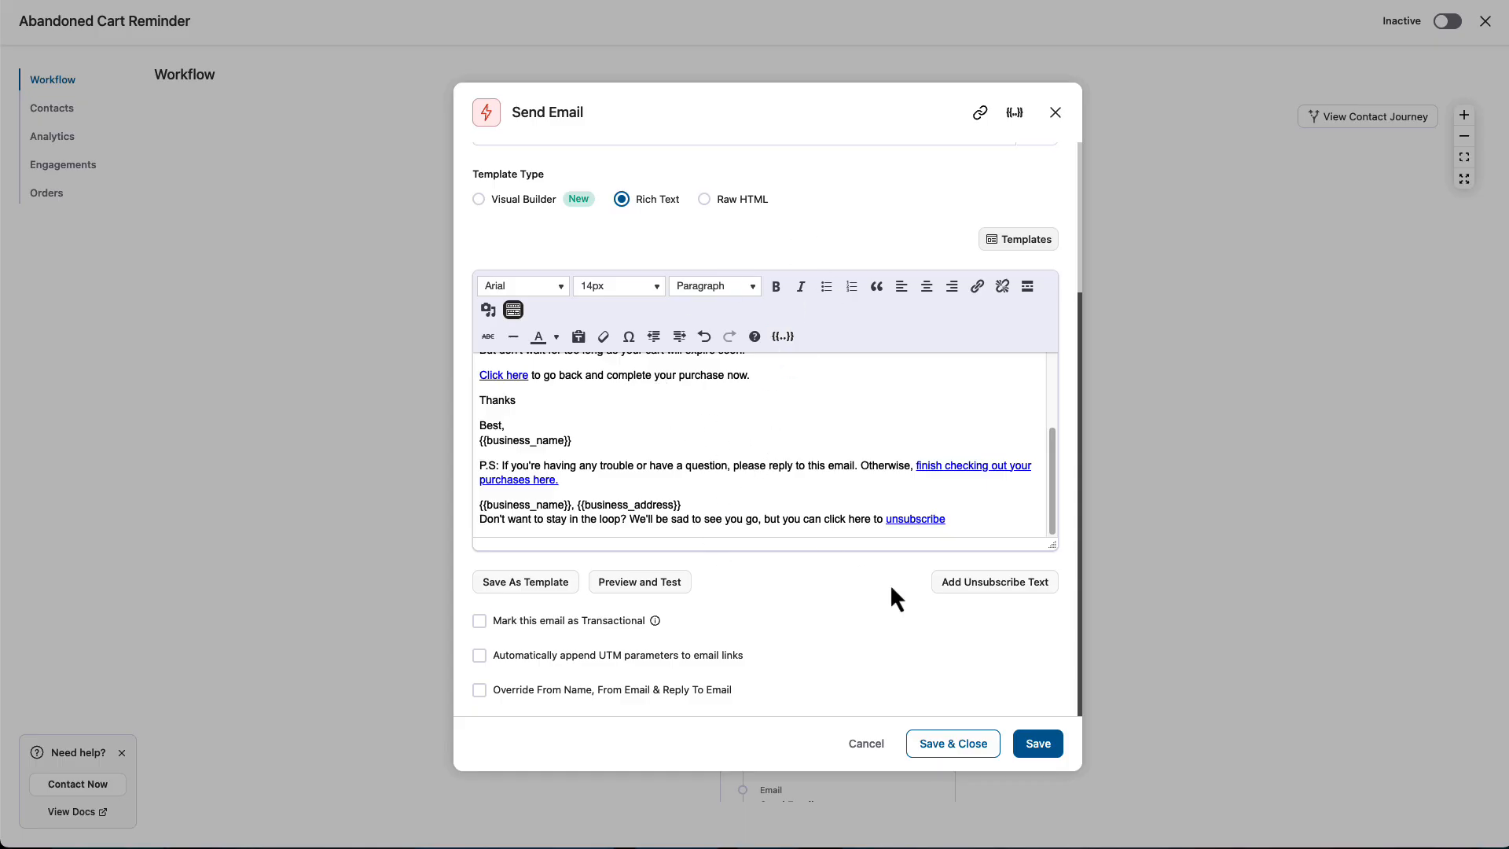
left_click(1043, 743)
left_click(951, 739)
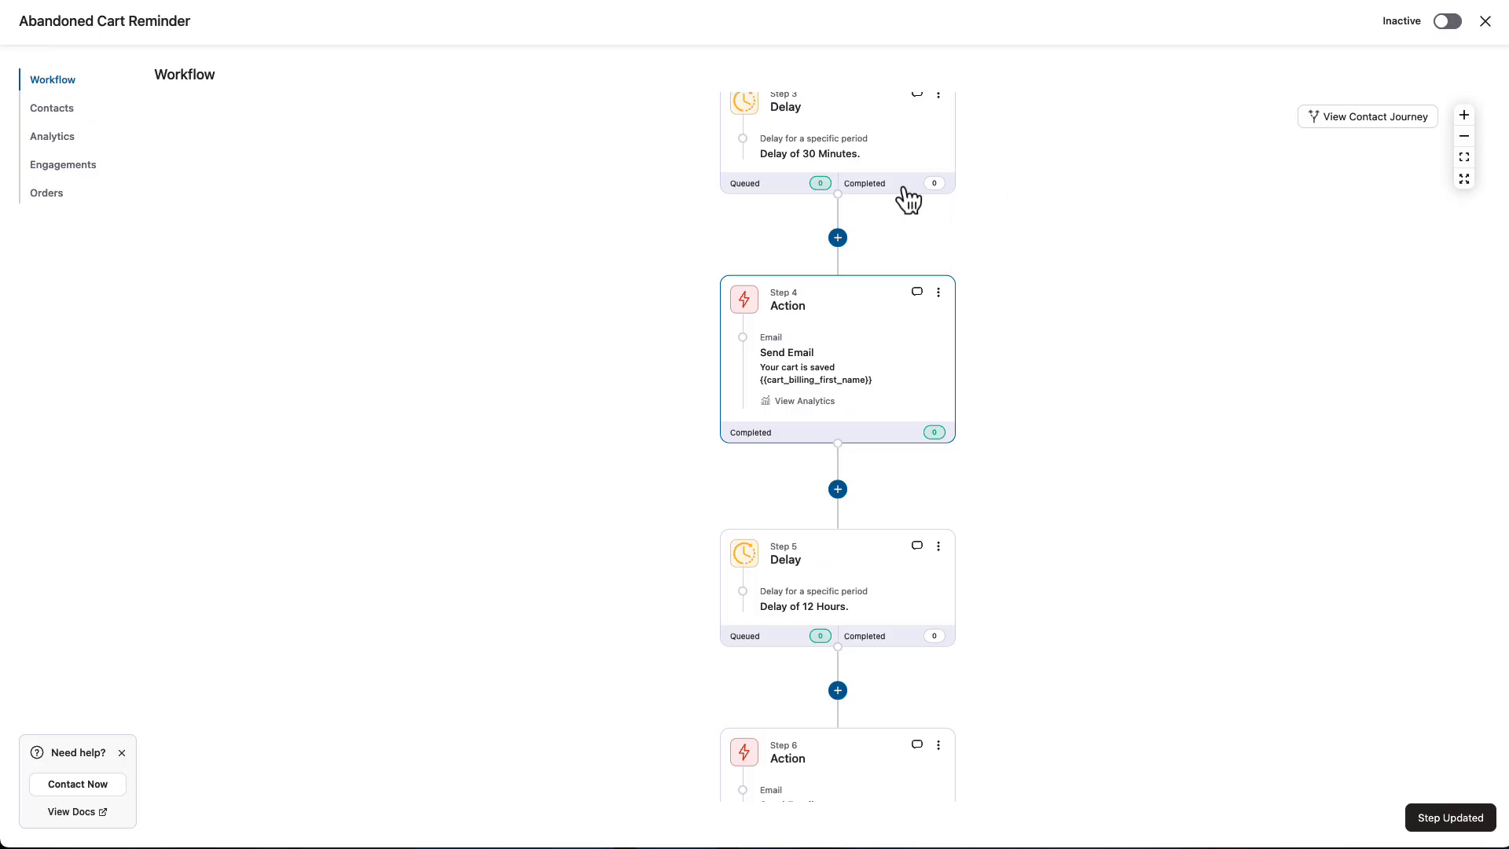
Step: Open the Step 6 email "Your cart is about to expire..." and review its subject and body text
scroll(738, 376, "down", 2)
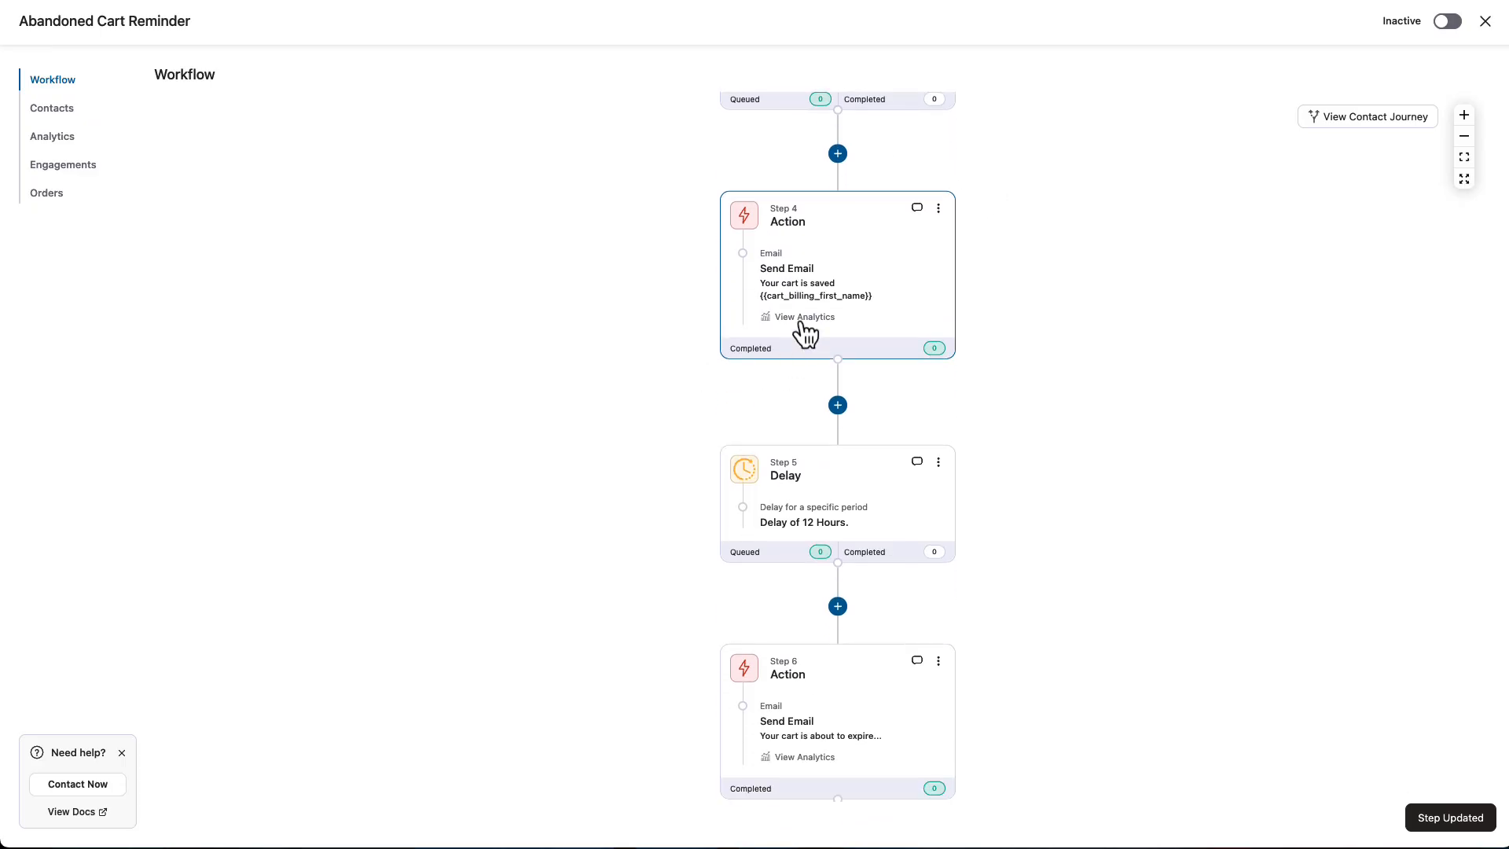
scroll(825, 327, "down", 2)
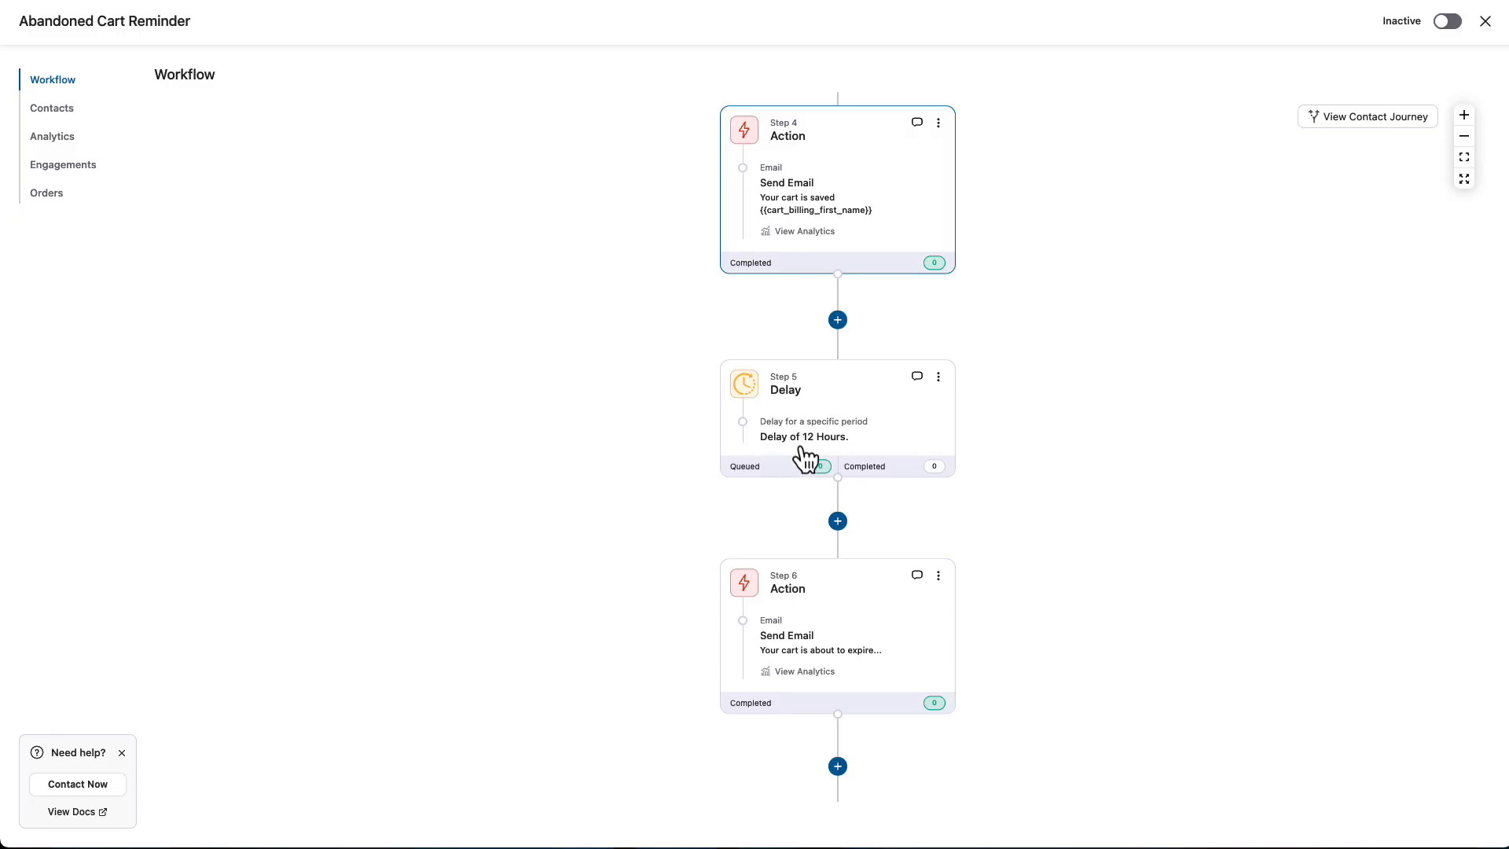
scroll(823, 431, "down", 4)
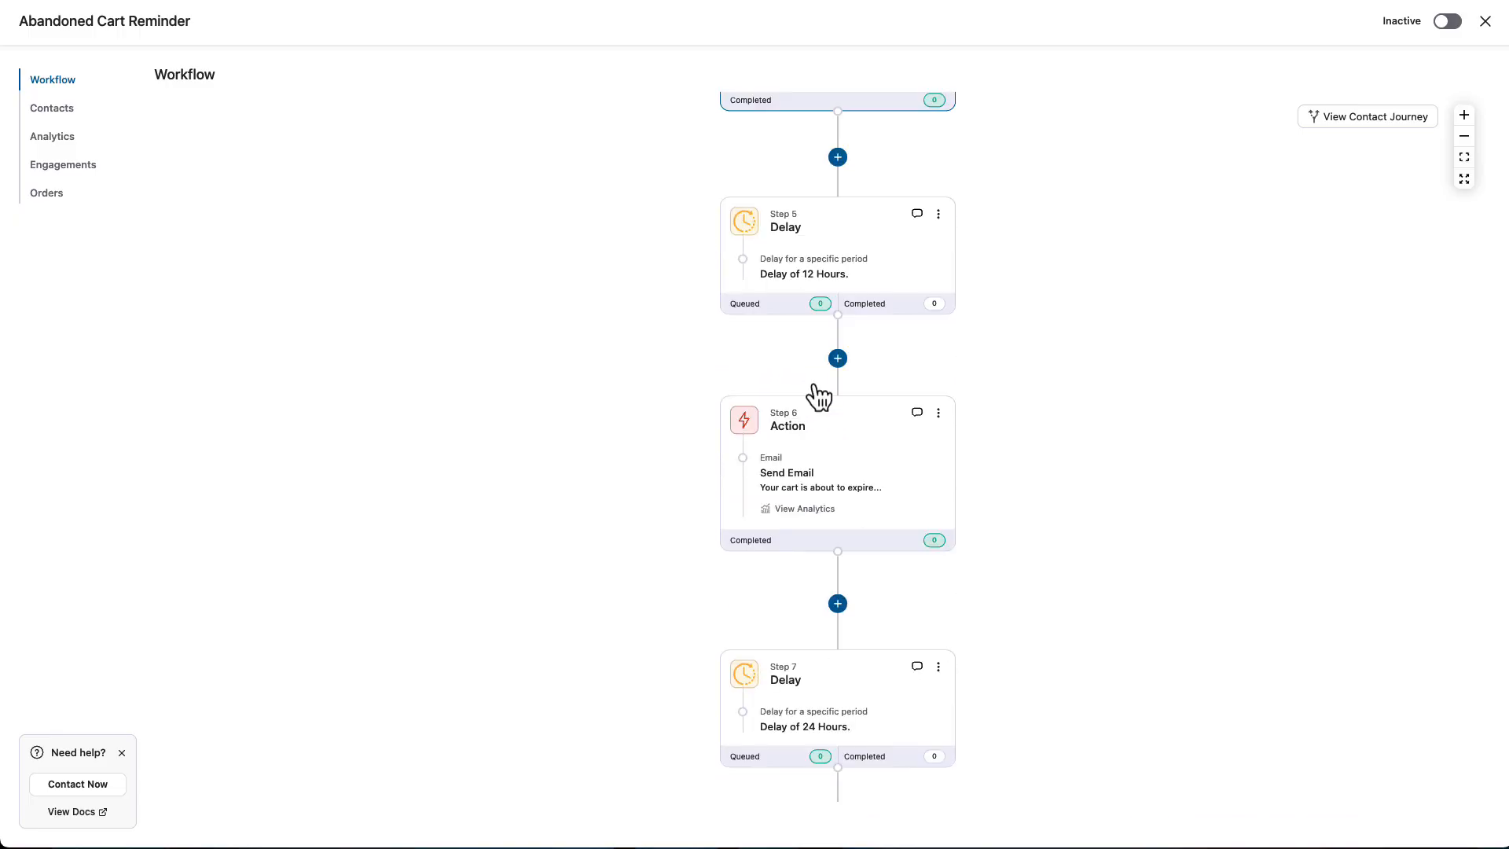
left_click(845, 476)
scroll(718, 296, "down", 2)
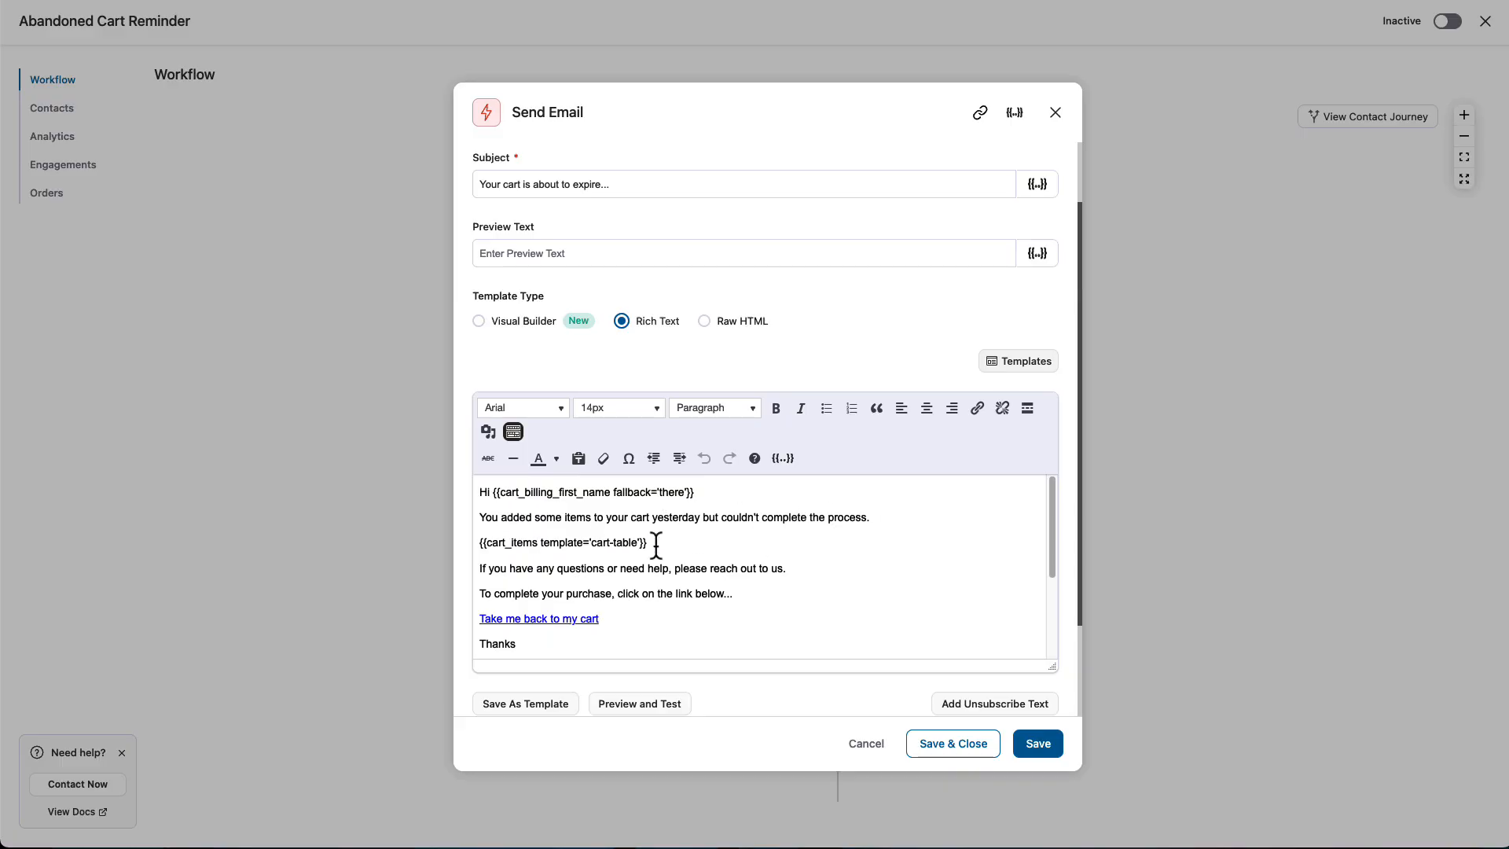
scroll(567, 552, "down", 1)
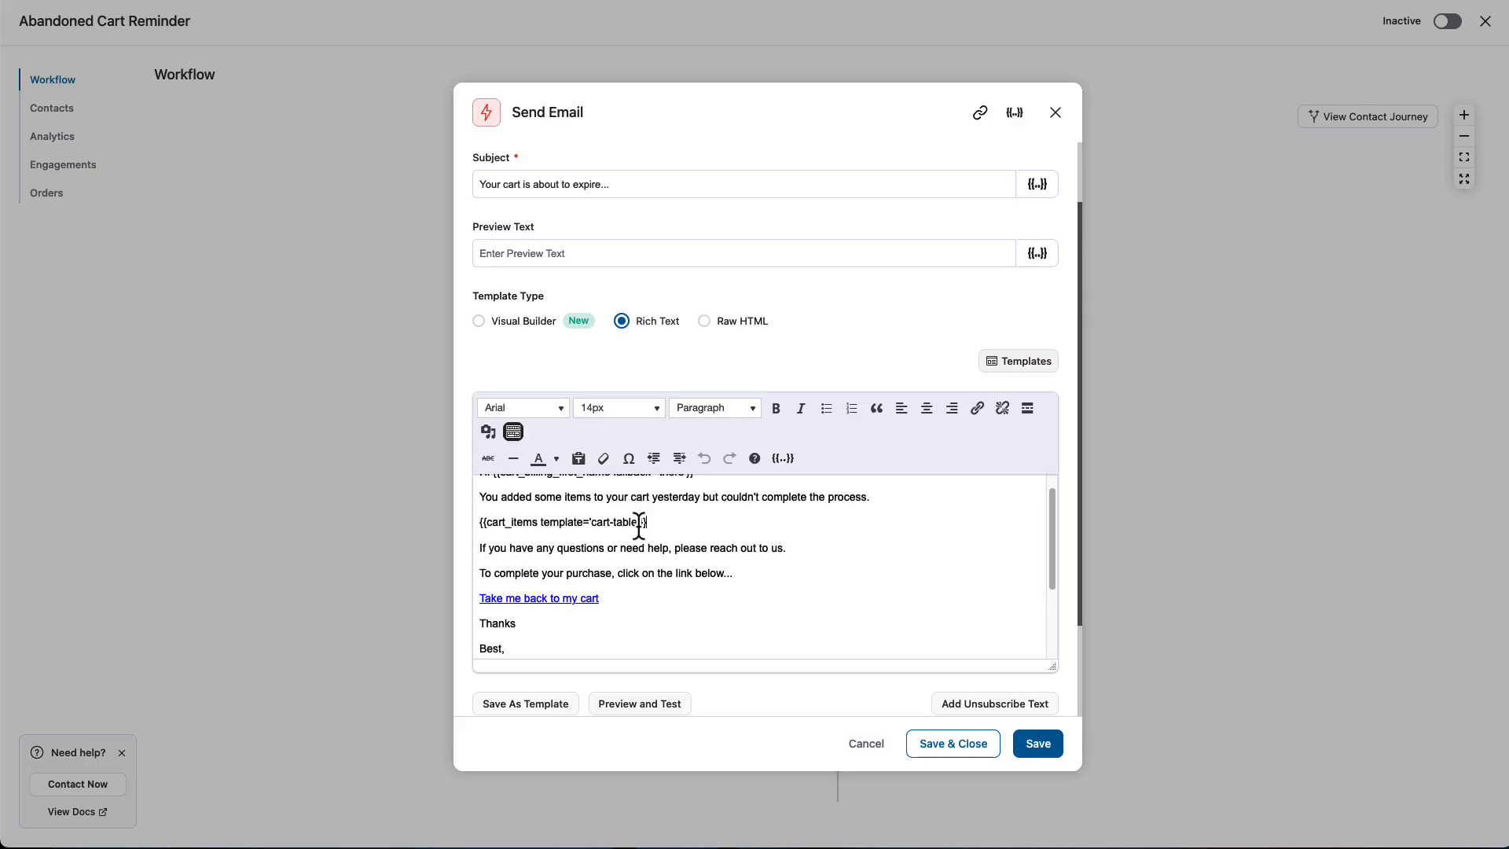
Step: Check the layout templates offered for the Cart Items merge tag, and close the email without changing it
left_click(1015, 112)
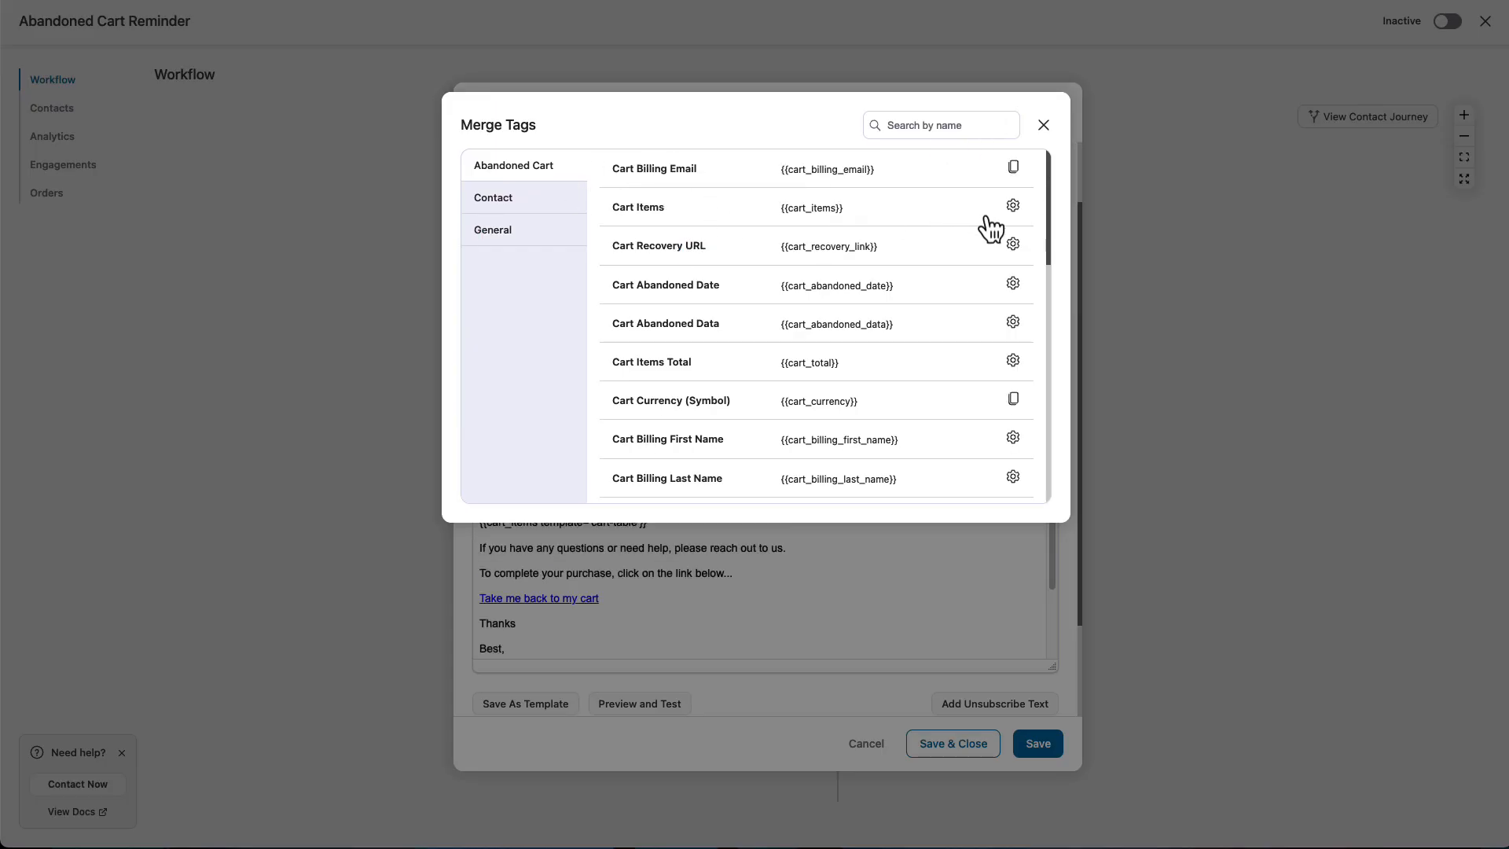
left_click(1014, 207)
left_click(616, 202)
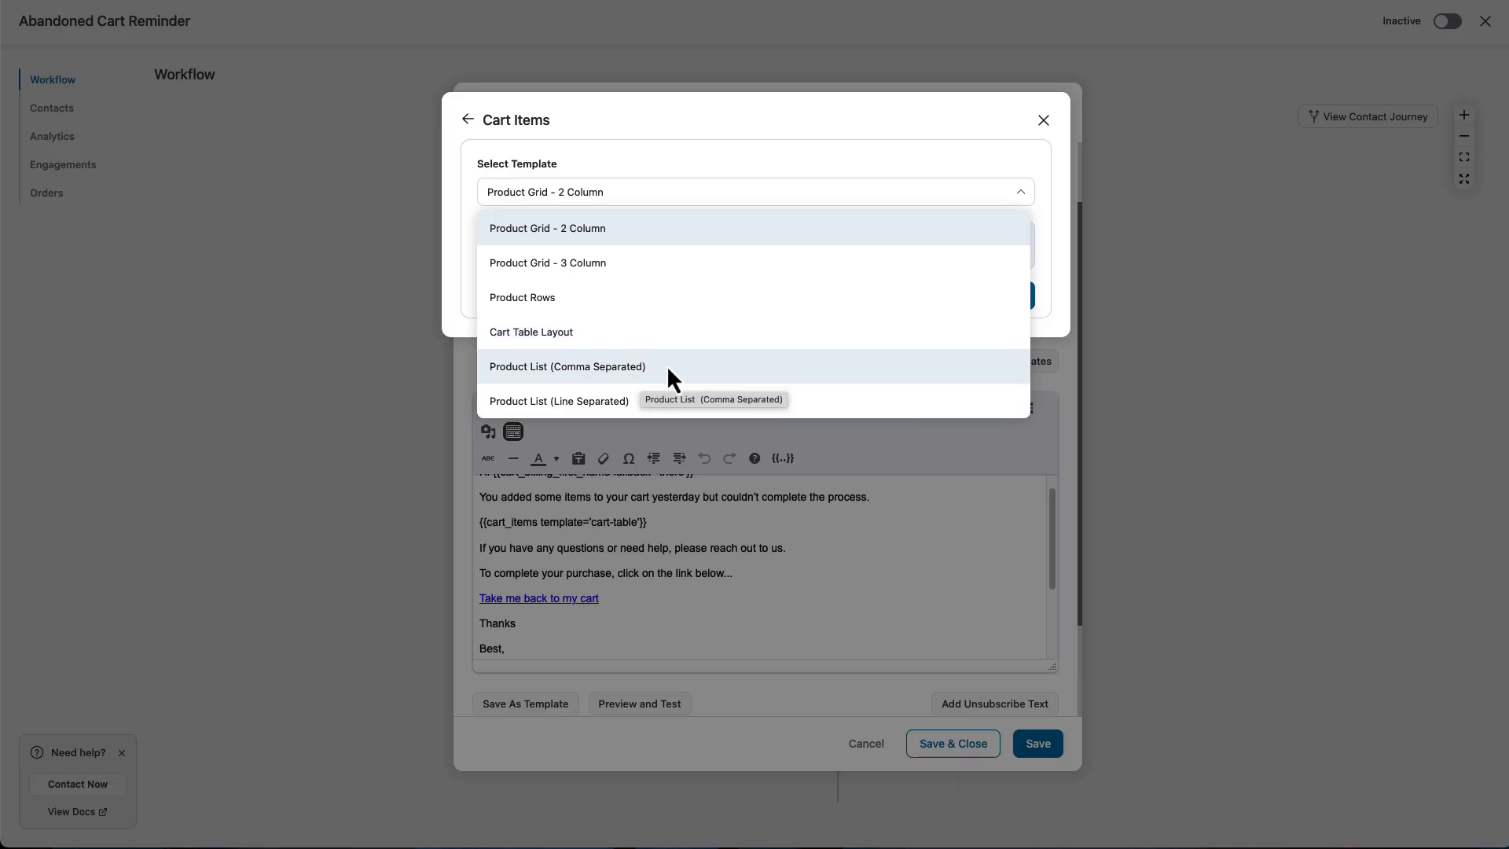
left_click(794, 138)
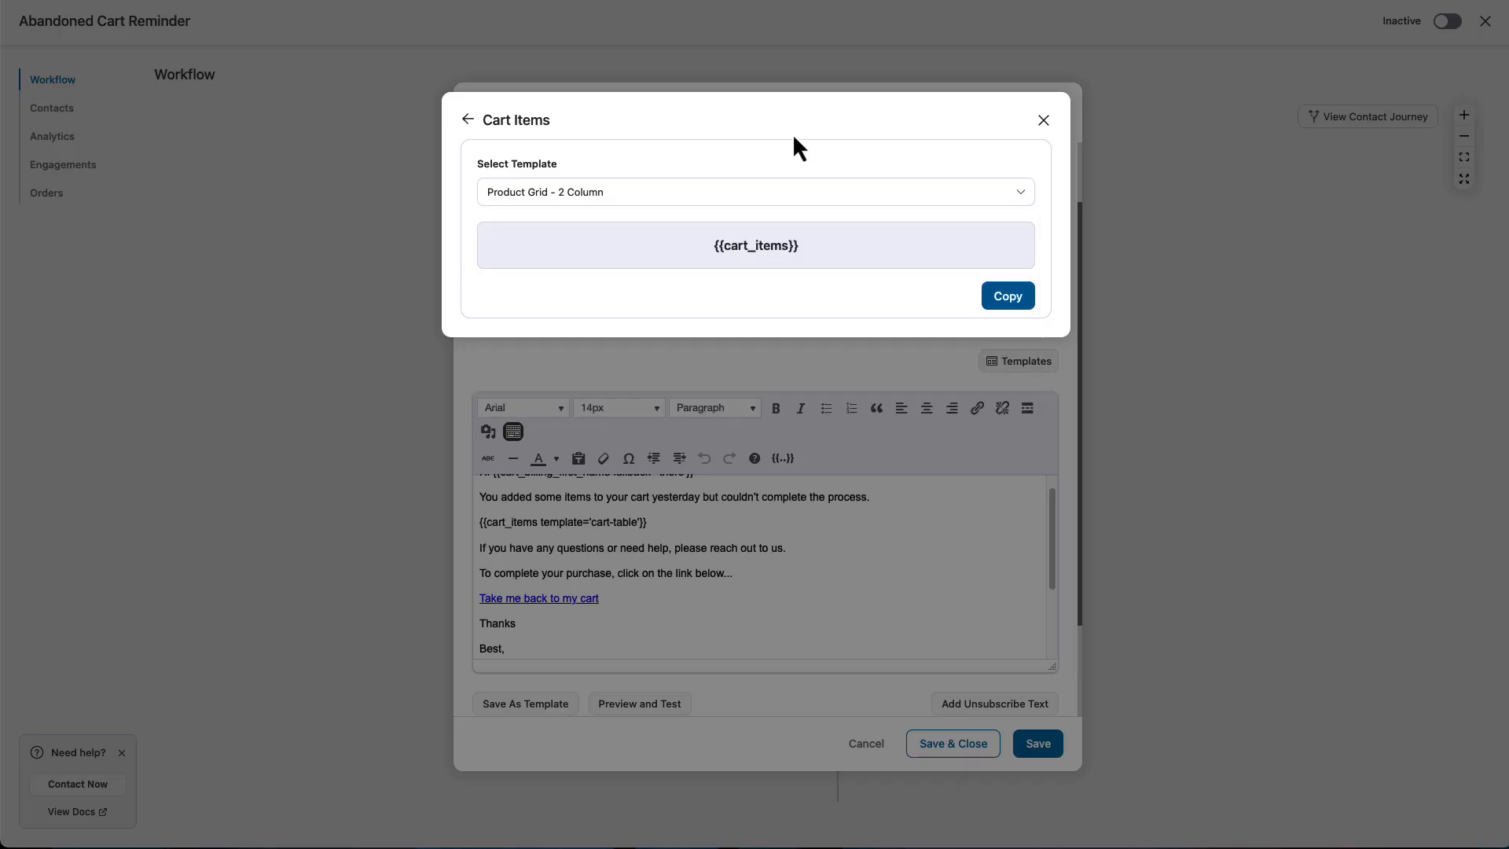
left_click(1043, 121)
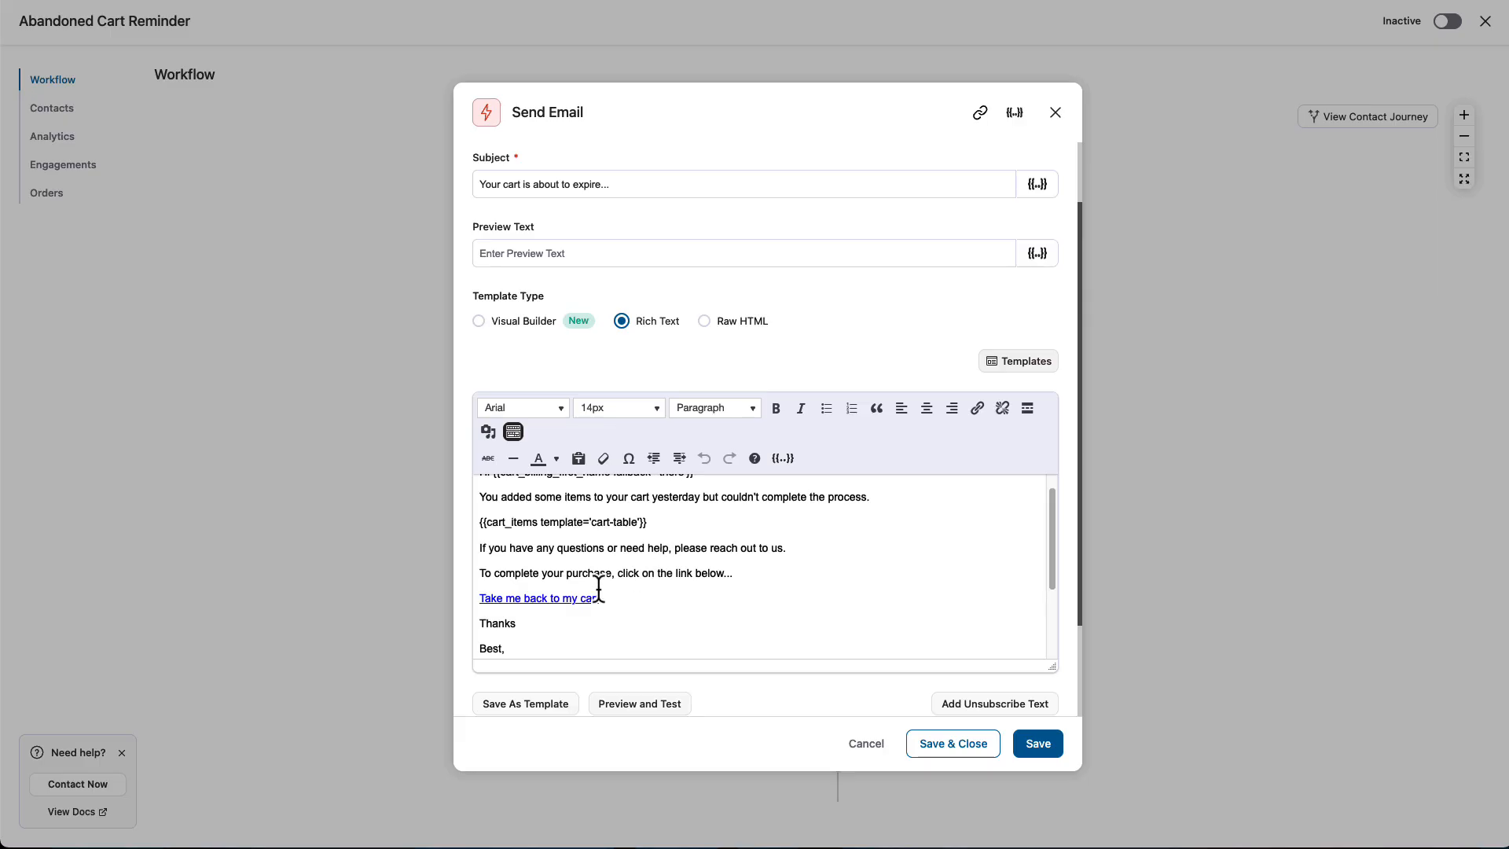
scroll(882, 427, "down", 1)
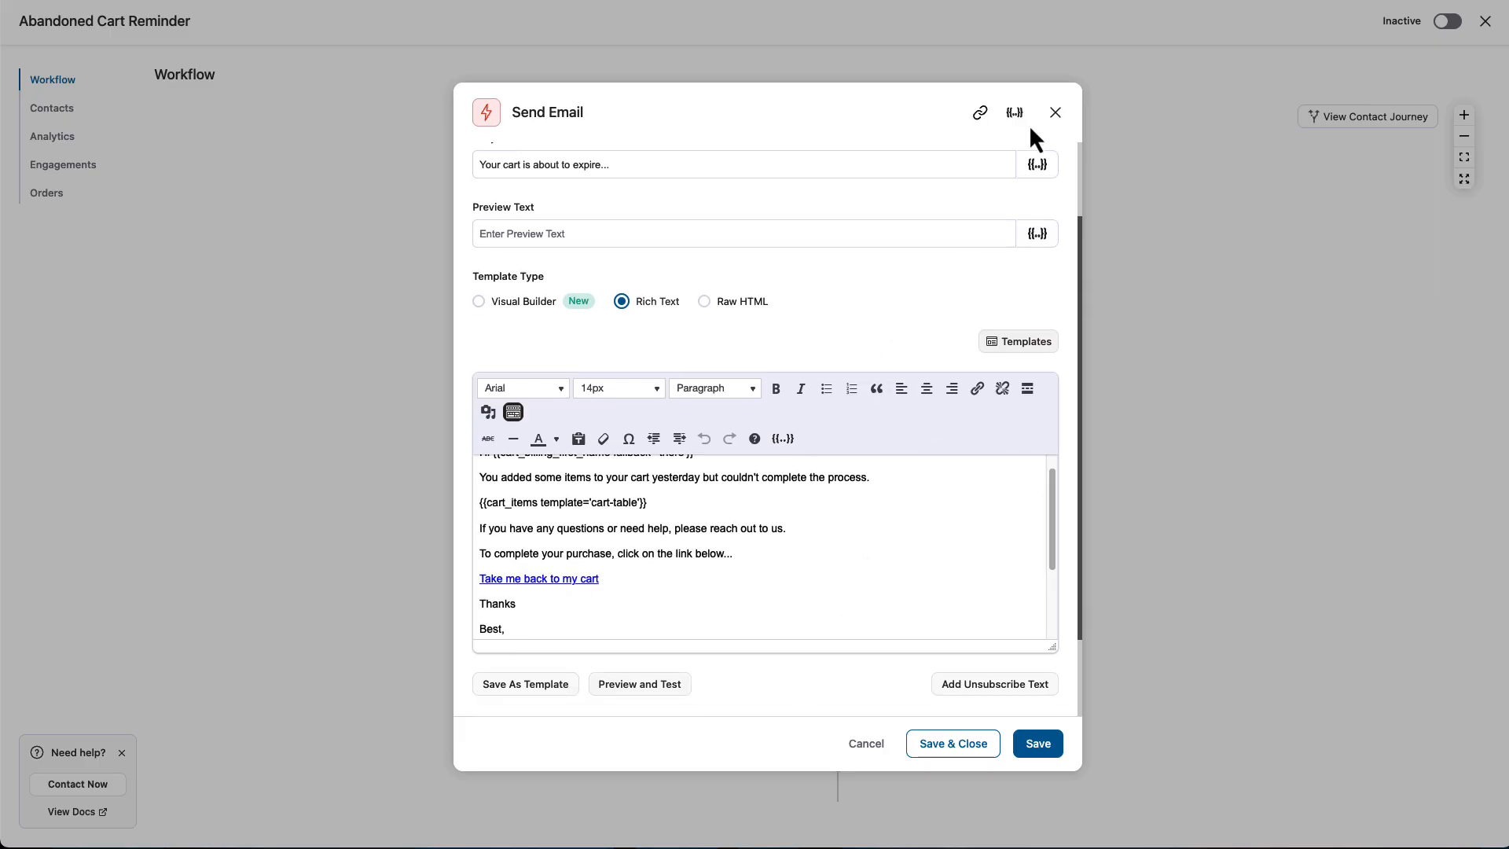
left_click(1054, 114)
Step: Review the remaining workflow steps down to End Automation and check which step types can be added after Step 8
scroll(795, 438, "down", 4)
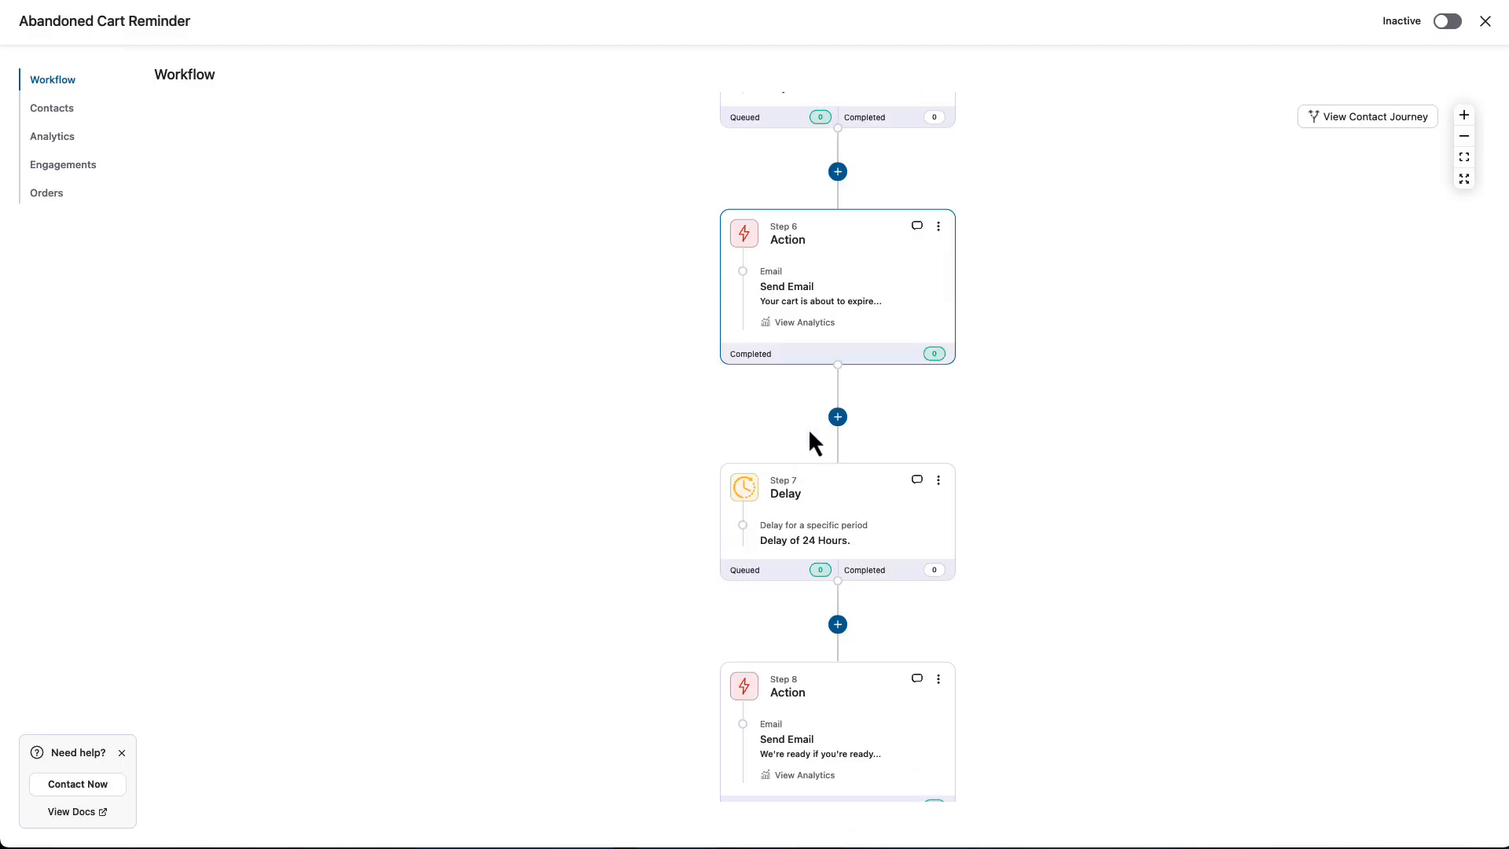
scroll(826, 535, "down", 3)
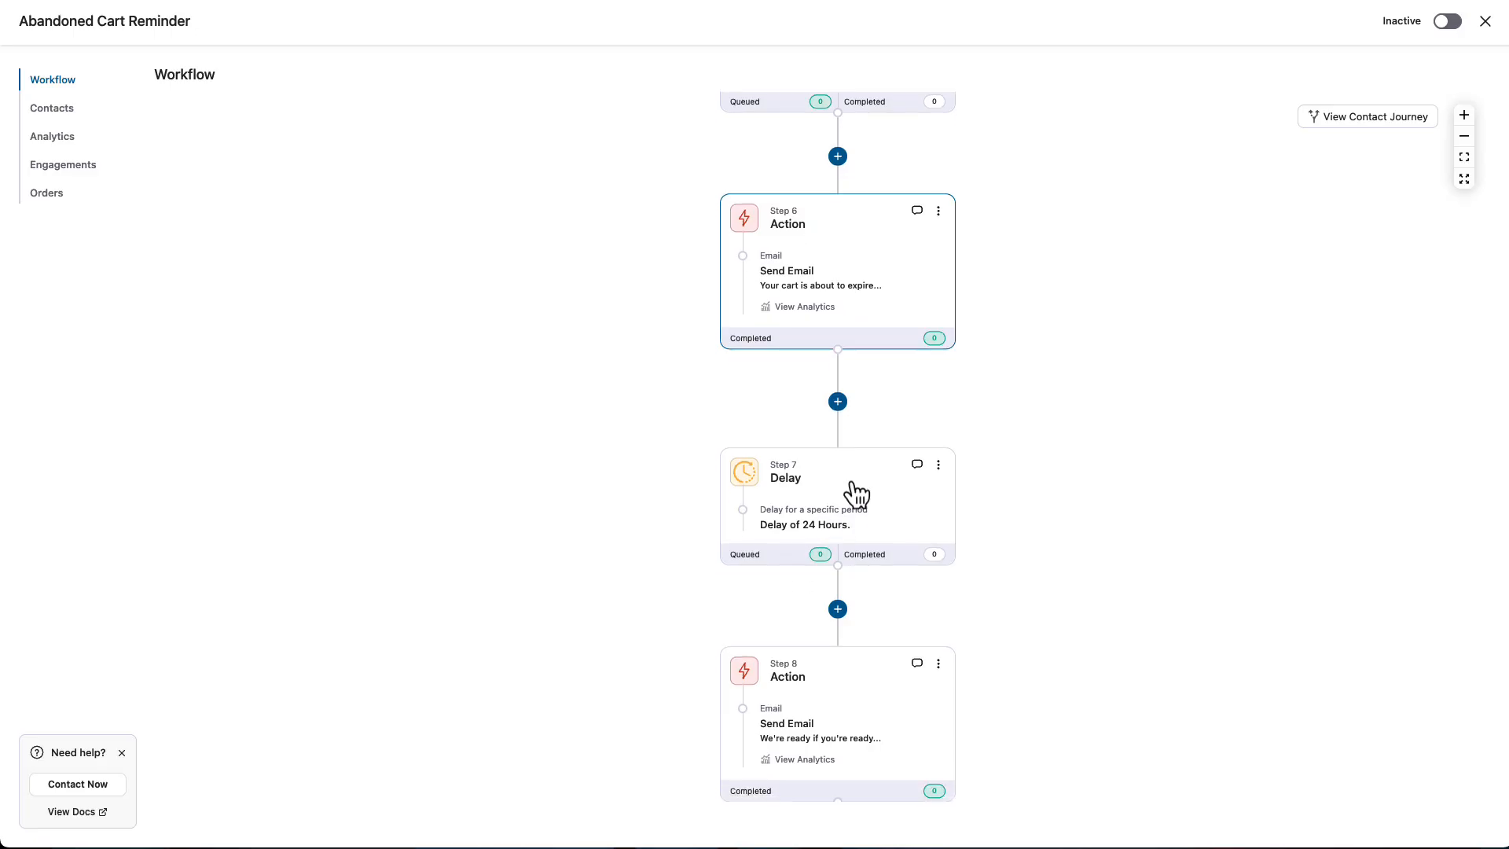
scroll(847, 456, "down", 1)
scroll(834, 574, "down", 4)
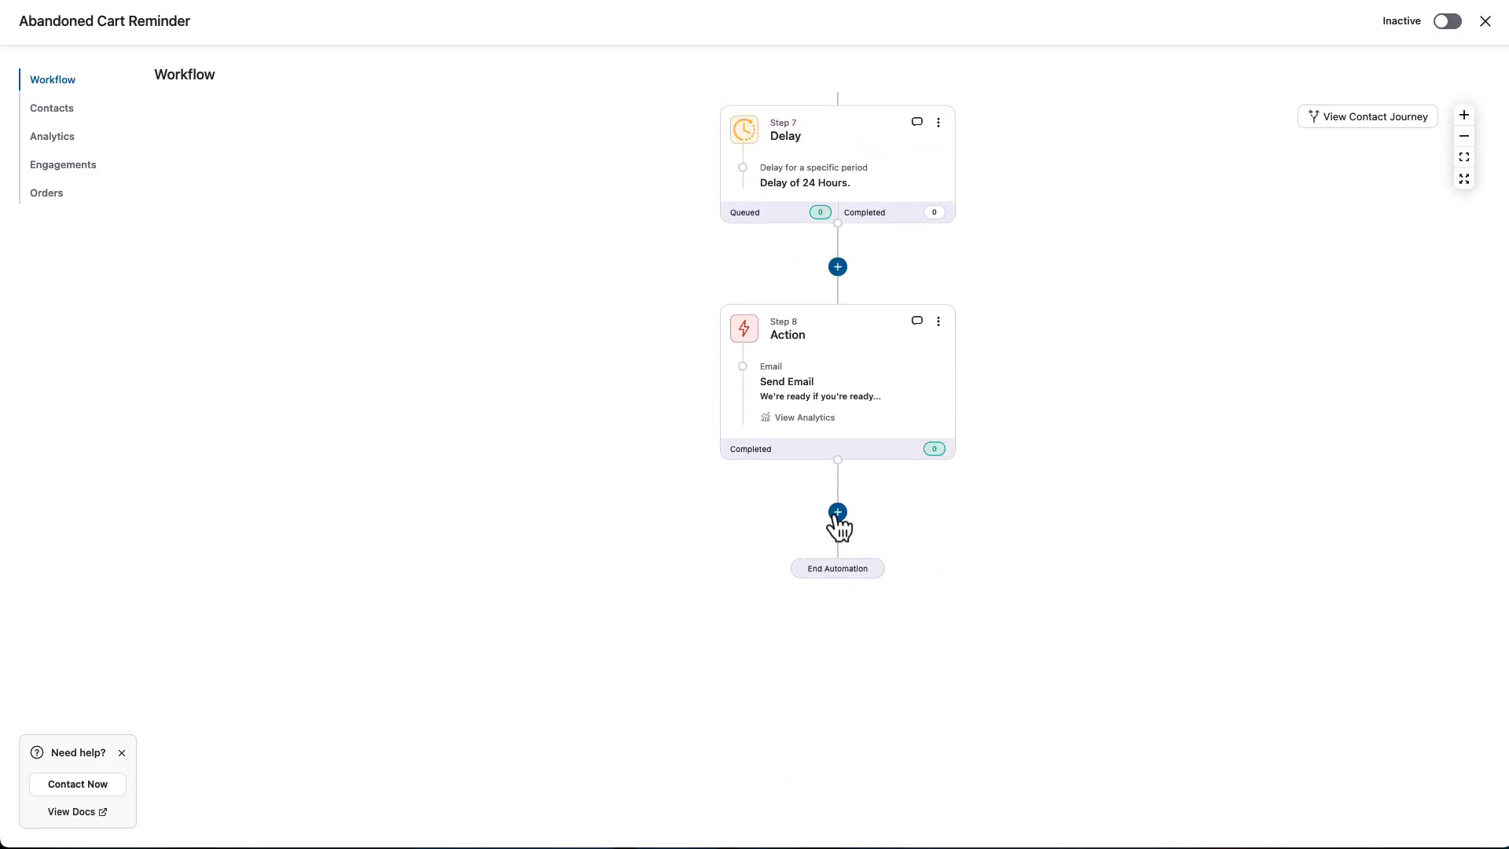
left_click(838, 513)
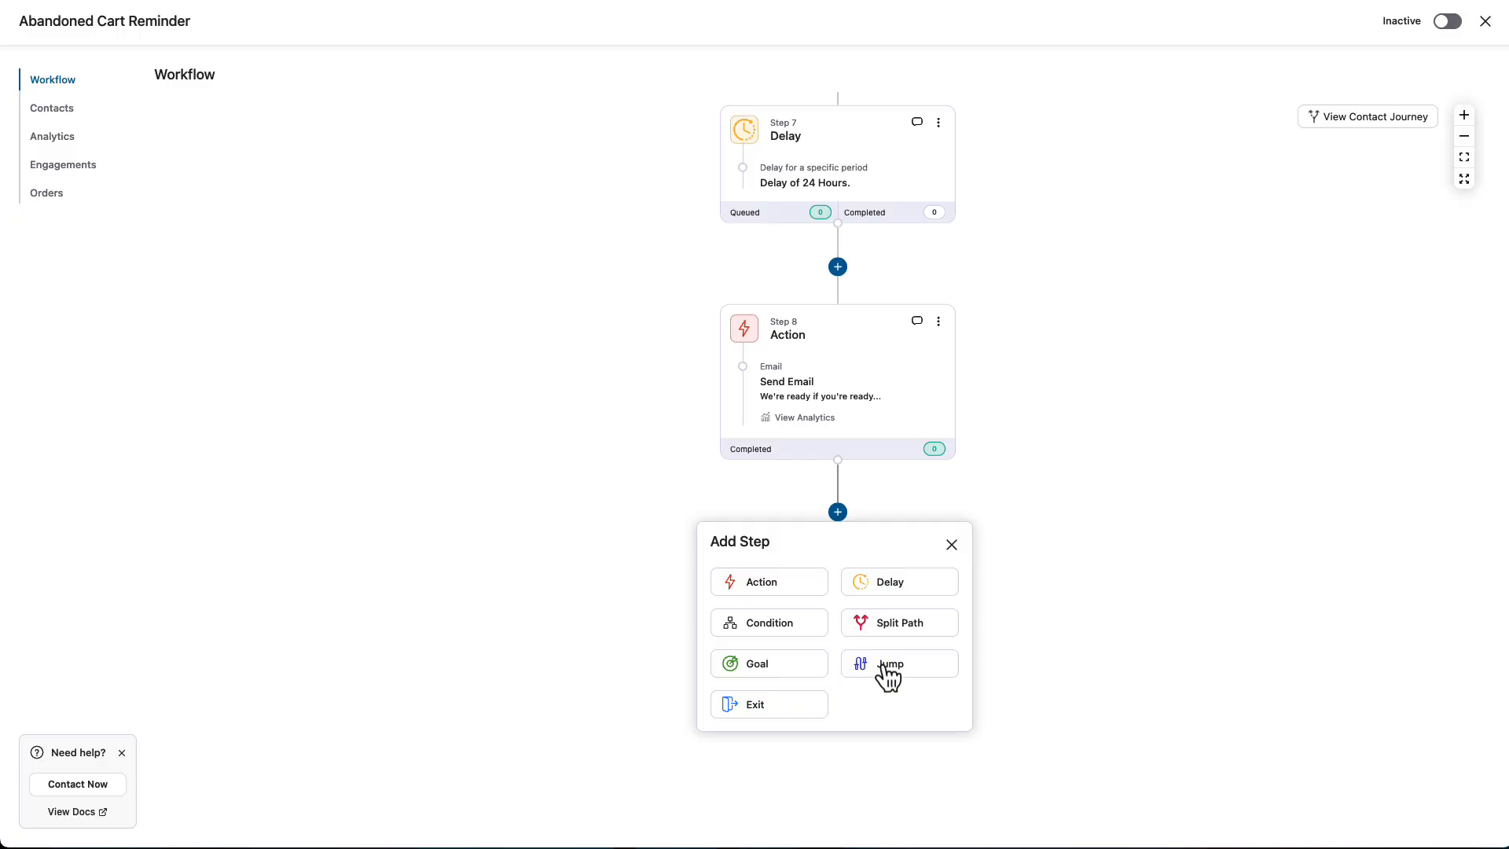
left_click(1042, 507)
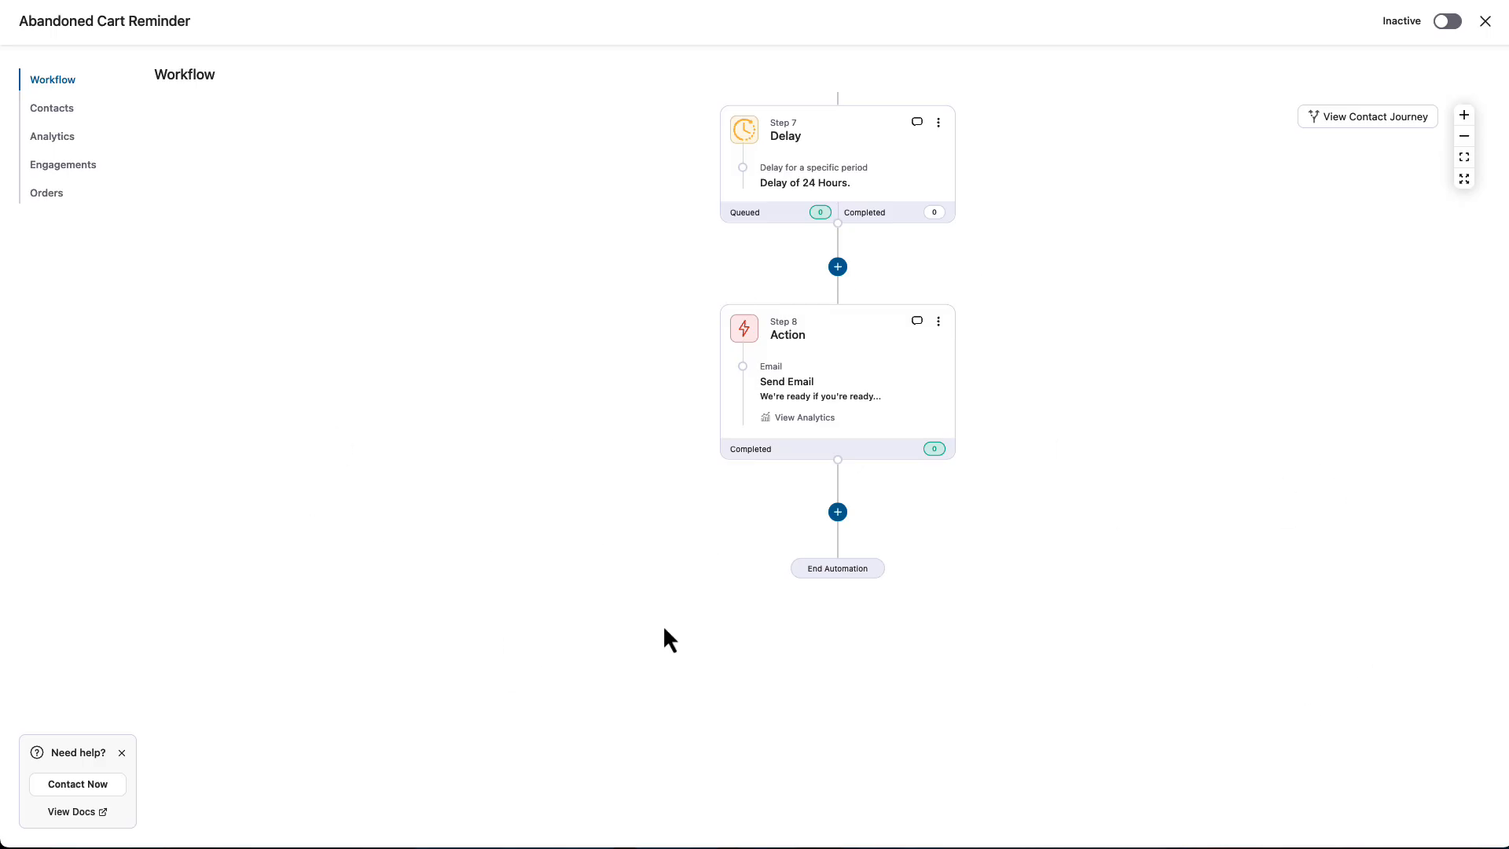
Step: Add a Jump step after the Step 8 email and set it to jump to Step 3 : Delay
left_click(838, 512)
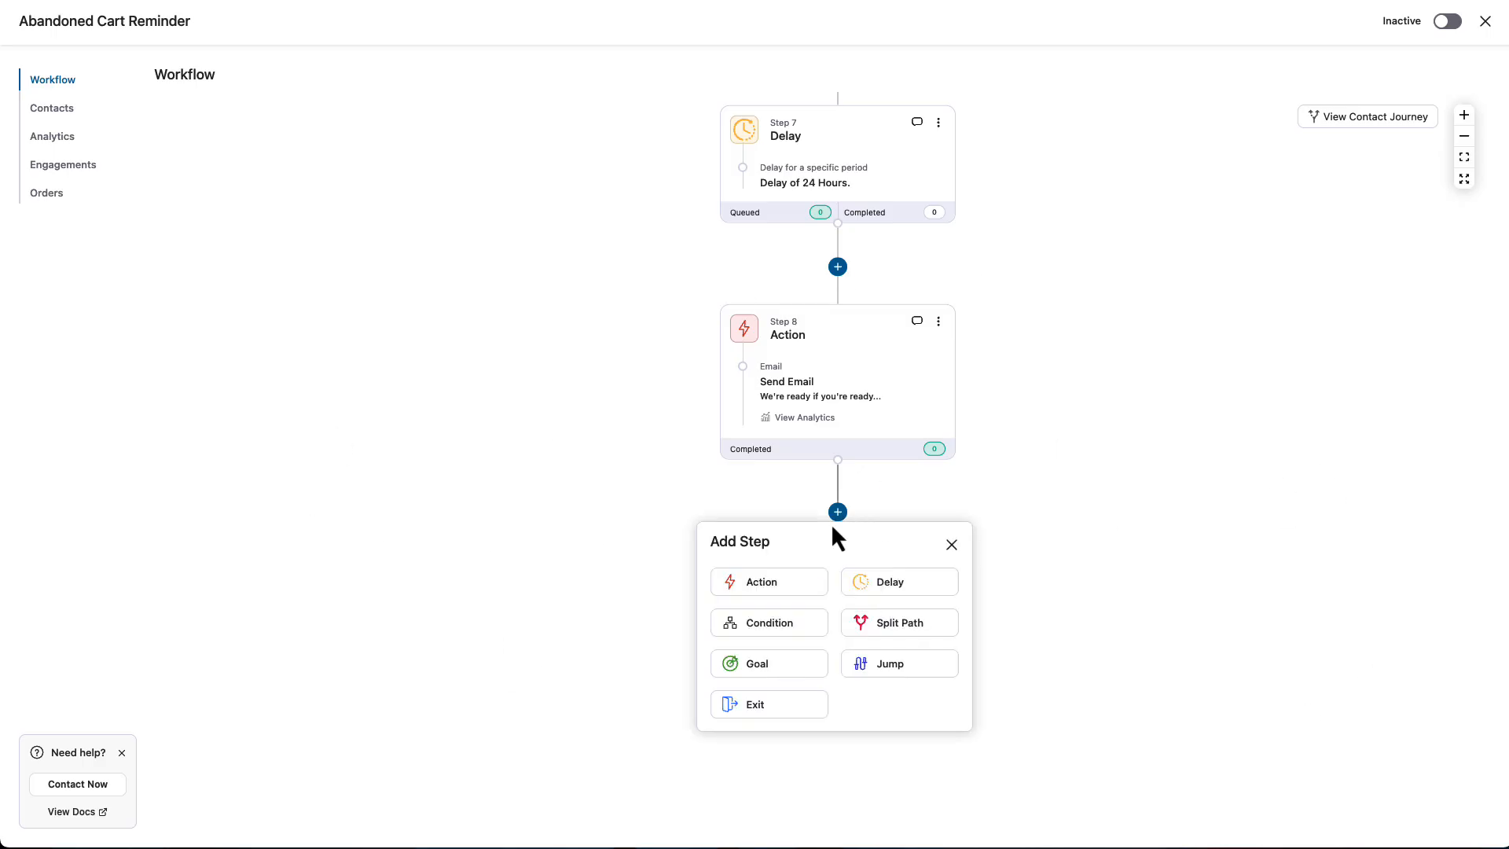
left_click(888, 670)
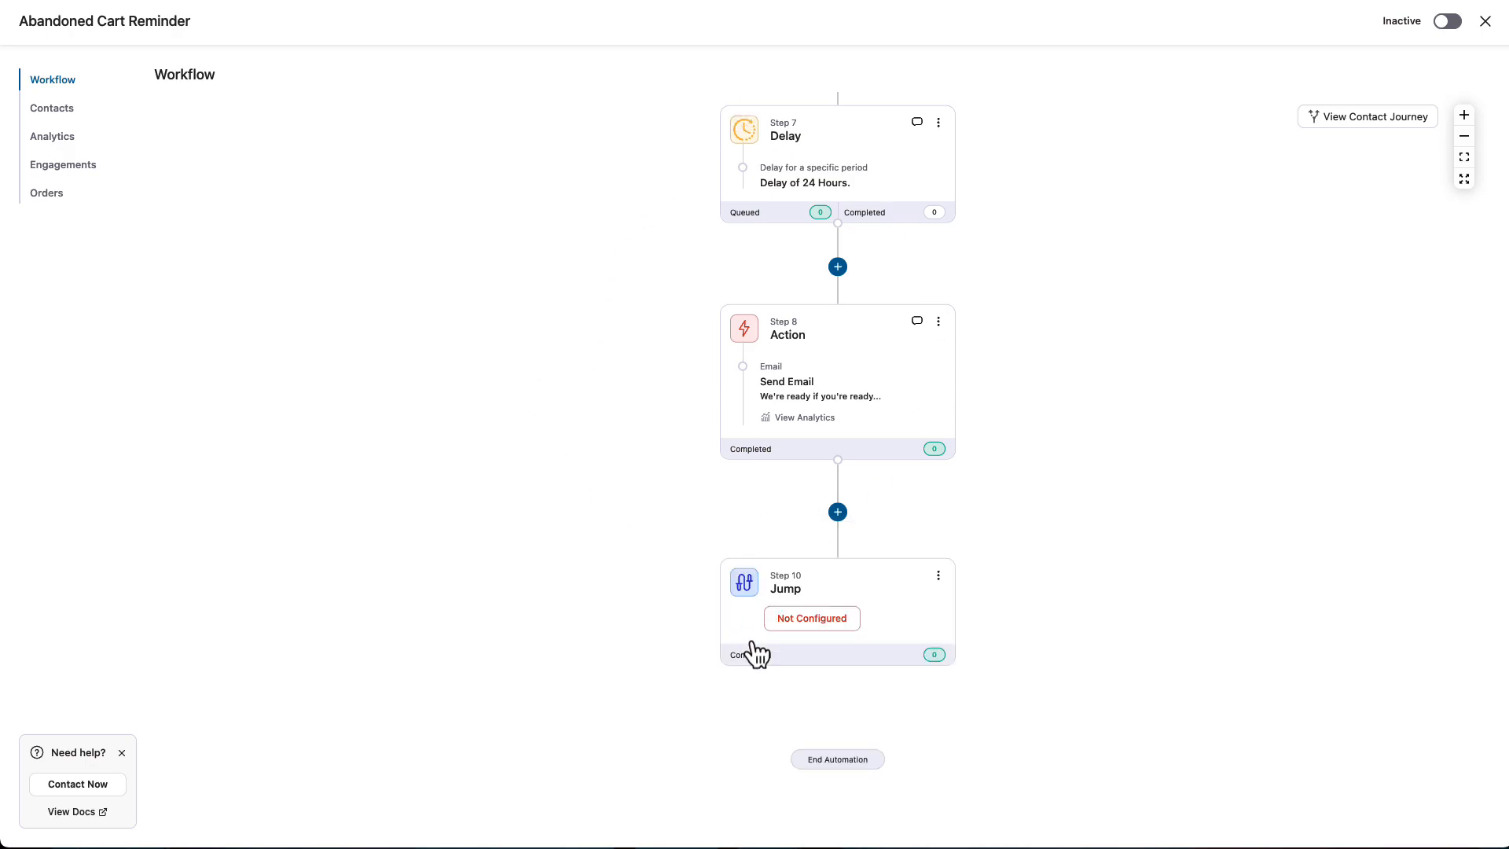
left_click(835, 617)
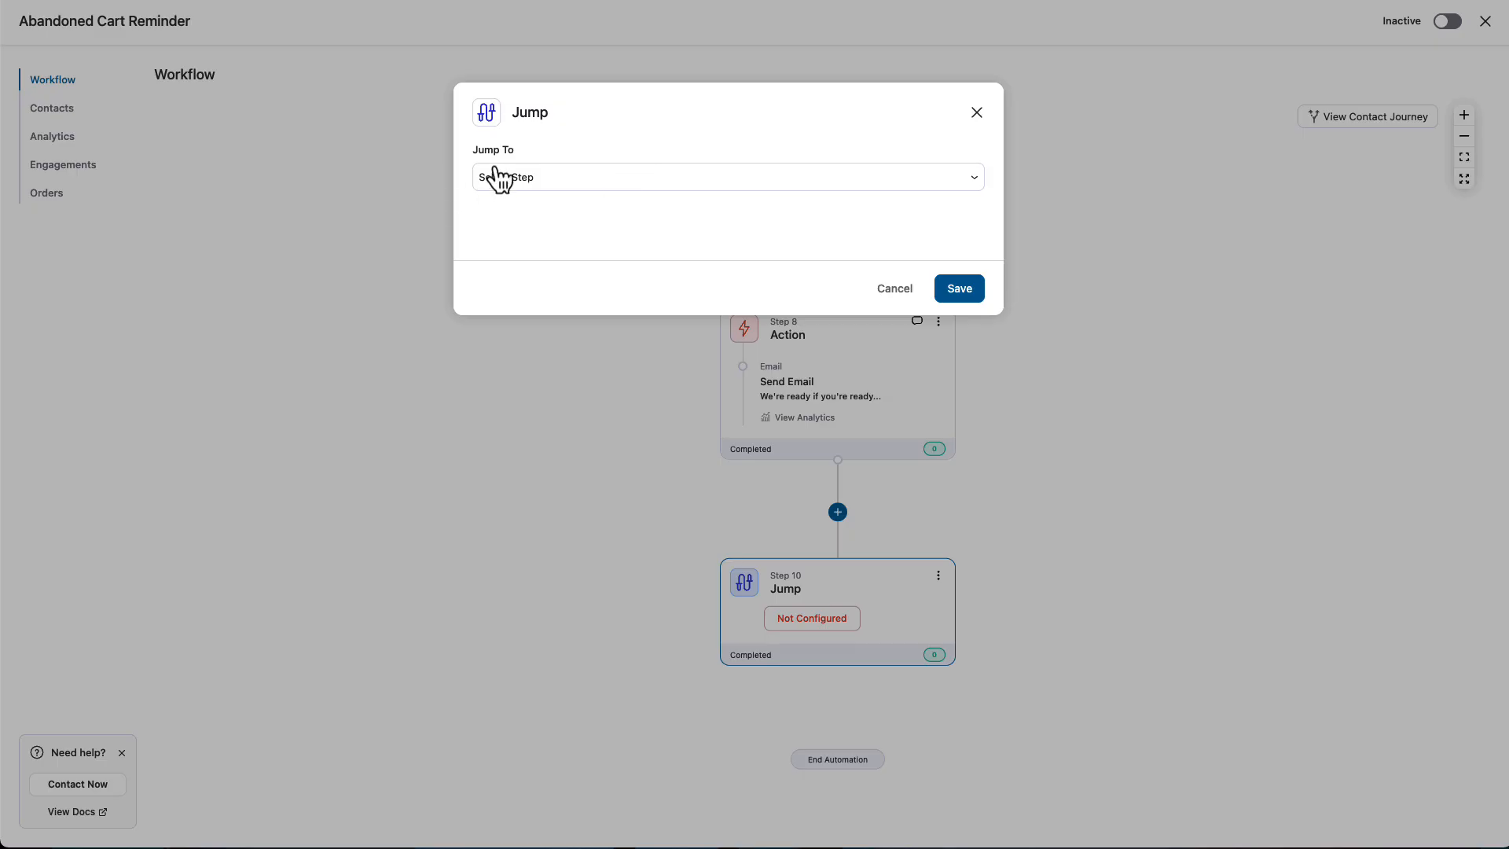
left_click(522, 180)
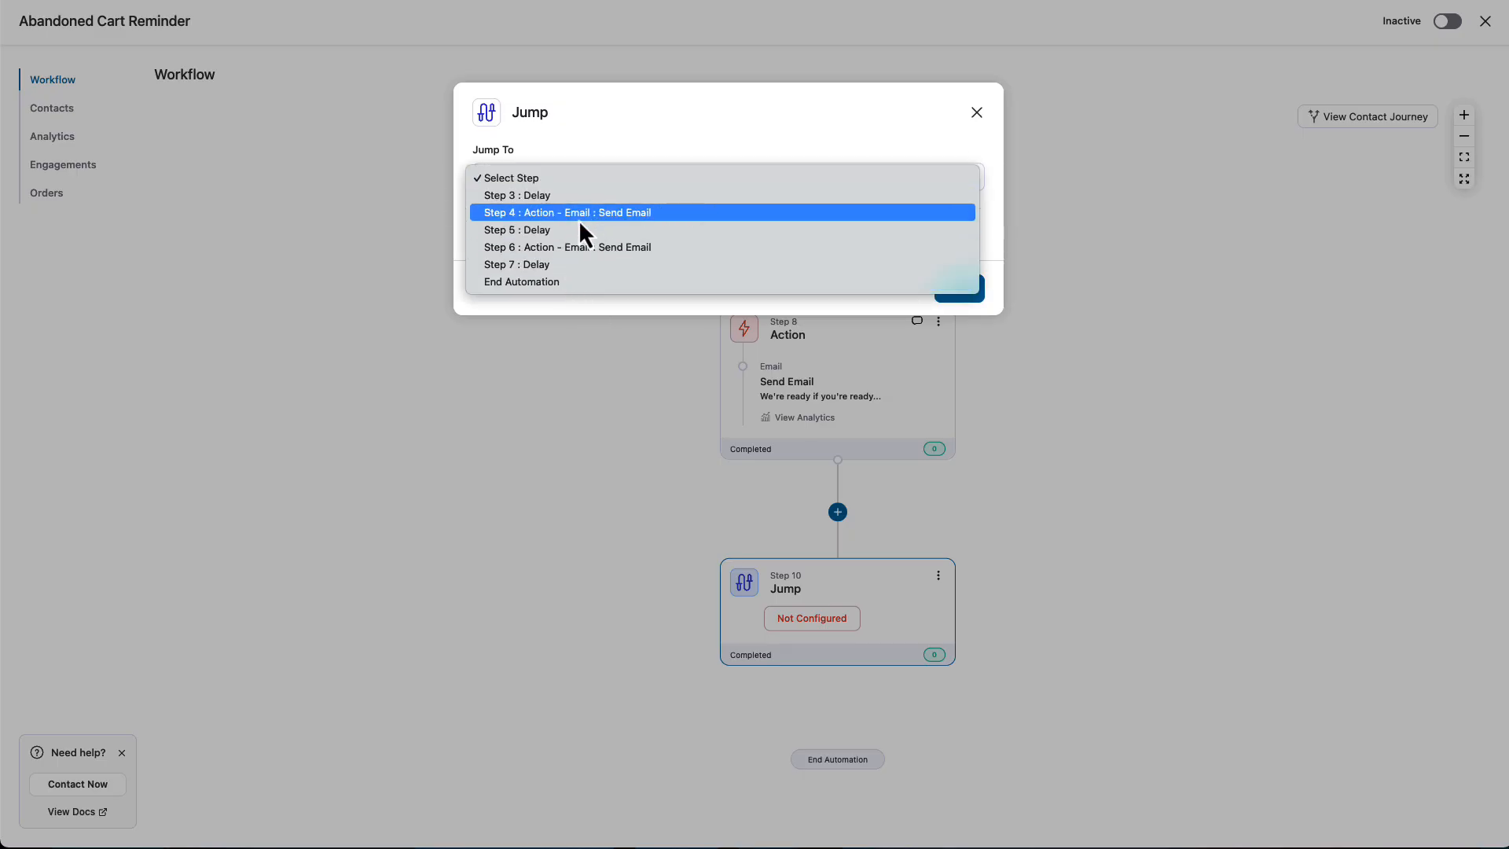
left_click(586, 200)
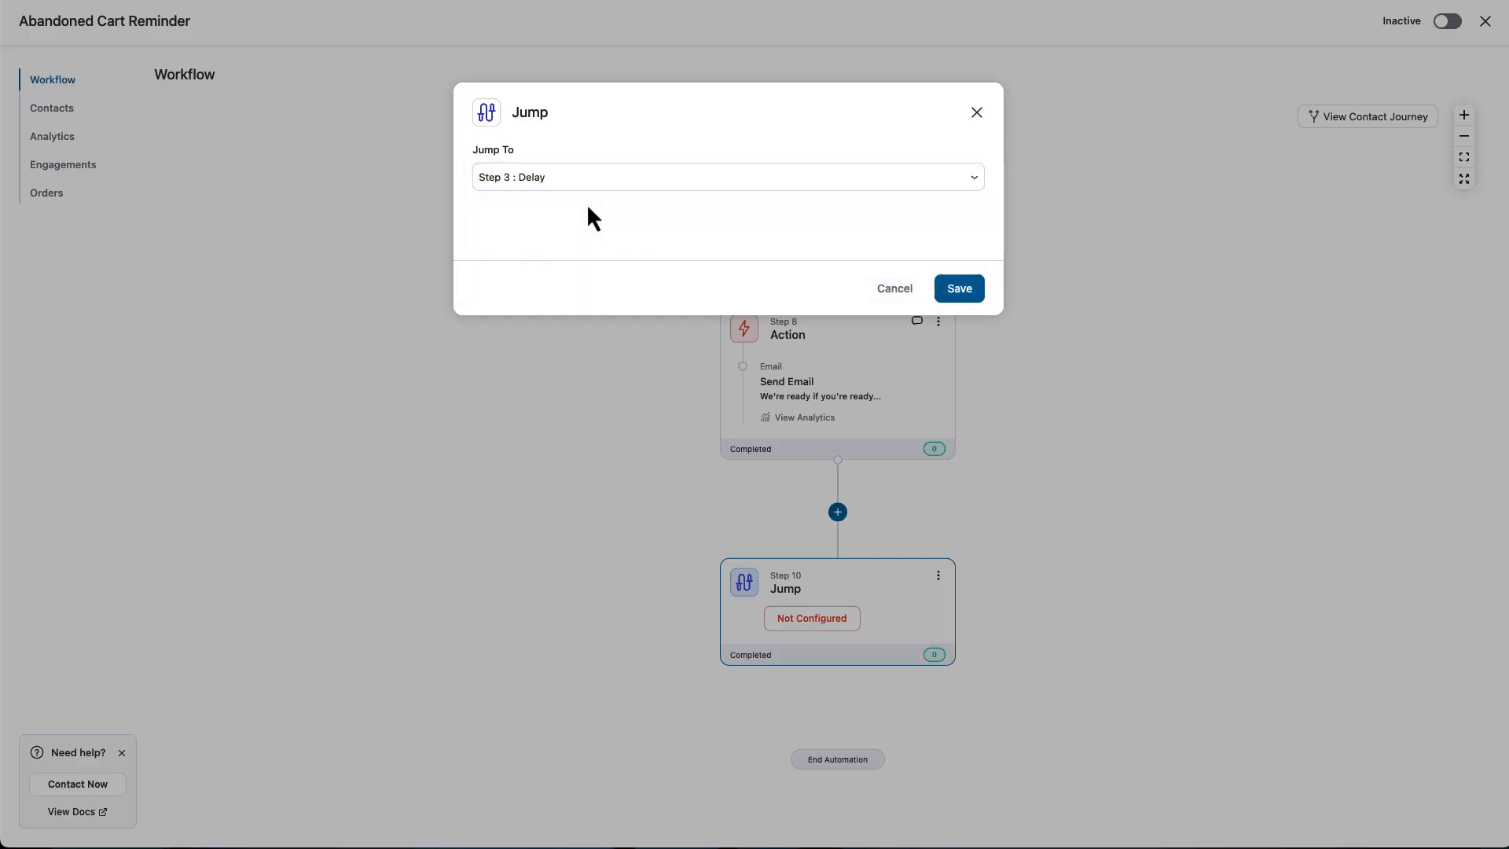
left_click(968, 291)
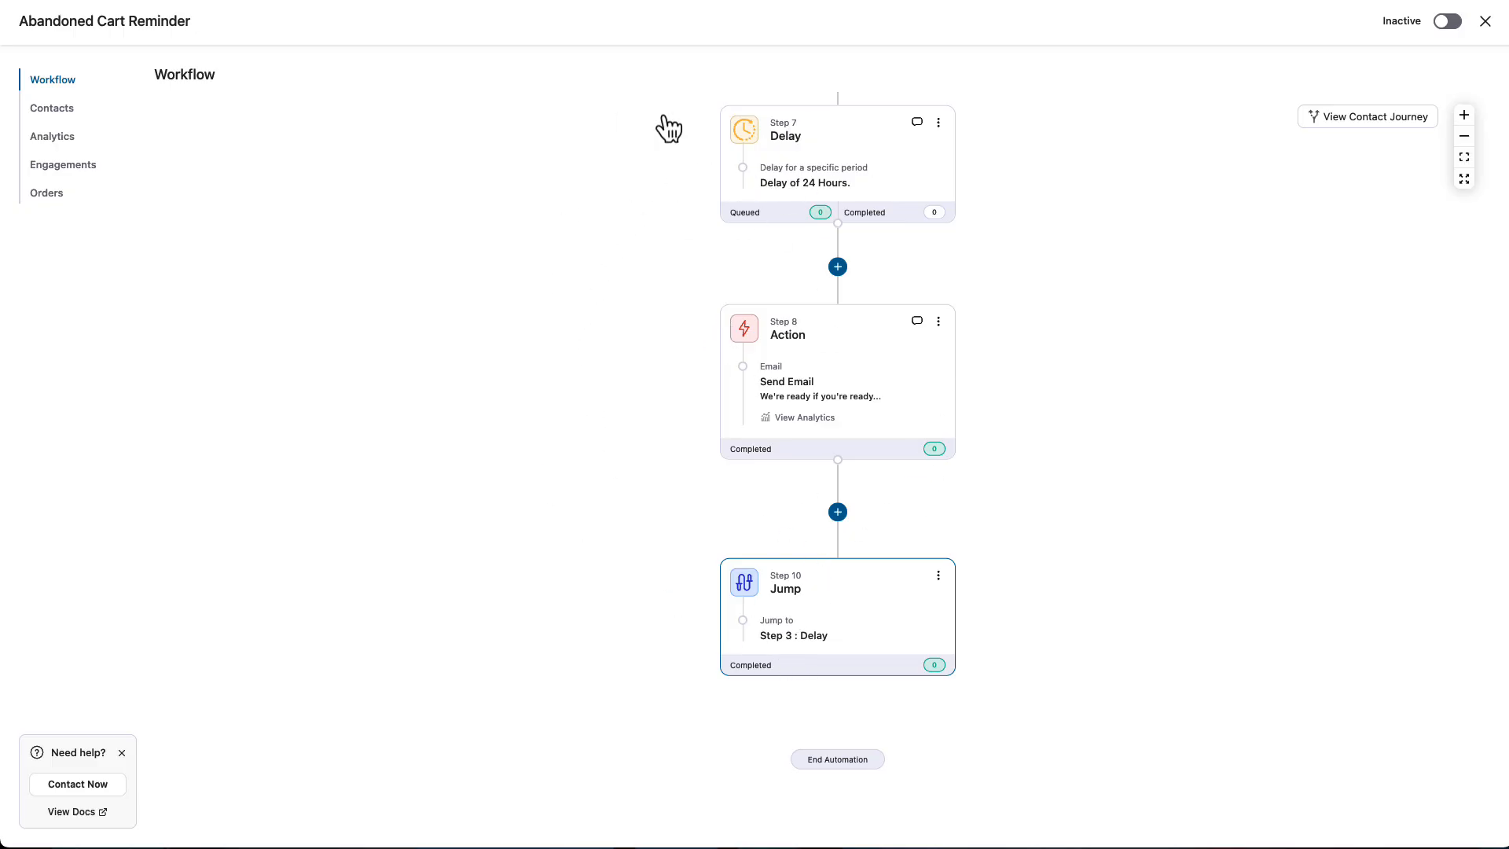
Step: Delete the Jump step at the end of the workflow
left_click(940, 576)
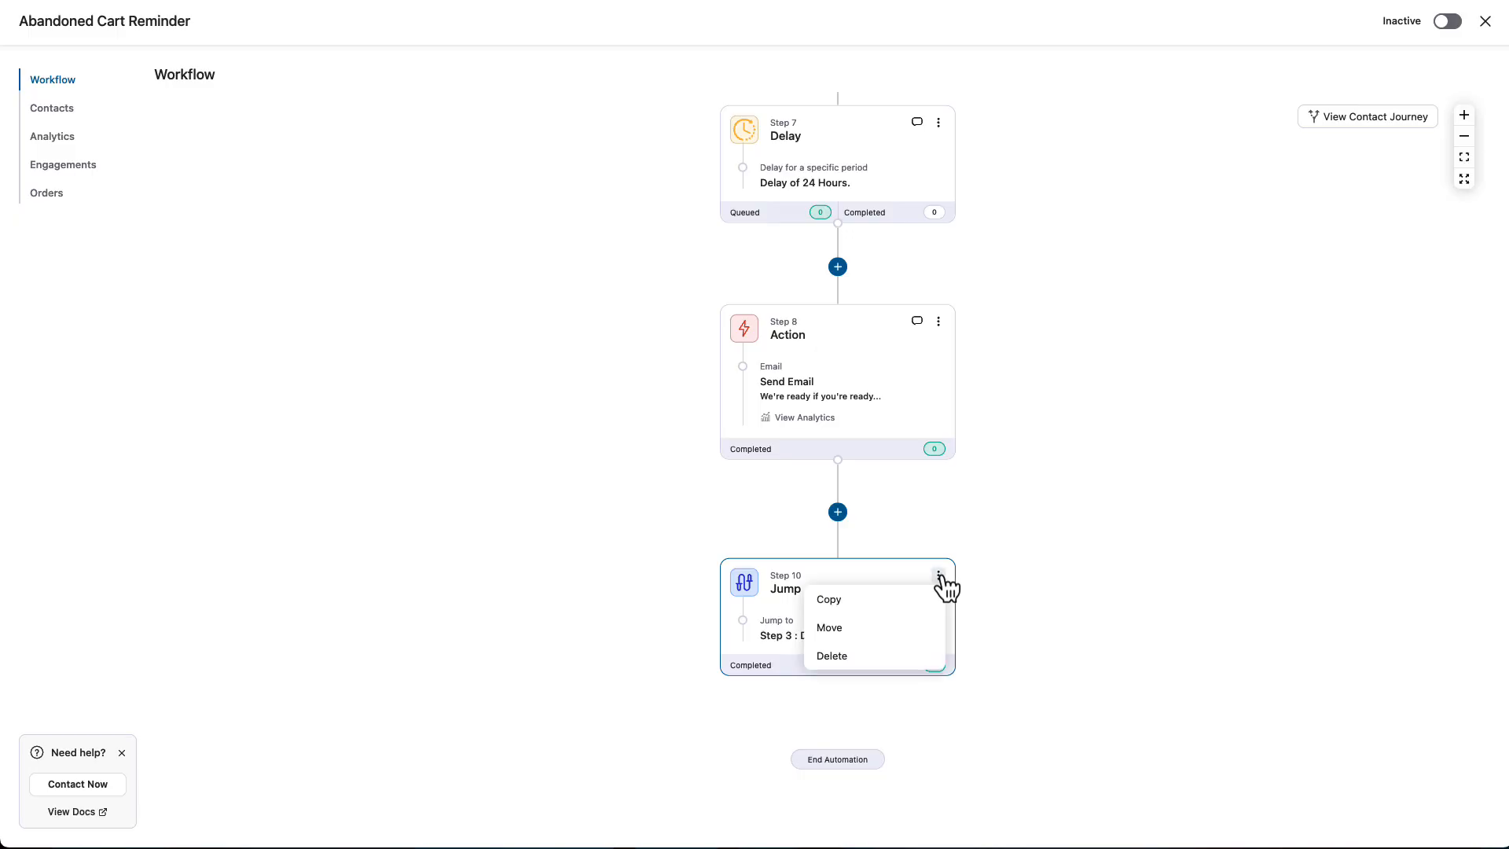
left_click(828, 658)
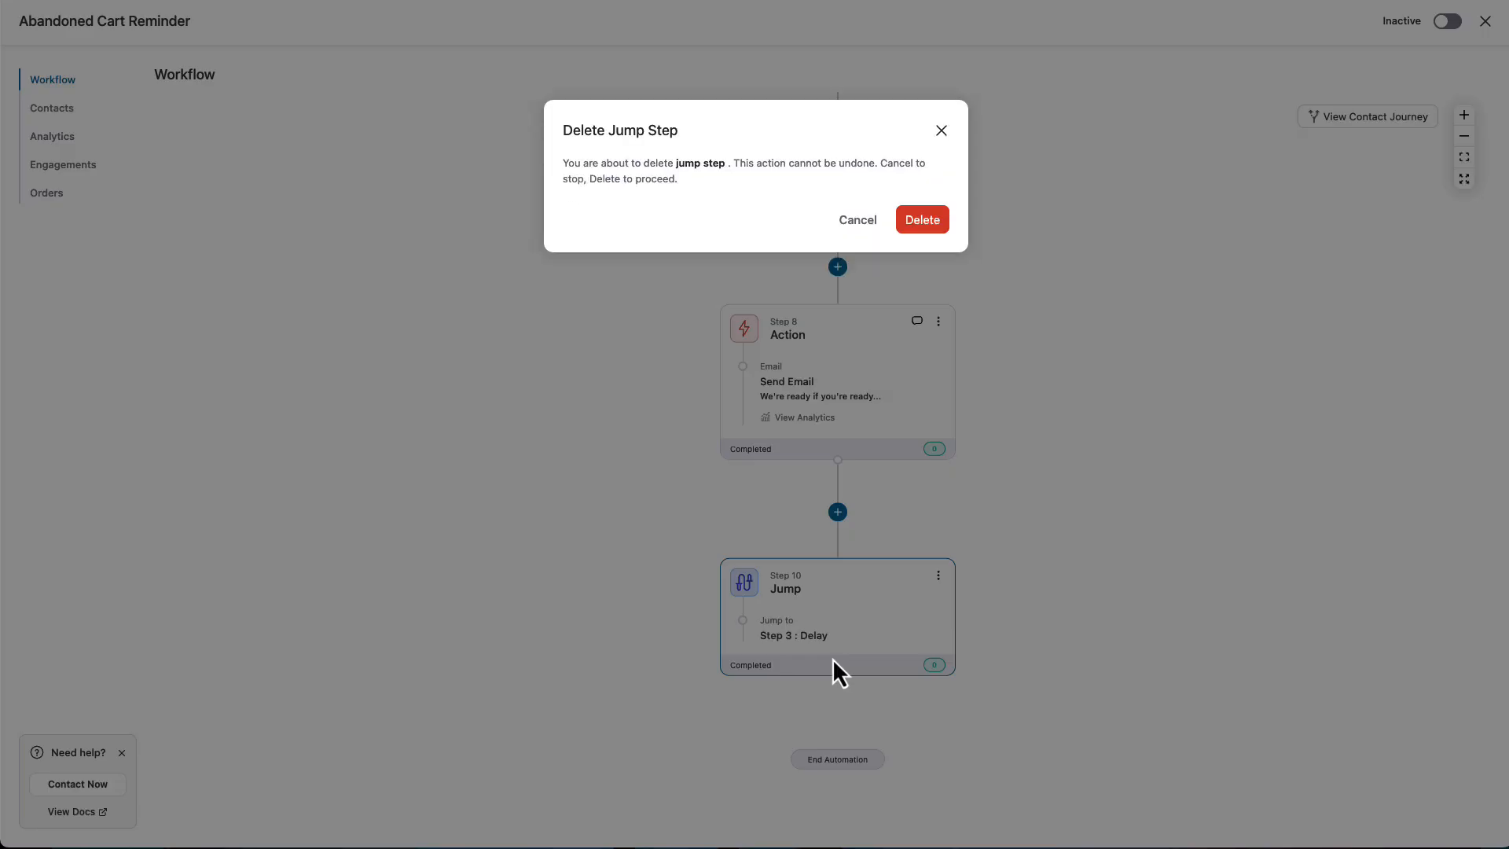
left_click(928, 220)
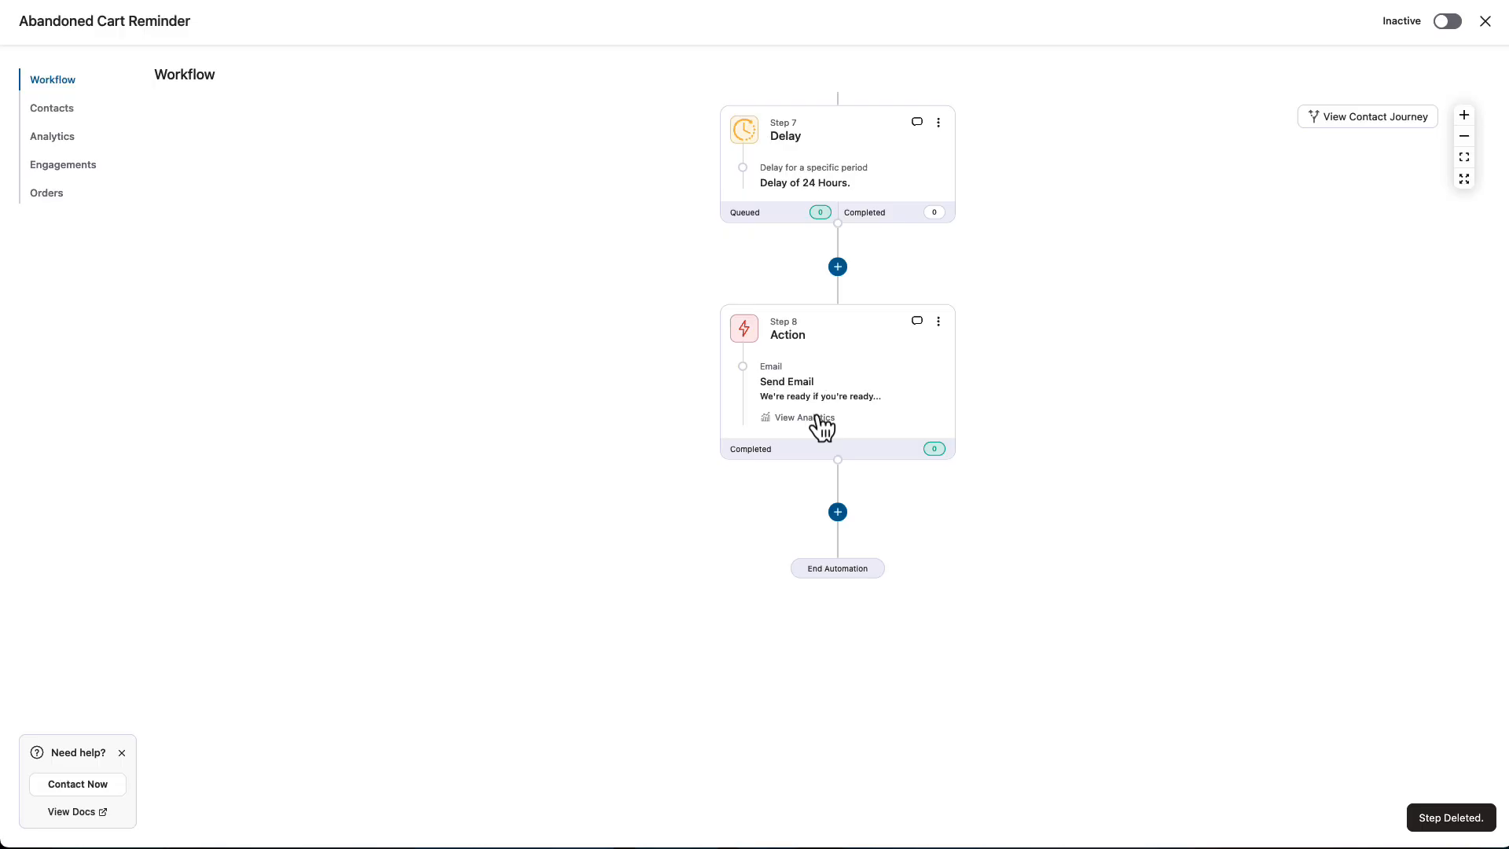
Step: Add a WooCommerce Order Created goal after the Step 8 email, and leave its settings without saving
left_click(838, 512)
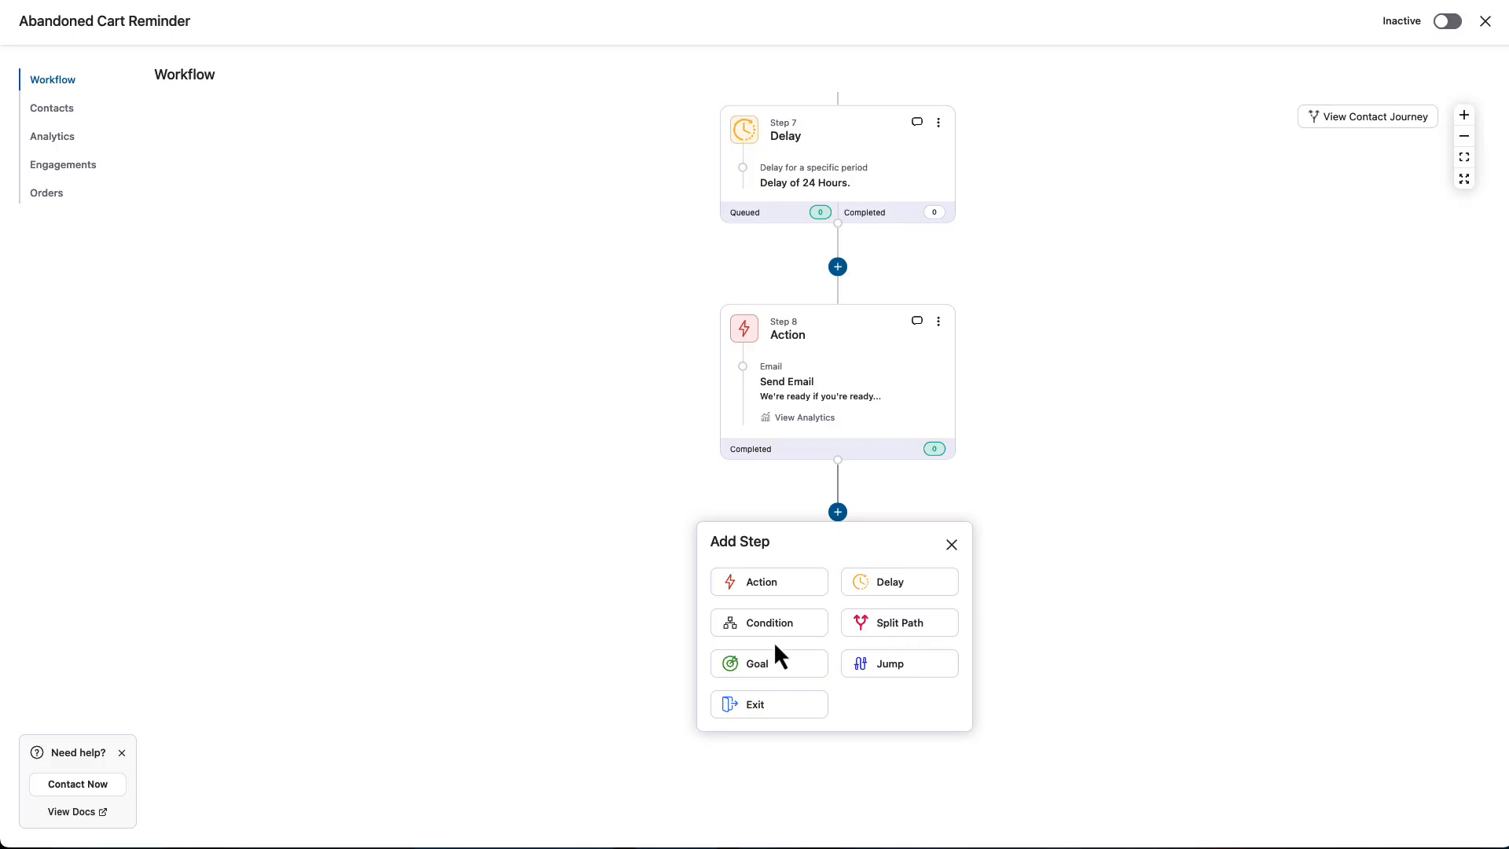
left_click(768, 668)
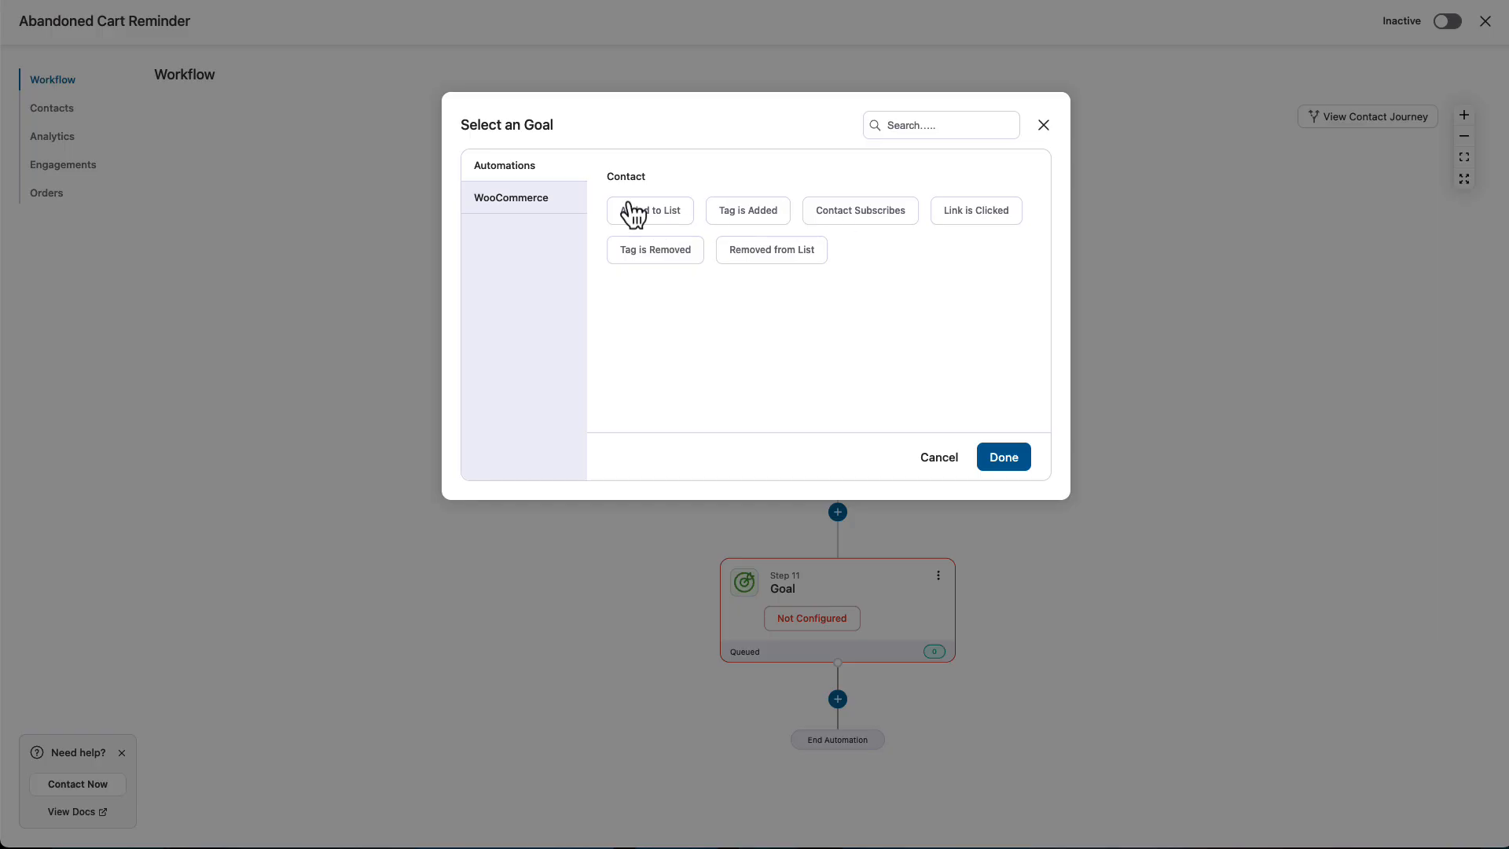
left_click(493, 198)
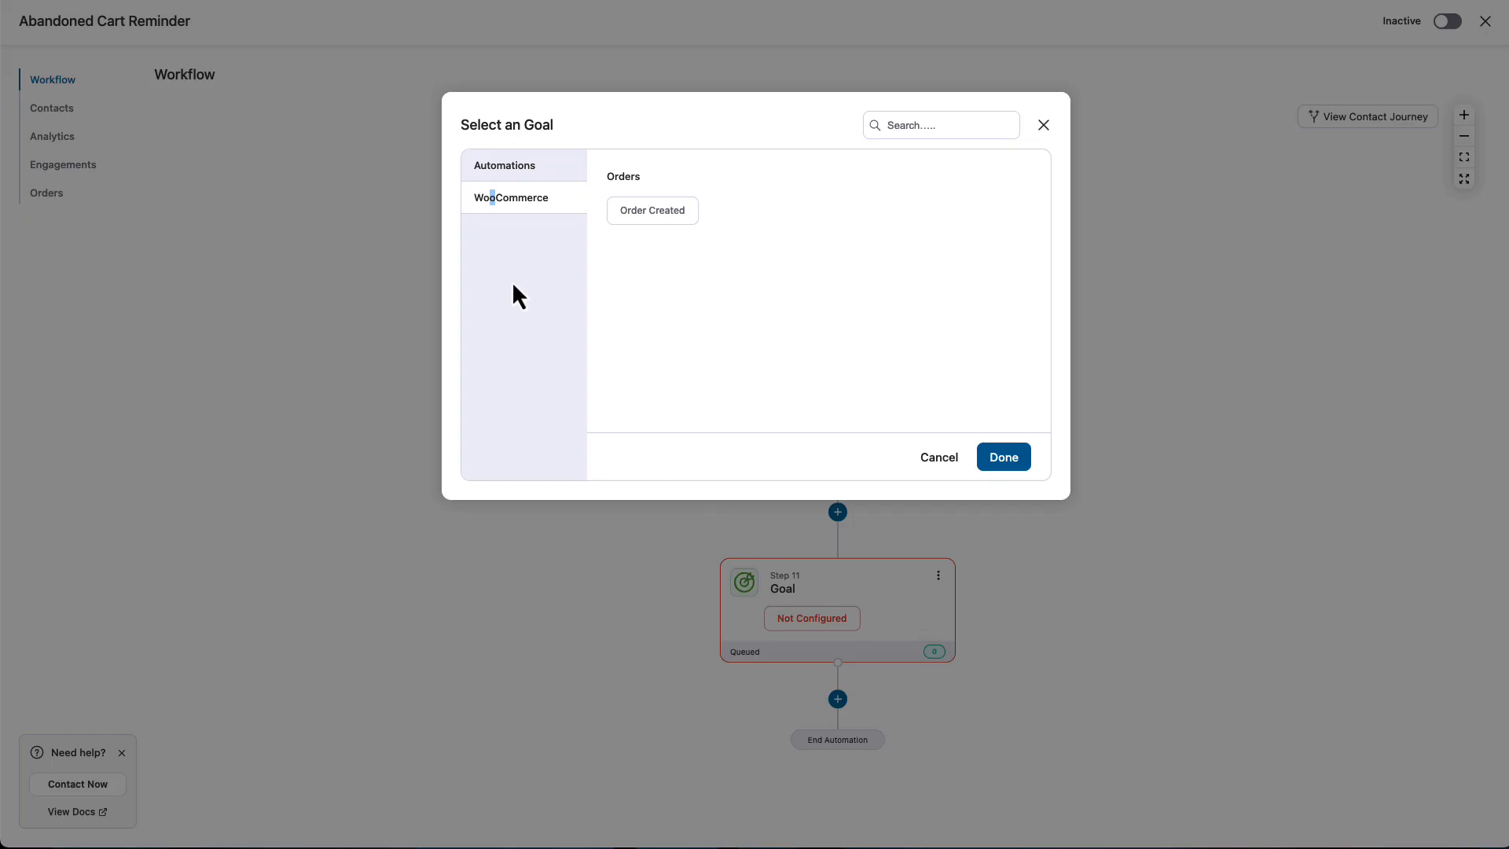
left_click(641, 225)
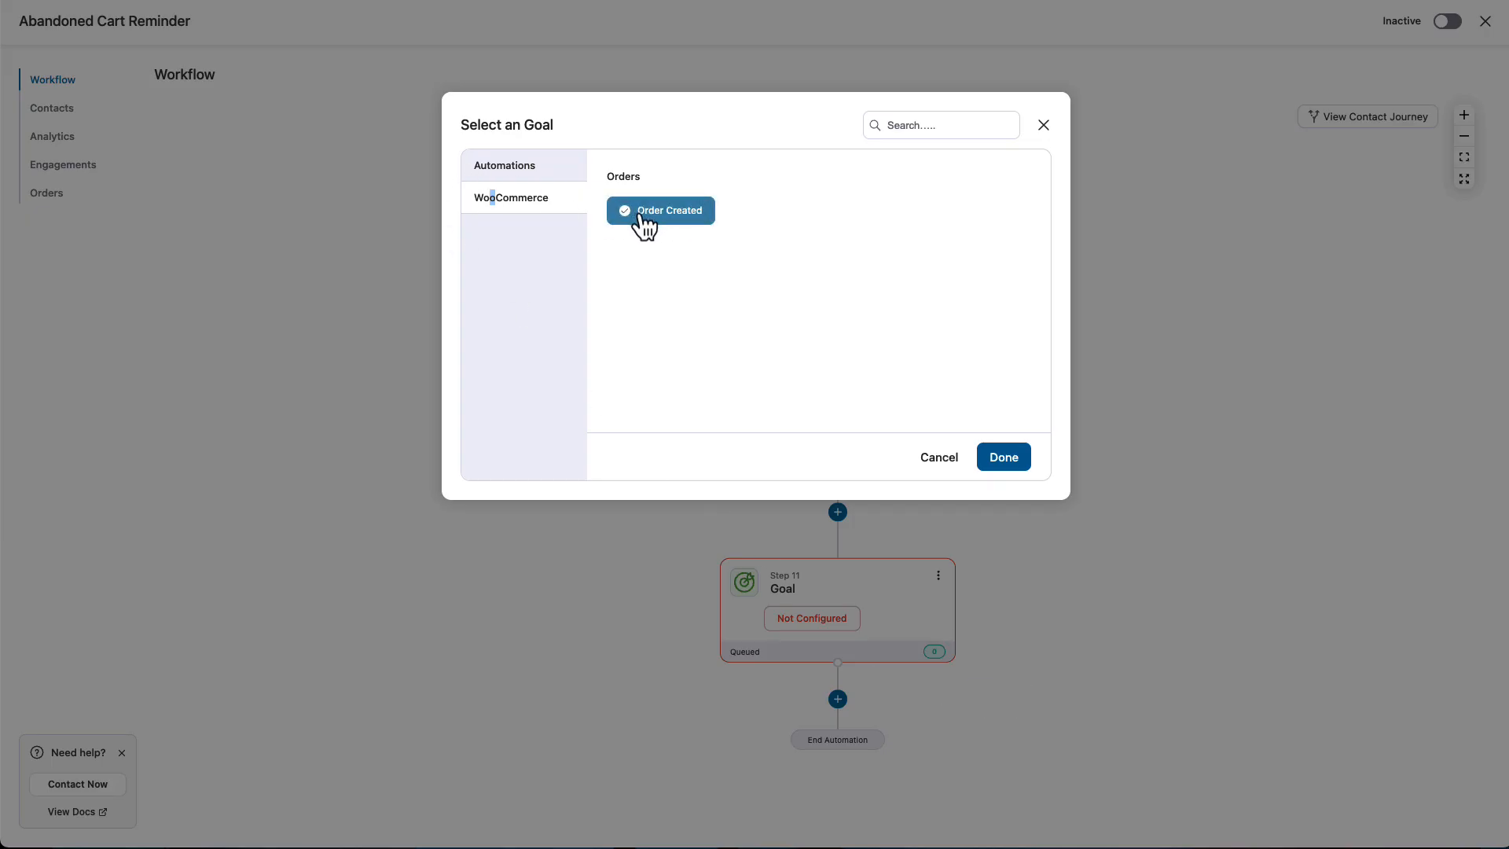
left_click(1020, 464)
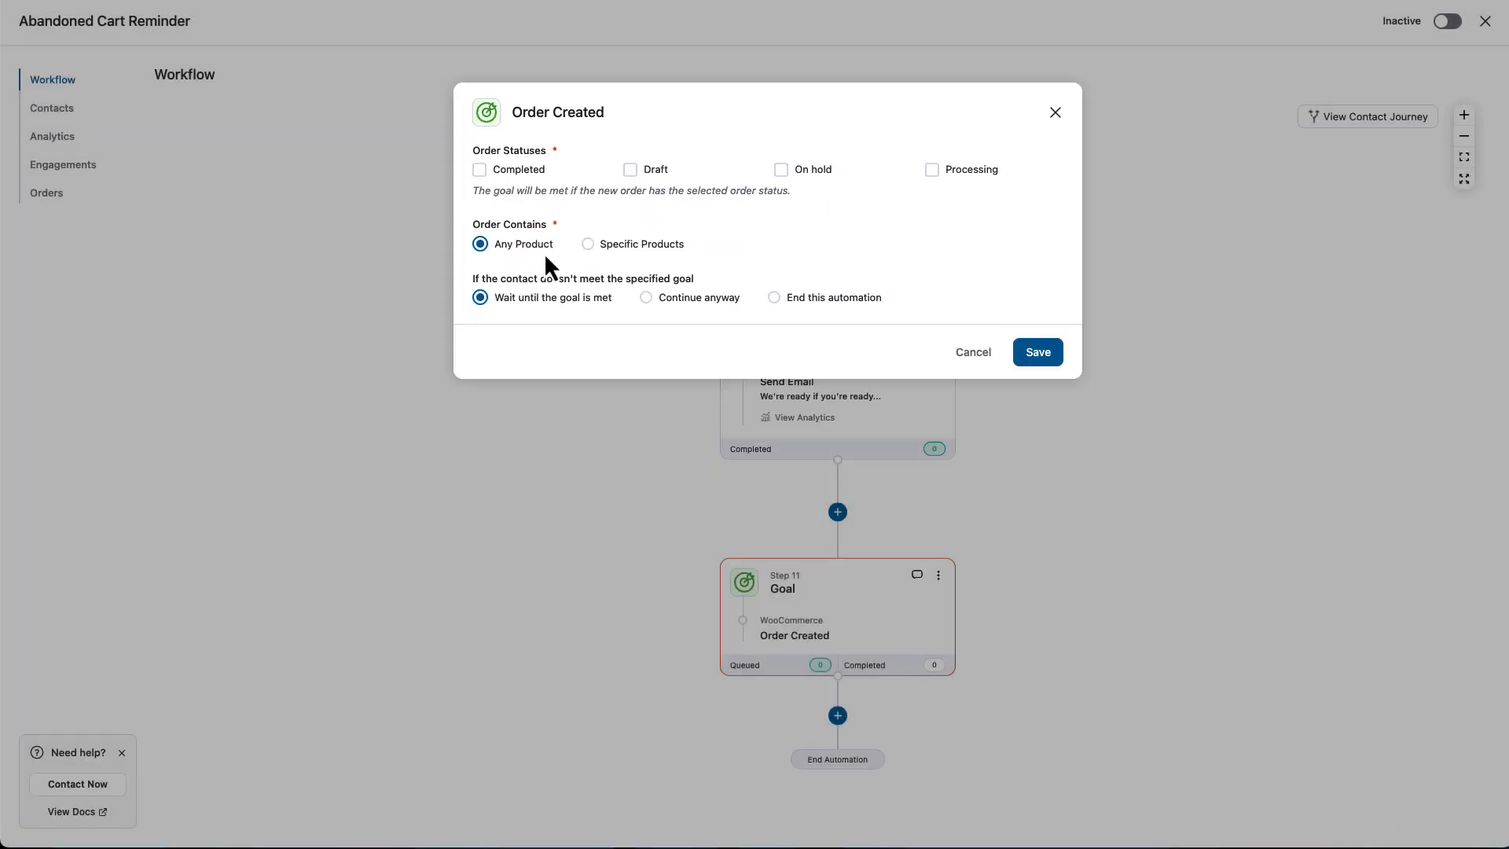
left_click(971, 355)
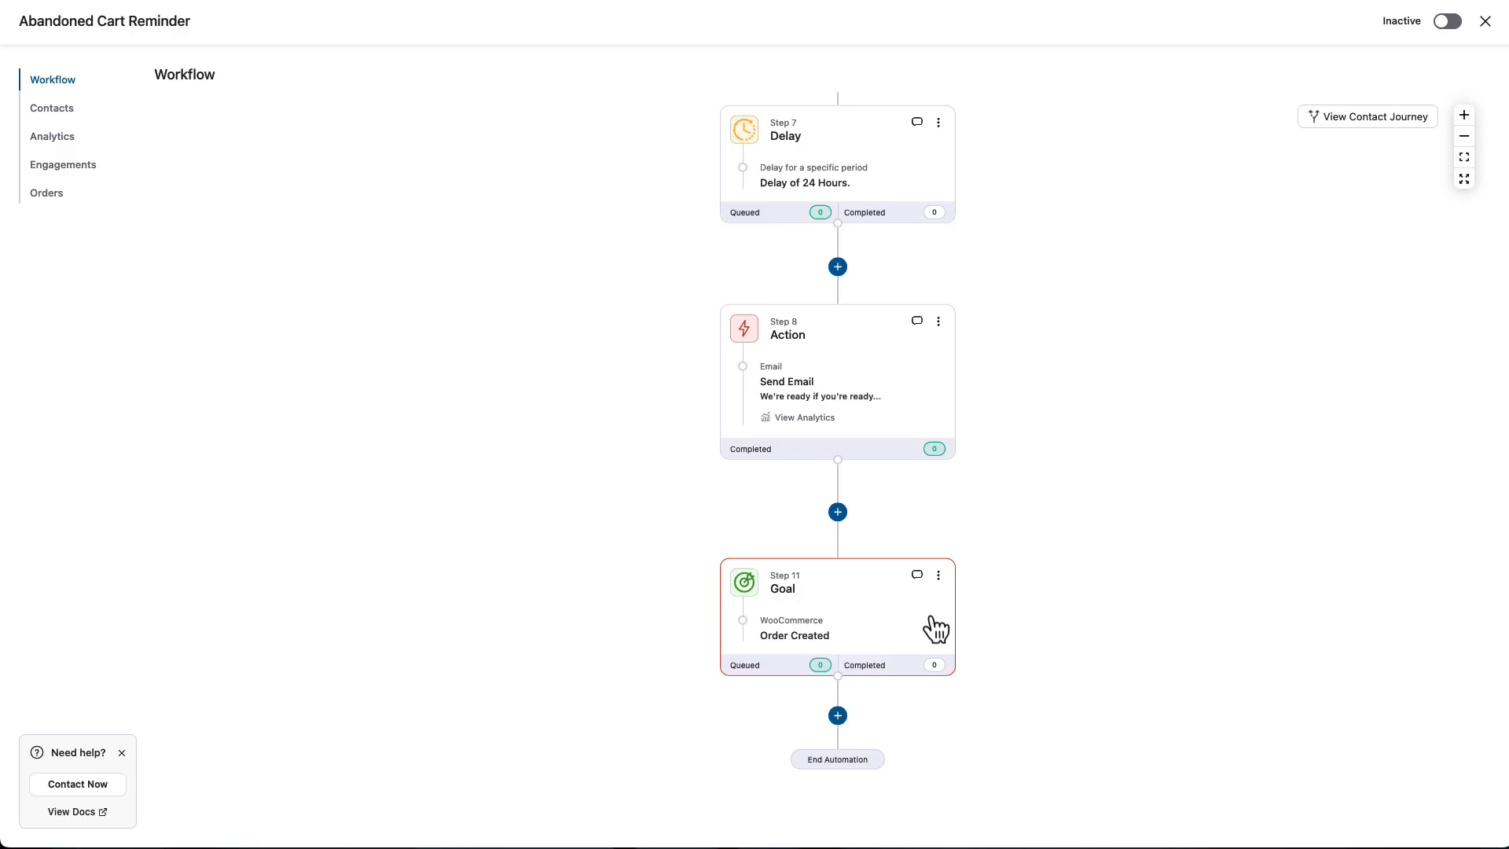
Step: Delete the Order Created goal at the end of the workflow and confirm the deletion
left_click(917, 576)
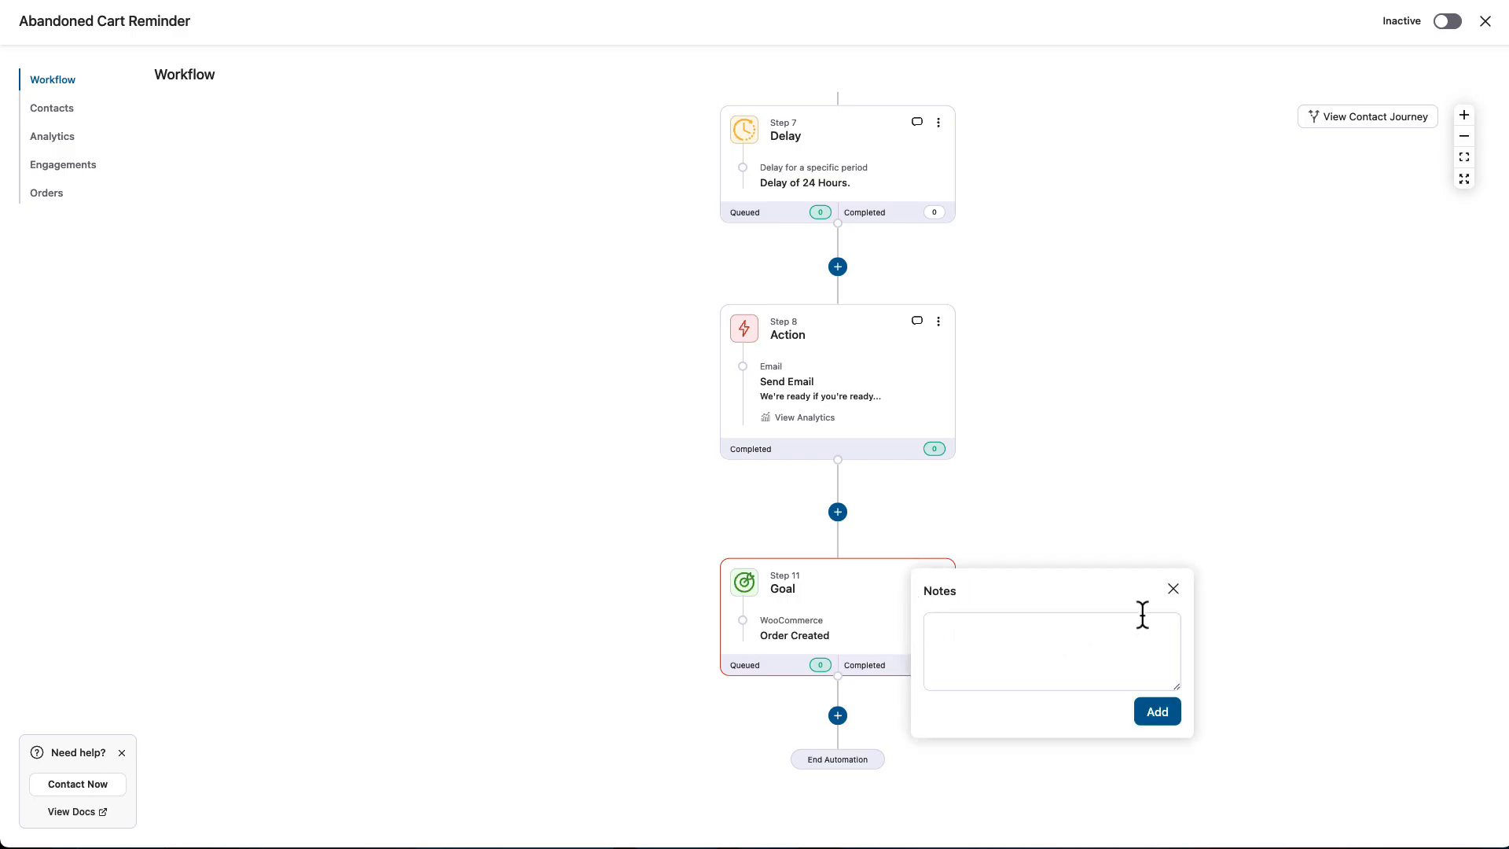
left_click(1174, 590)
left_click(939, 575)
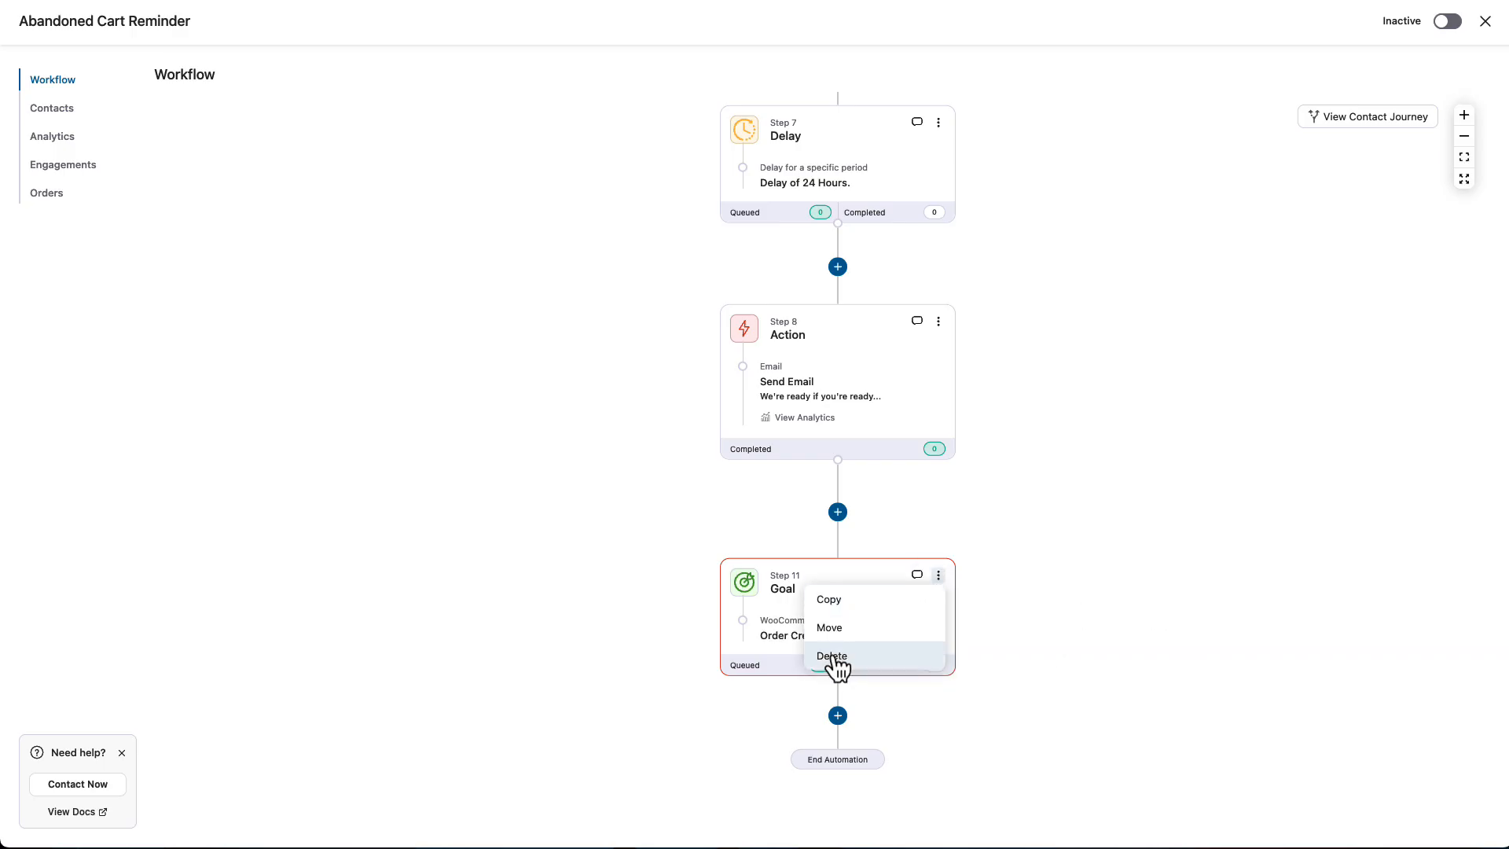
left_click(837, 657)
left_click(919, 219)
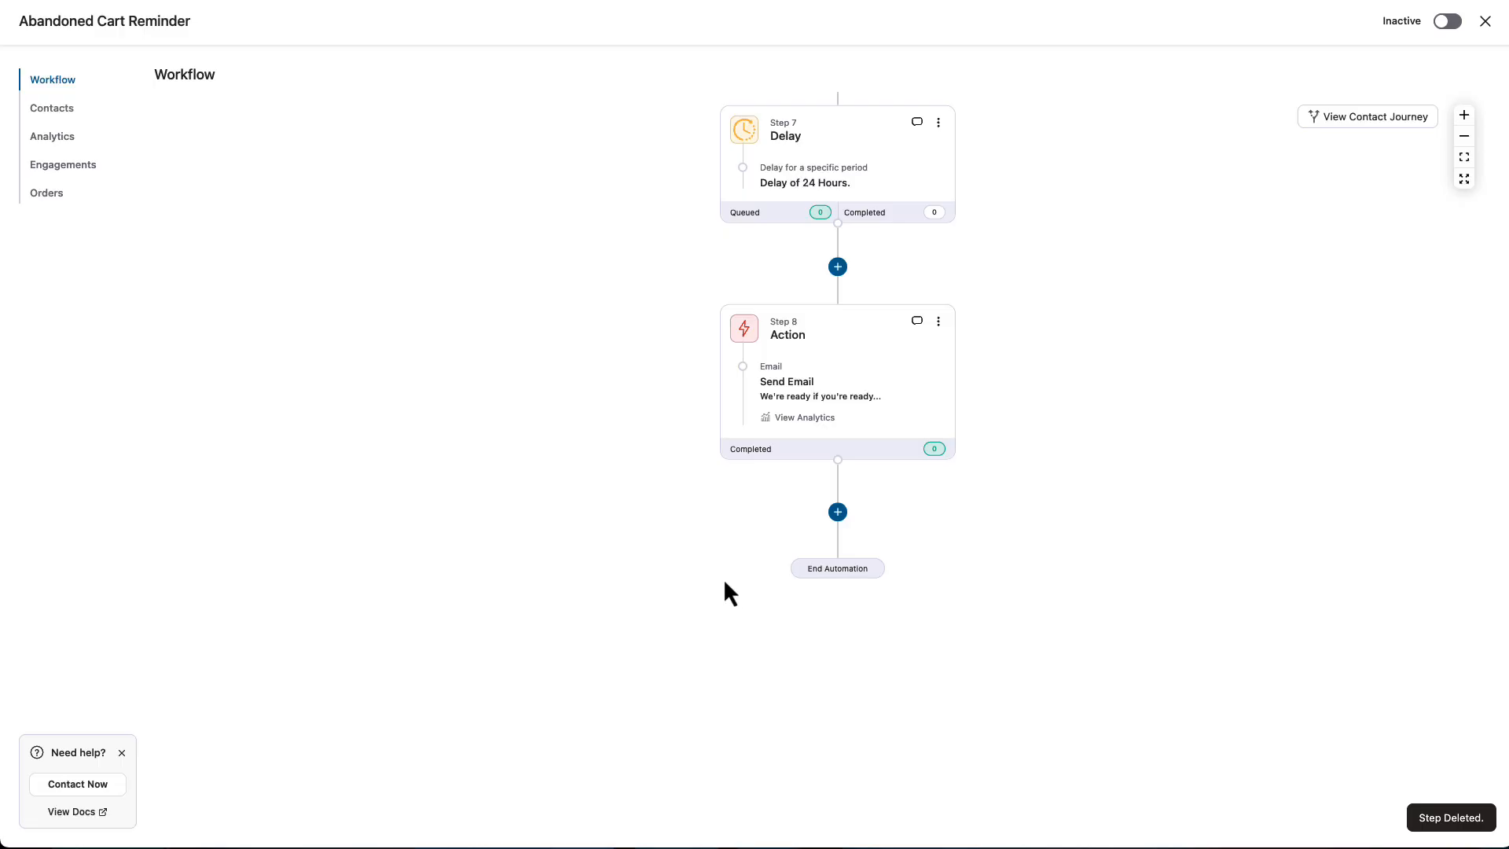
Step: Add an Action step after the Step 8 email and review the Messaging and Automations actions available for it
left_click(838, 511)
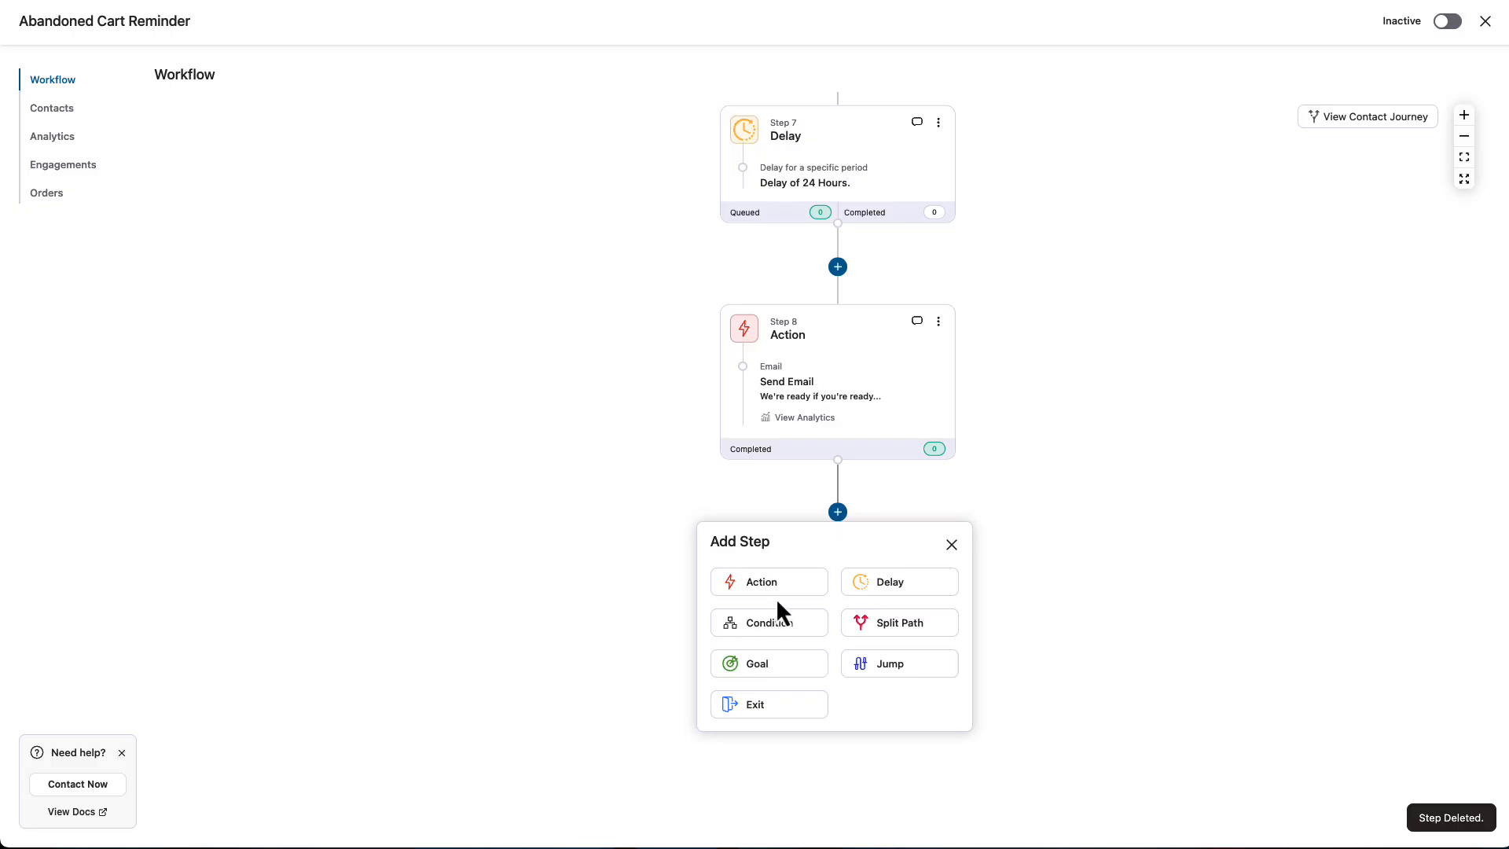
left_click(783, 591)
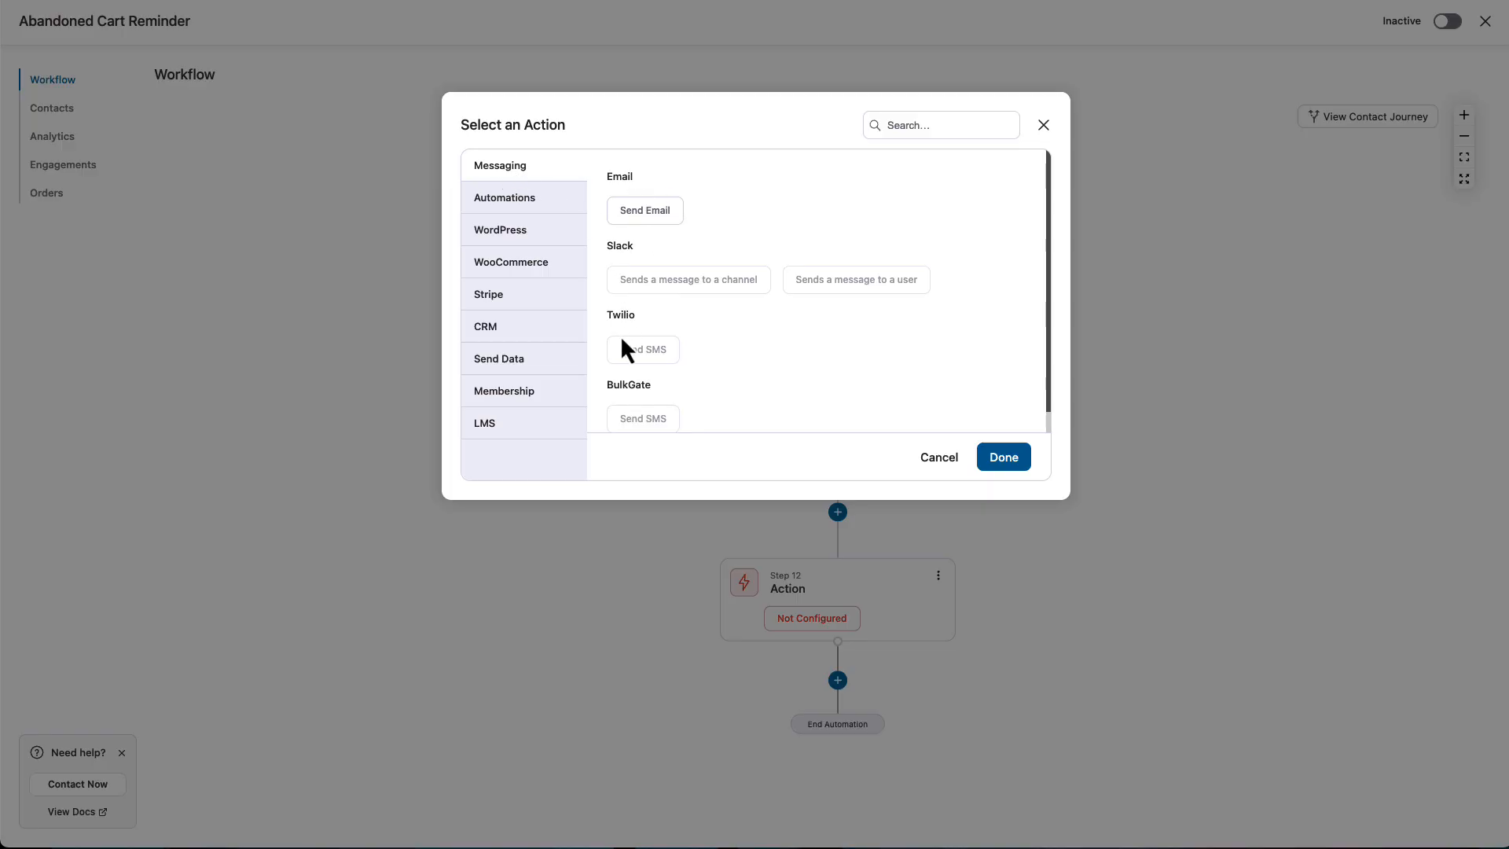
scroll(644, 350, "down", 1)
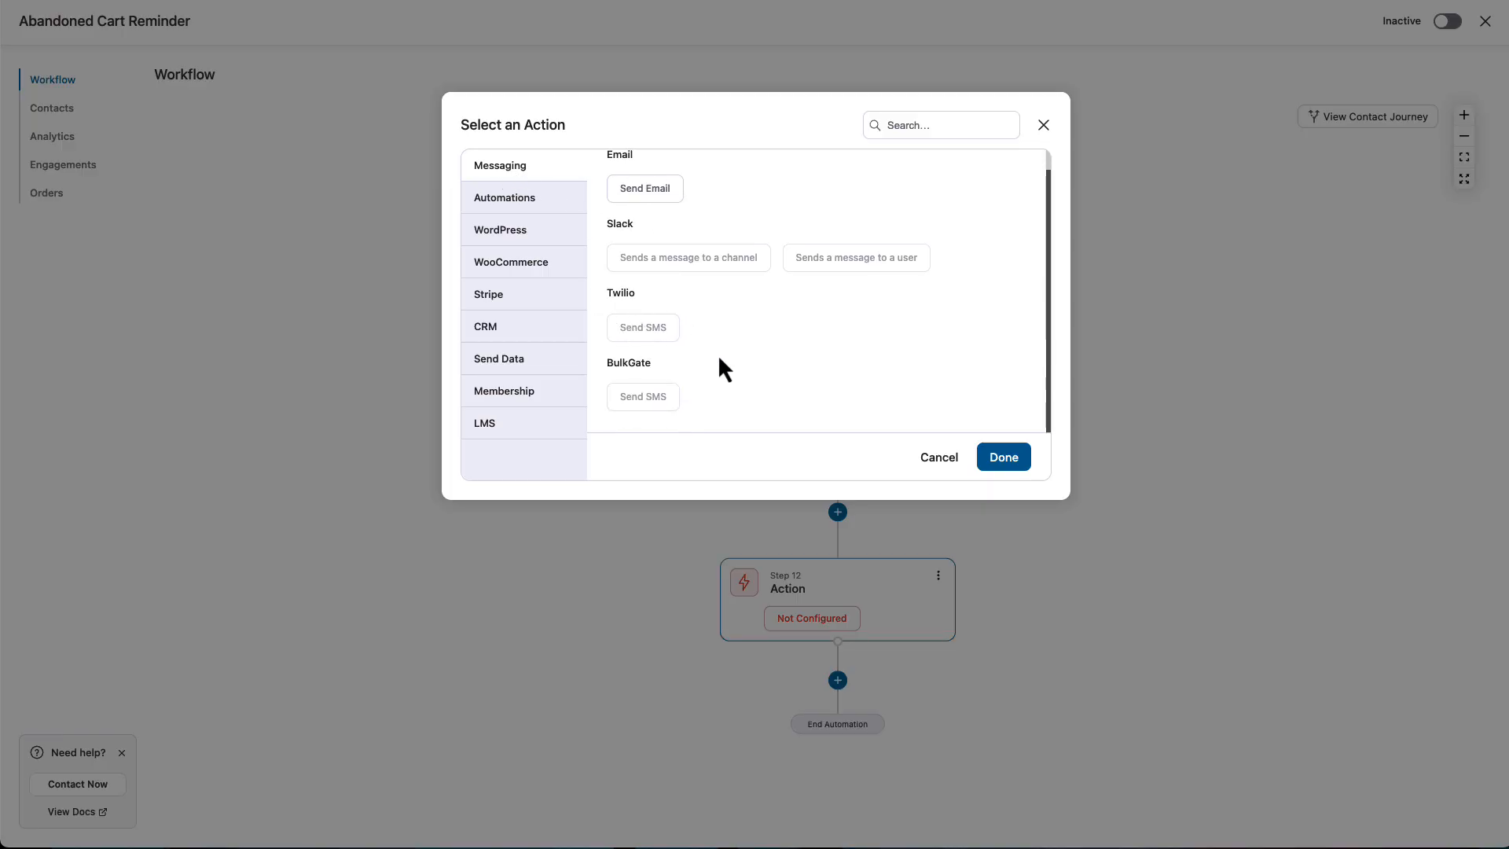
scroll(653, 361, "up", 1)
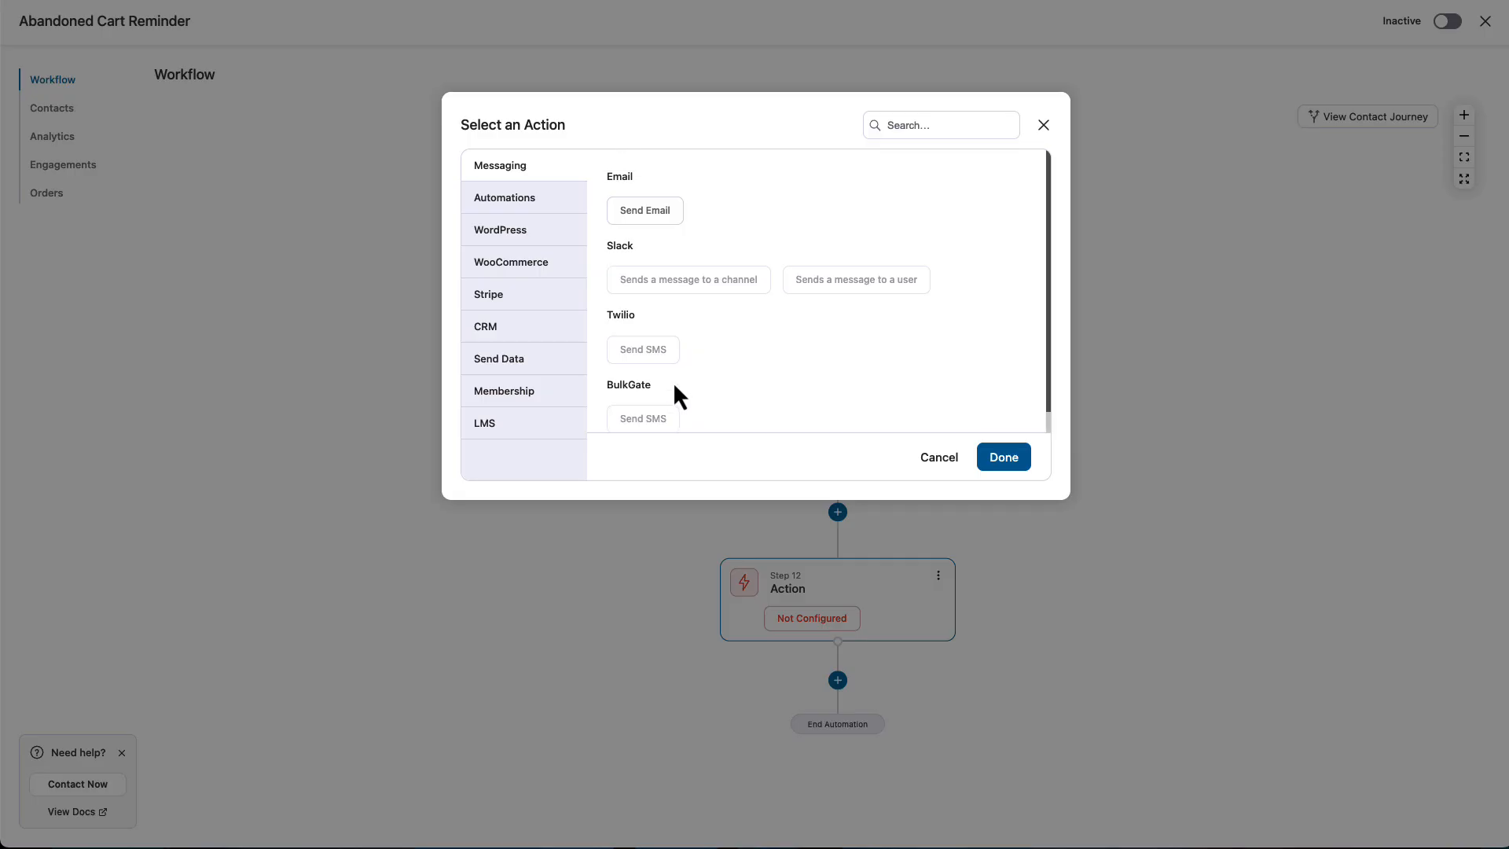
left_click(518, 200)
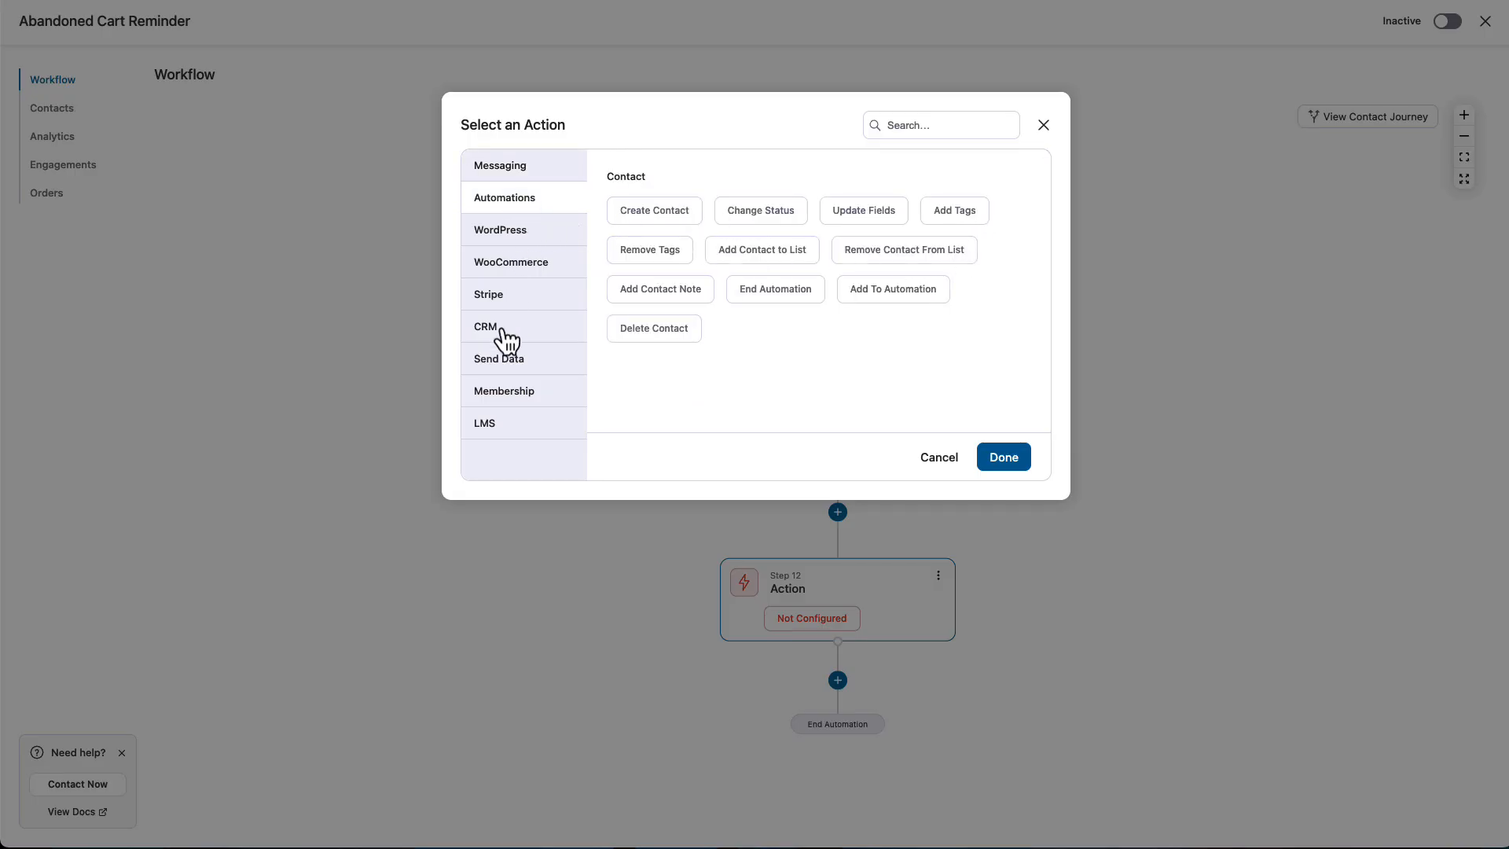
Step: Examine the Send Data and LMS actions, including Send Data To Any Source (HTTP Request), and leave the action picker without saving a choice
left_click(503, 363)
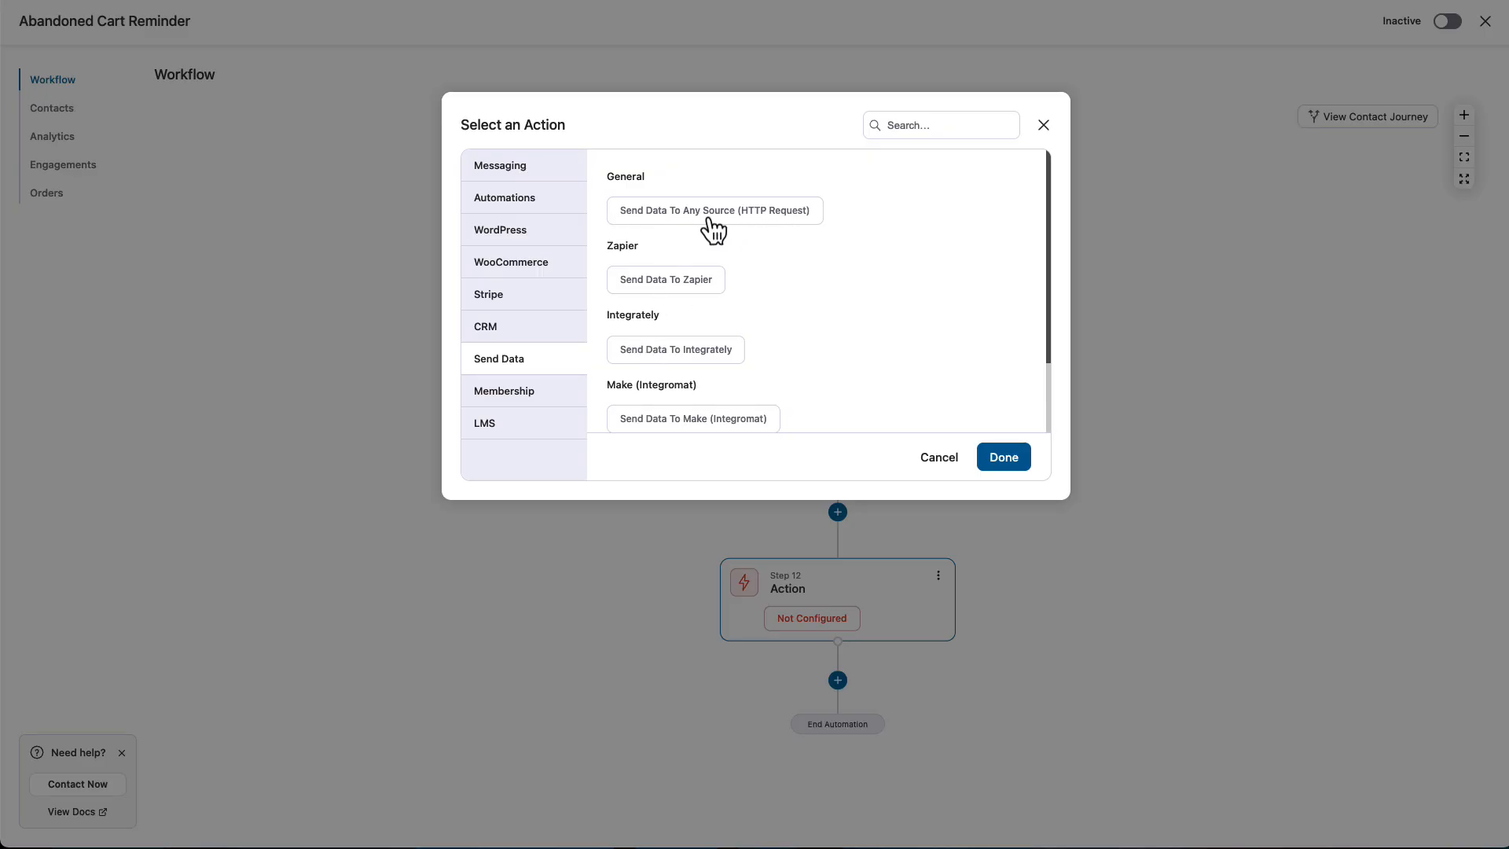
scroll(706, 240, "down", 1)
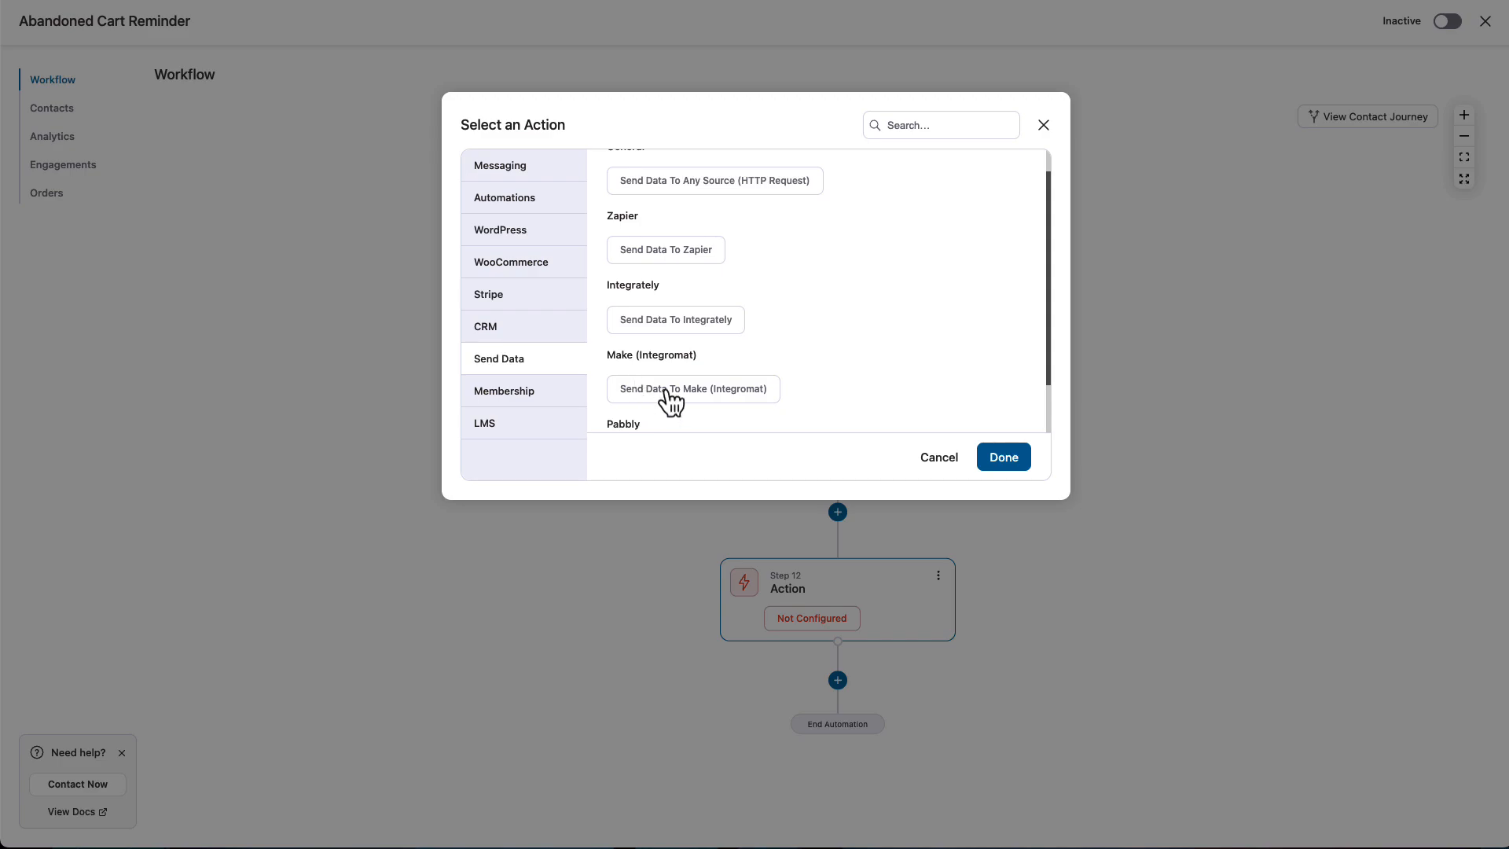
scroll(671, 393, "down", 2)
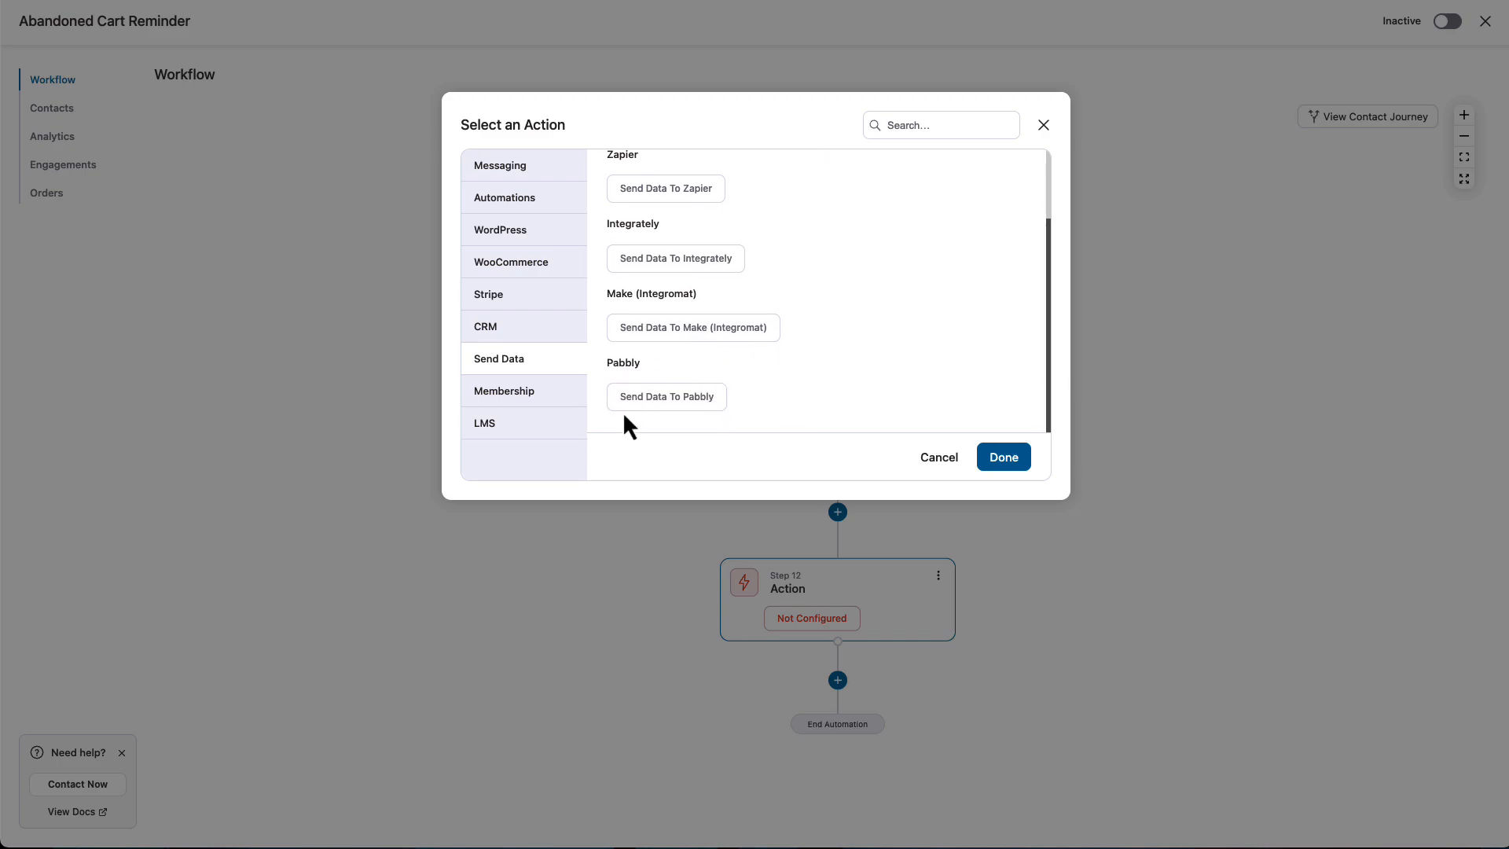
scroll(597, 416, "up", 3)
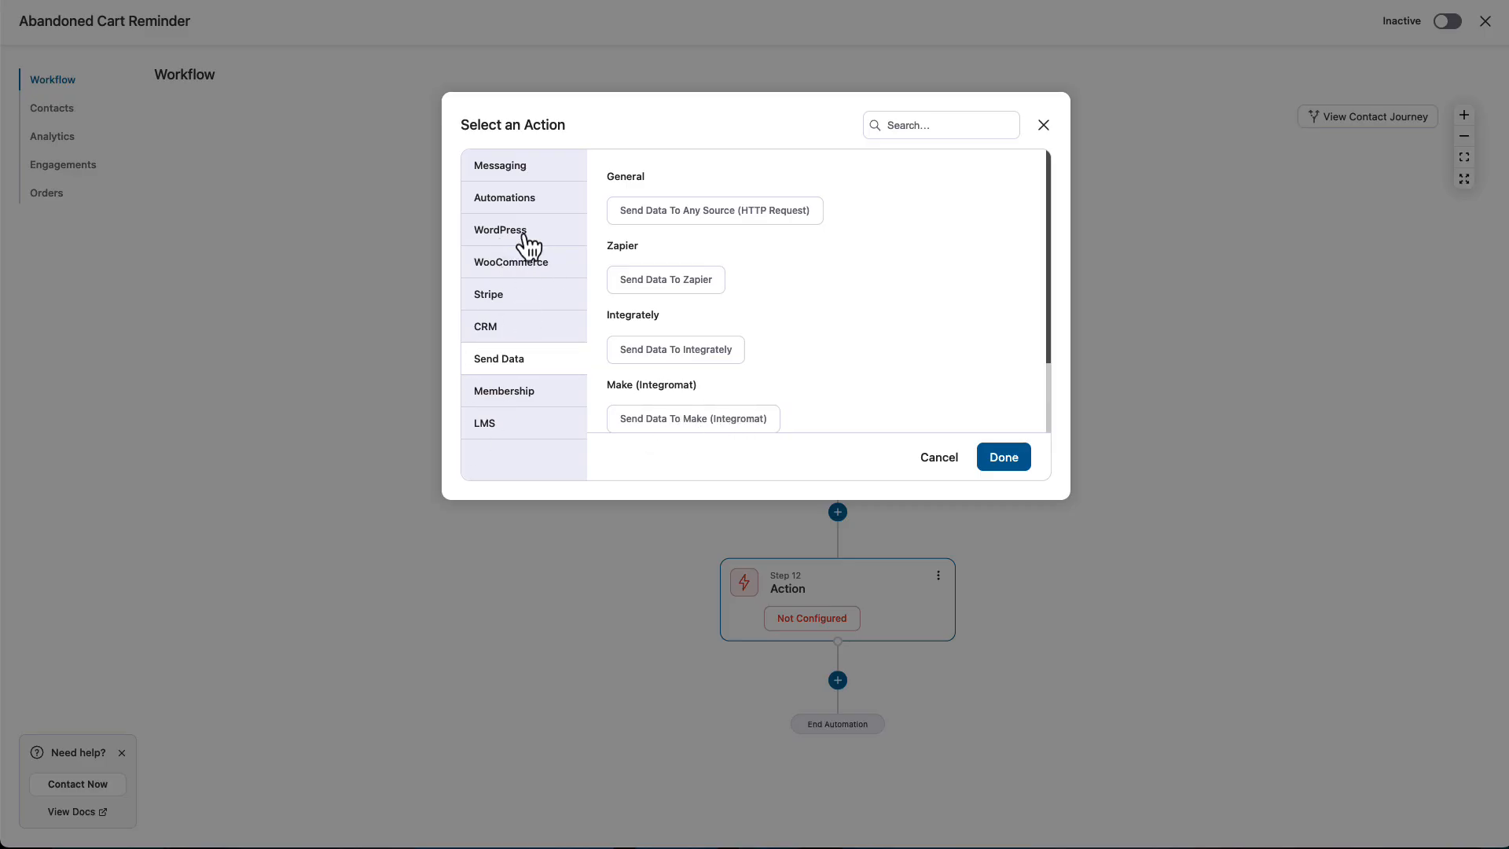
left_click(492, 429)
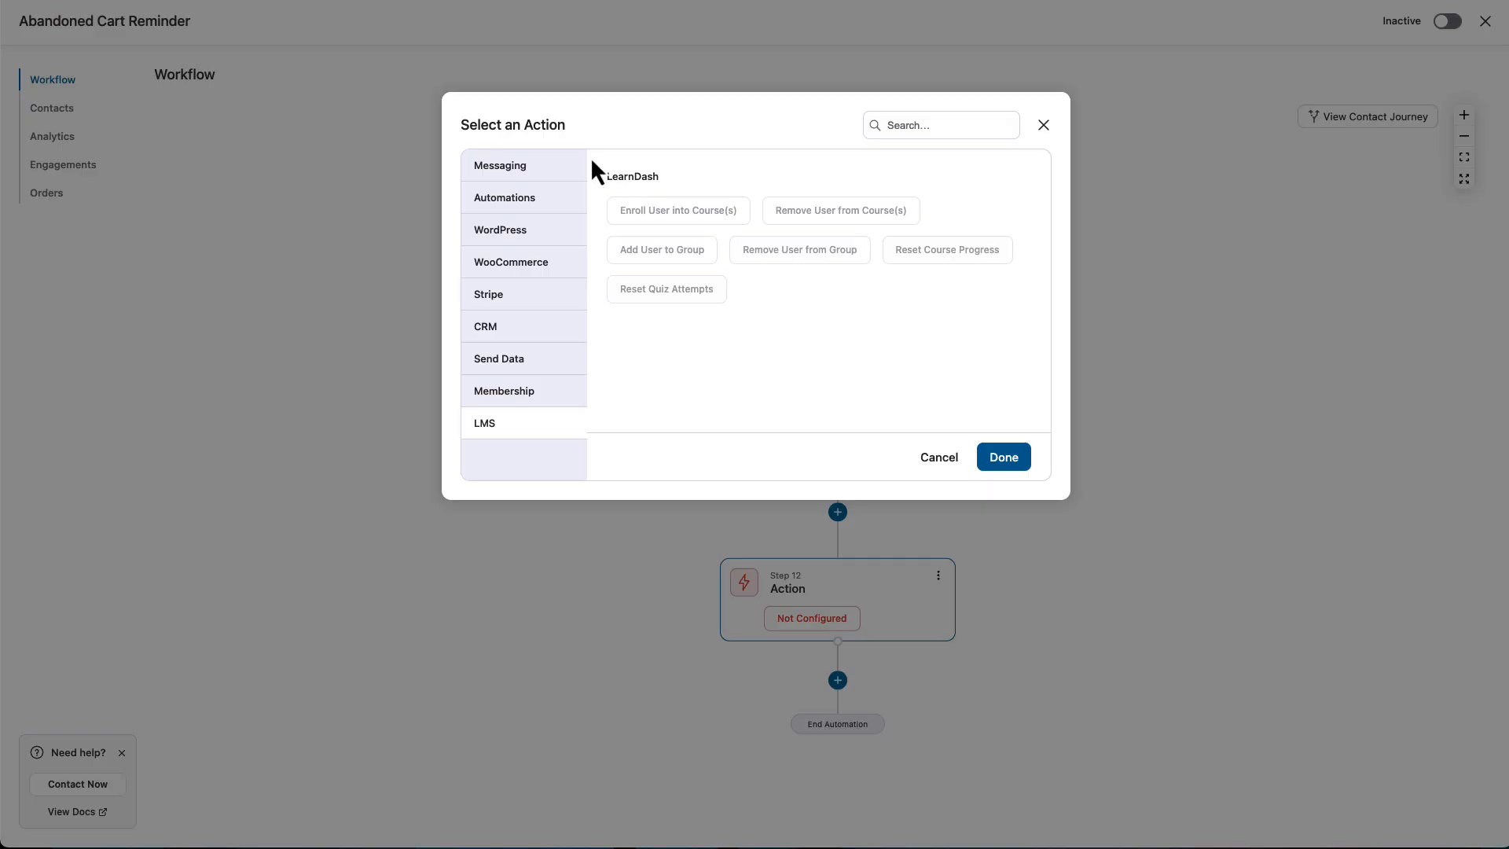
double_click(636, 178)
left_click(758, 364)
left_click(511, 363)
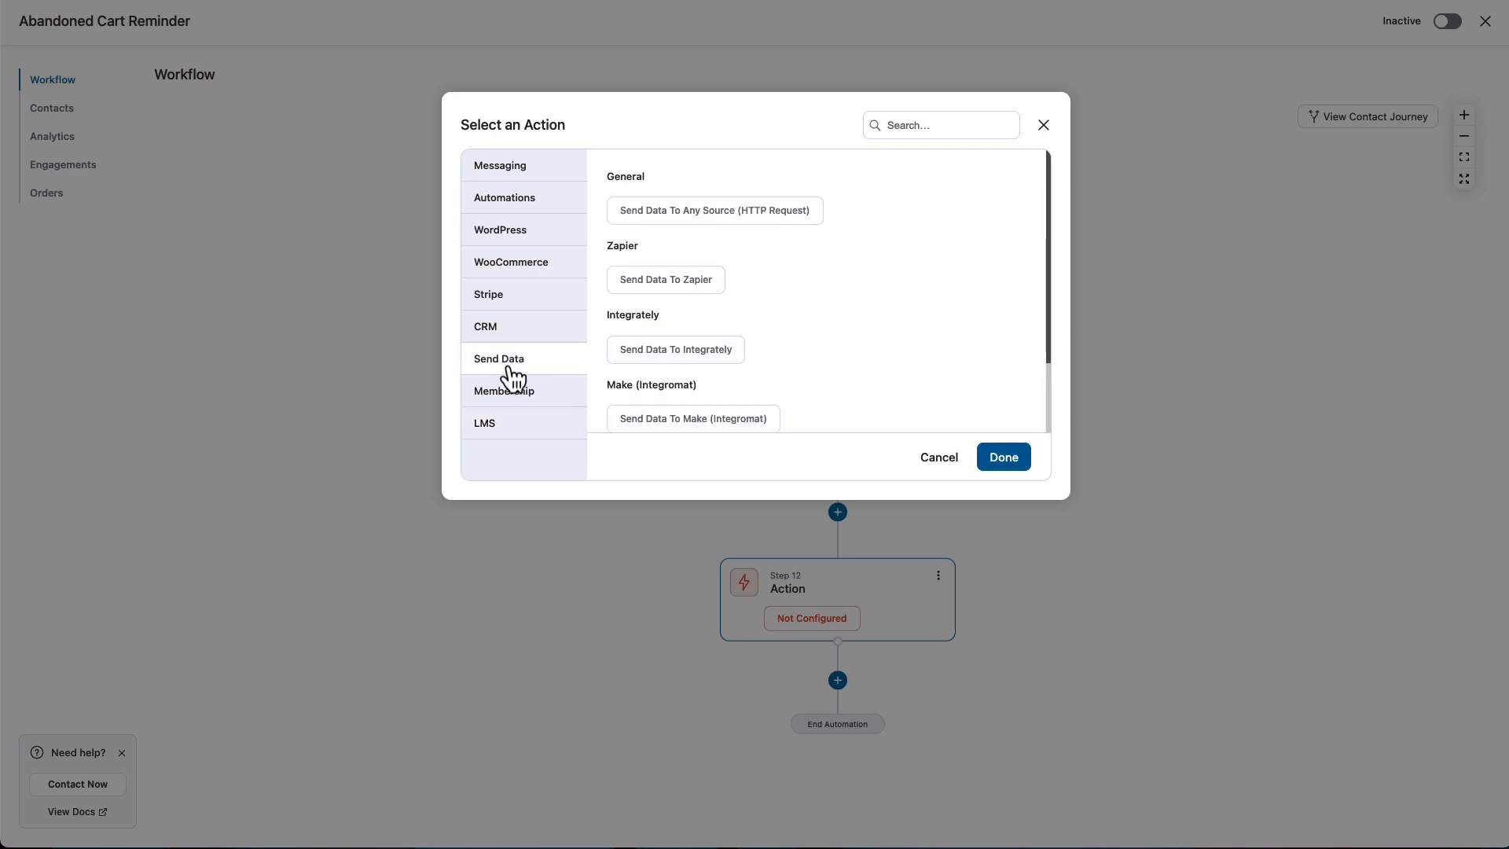
left_click(729, 221)
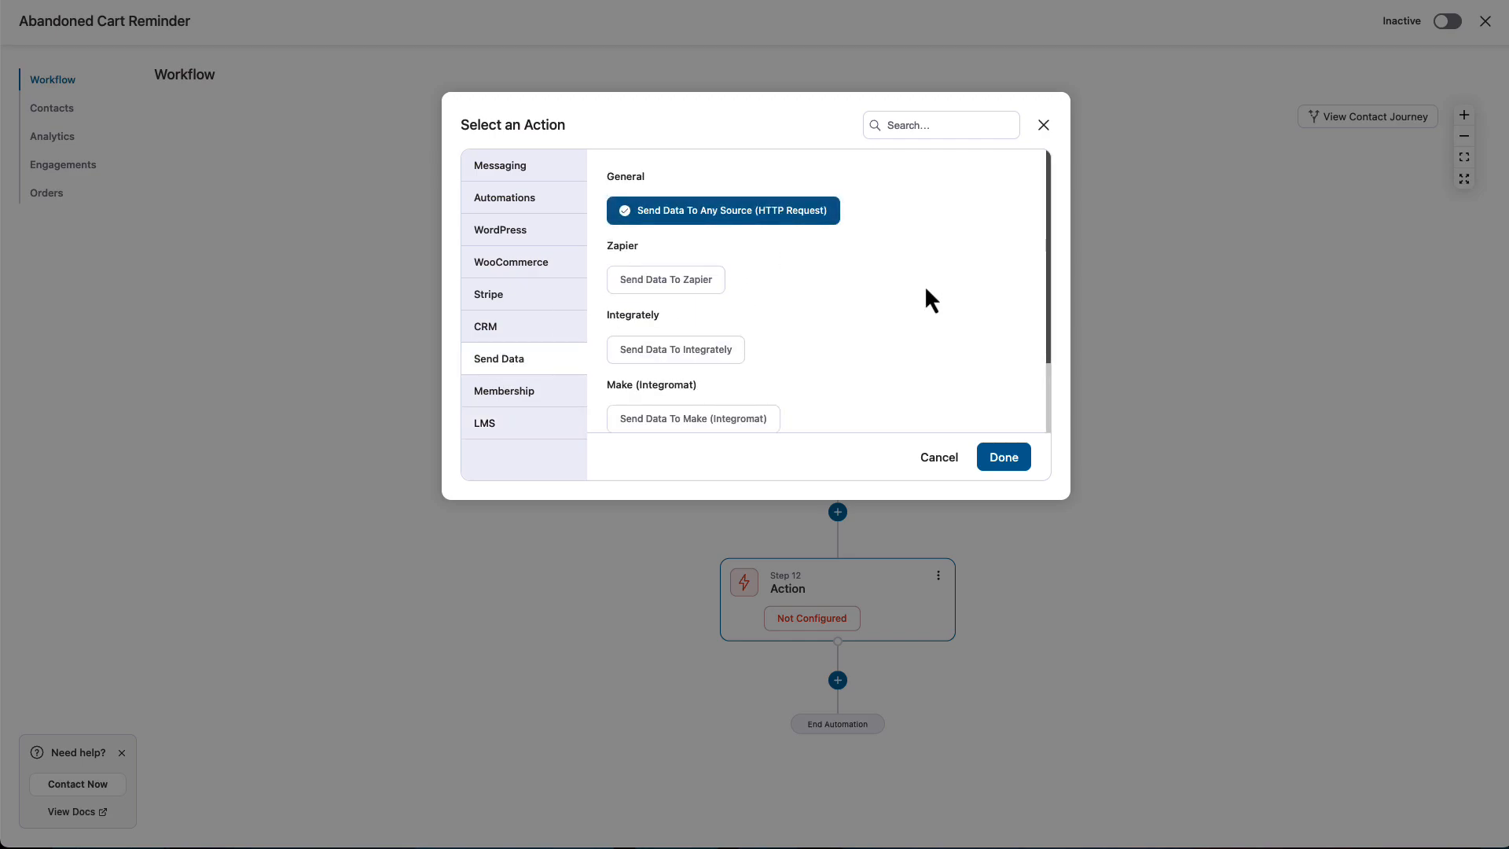
left_click(939, 463)
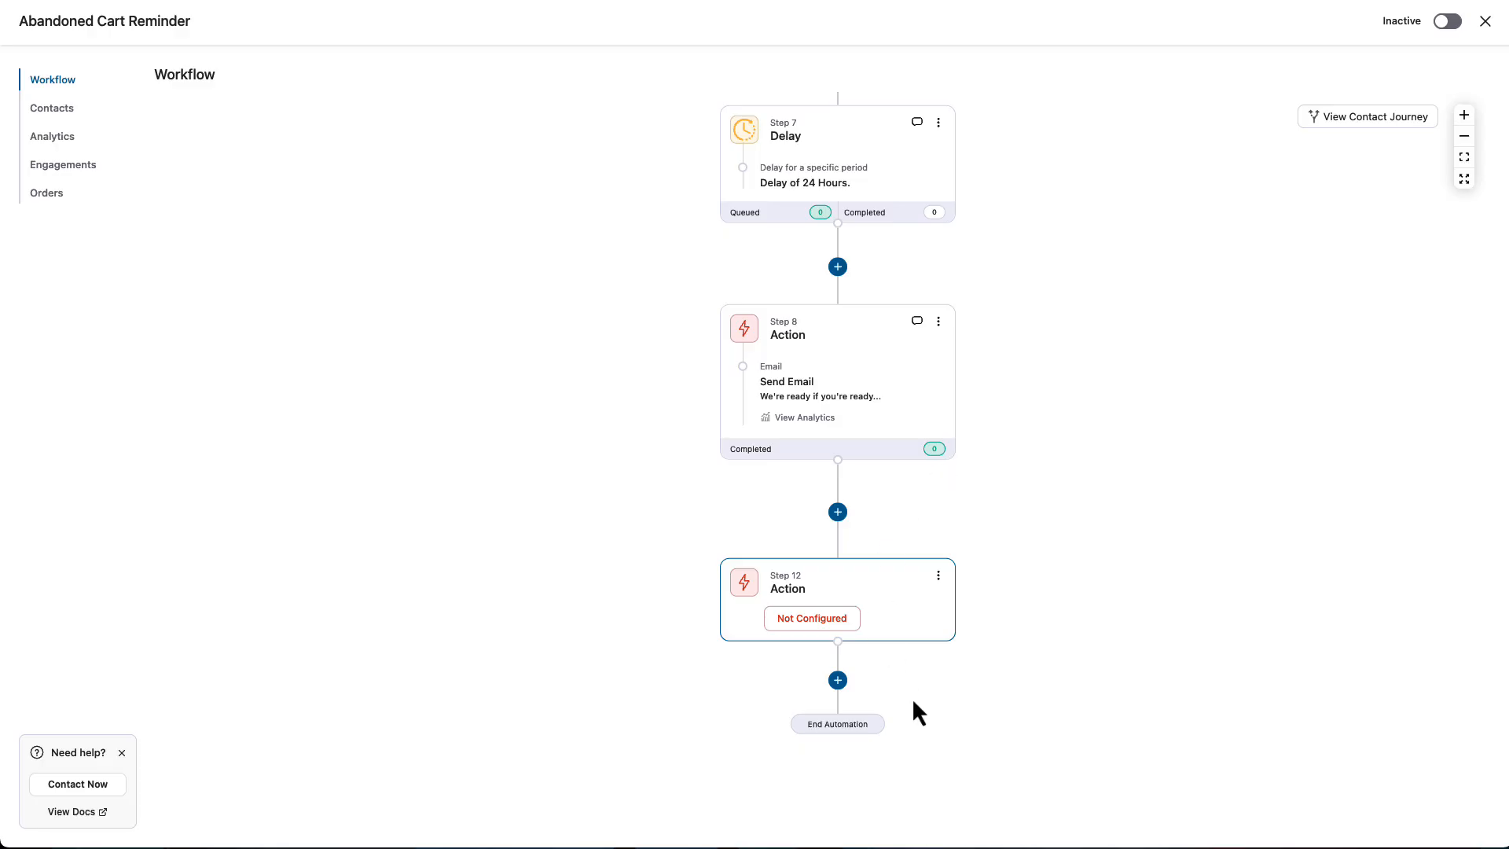
Step: Review the start of the workflow, from the Cart Abandoned trigger through the Step 3 delay and Step 4 email
scroll(912, 697, "up", 15)
scroll(912, 674, "up", 10)
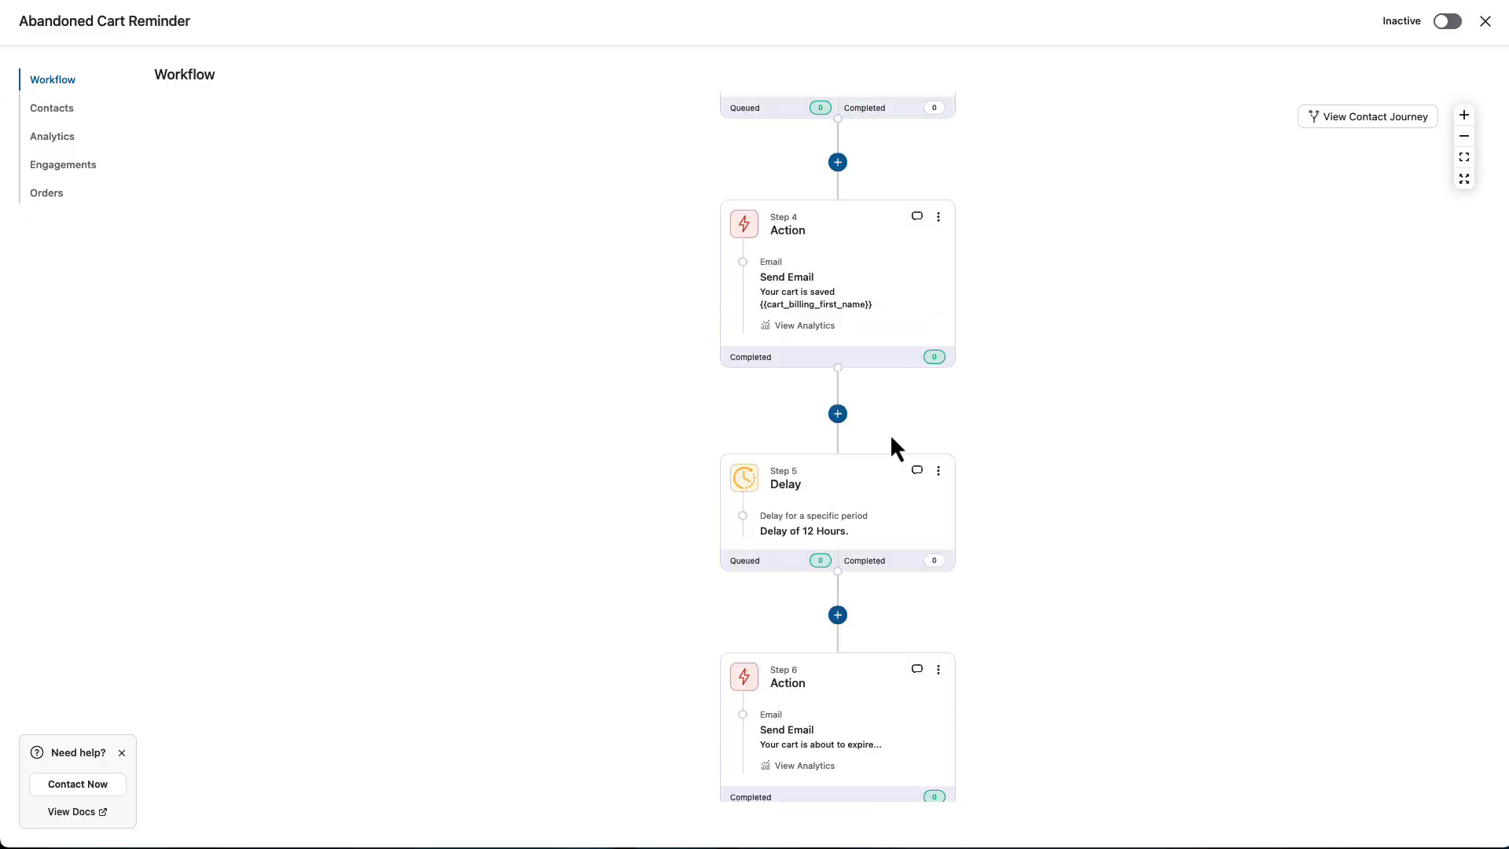
scroll(1020, 254, "up", 3)
scroll(888, 497, "down", 3)
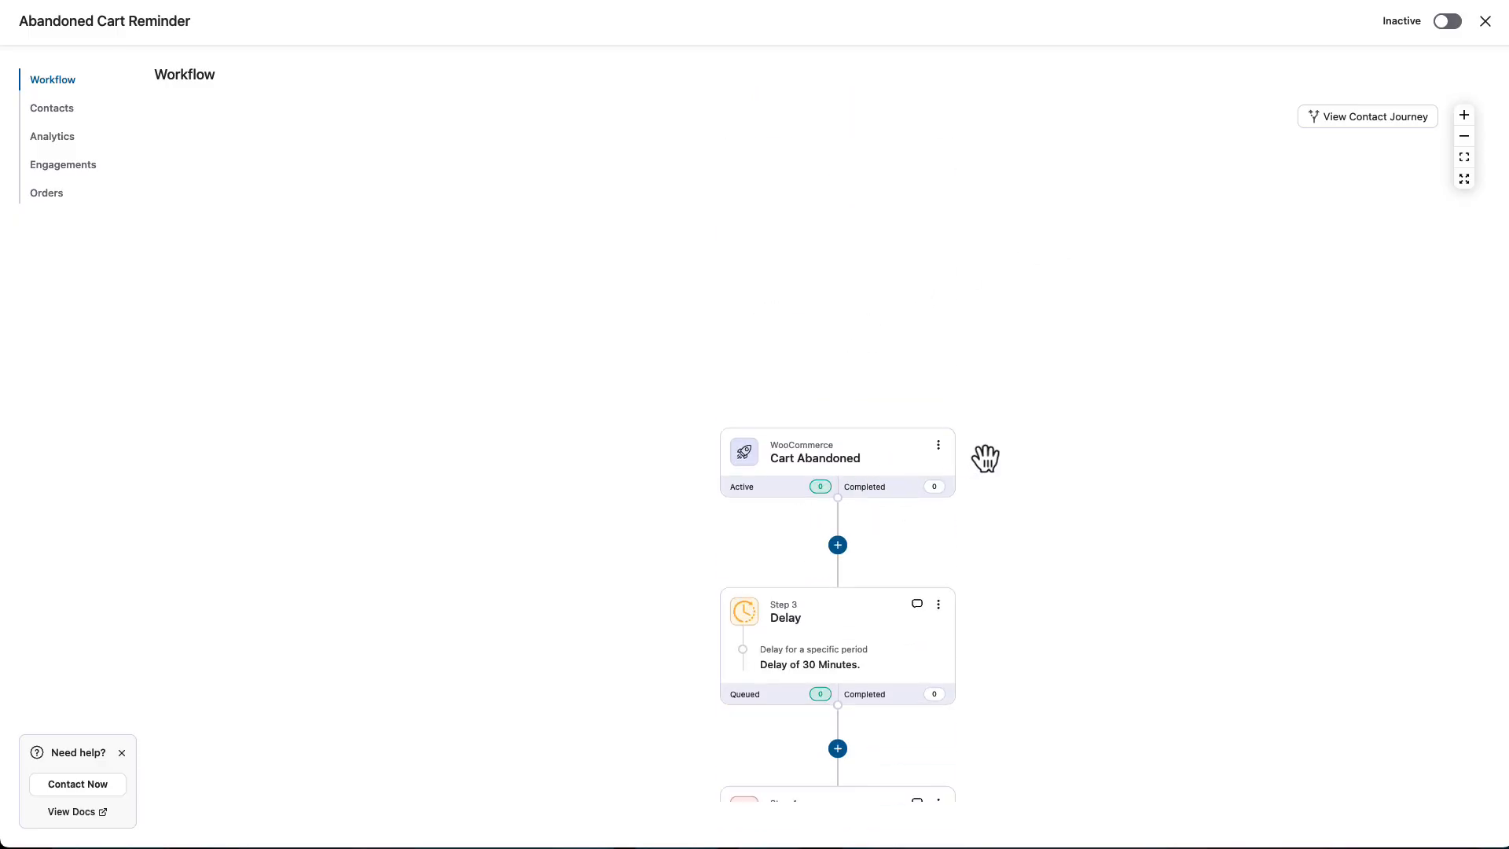
scroll(1001, 436, "down", 5)
scroll(747, 354, "up", 2)
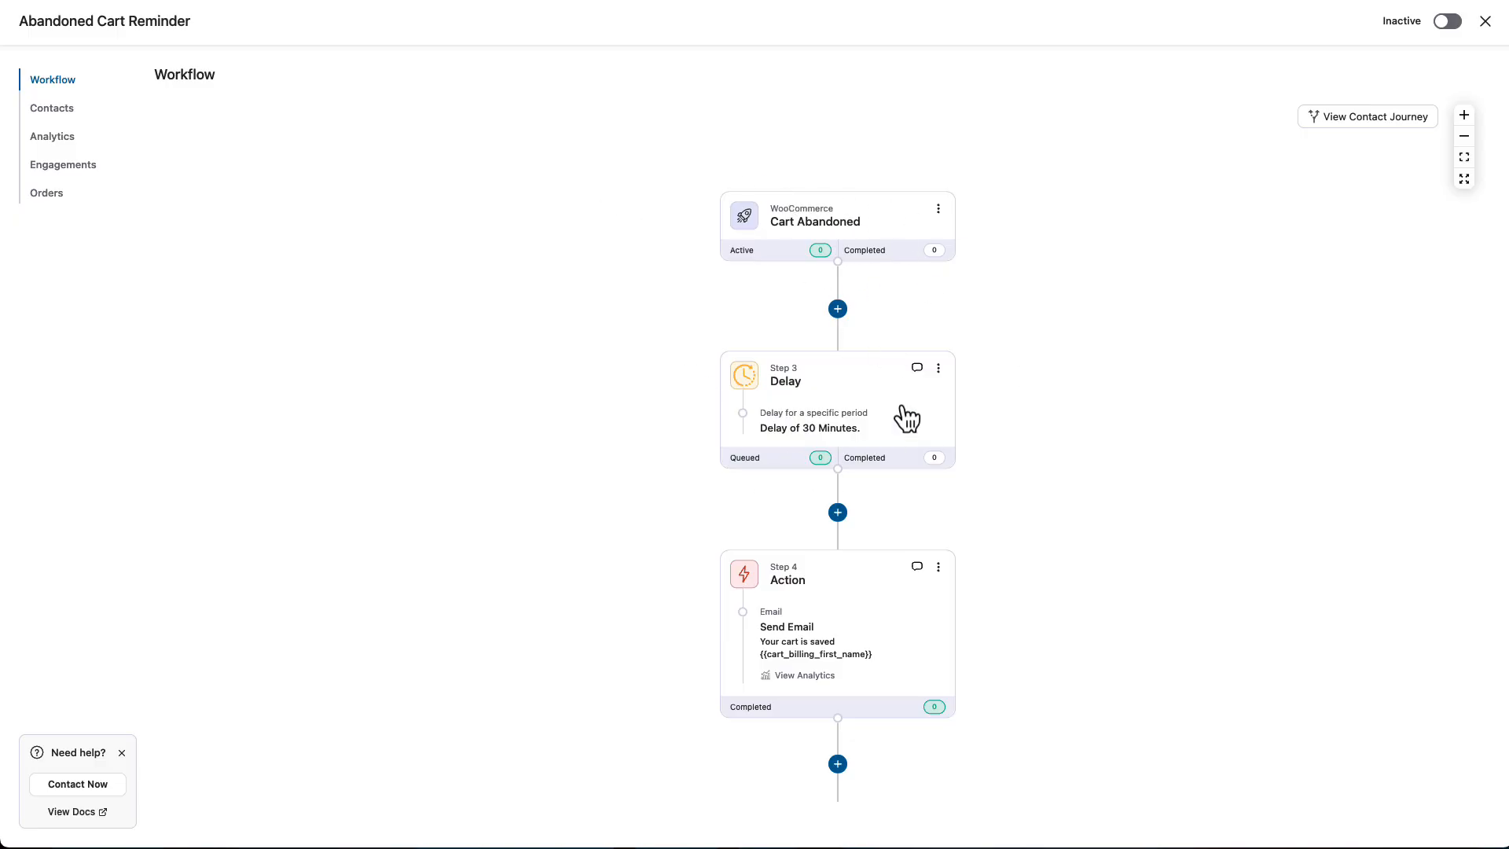
scroll(717, 428, "down", 1)
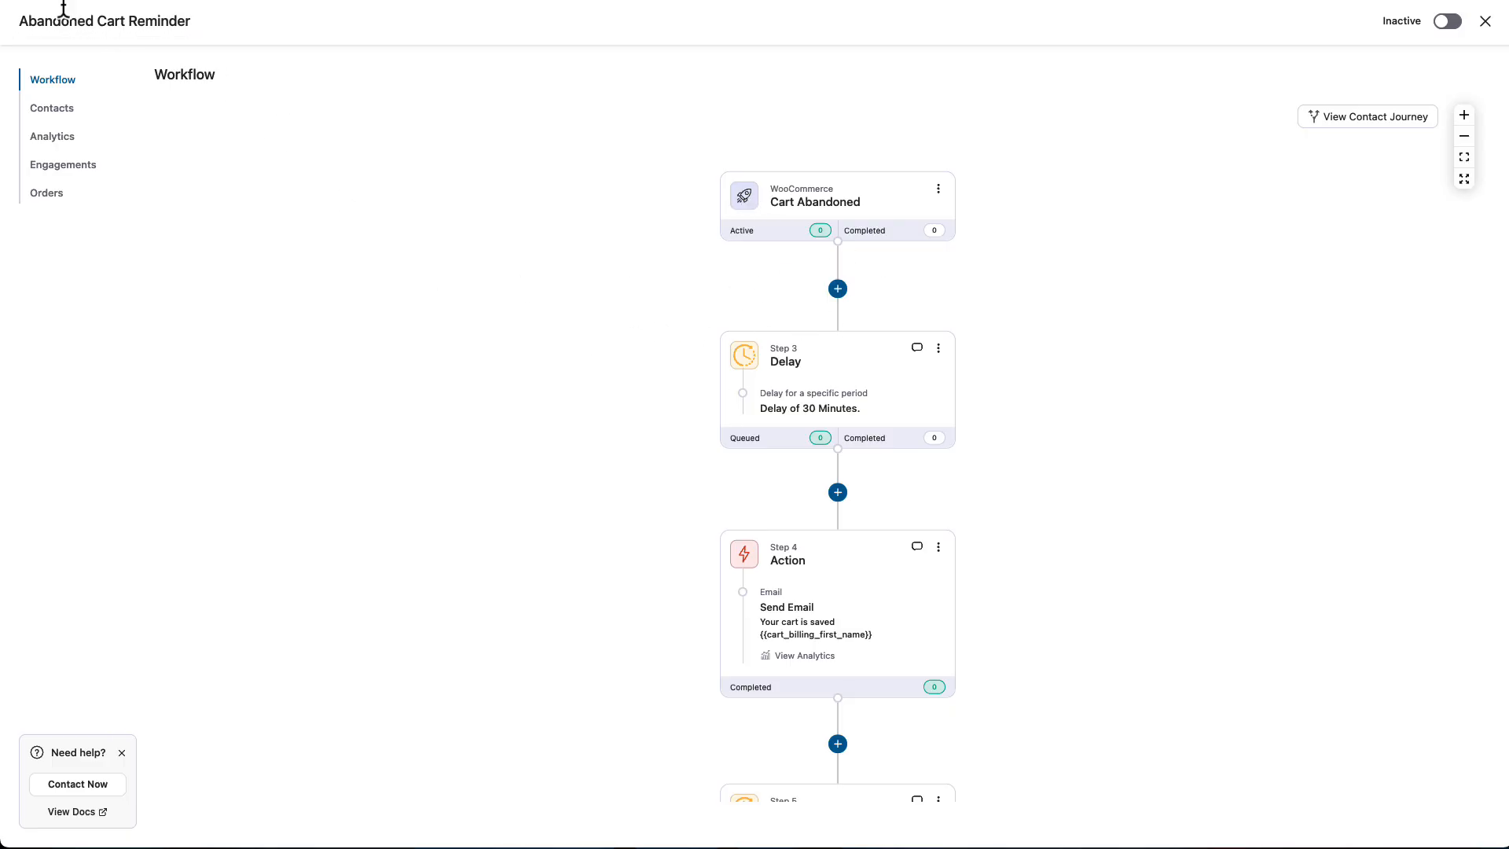
Step: Set the Step 3 delay to 1 minute and save it
scroll(876, 516, "down", 5)
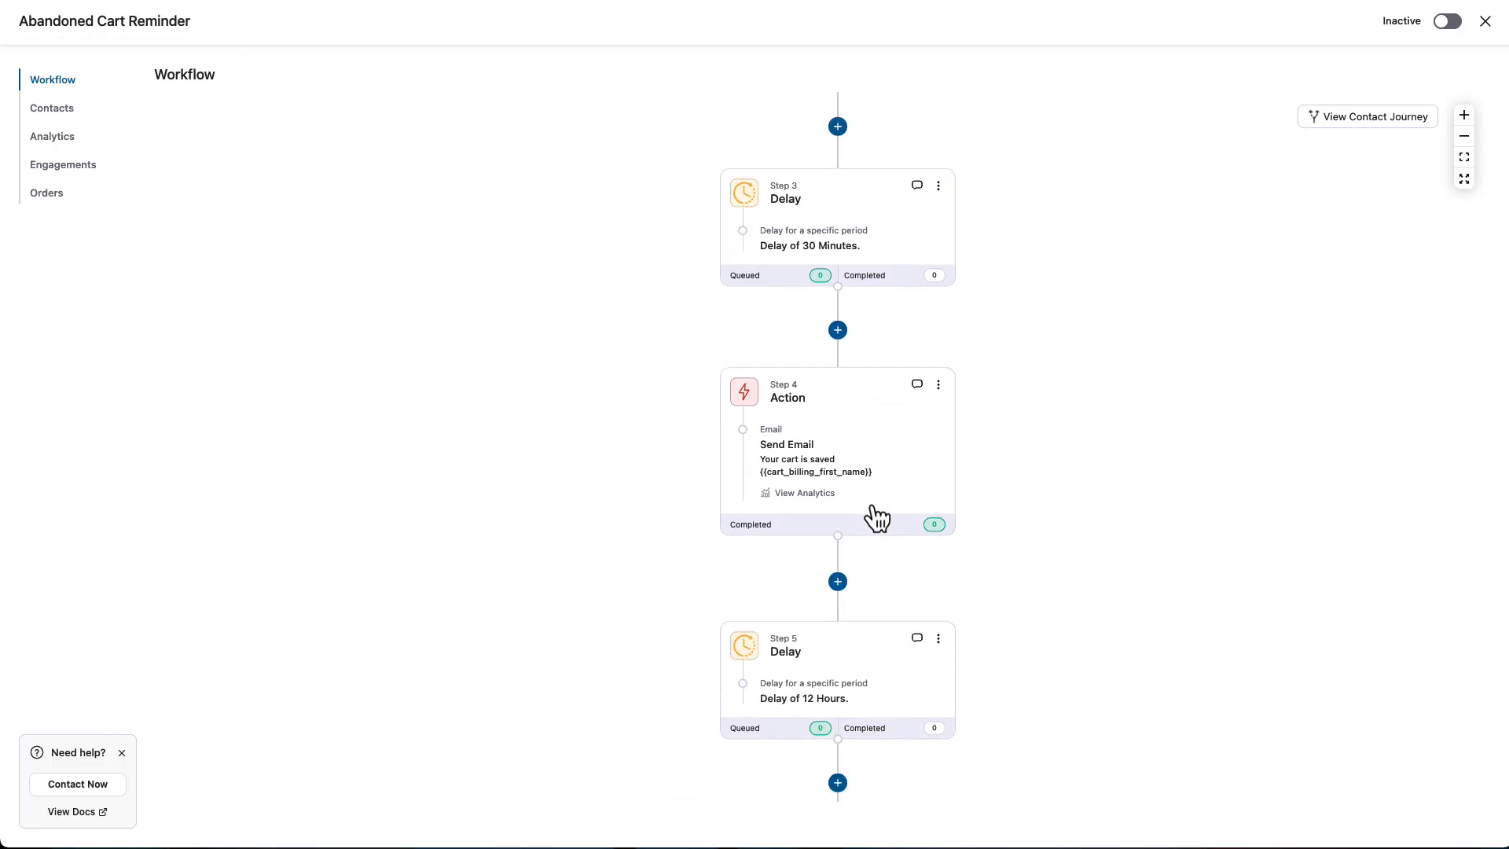
scroll(862, 519, "up", 3)
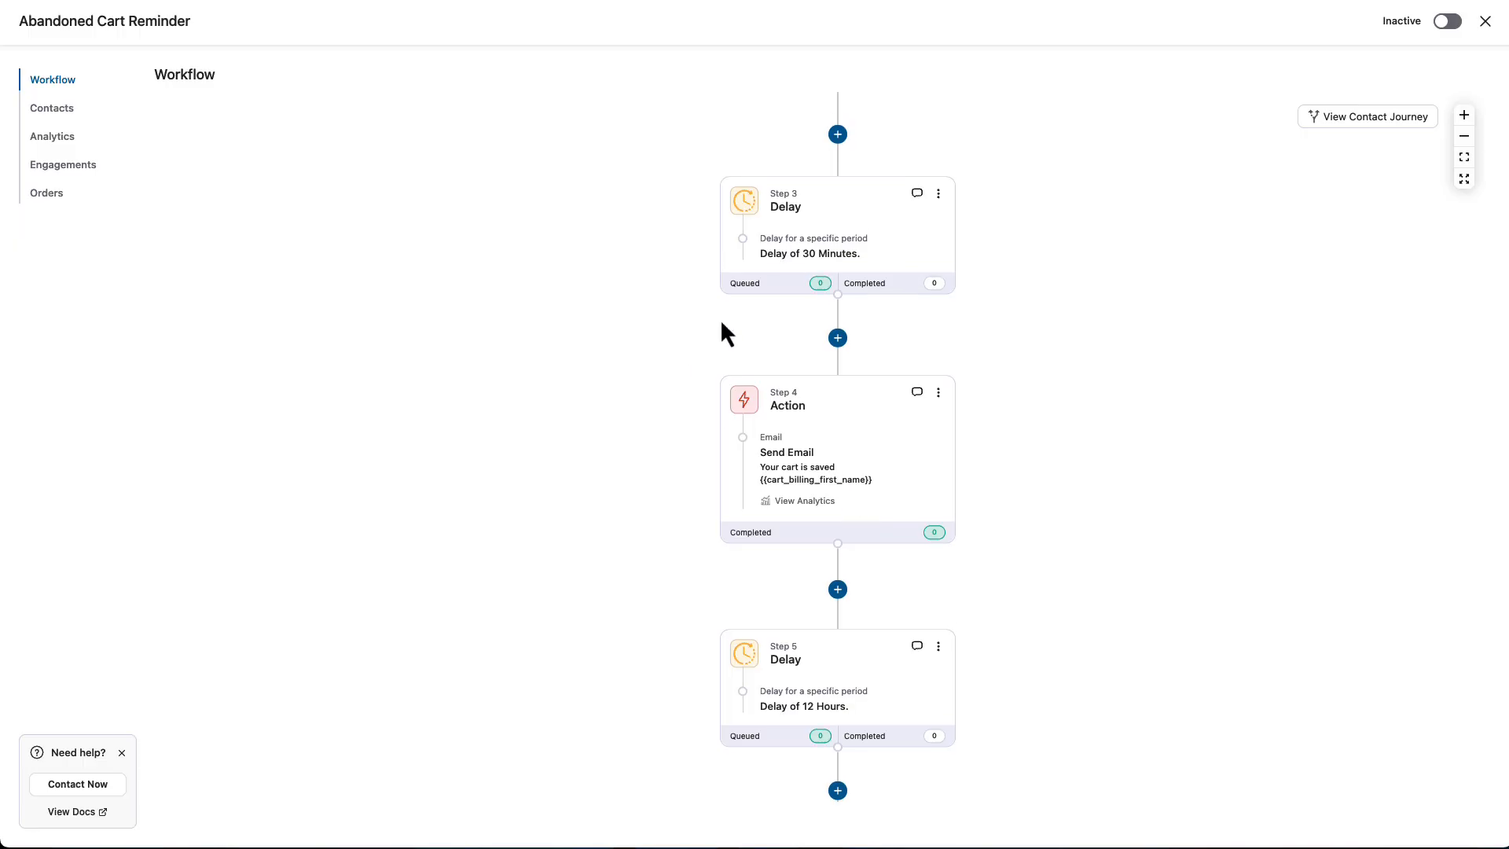
left_click(835, 253)
double_click(766, 206)
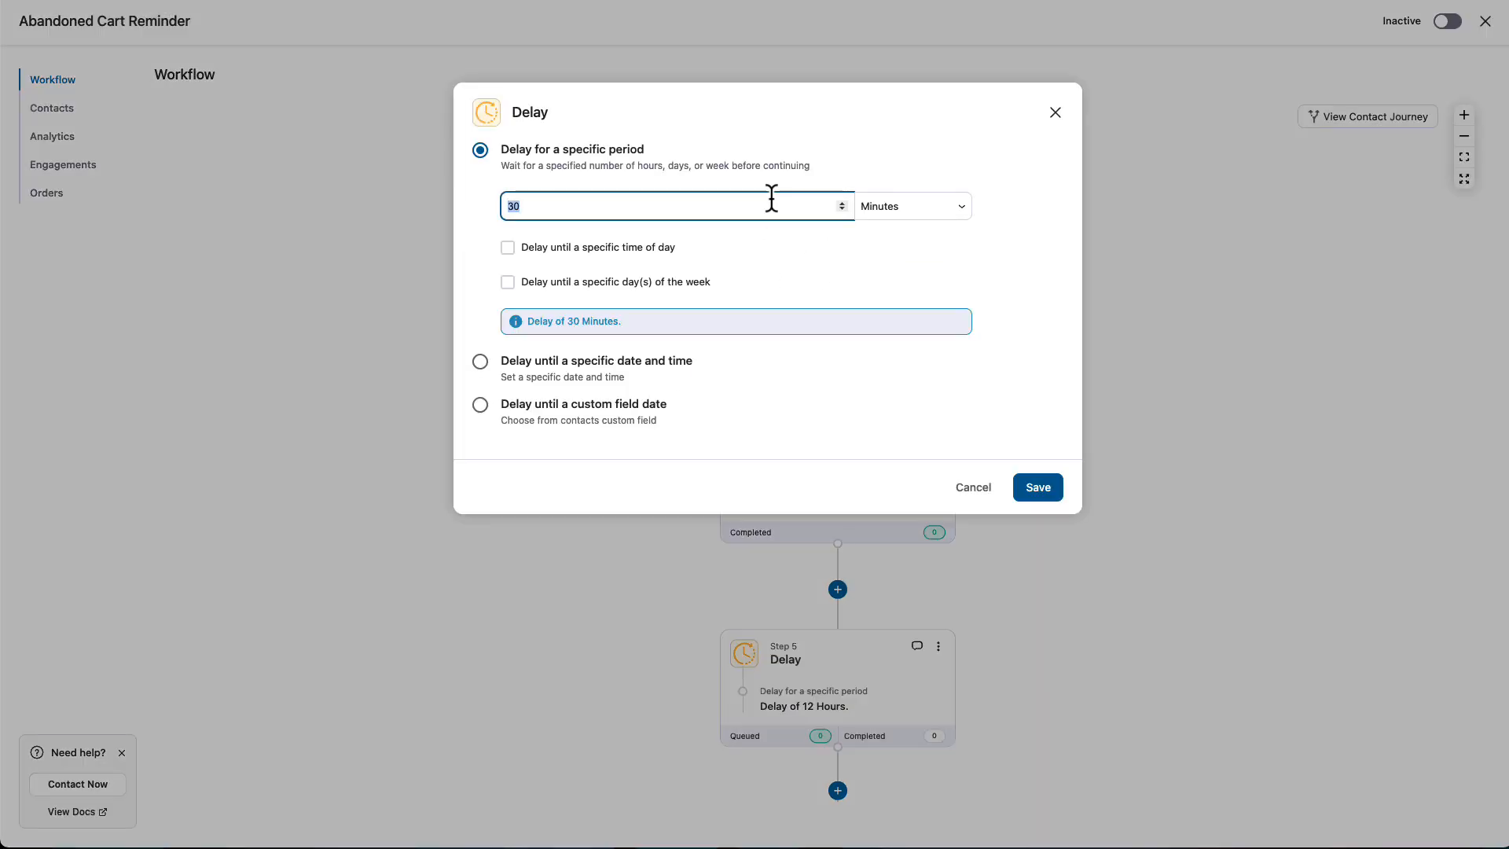
type("1")
left_click(1032, 500)
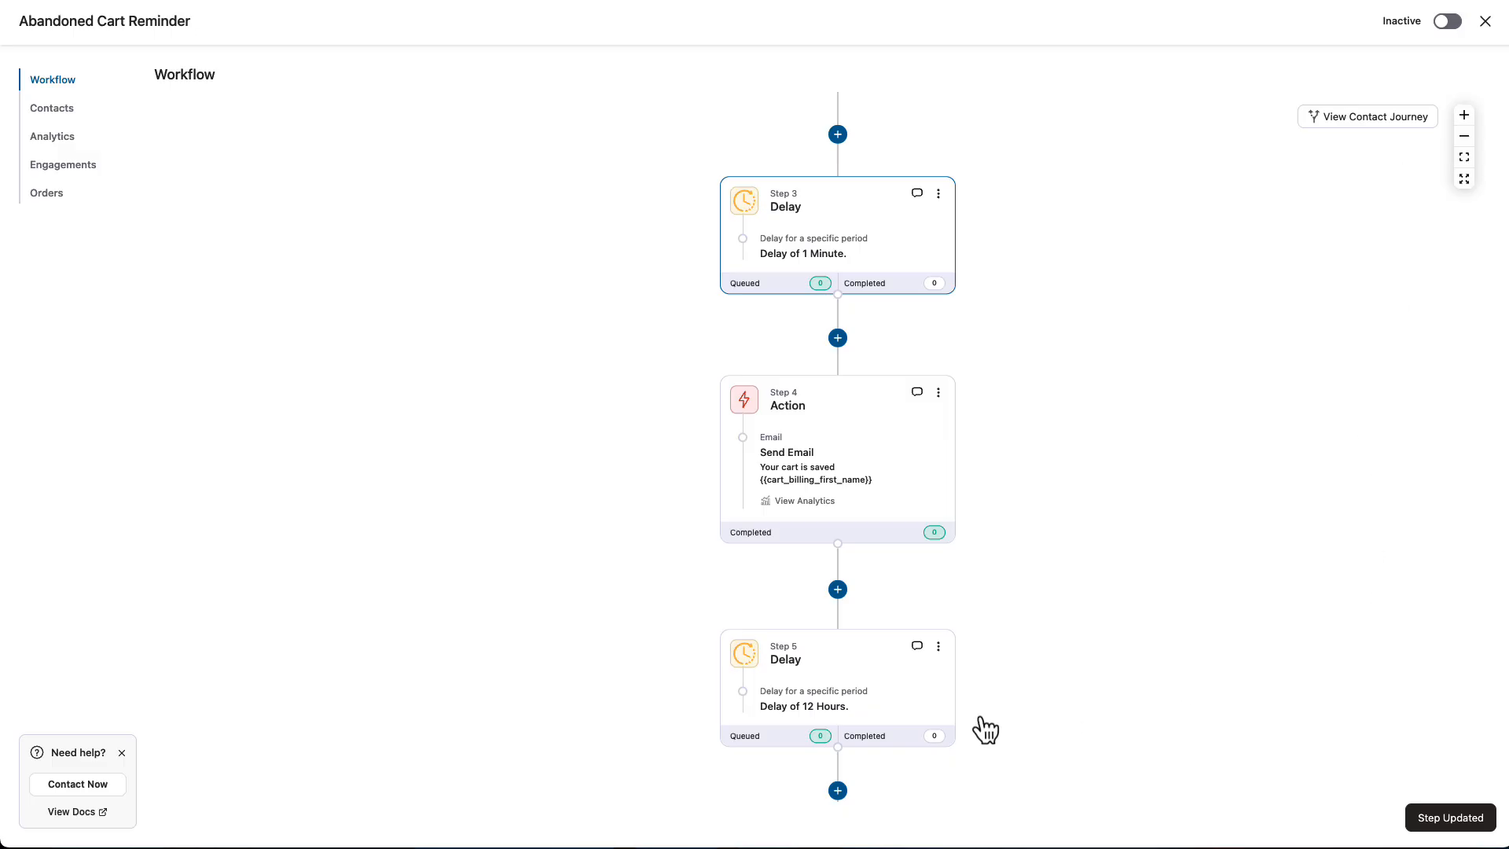
Step: Try to dismiss the Need help? box
triple_click(122, 755)
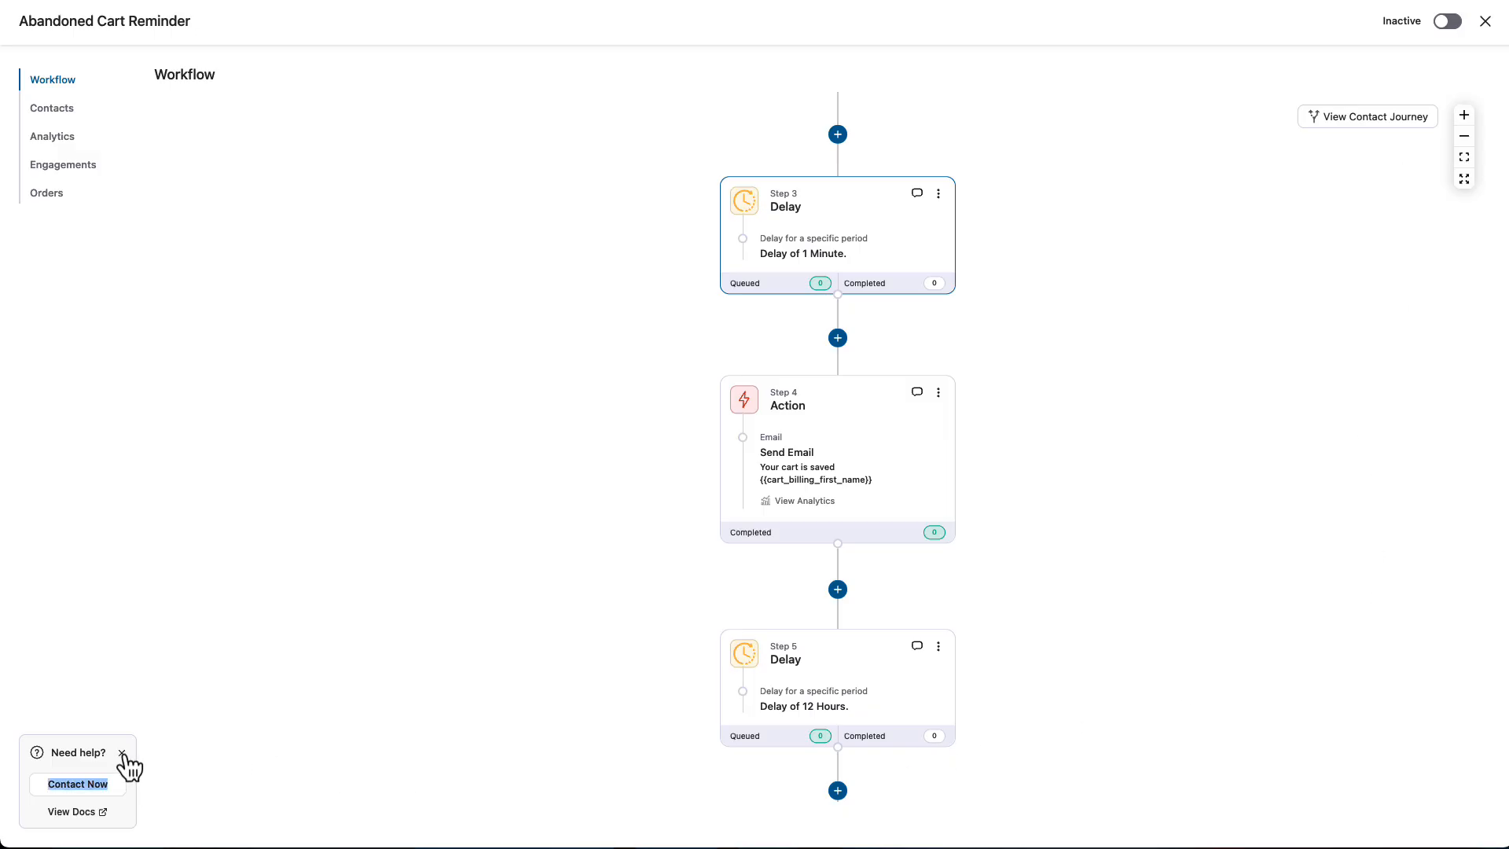
left_click(122, 756)
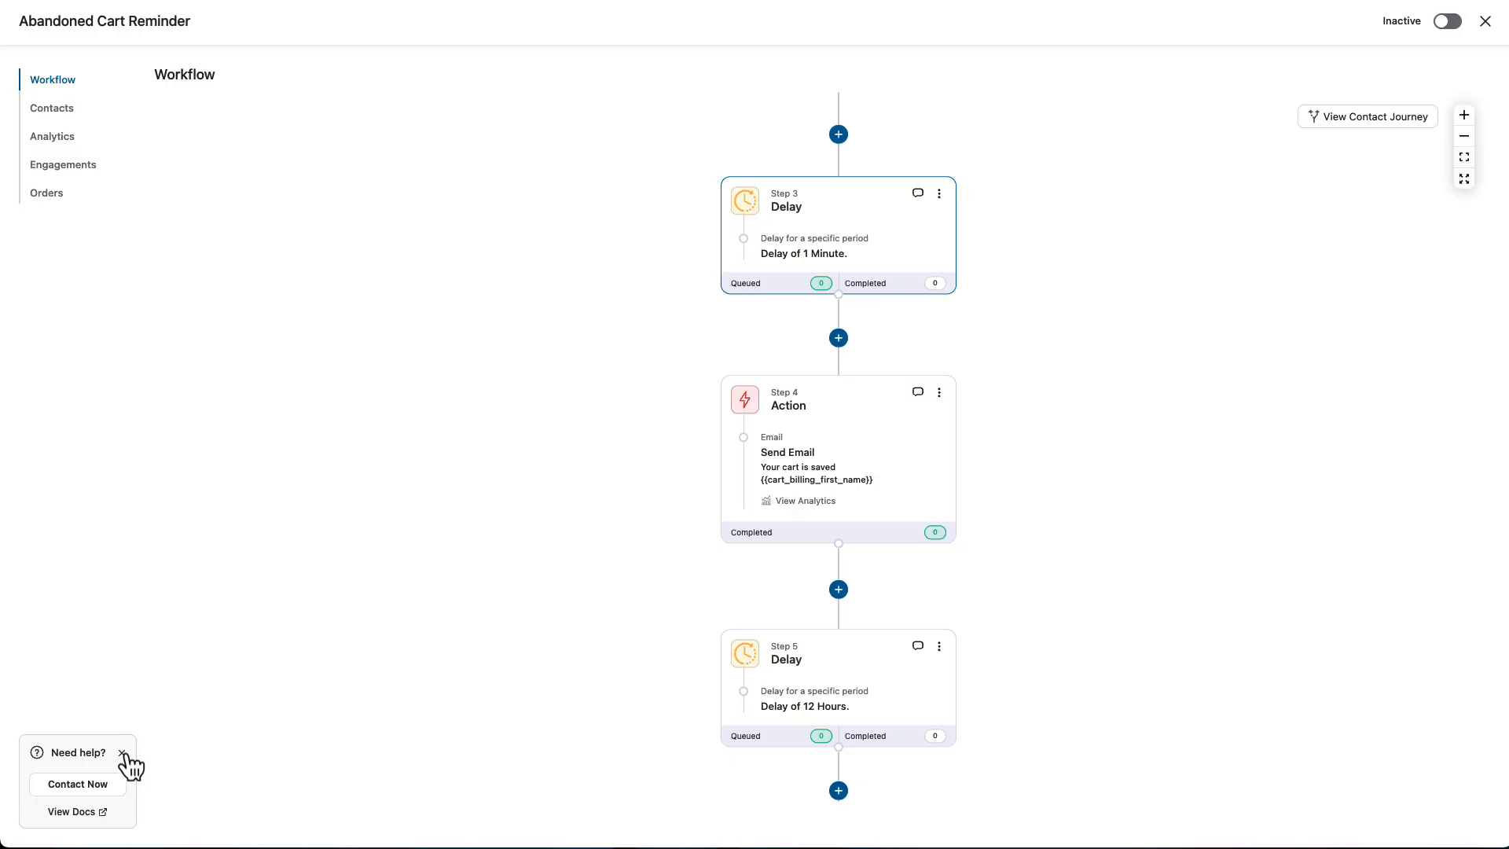
double_click(123, 754)
Step: Look through the automation's Contacts, Analytics and Engagements pages
scroll(386, 486, "up", 3)
left_click(59, 110)
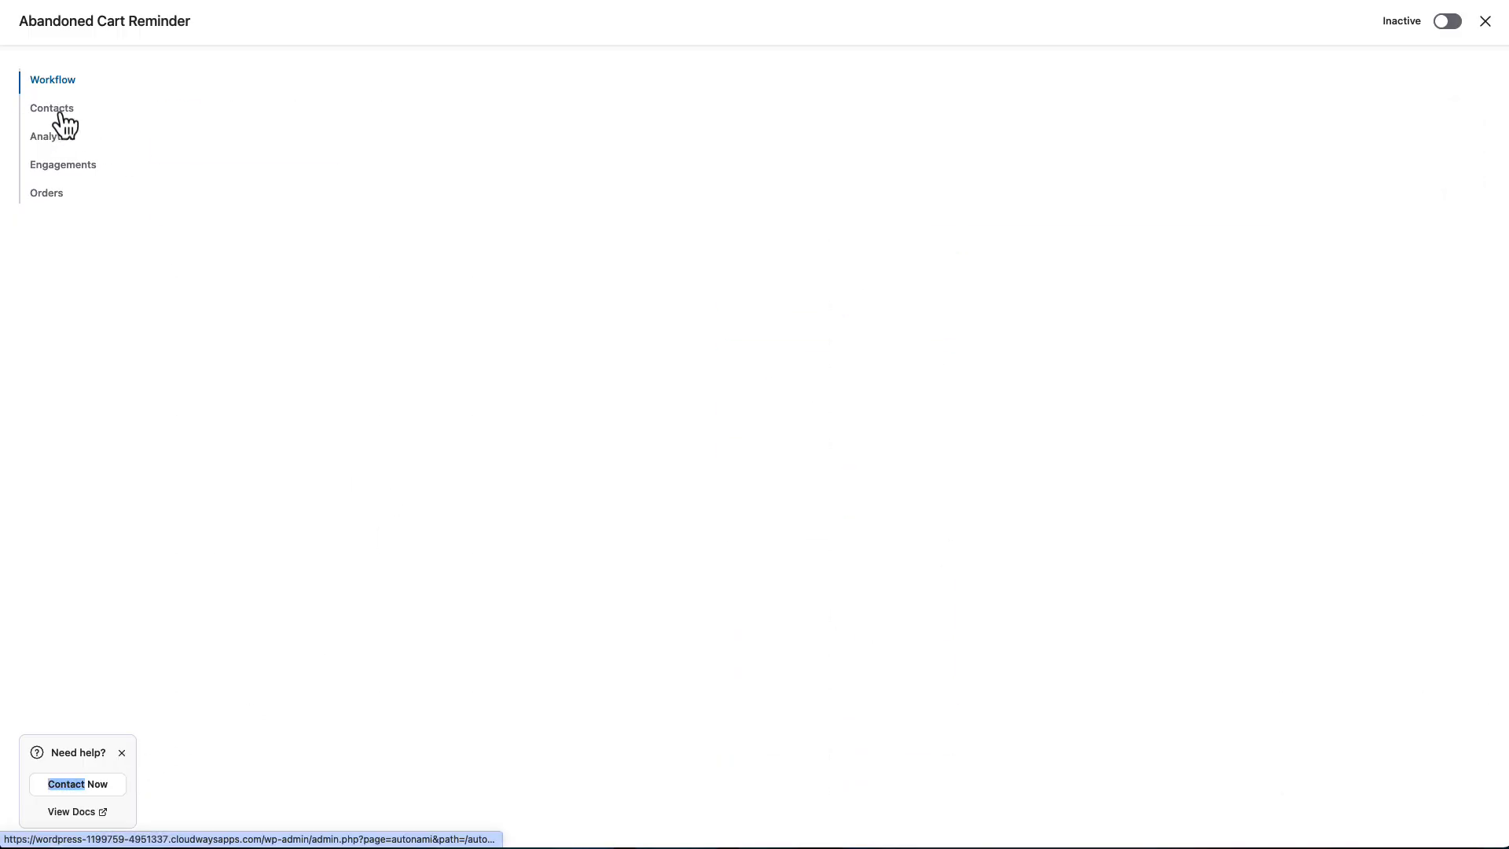
left_click(57, 140)
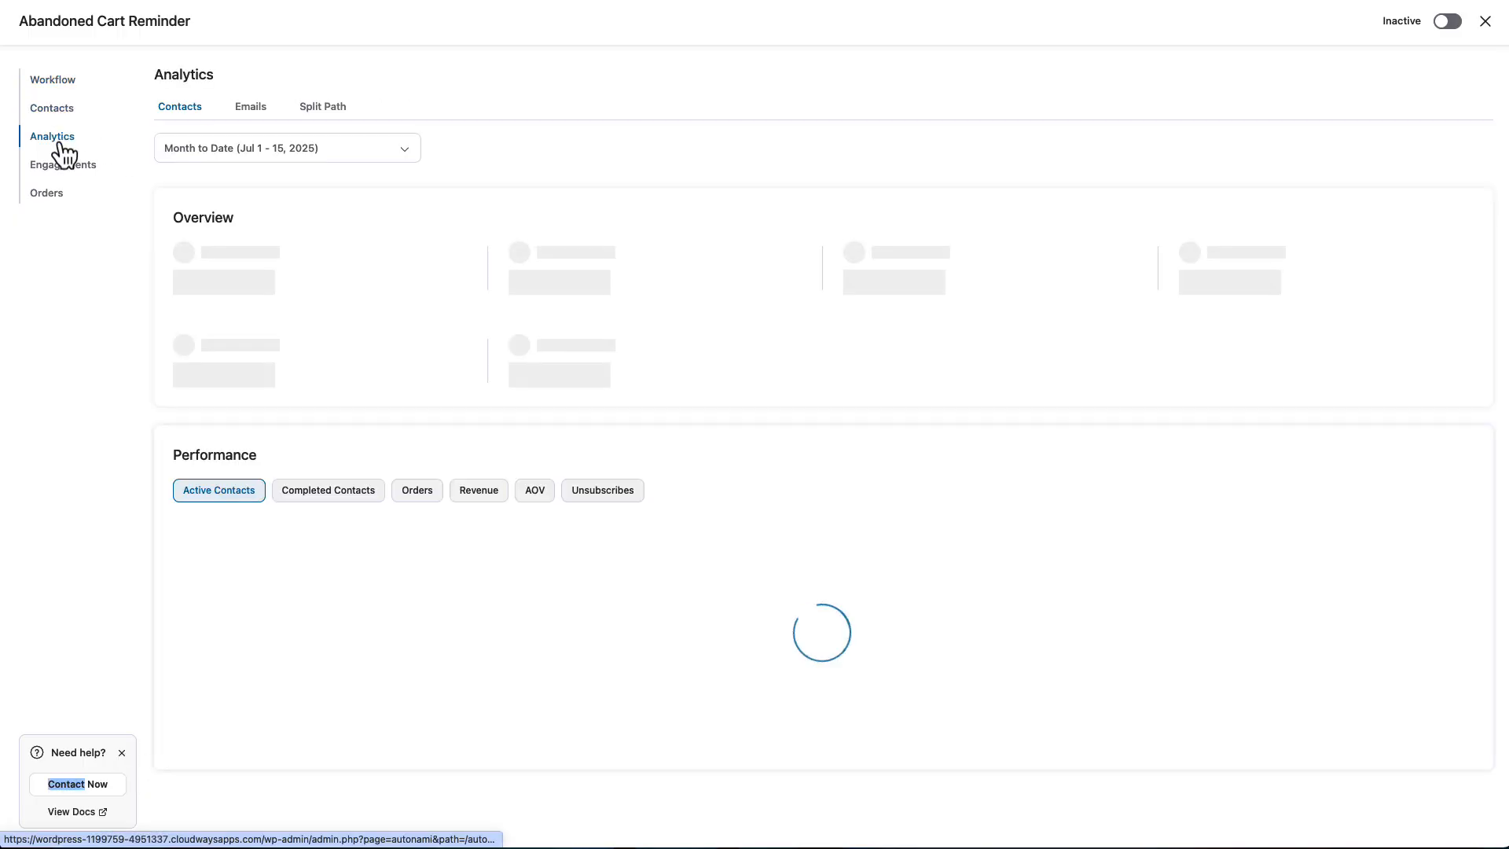
left_click(56, 168)
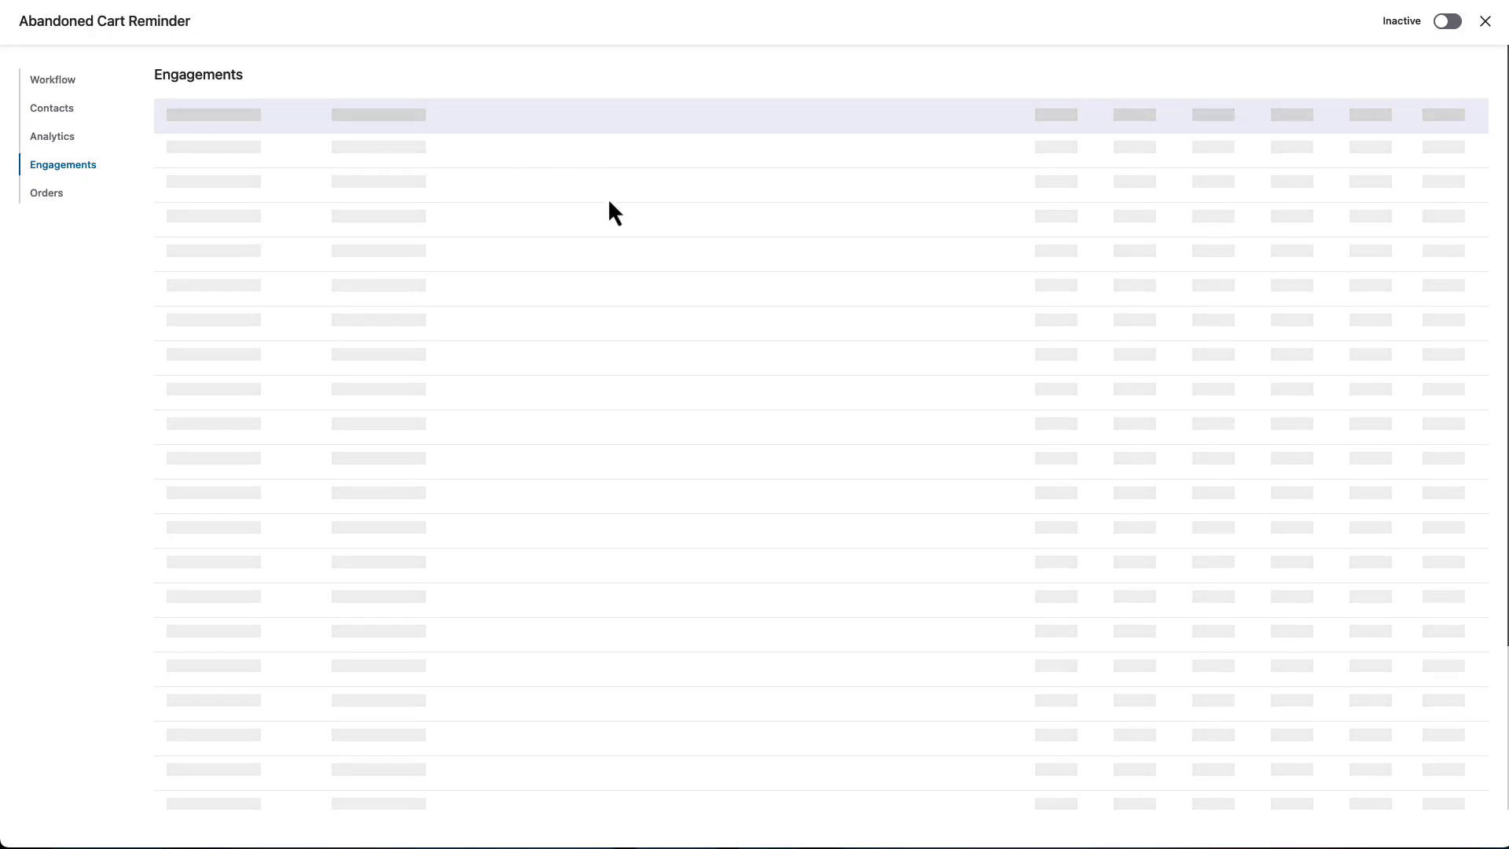
Step: Return to the Abandoned Cart Reminder workflow and switch the automation to active
left_click(52, 79)
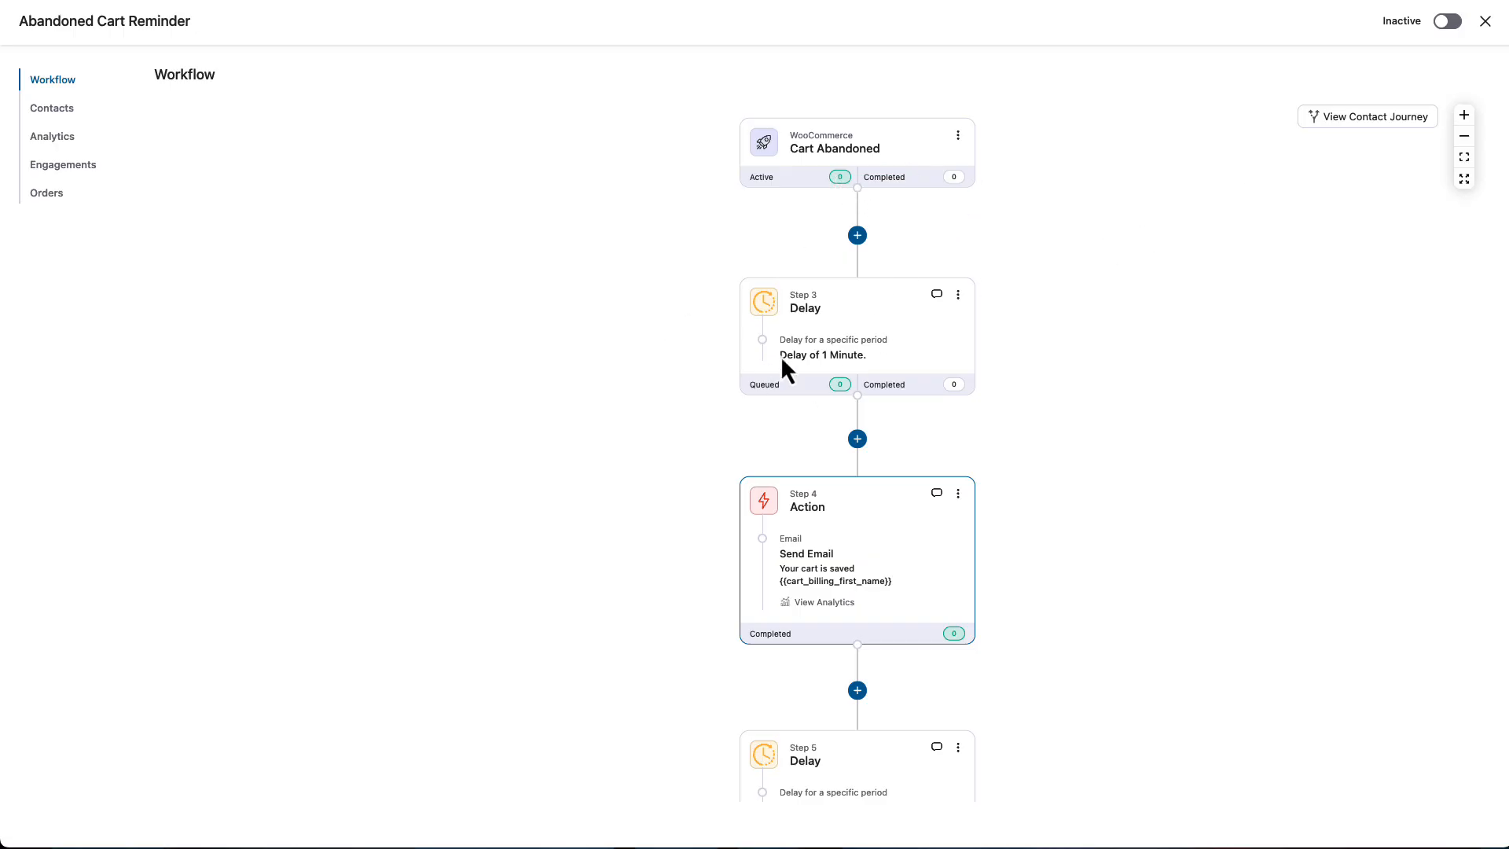
left_click(1447, 24)
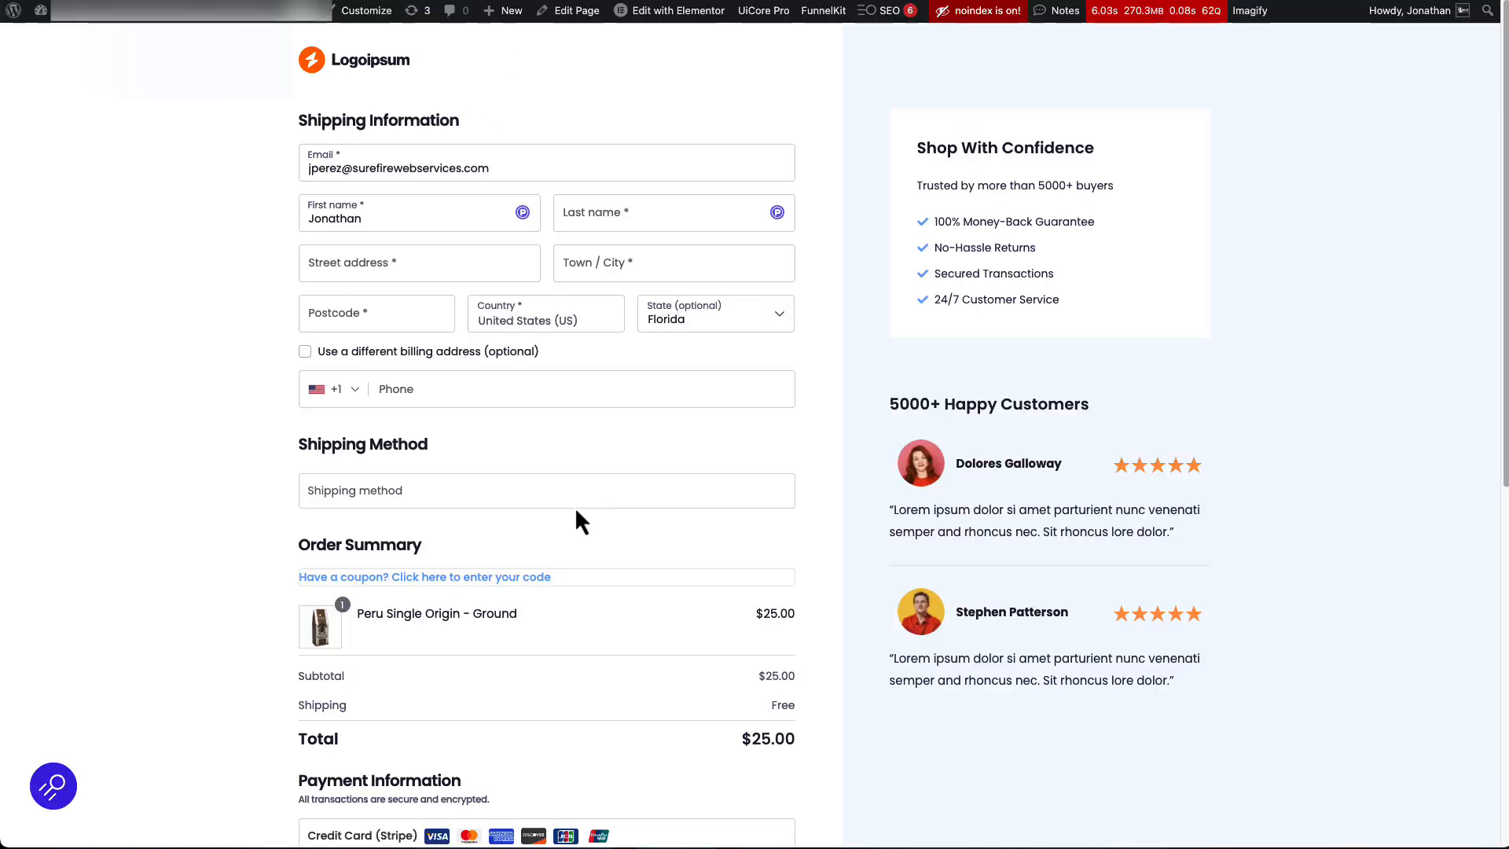
Step: Look over the store's checkout page holding Peru Single Origin - Ground, from the shipping details down to the order button
scroll(818, 495, "down", 3)
scroll(864, 538, "down", 5)
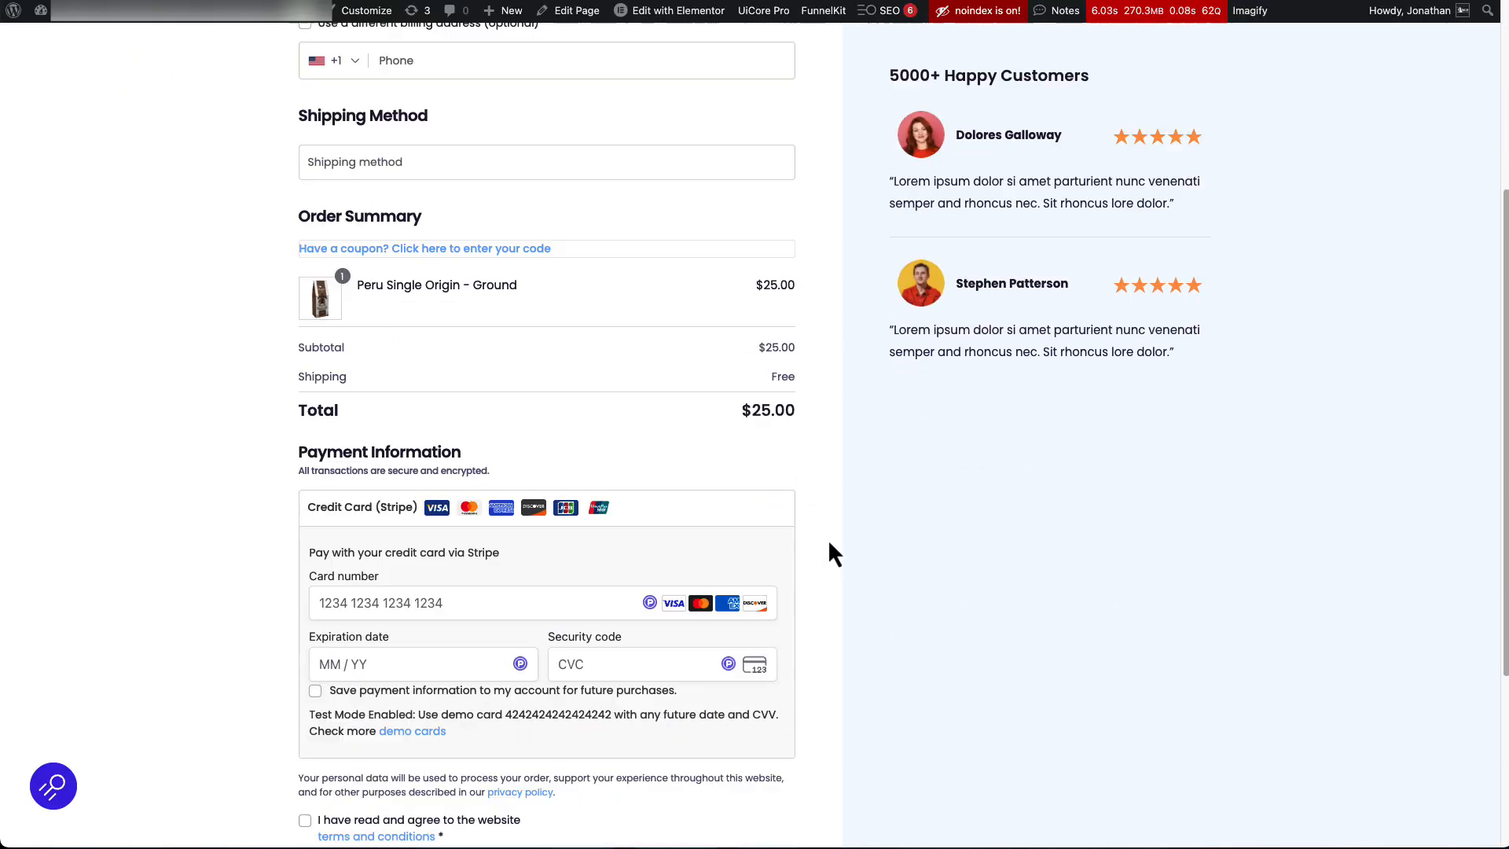
scroll(856, 554, "up", 3)
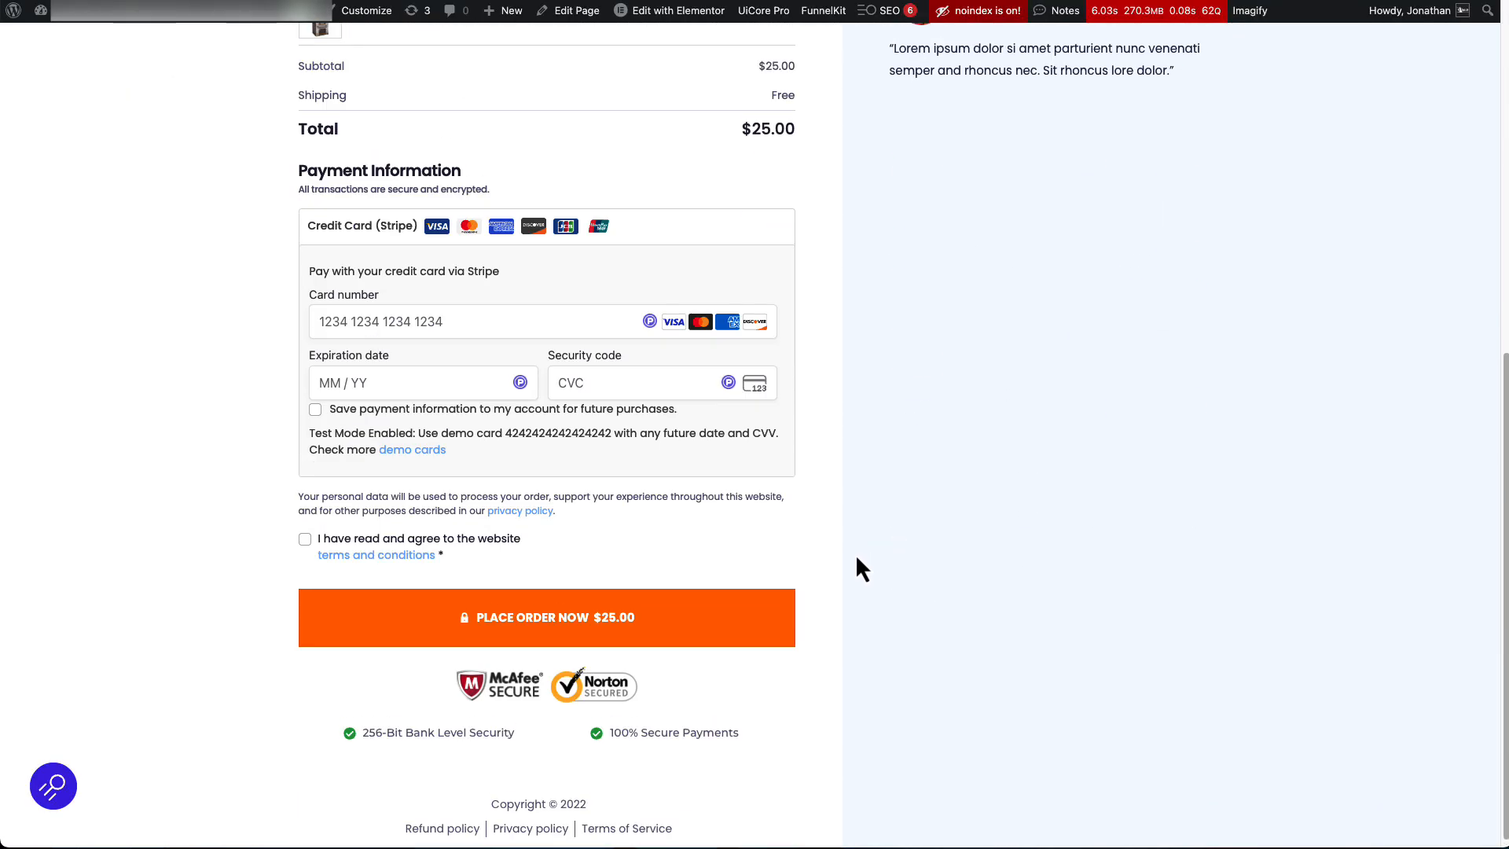
scroll(847, 544, "up", 7)
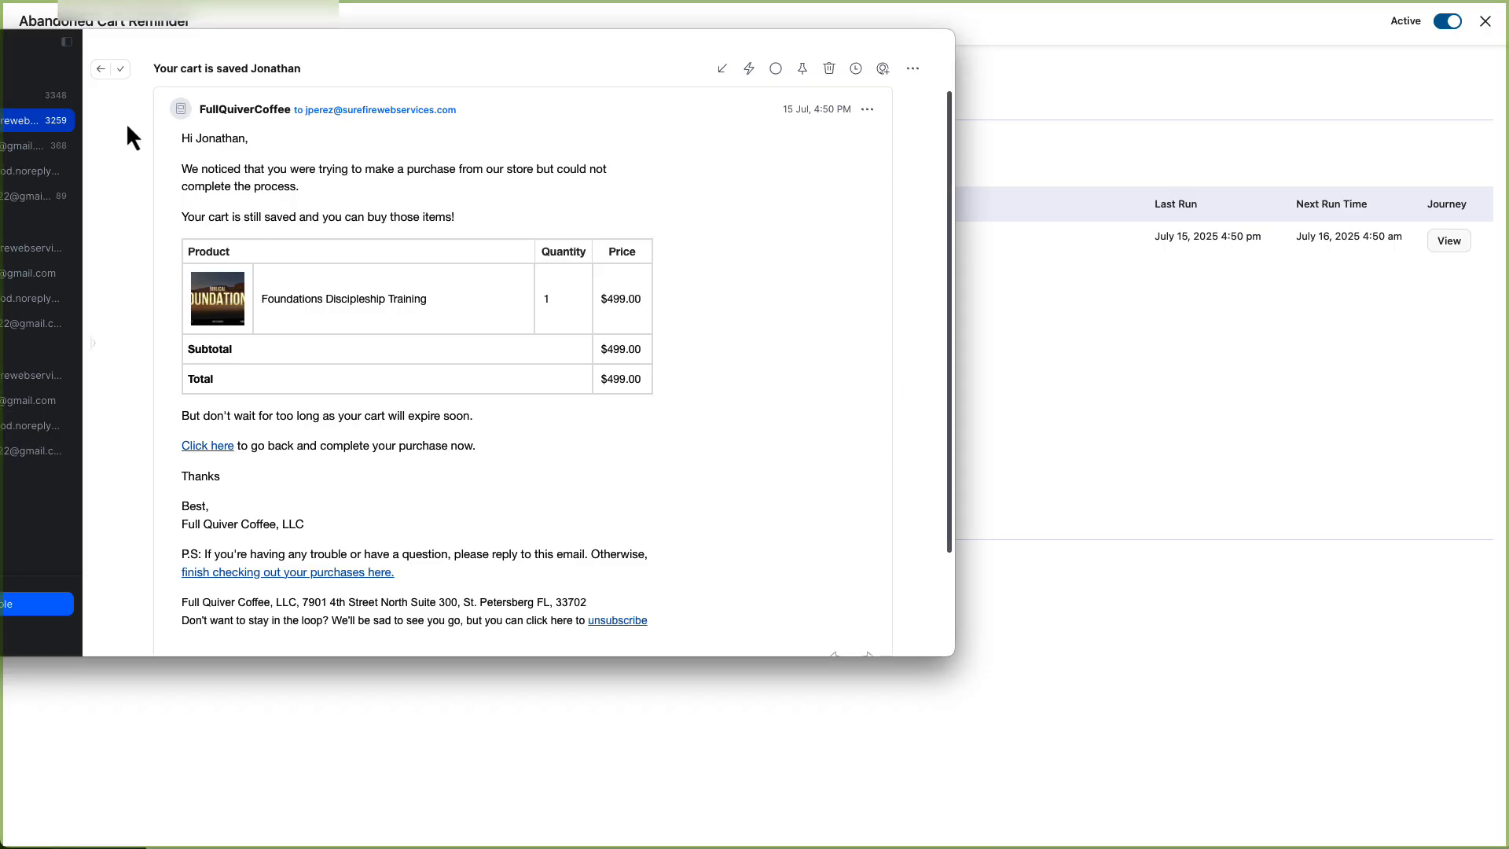
Step: Move the mail window with the received "Your cart is saved" email aside to check it alongside the automation's contacts list
left_click_drag(382, 58, 265, 53)
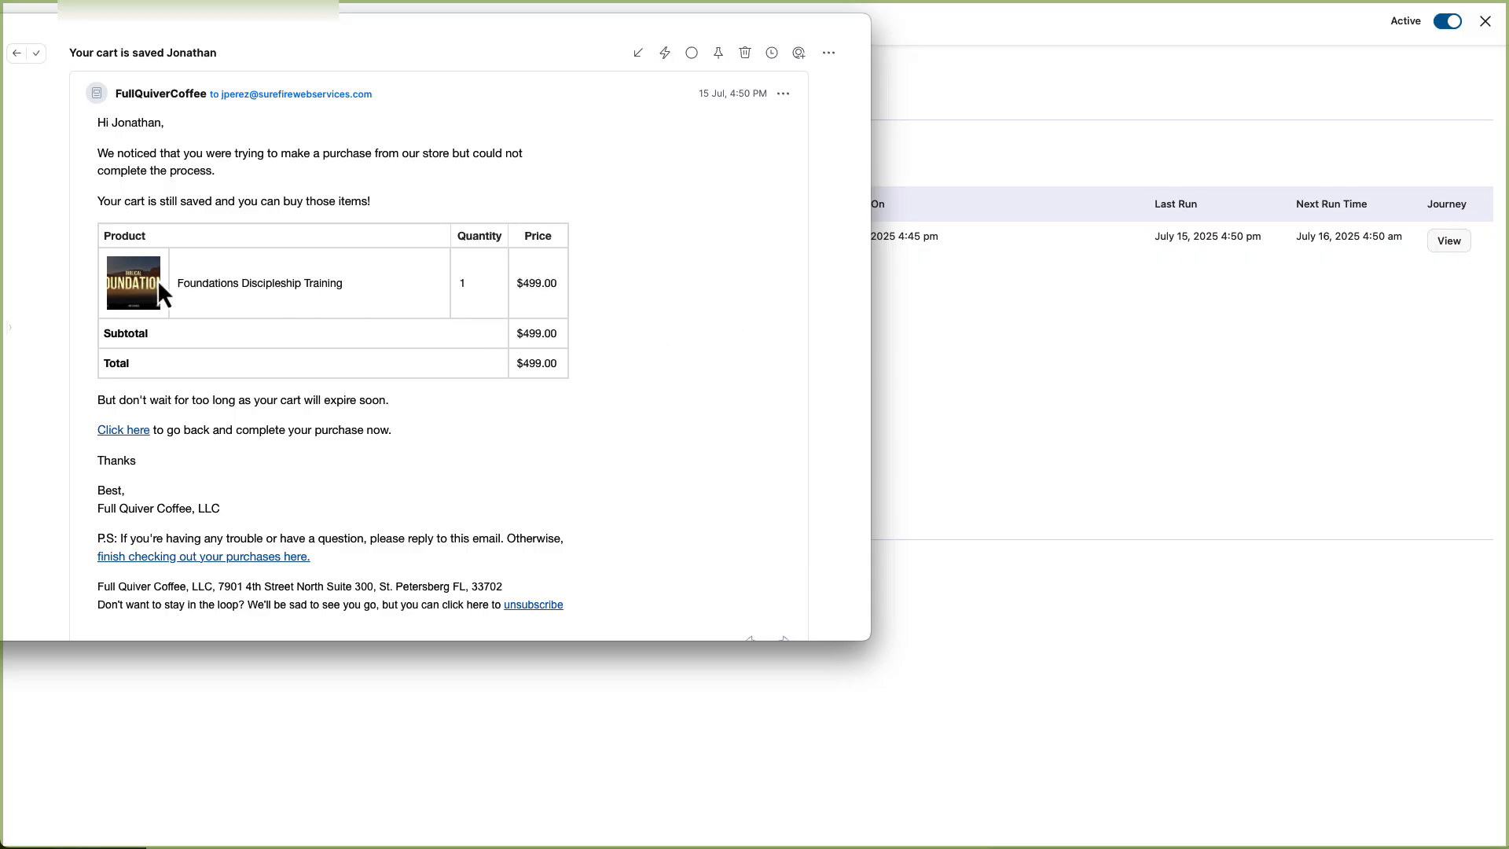
Step: Compare the product listed in the cart reminder email with the item in the store's side cart
left_click_drag(197, 285, 346, 296)
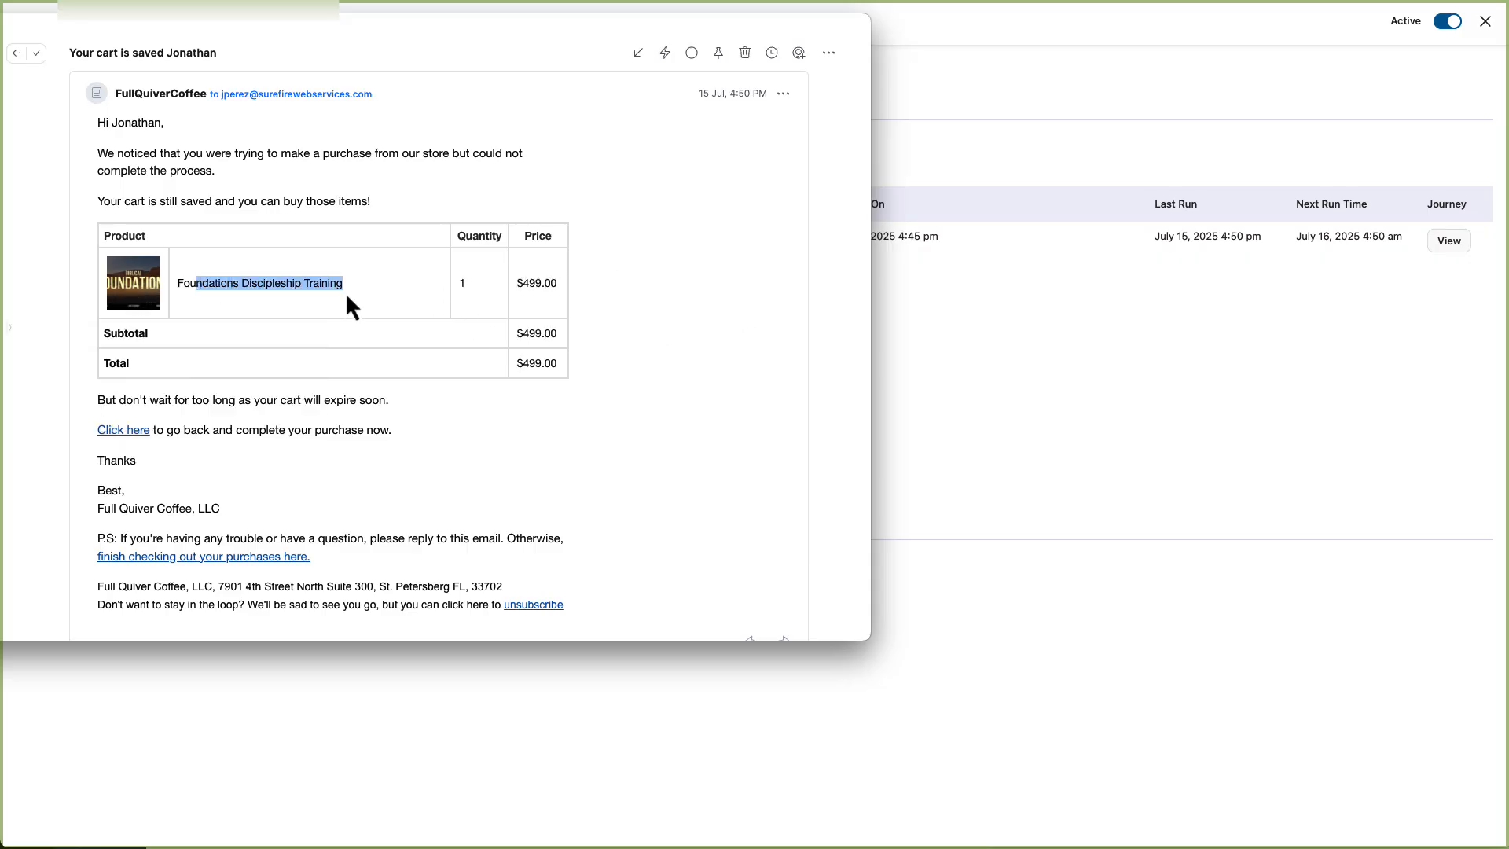
left_click(434, 287)
scroll(220, 252, "down", 2)
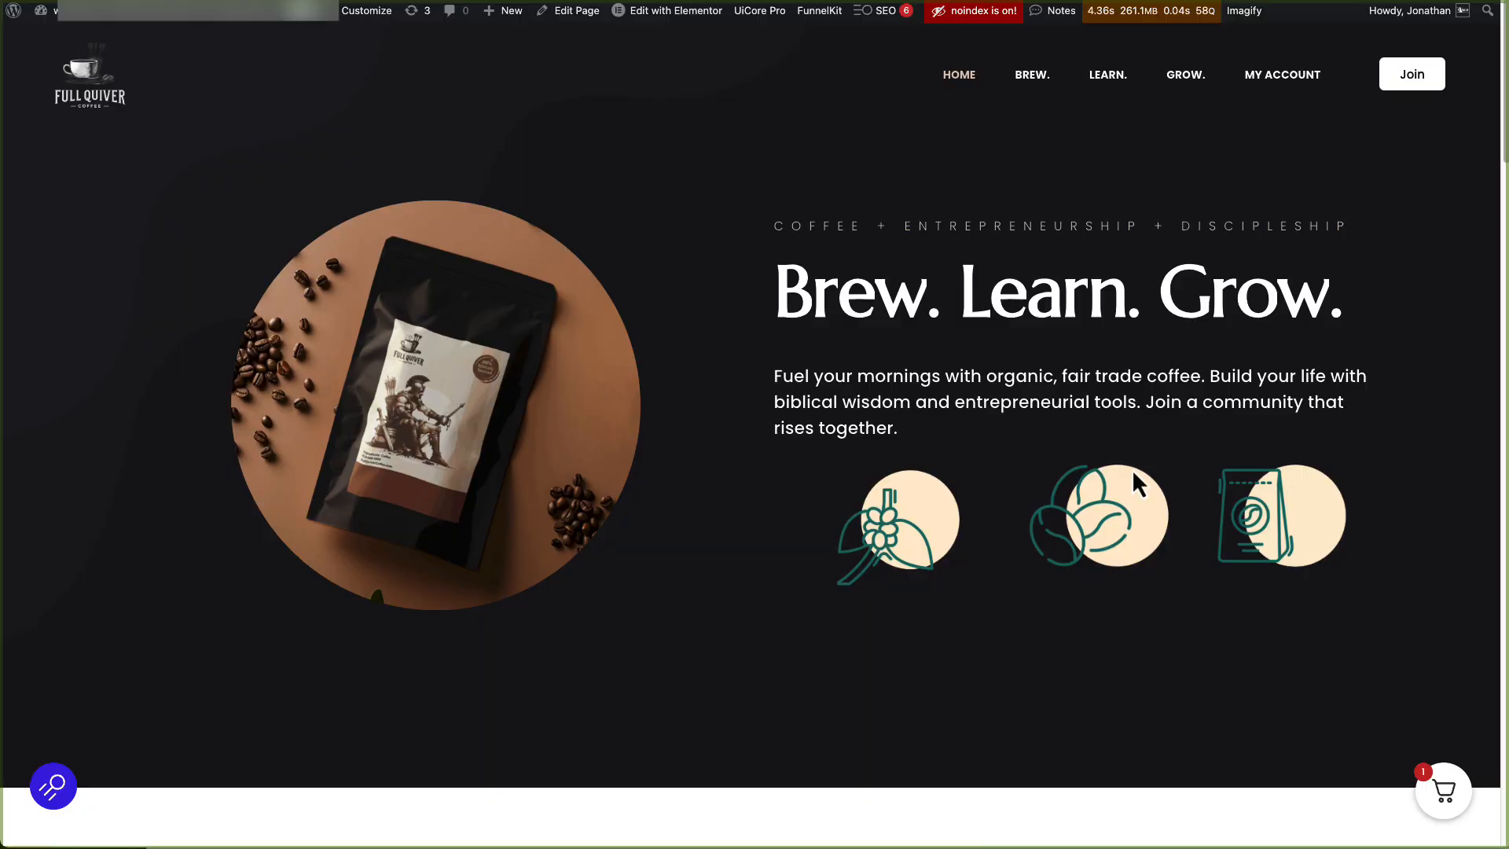
left_click(1449, 798)
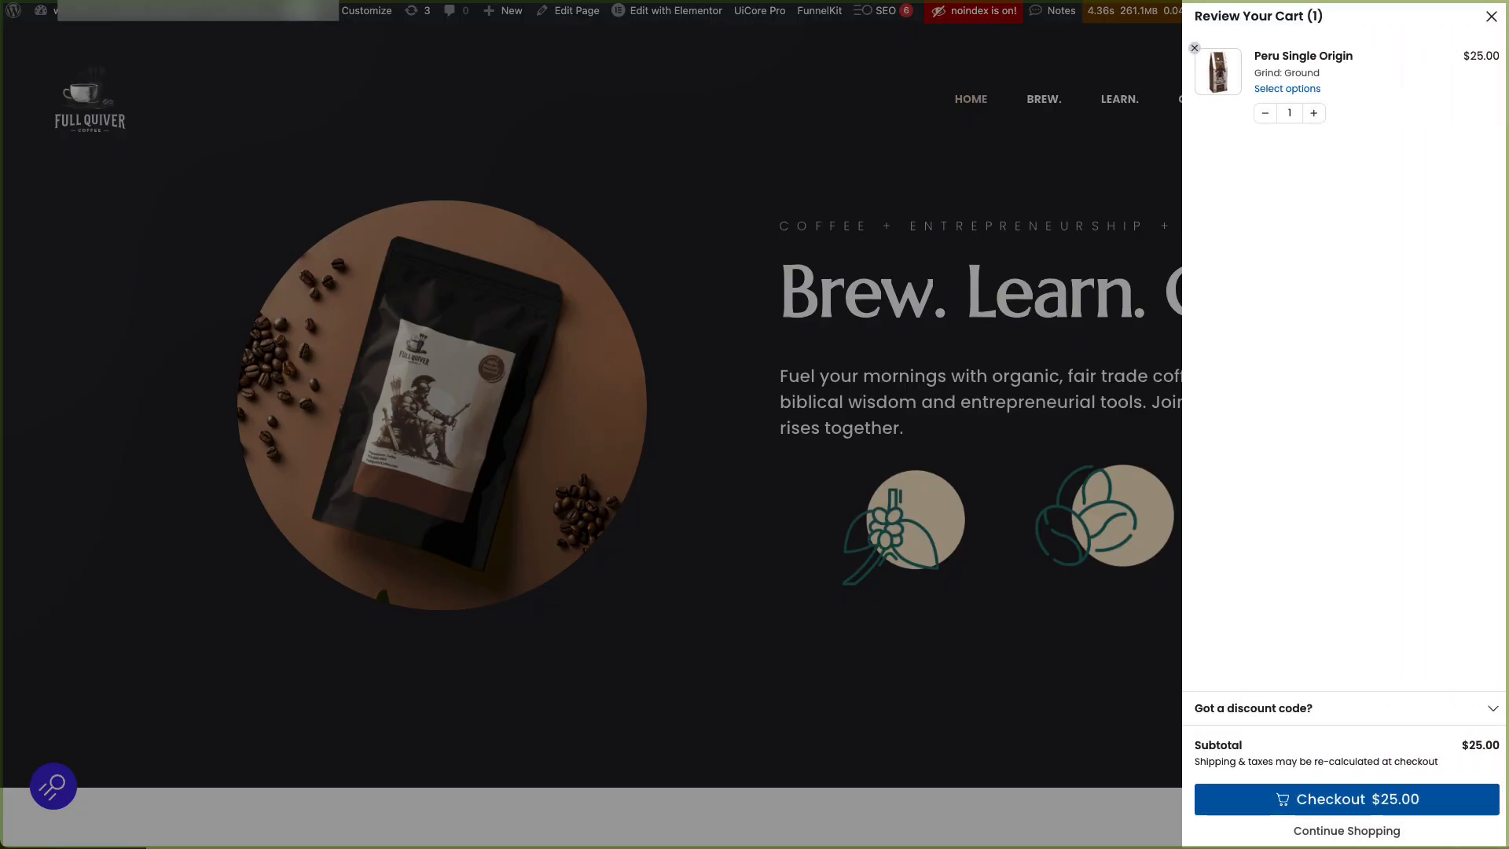
Step: Follow the reminder email's link for completing the purchase and review the checkout page's shipping details and order summary
left_click(2, 85)
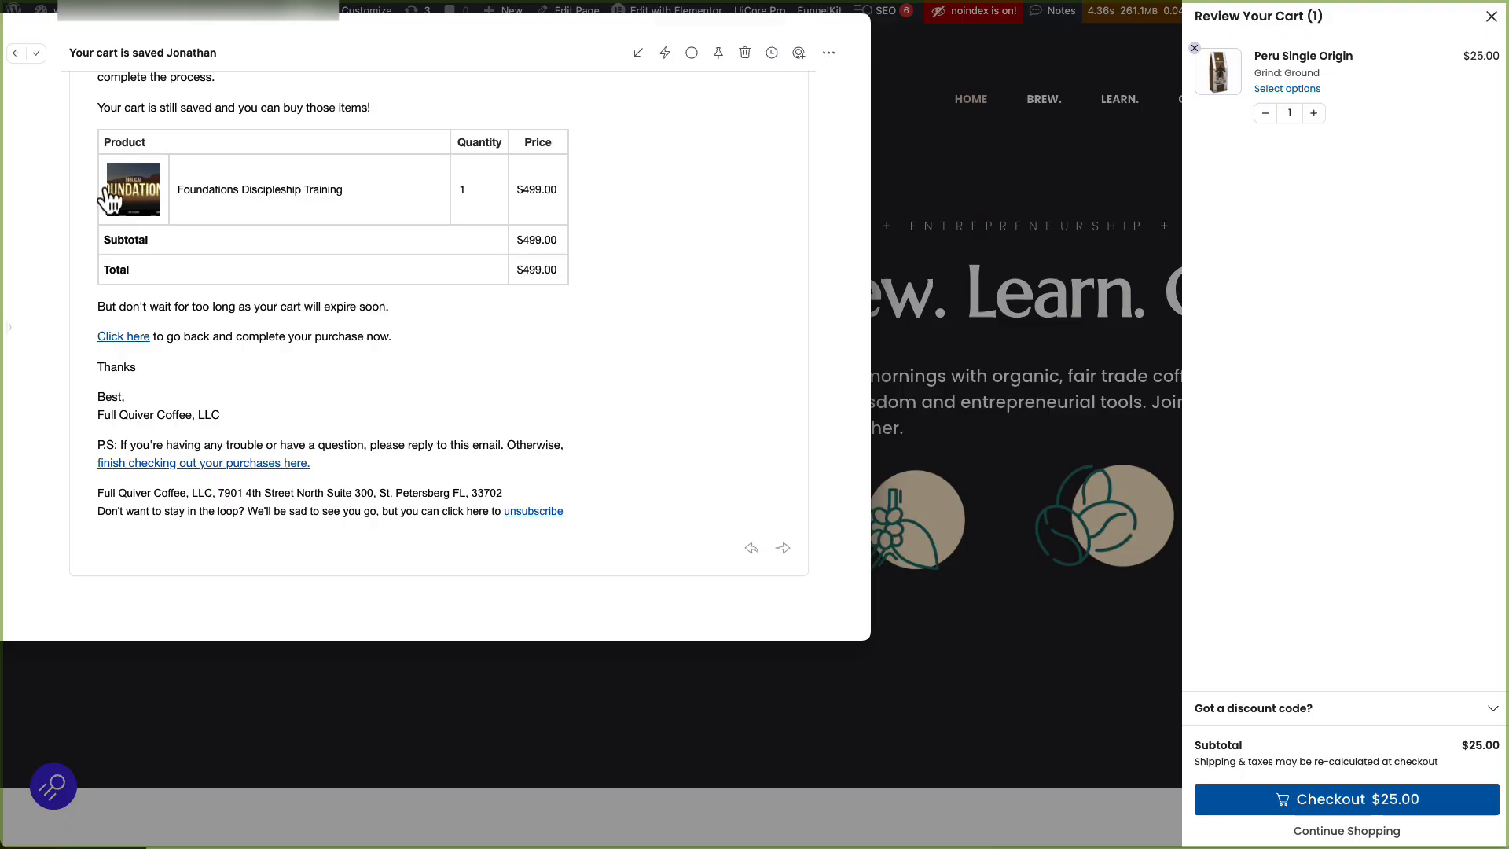
left_click(123, 338)
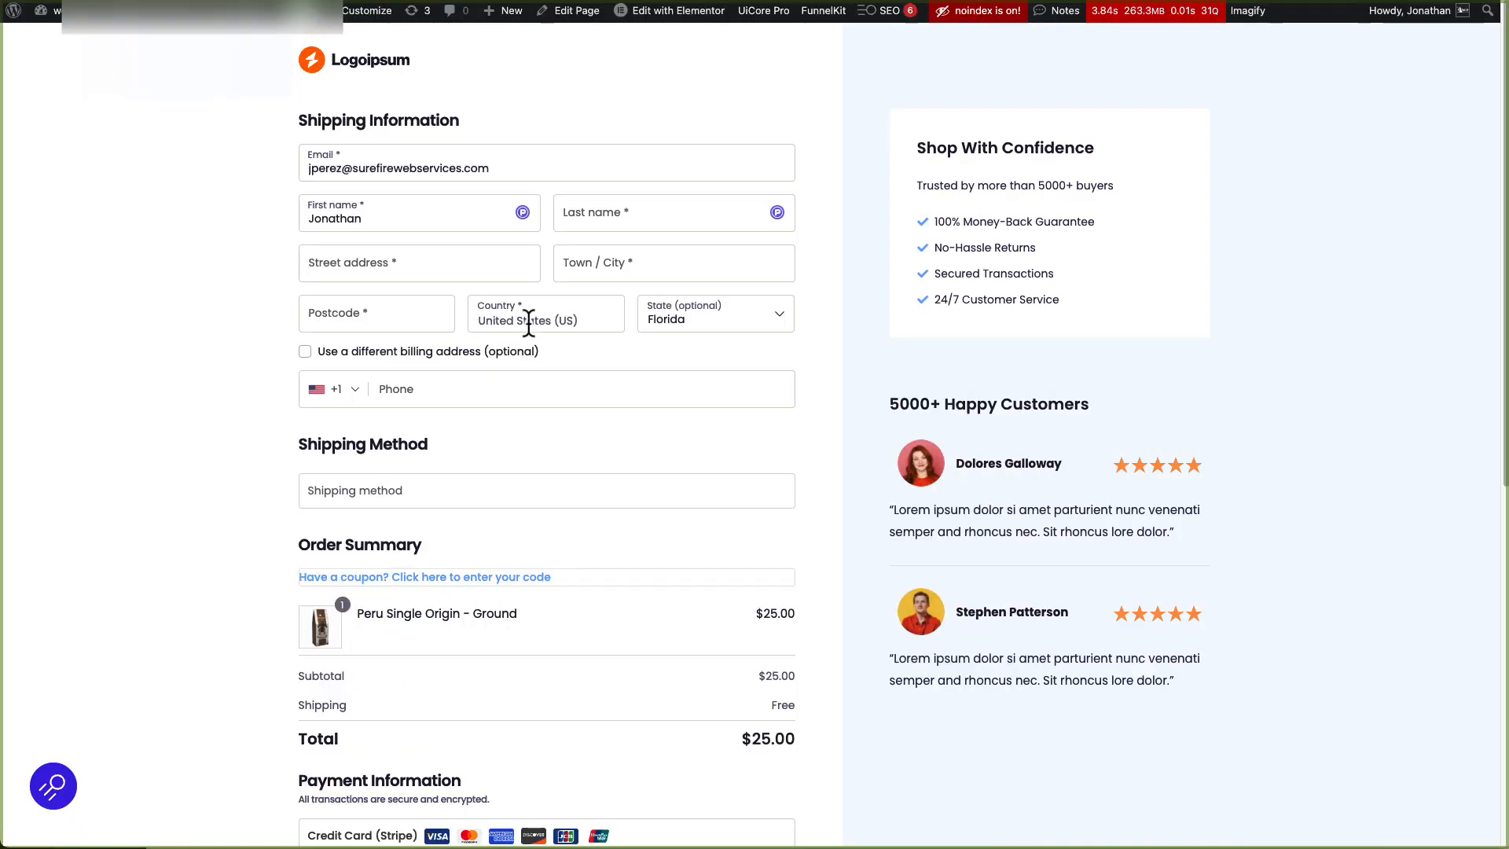
scroll(663, 598, "down", 2)
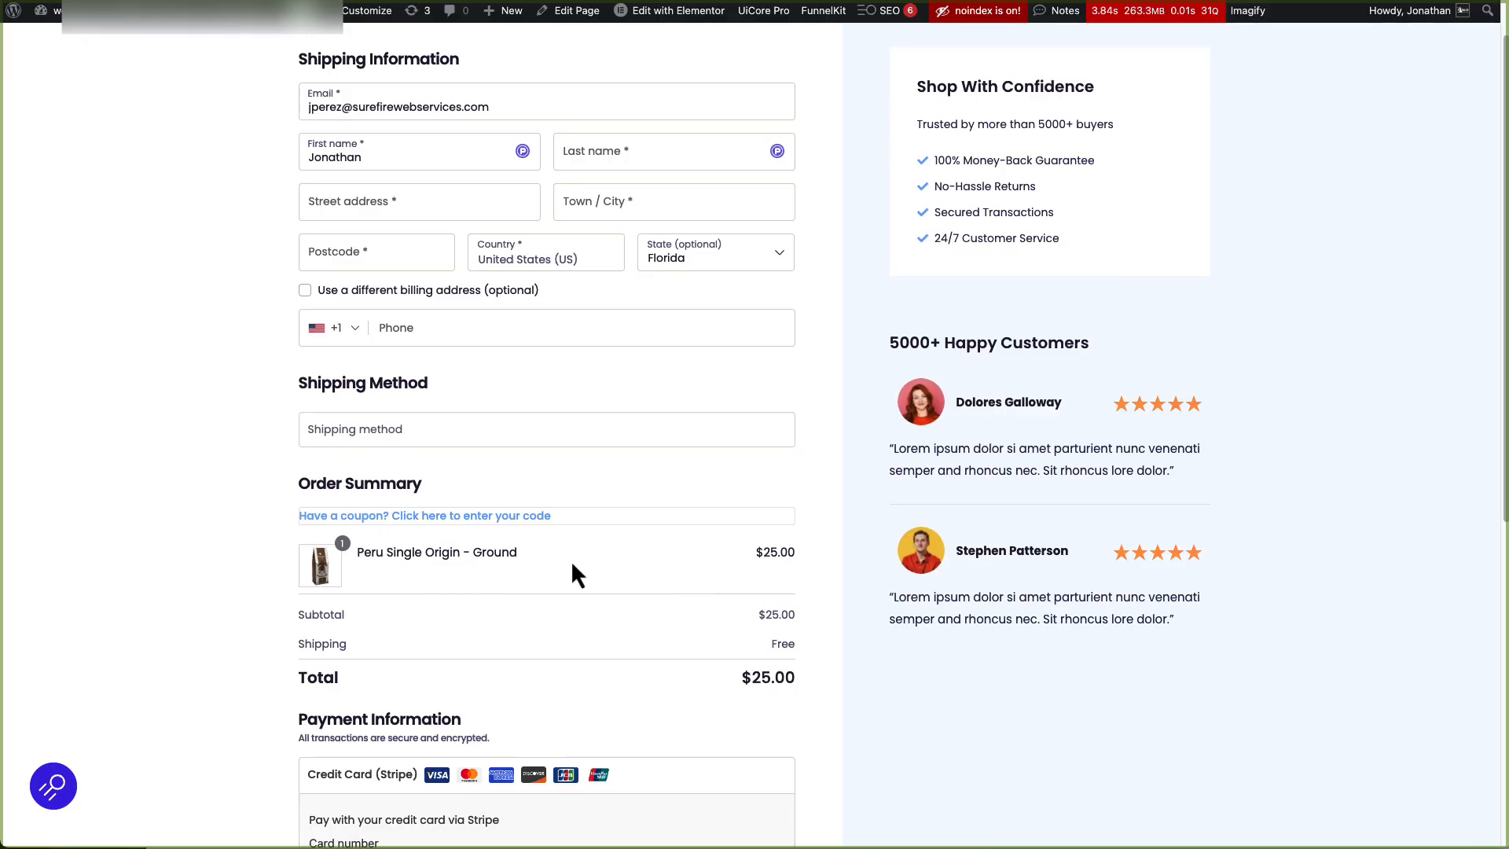
key("super+Tab")
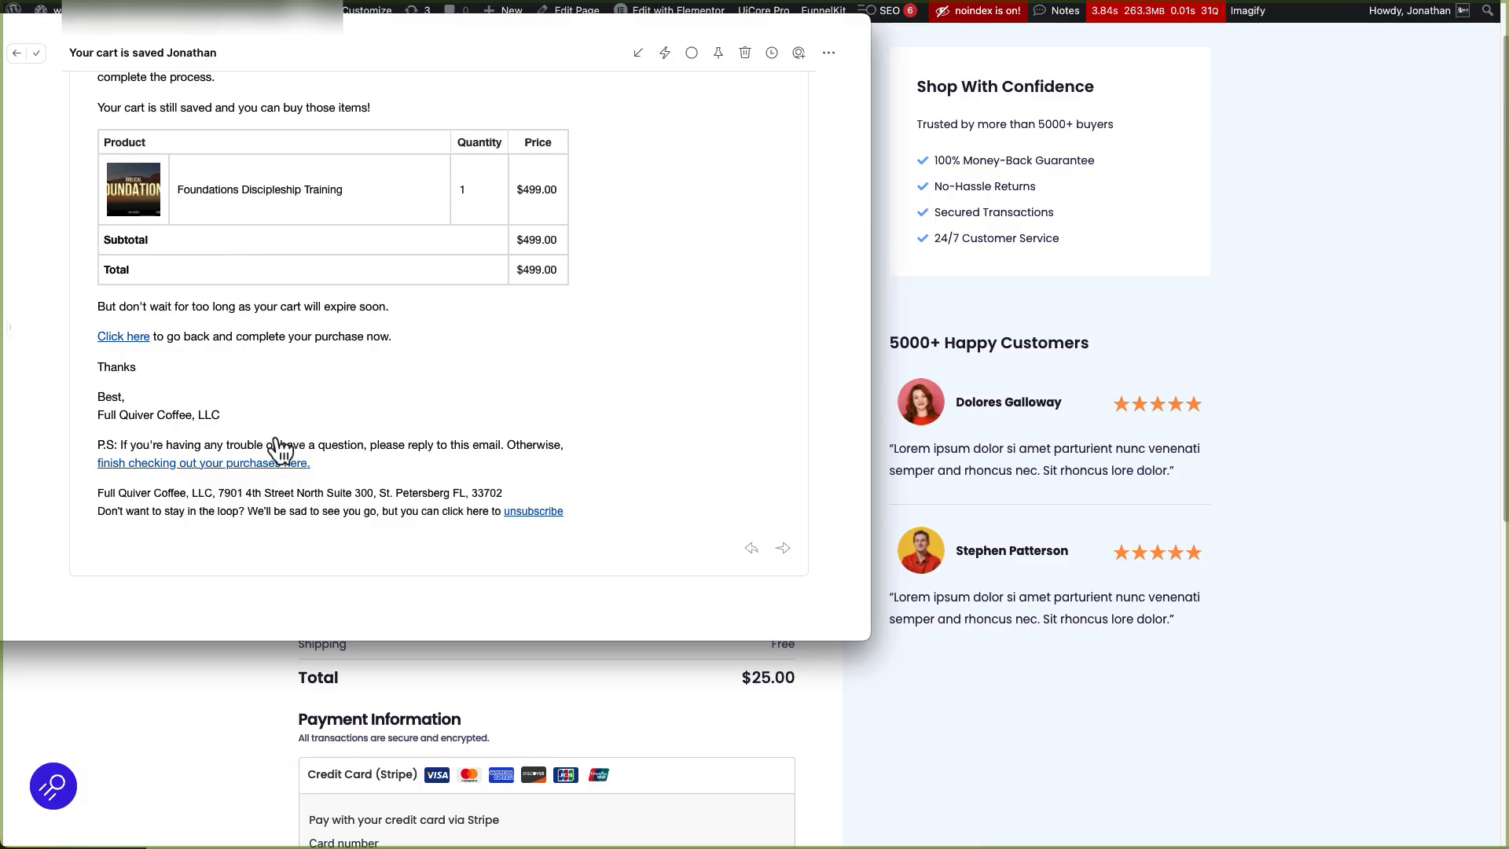
left_click(1308, 466)
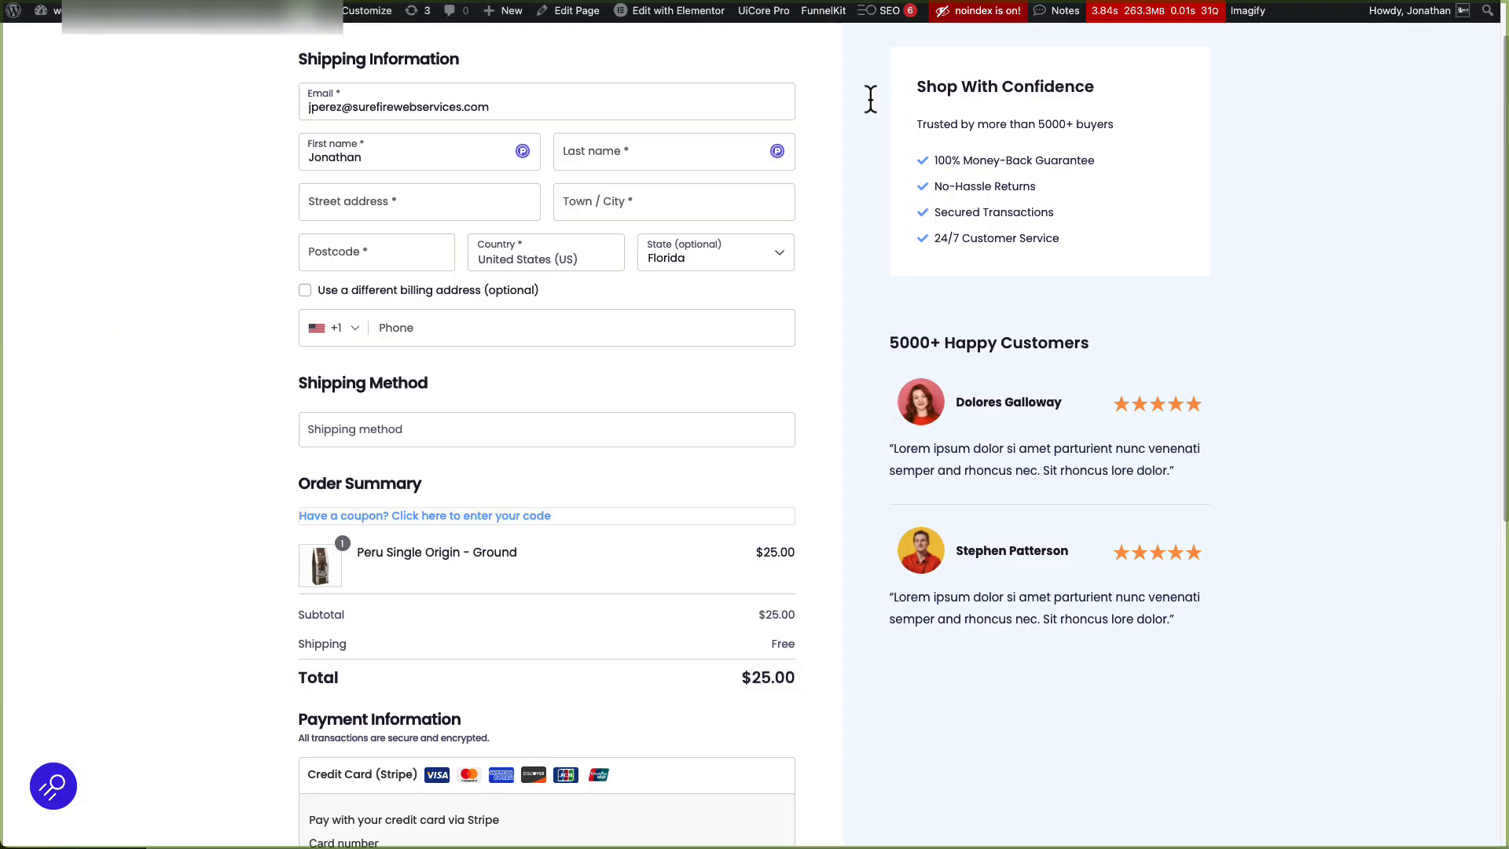
scroll(700, 307, "up", 2)
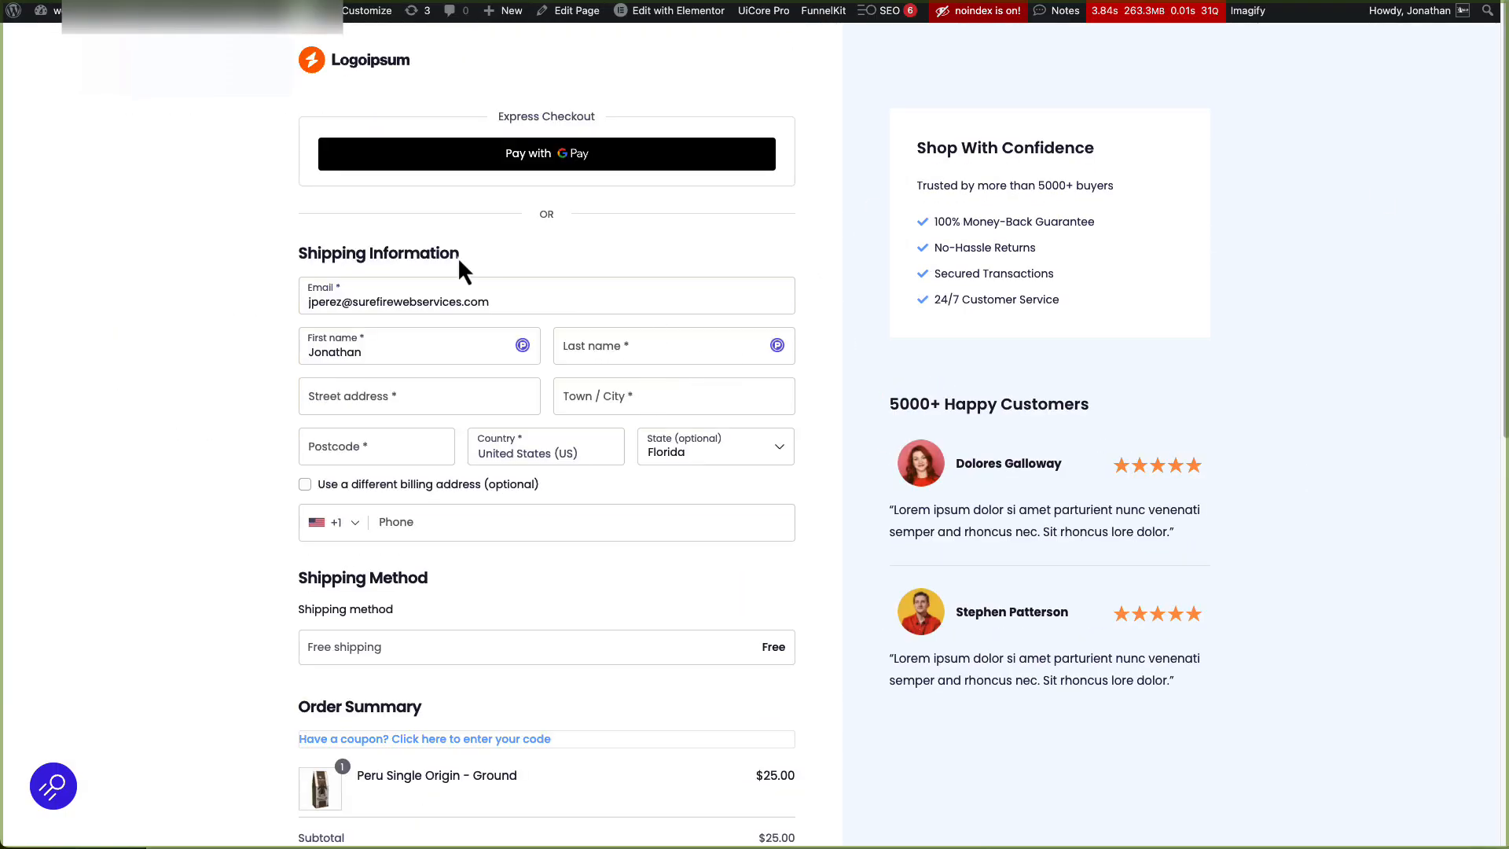
scroll(469, 331, "down", 1)
scroll(428, 475, "down", 1)
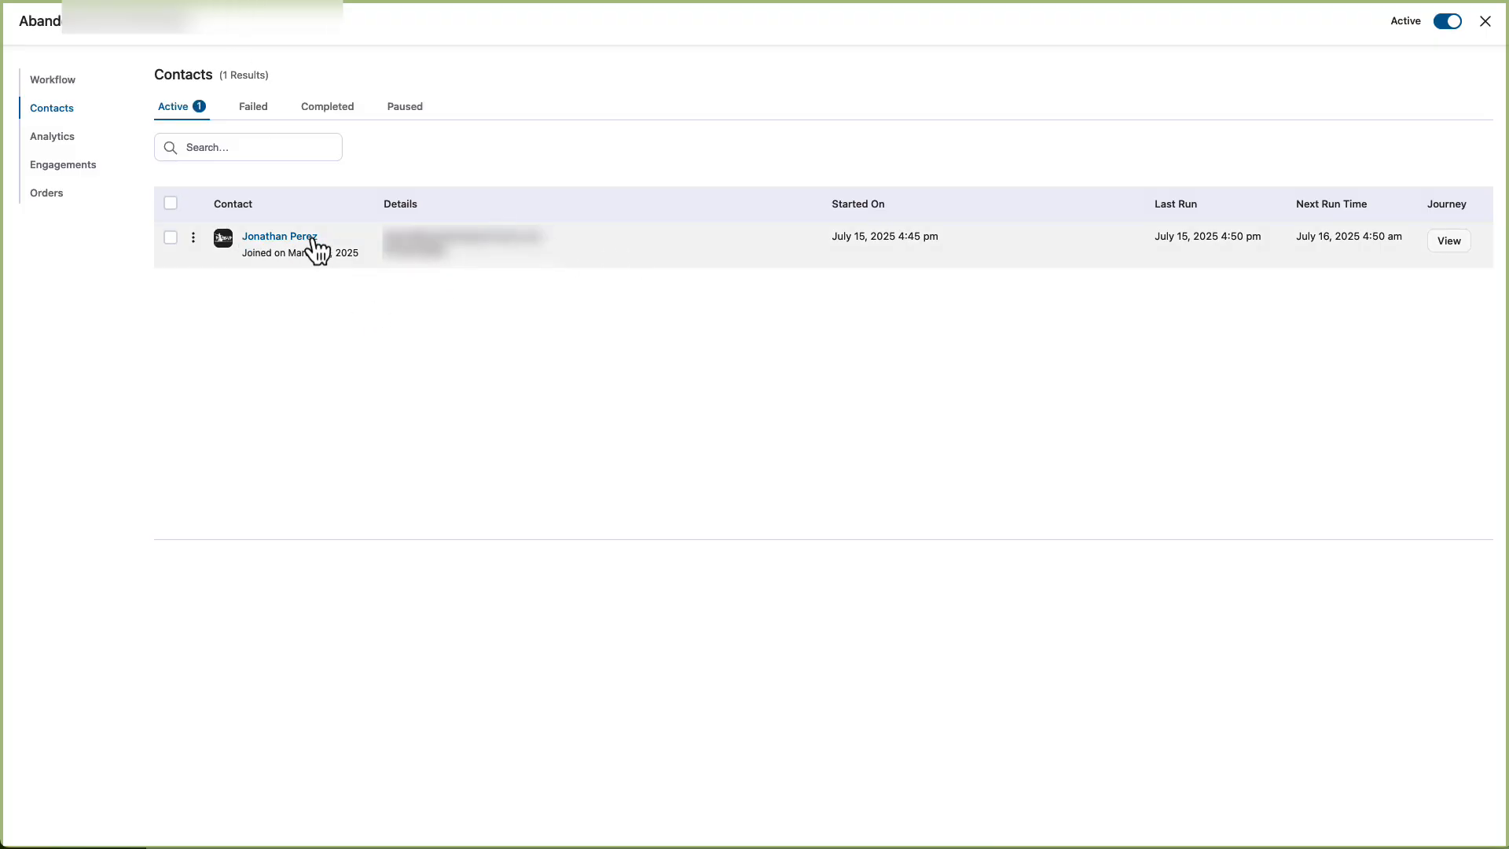
Step: Check the Abandoned Cart Reminder automation's Analytics page, then return to its Contacts list and reload the page
left_click(56, 139)
left_click(50, 108)
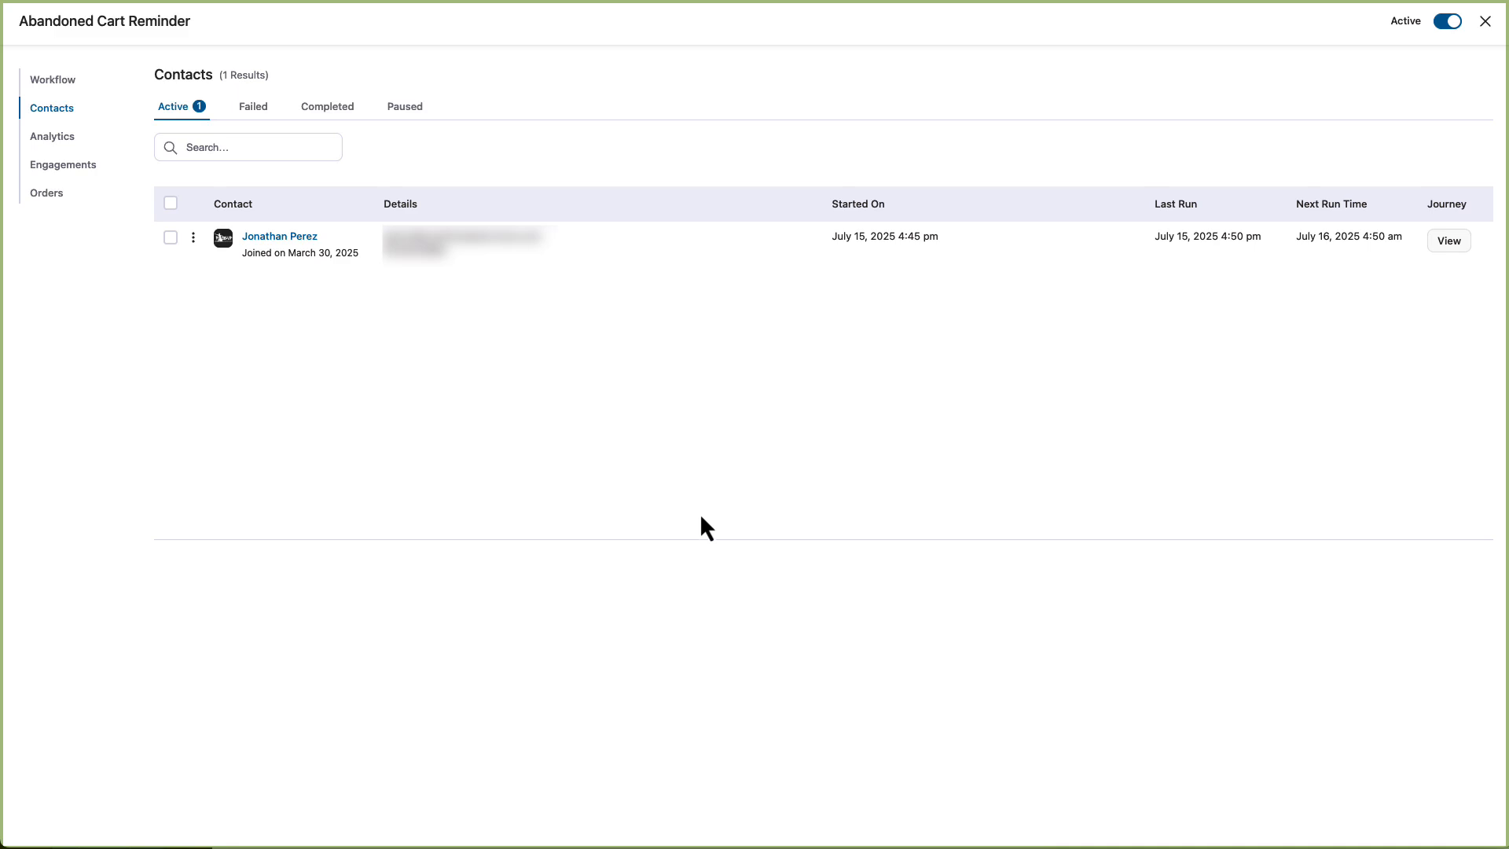
key("super+r")
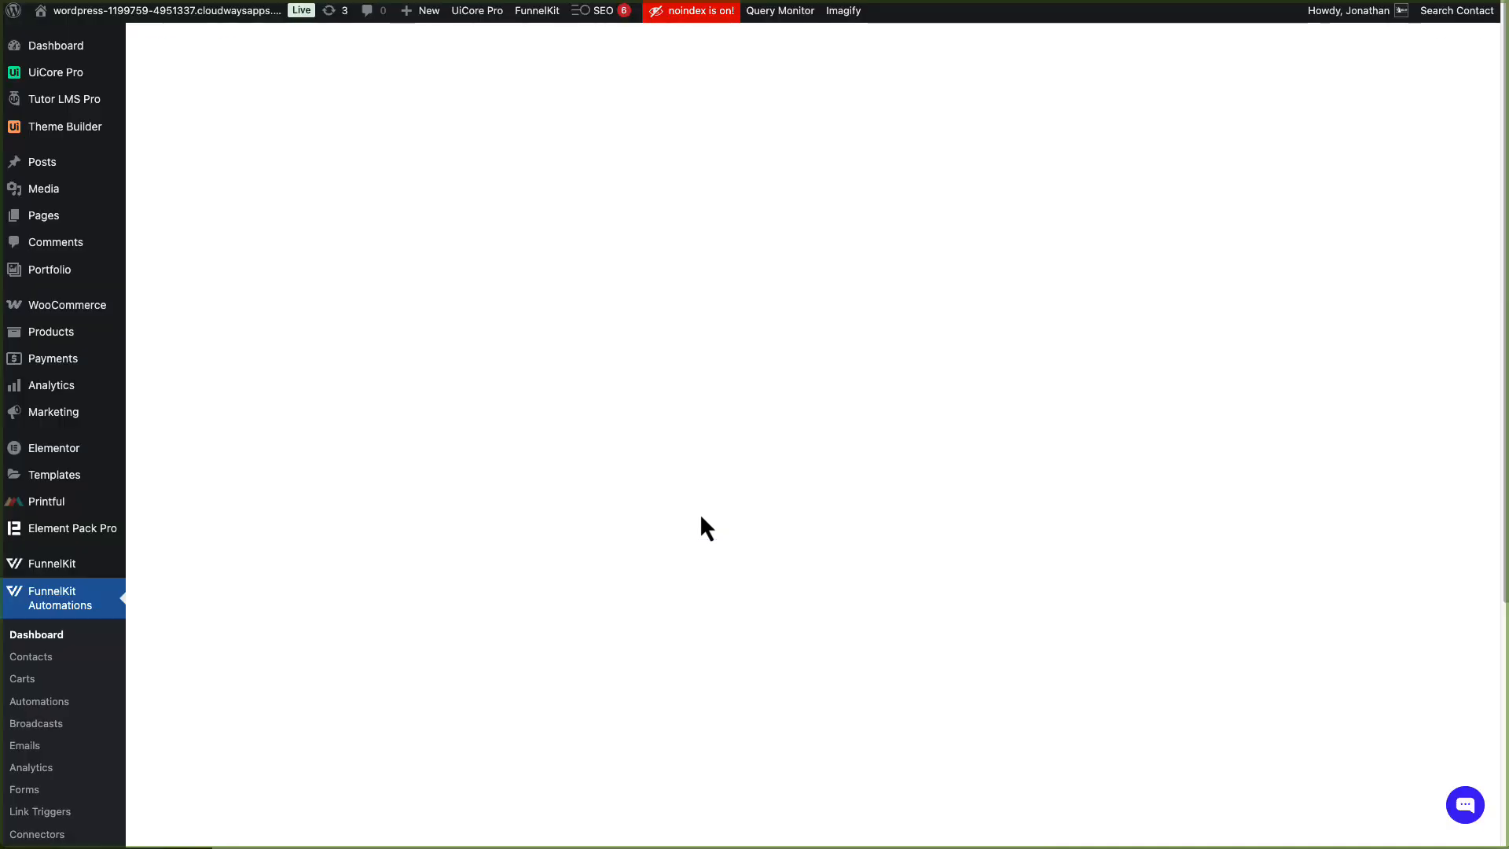